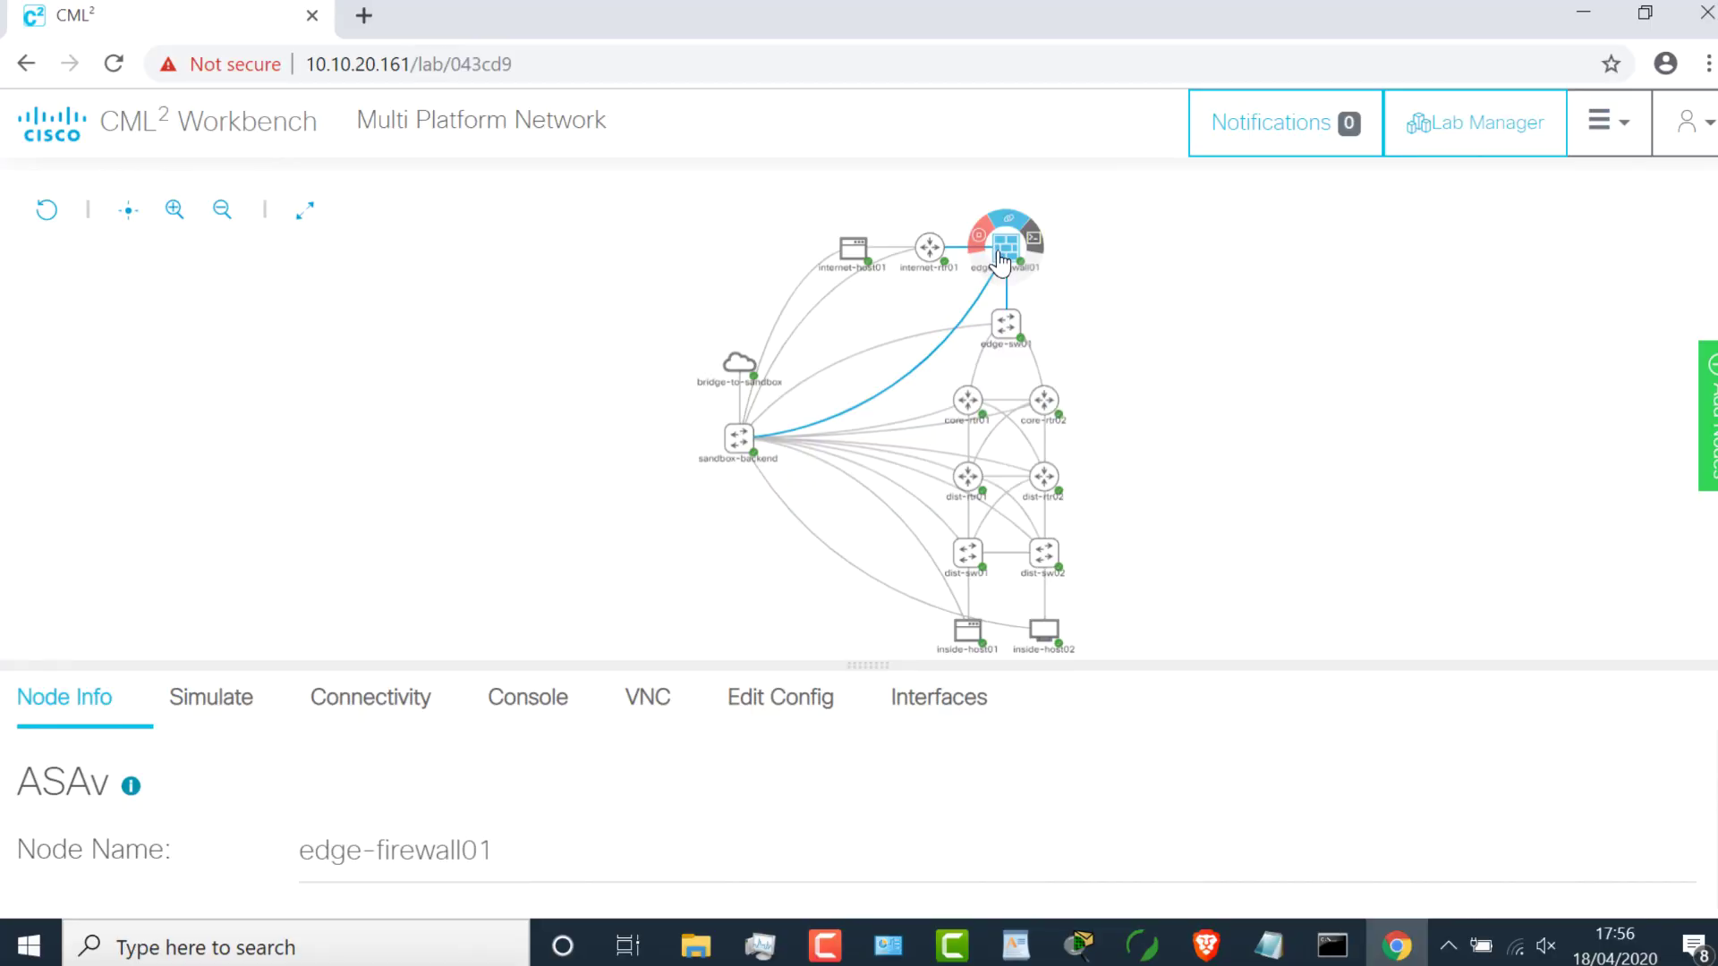
Step: Enlarge the console panel, open a console session on edge-firewall01, and bring up its prompt
{"action": "left_click", "coordinate": [521, 699]}
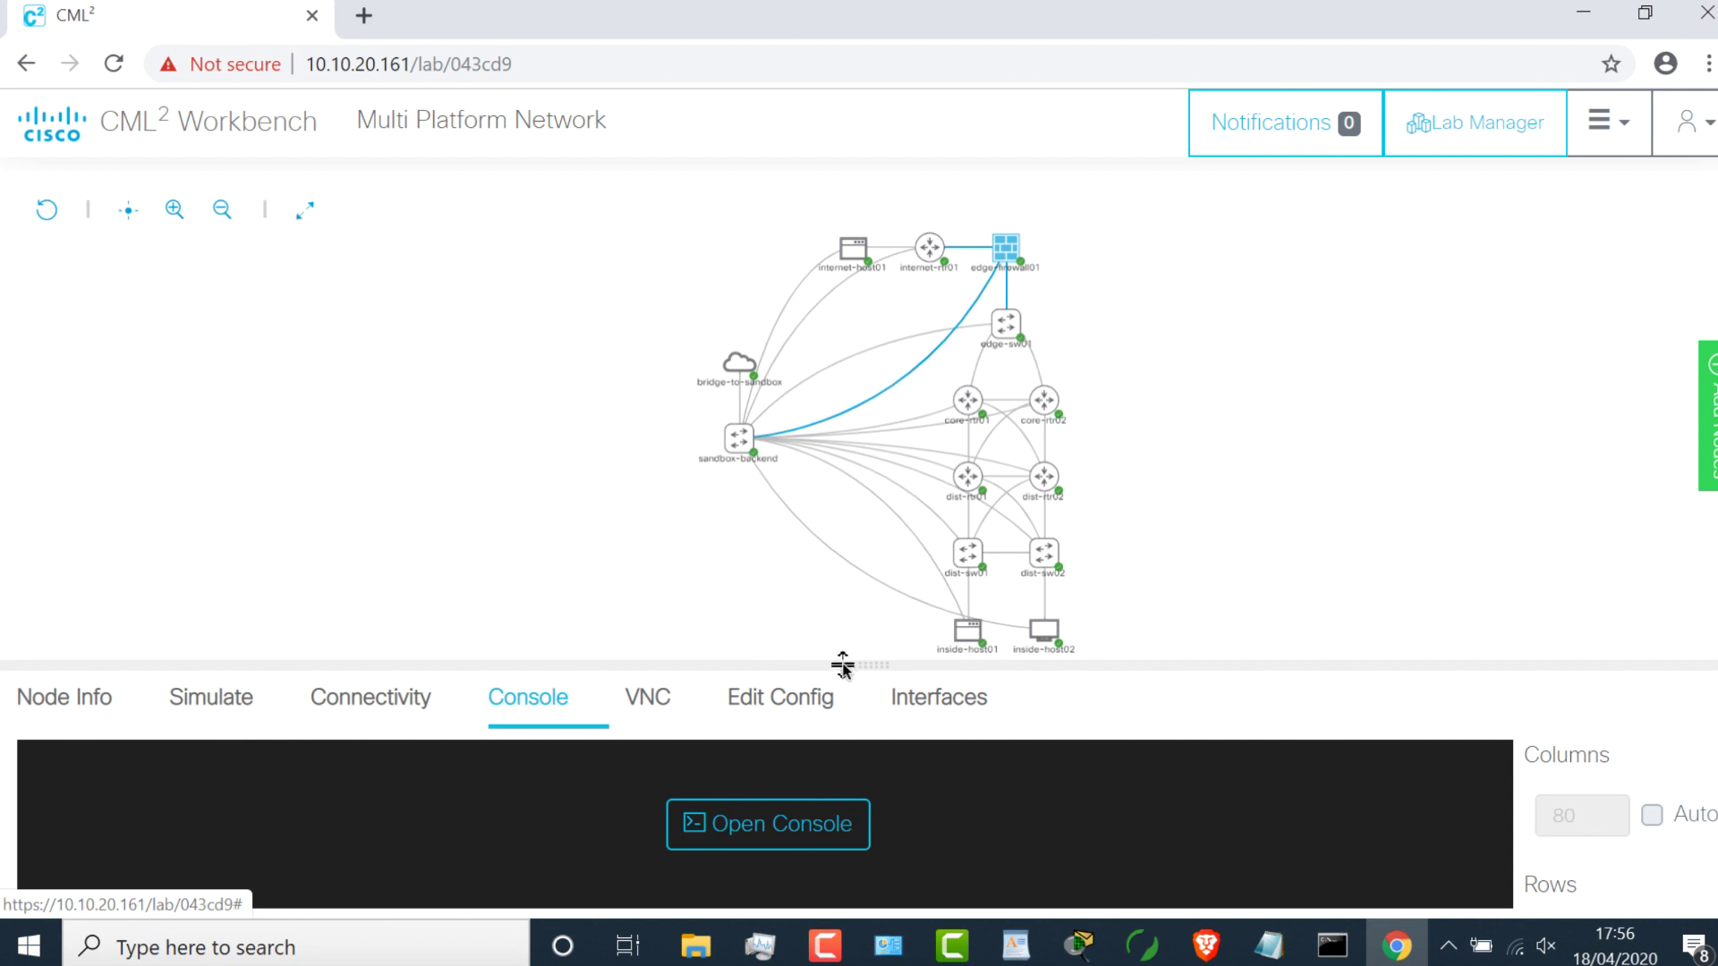
{"action": "left_click_drag", "start_coordinate": [847, 664], "coordinate": [846, 528]}
{"action": "left_click_drag", "start_coordinate": [825, 375], "coordinate": [825, 374]}
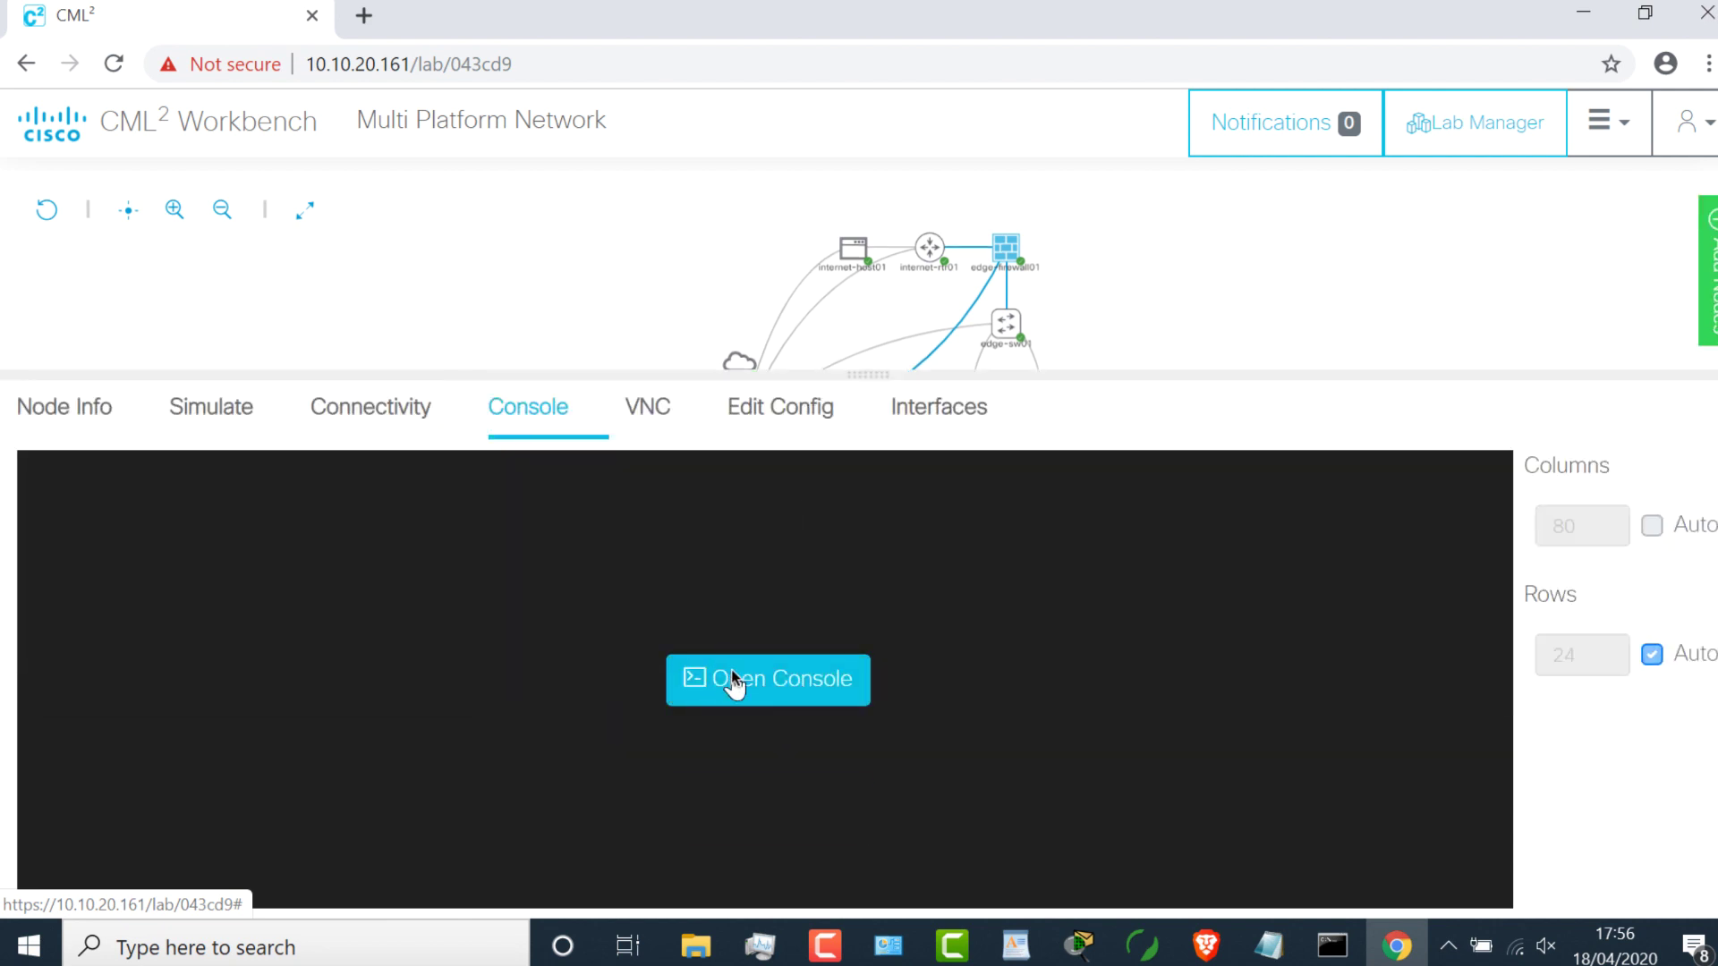
{"action": "left_click", "coordinate": [732, 681]}
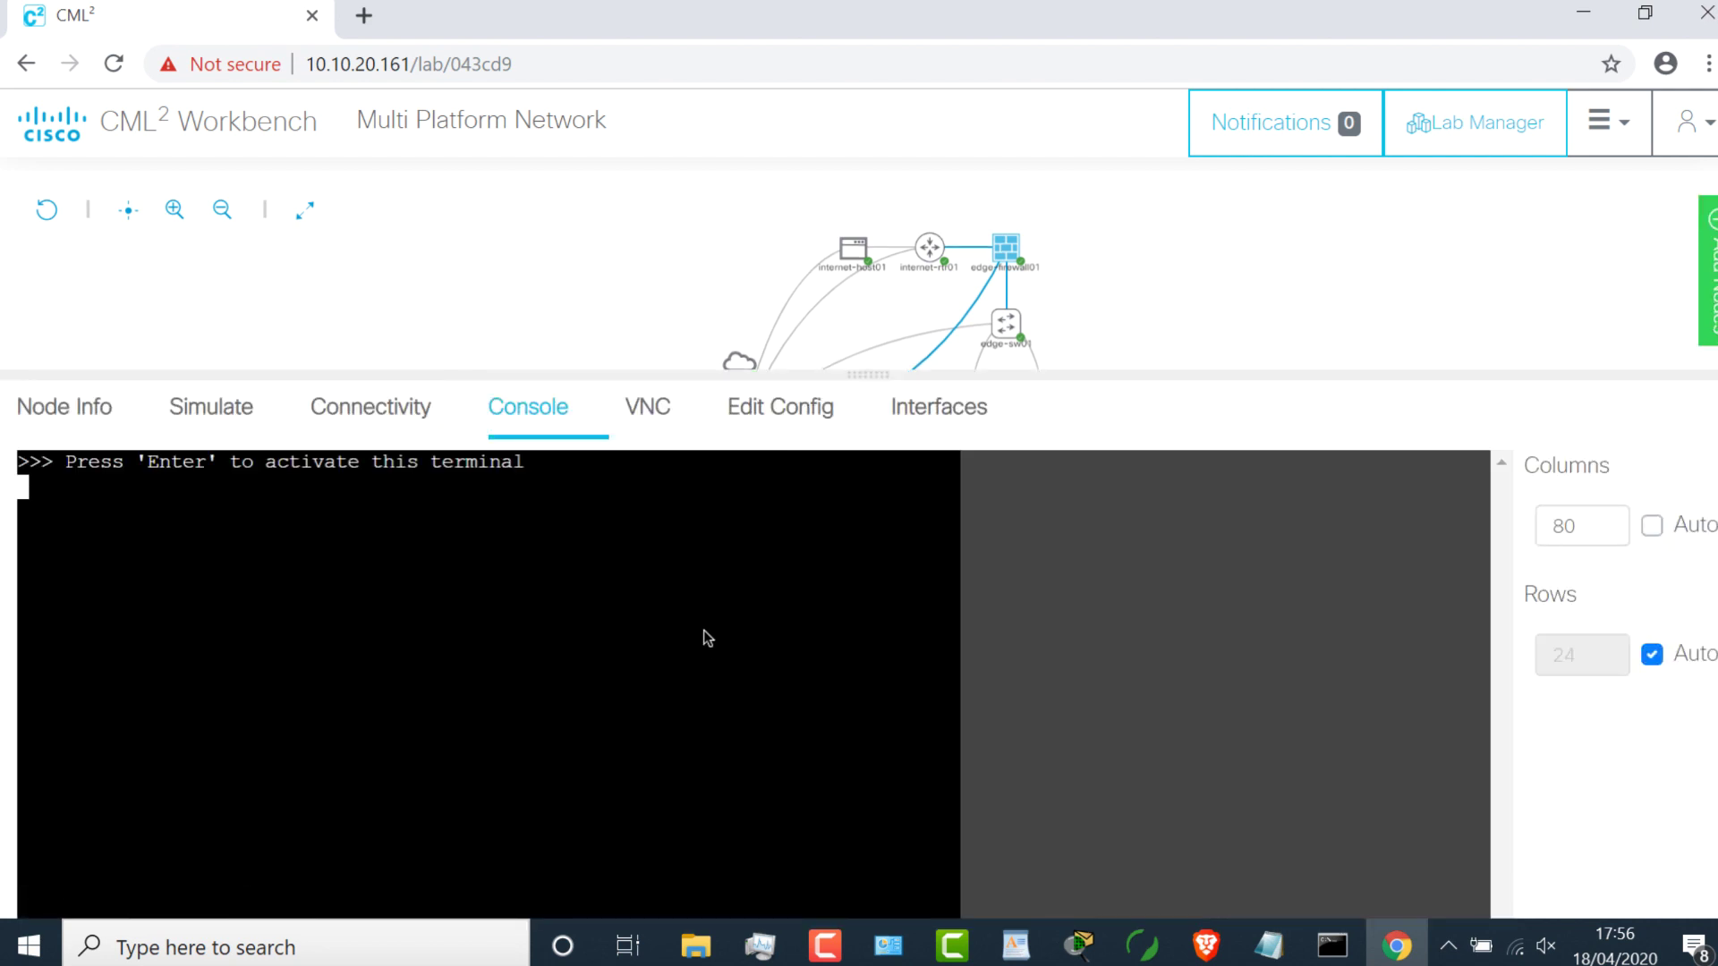
{"action": "key", "text": "Return"}
{"action": "key", "text": "Return"}
{"action": "key", "text": "Return"}
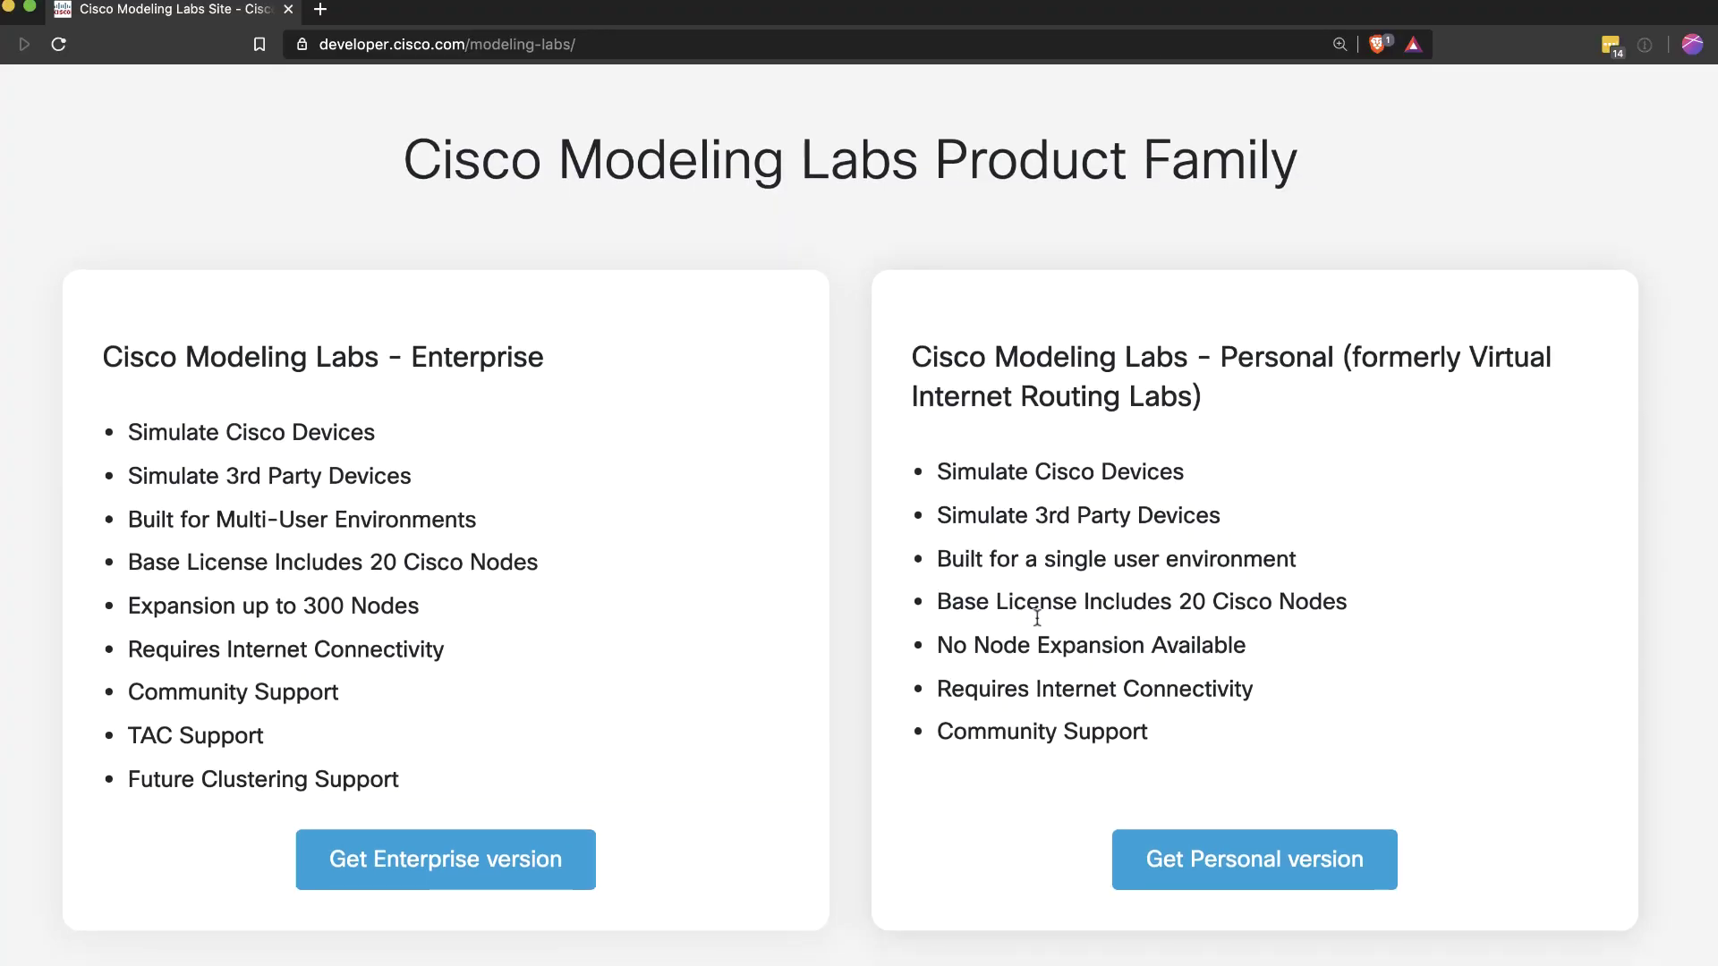
{"action": "left_click_drag", "start_coordinate": [569, 312], "coordinate": [400, 294]}
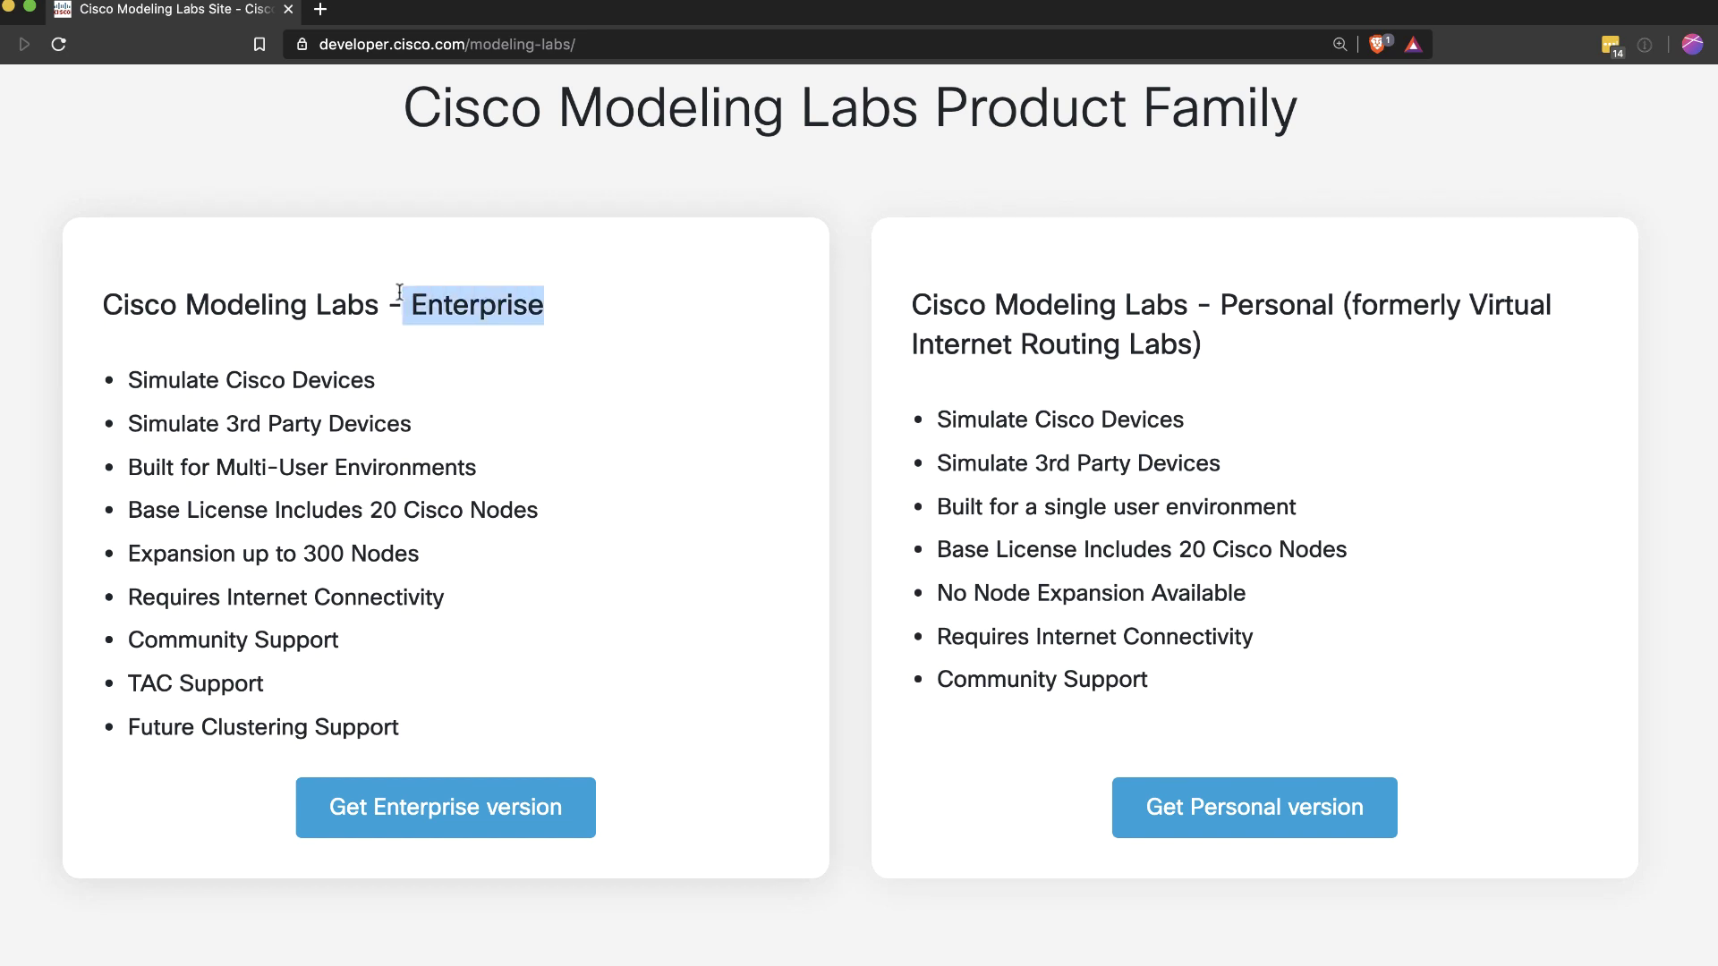
{"action": "left_click_drag", "start_coordinate": [1222, 297], "coordinate": [1331, 299]}
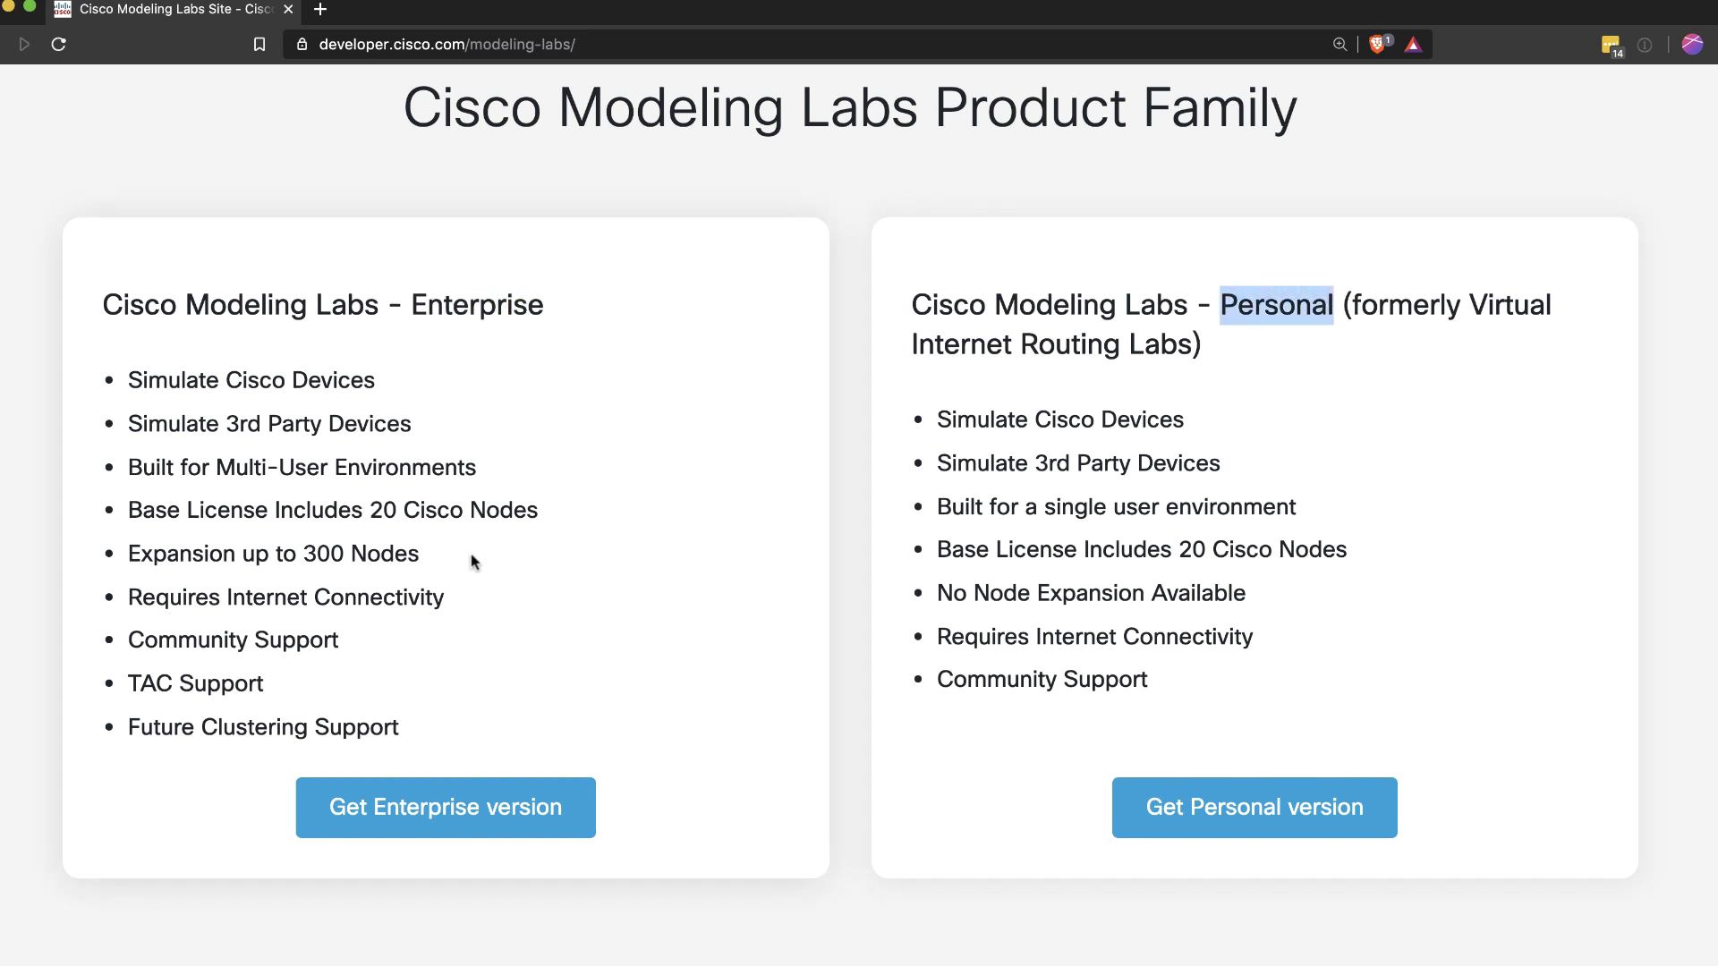
{"action": "left_click_drag", "start_coordinate": [475, 561], "coordinate": [105, 542]}
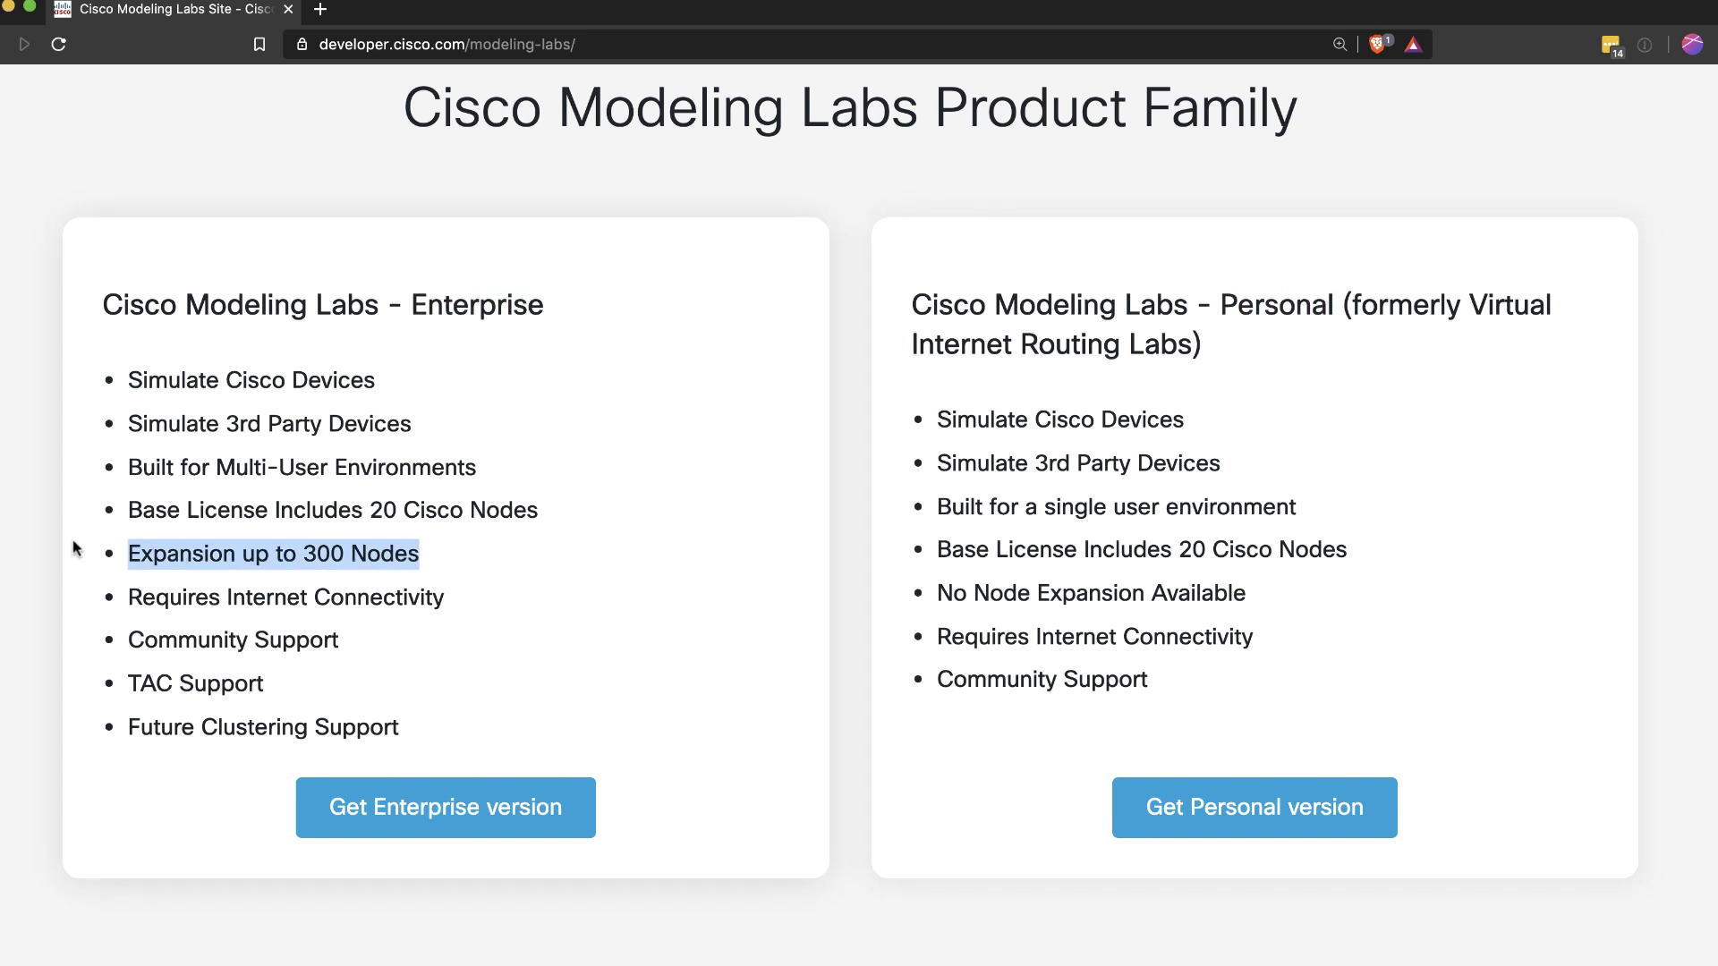
{"action": "left_click_drag", "start_coordinate": [270, 689], "coordinate": [117, 685]}
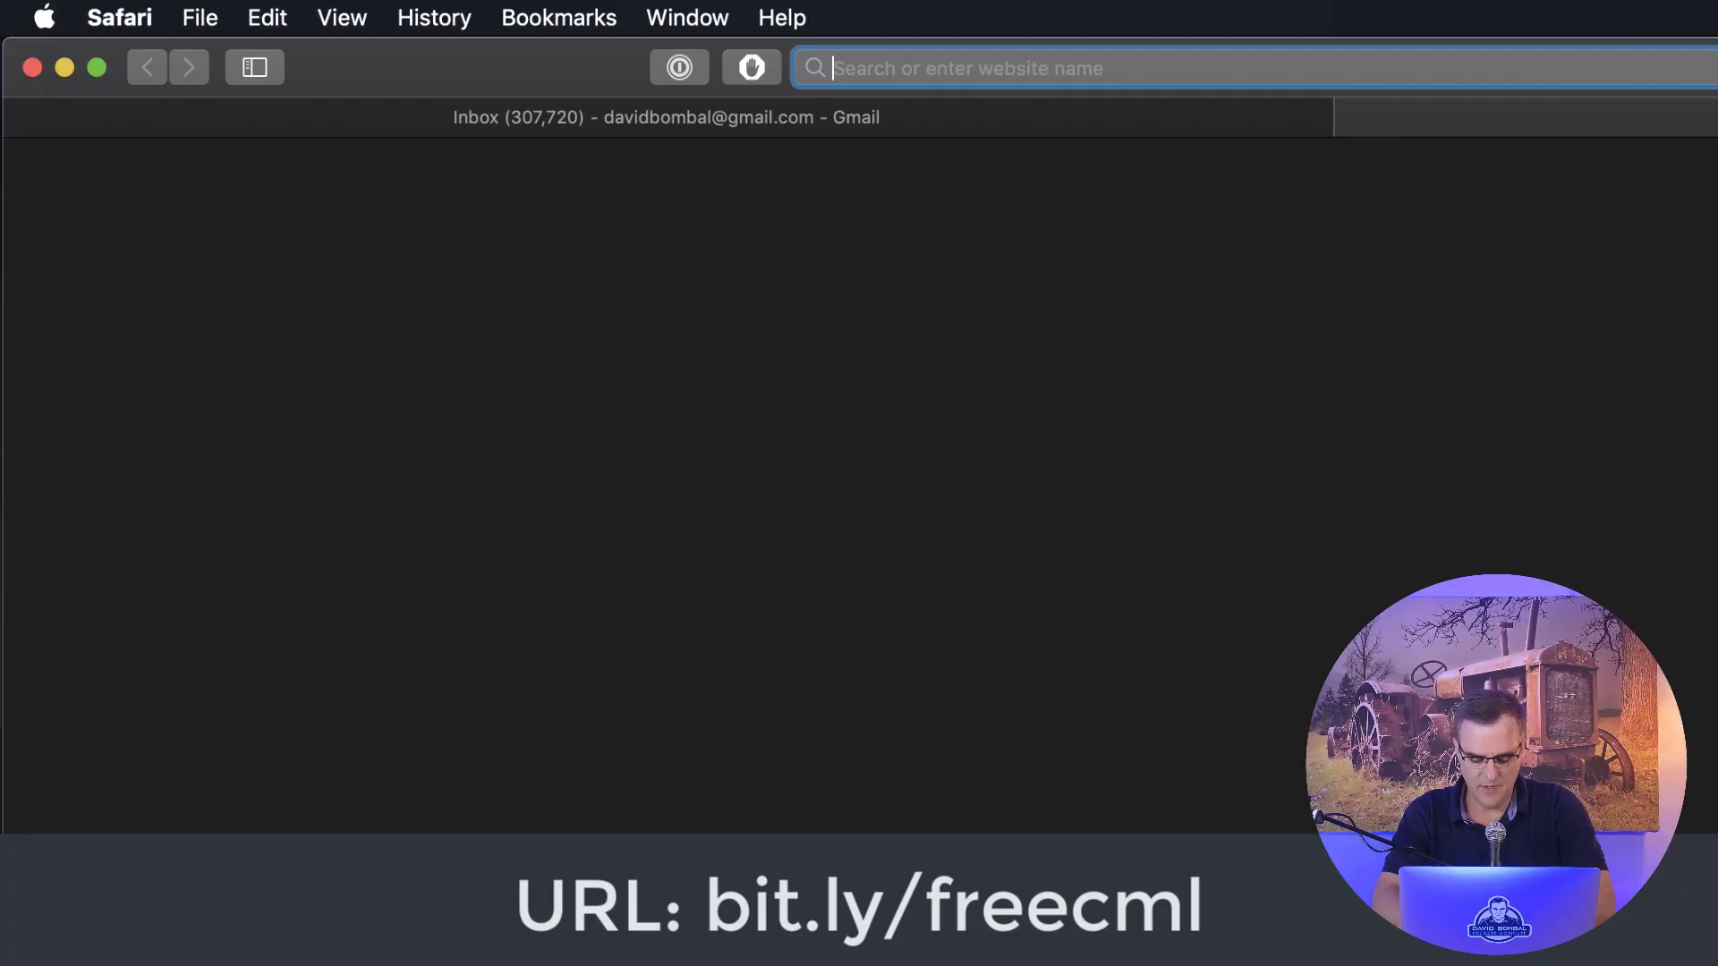
Step: Load bit.ly/freecml in Safari to reach the DevNet Sandbox Cisco Modeling Labs lab page
{"action": "type", "text": "bit.ly"}
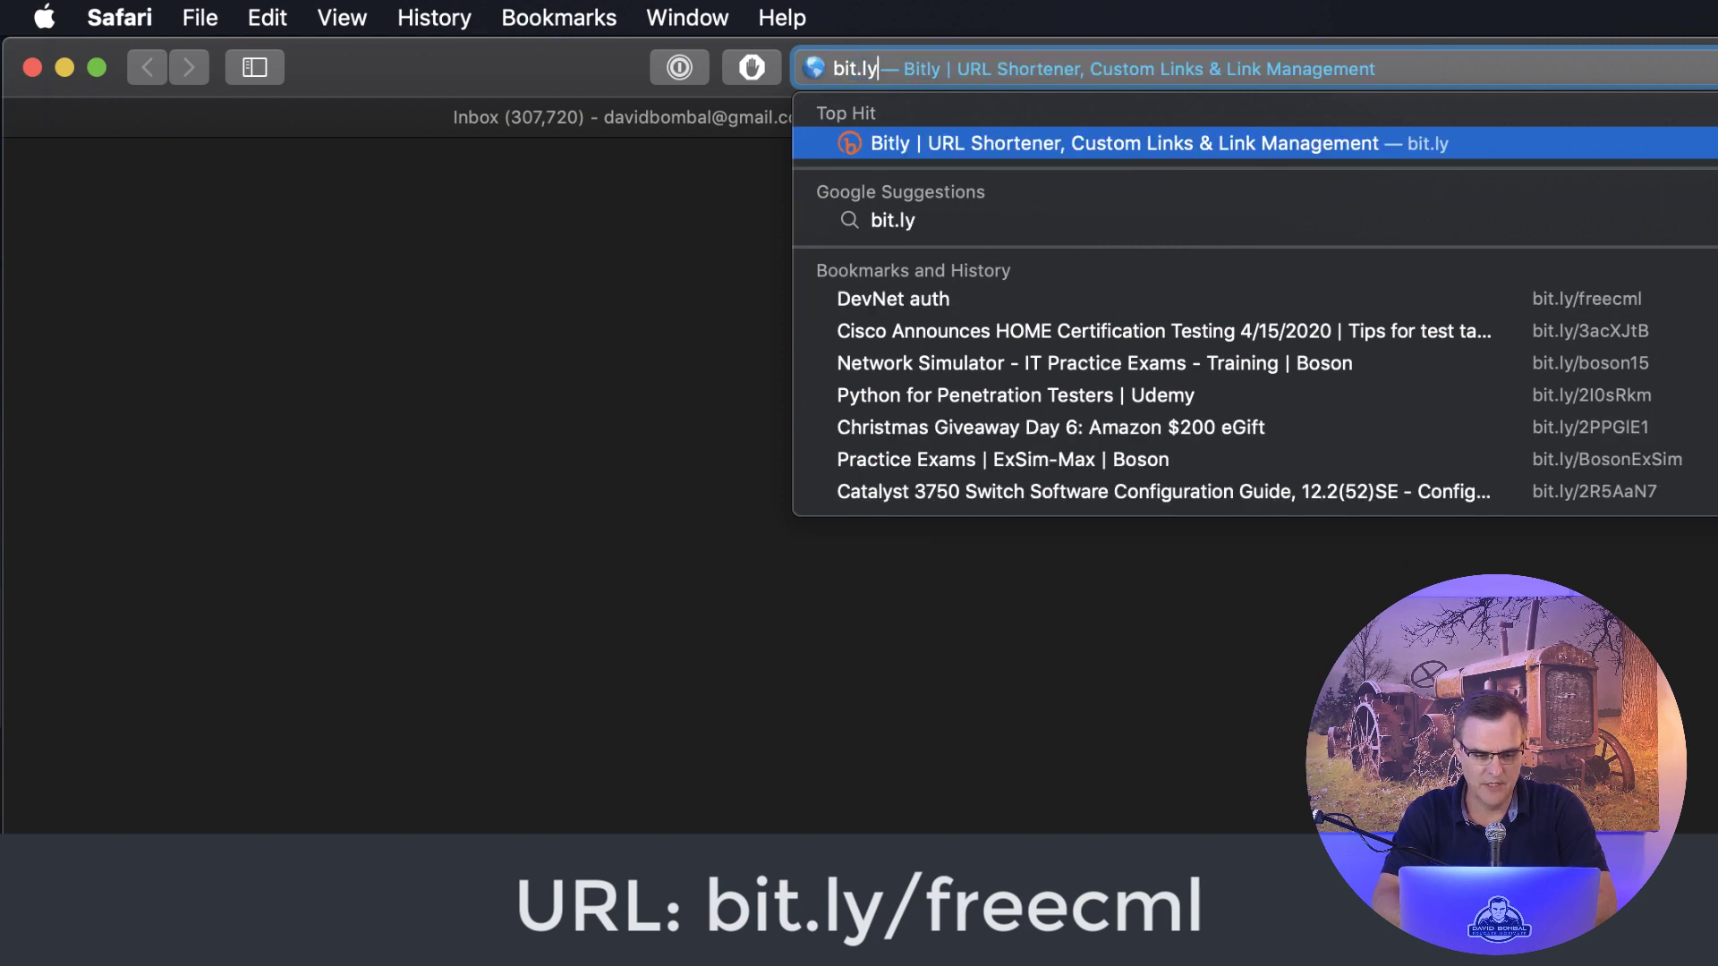
{"action": "type", "text": "/fre"}
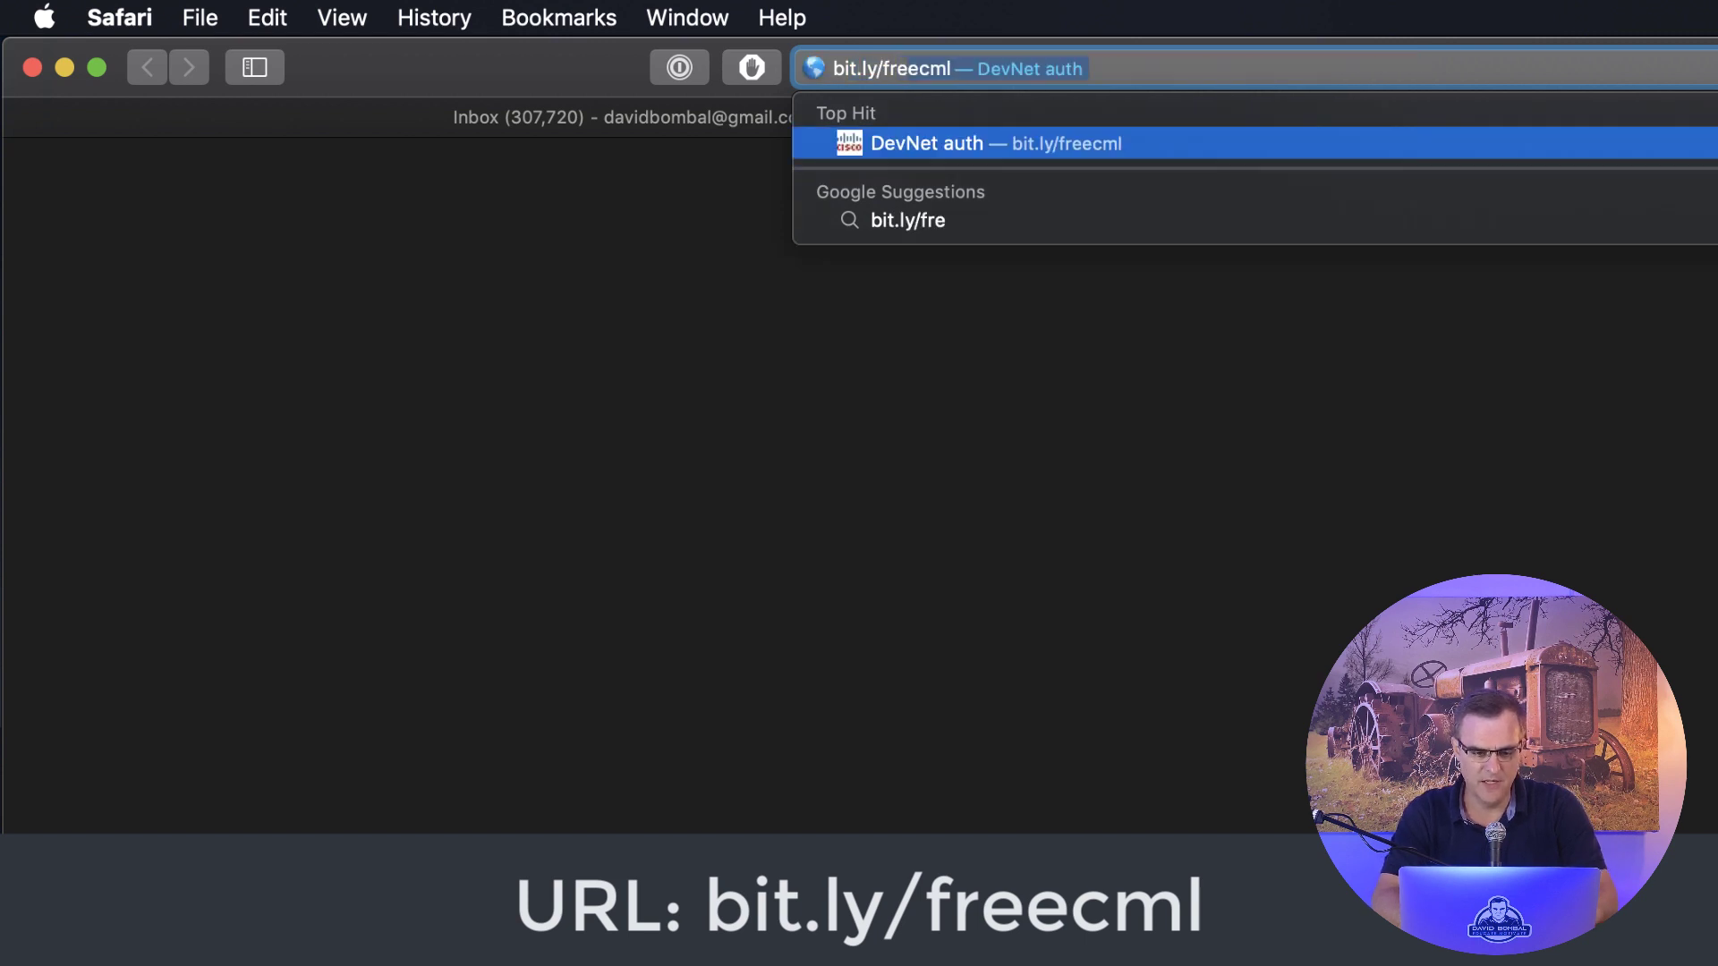
{"action": "key", "text": "Return"}
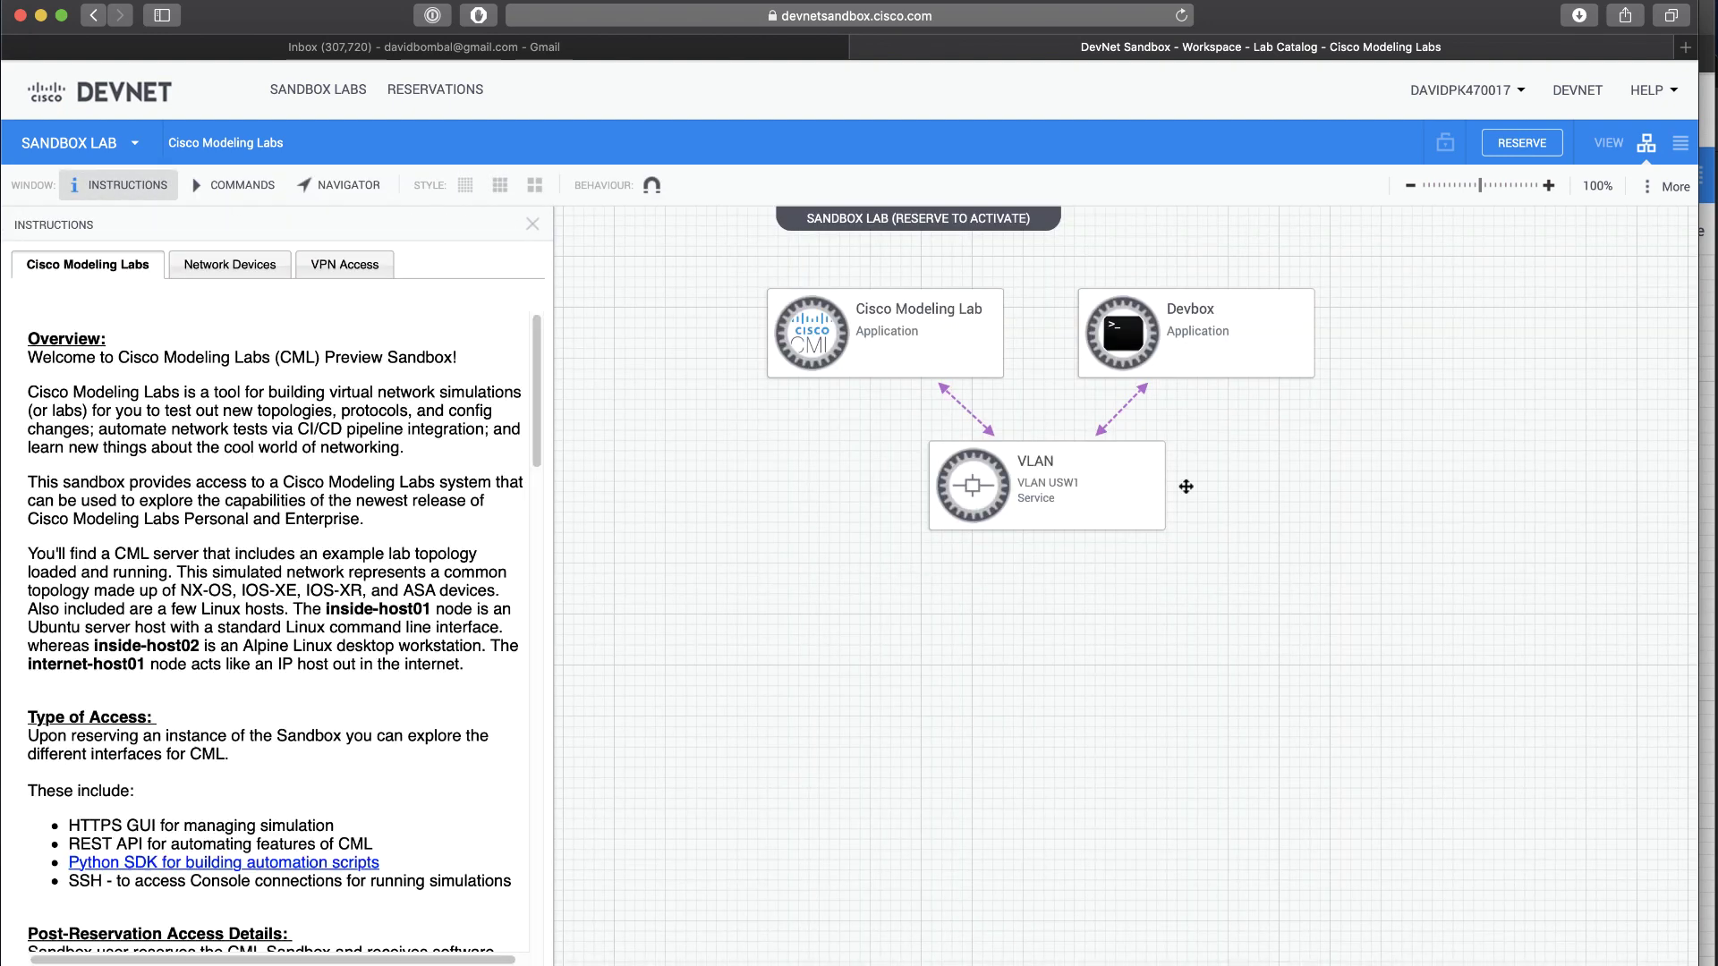
Step: Zoom in, review the Cisco Modeling Lab node's instructions, and begin reserving the sandbox
{"action": "key", "text": "super+plus"}
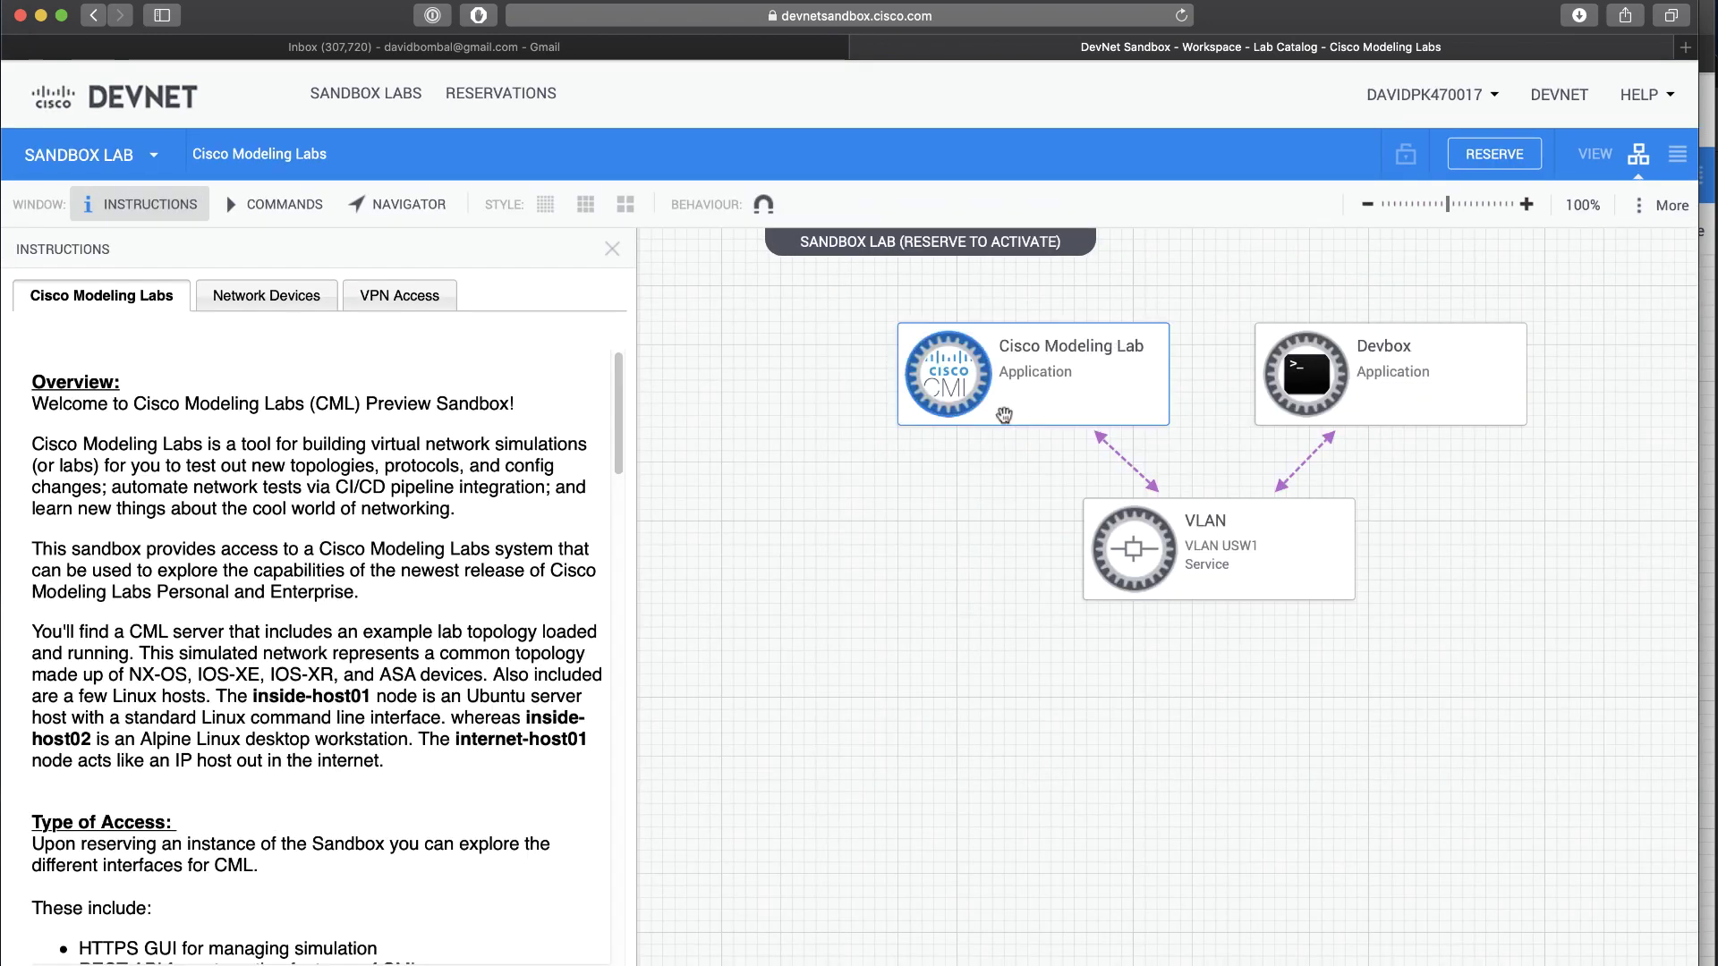
{"action": "left_click", "coordinate": [1029, 376]}
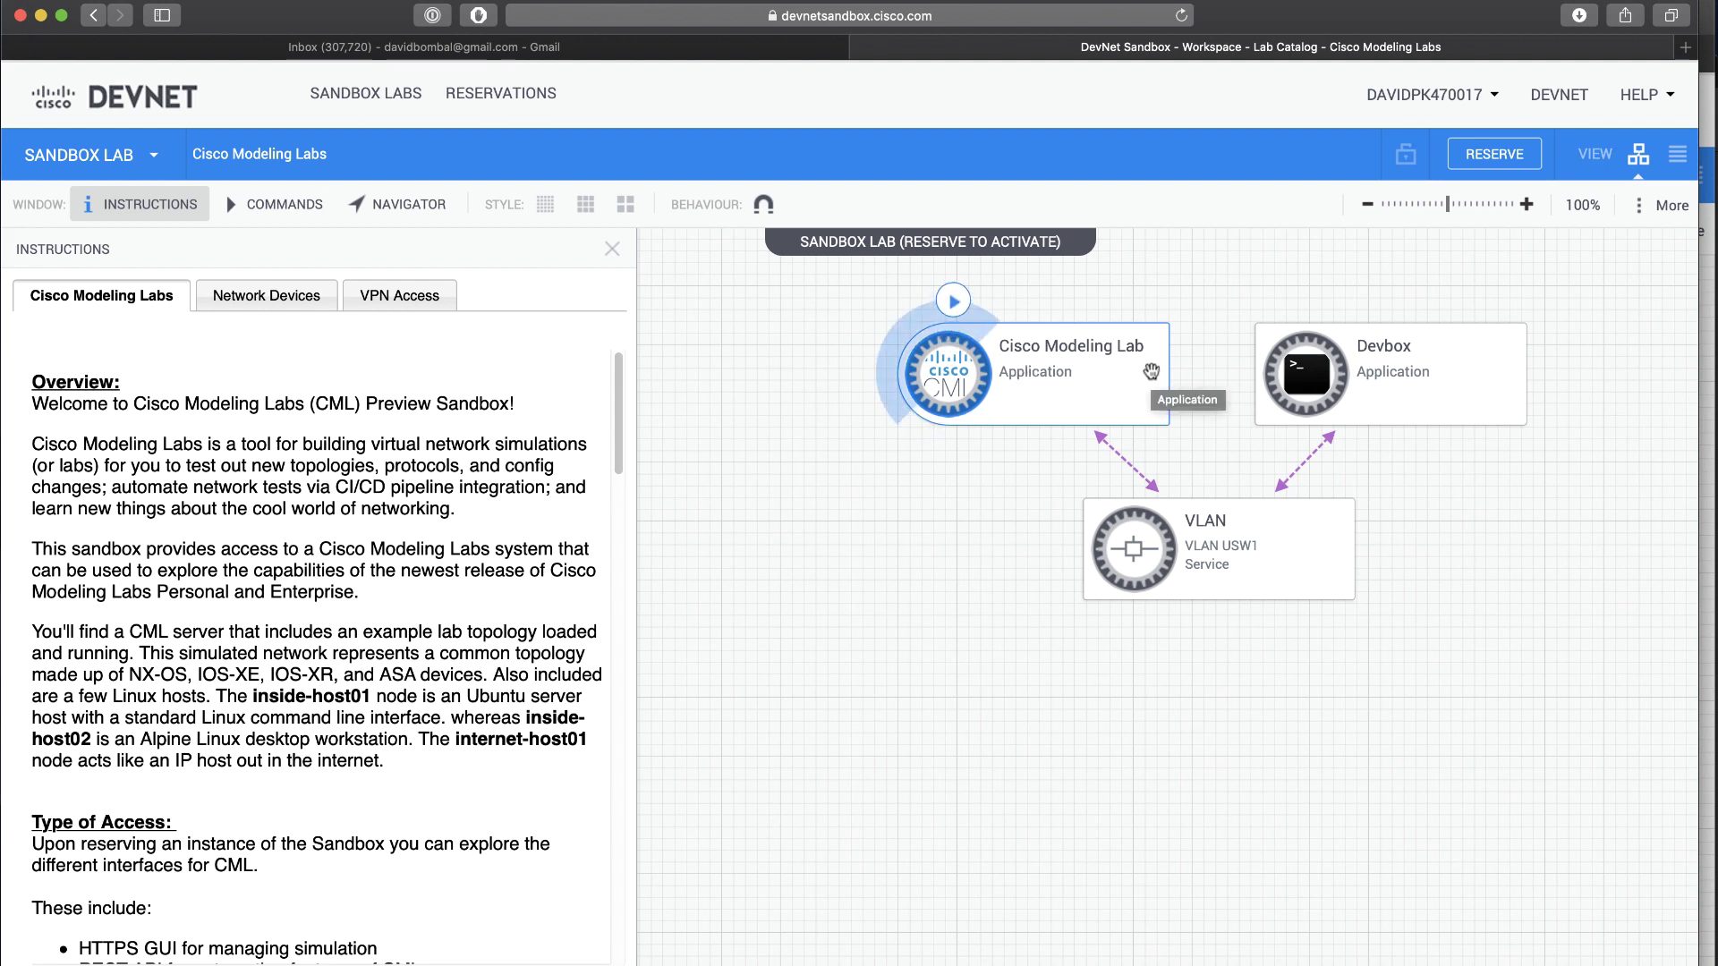
{"action": "mouse_move", "coordinate": [1187, 549]}
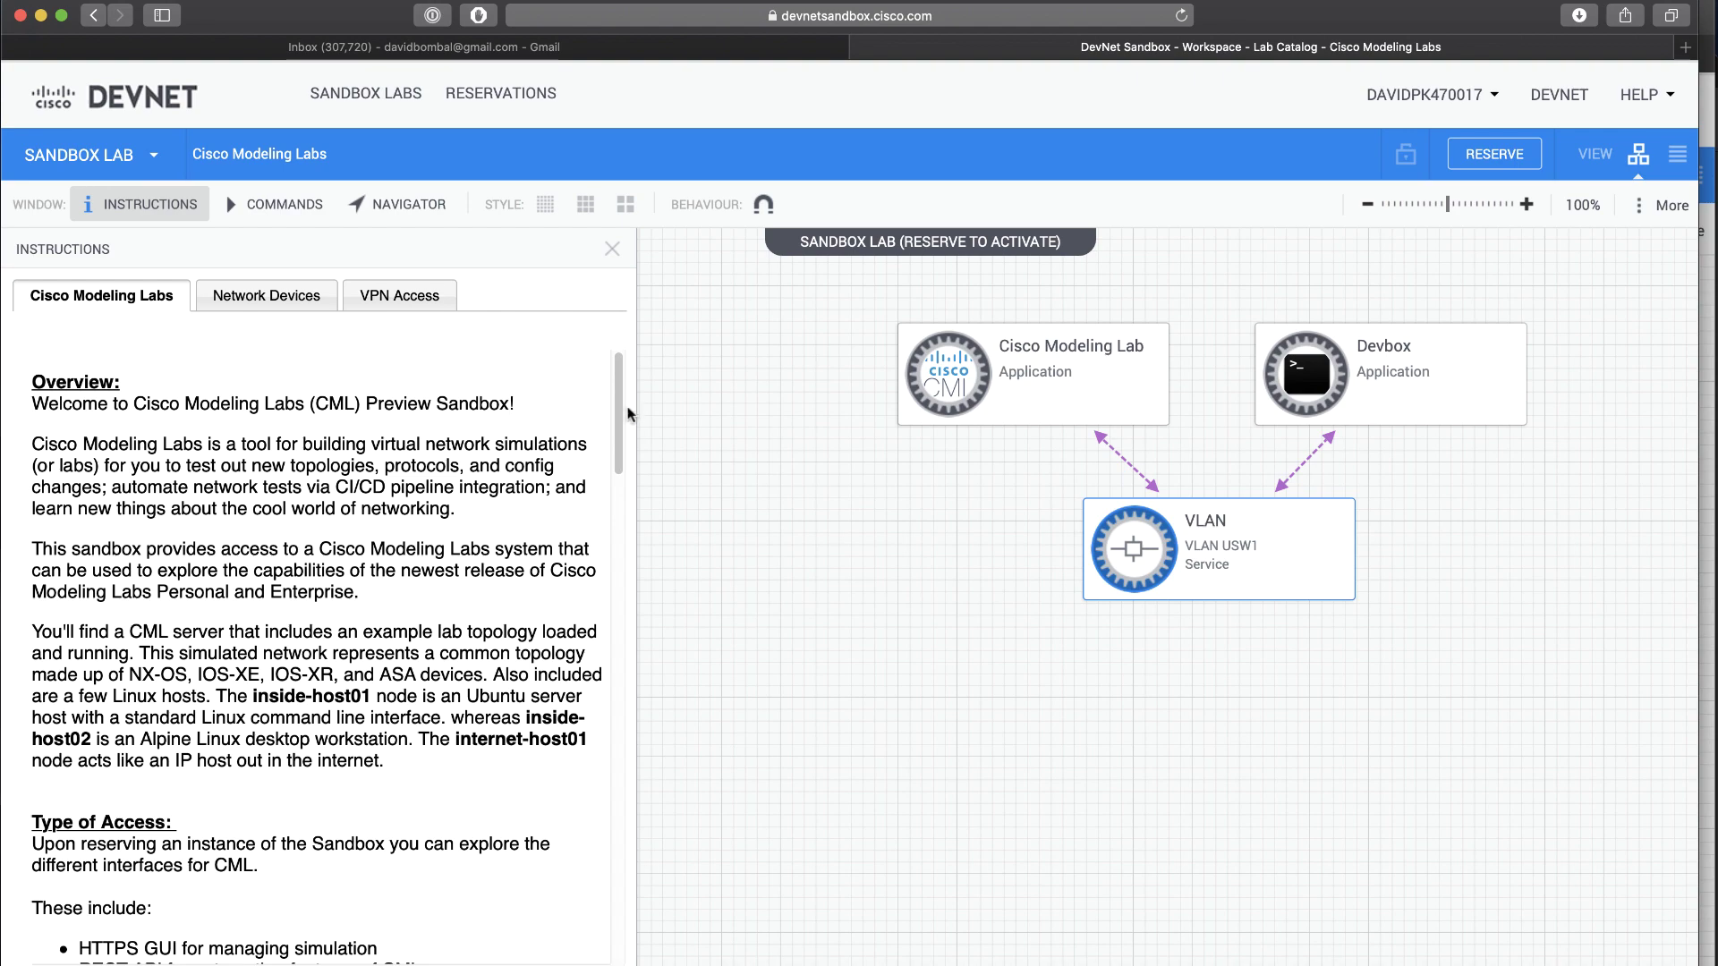
{"action": "left_click_drag", "start_coordinate": [613, 414], "coordinate": [569, 397]}
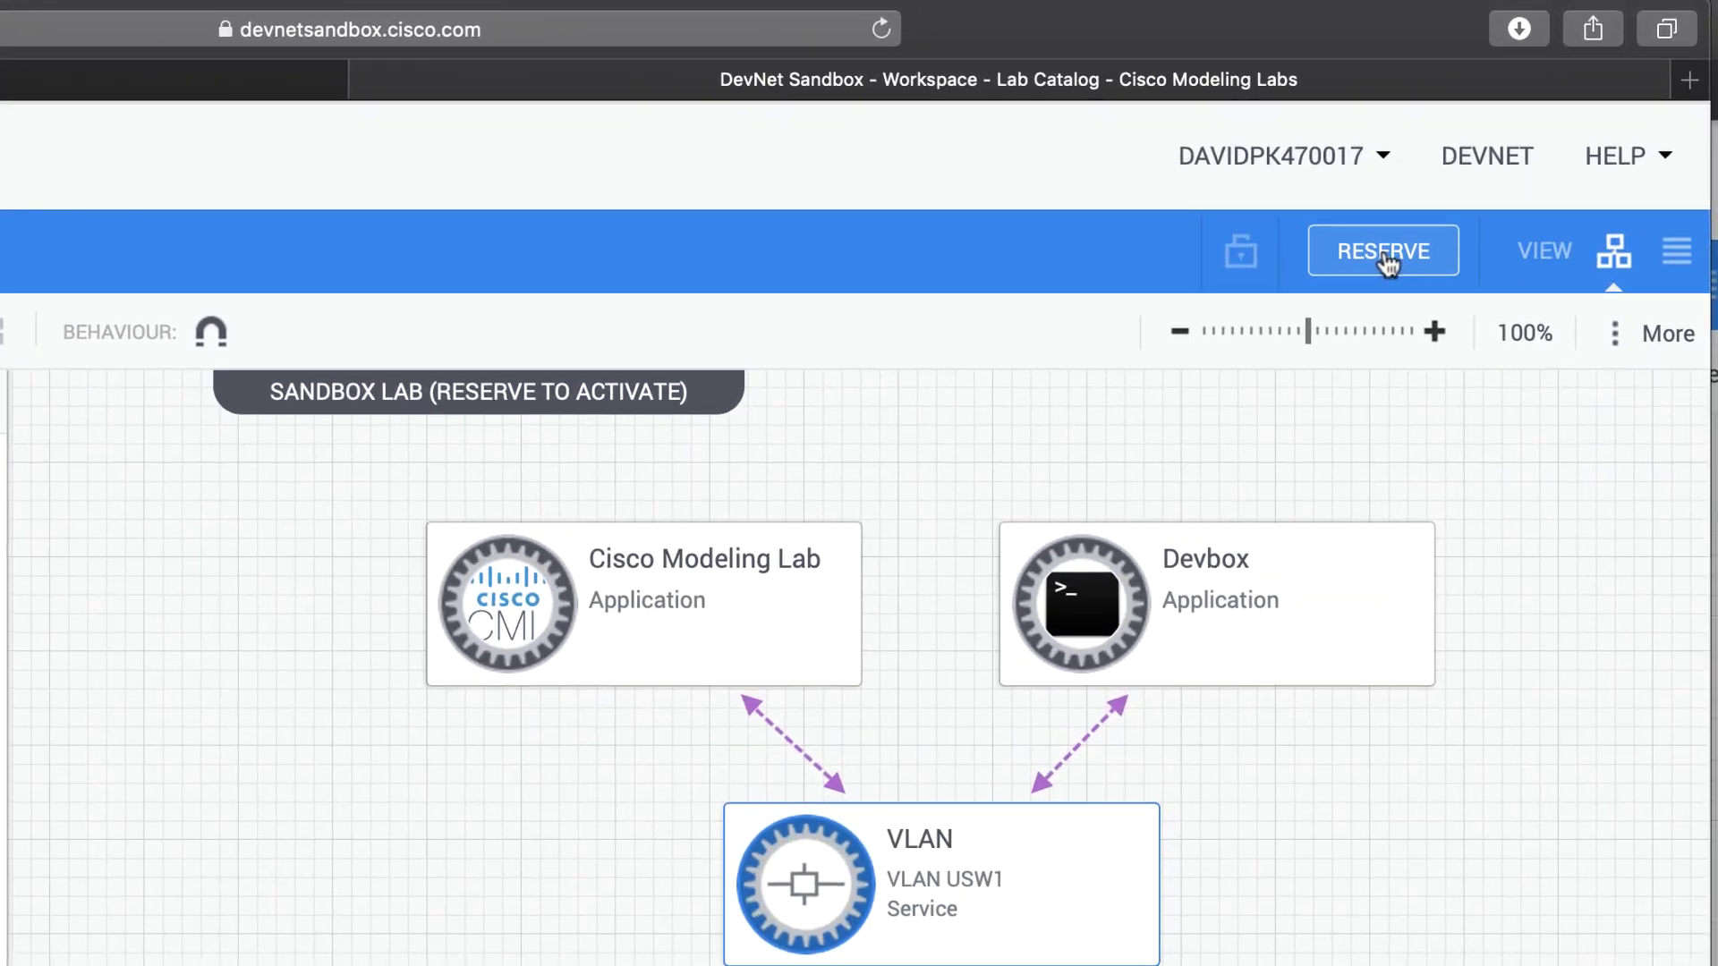
{"action": "left_click", "coordinate": [1385, 253]}
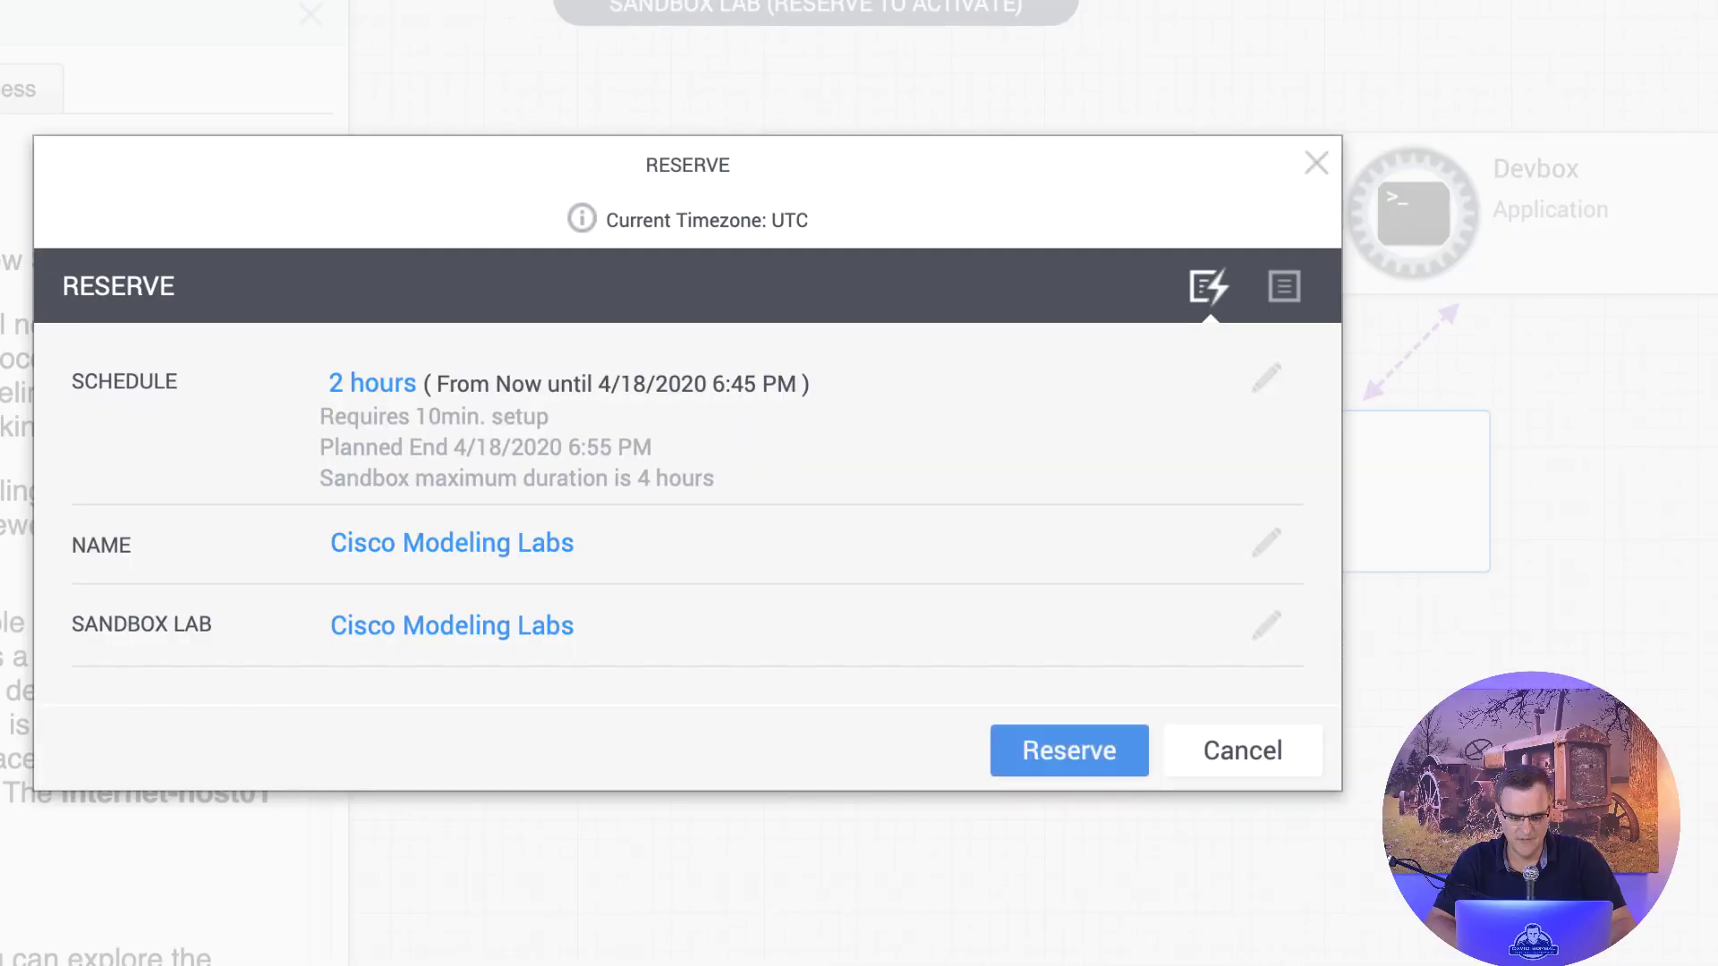
Step: Set the reservation to 4 Hours starting Now and submit it
{"action": "left_click", "coordinate": [1263, 383]}
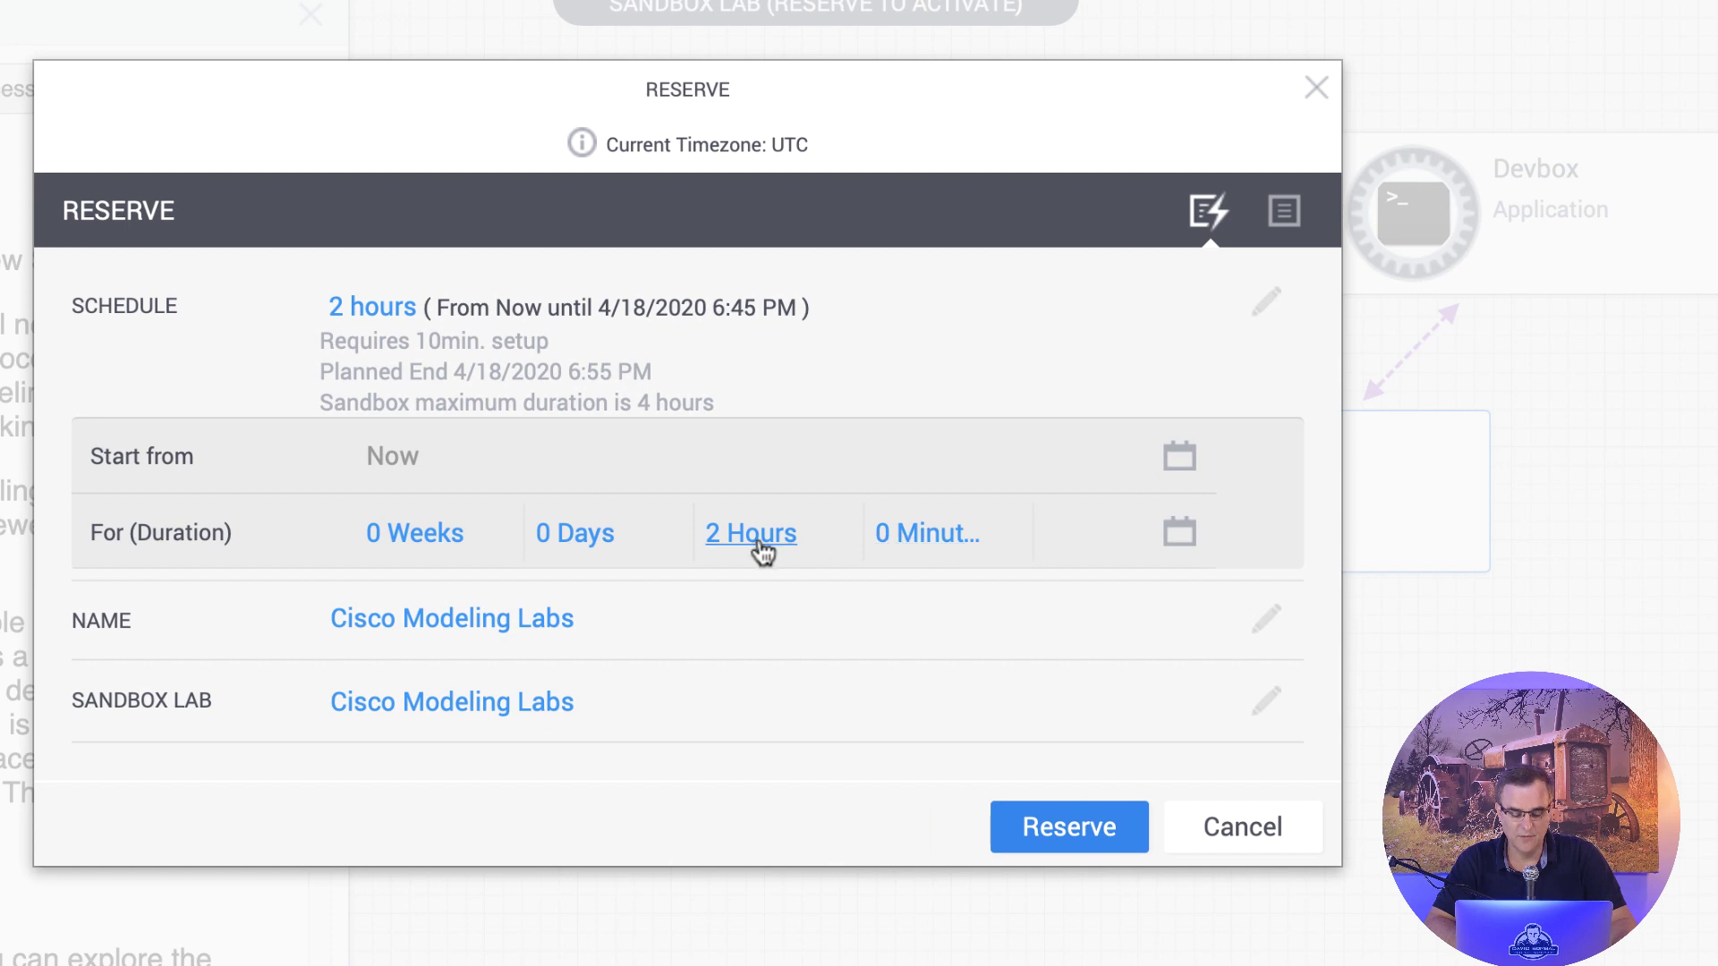
{"action": "left_click", "coordinate": [761, 537]}
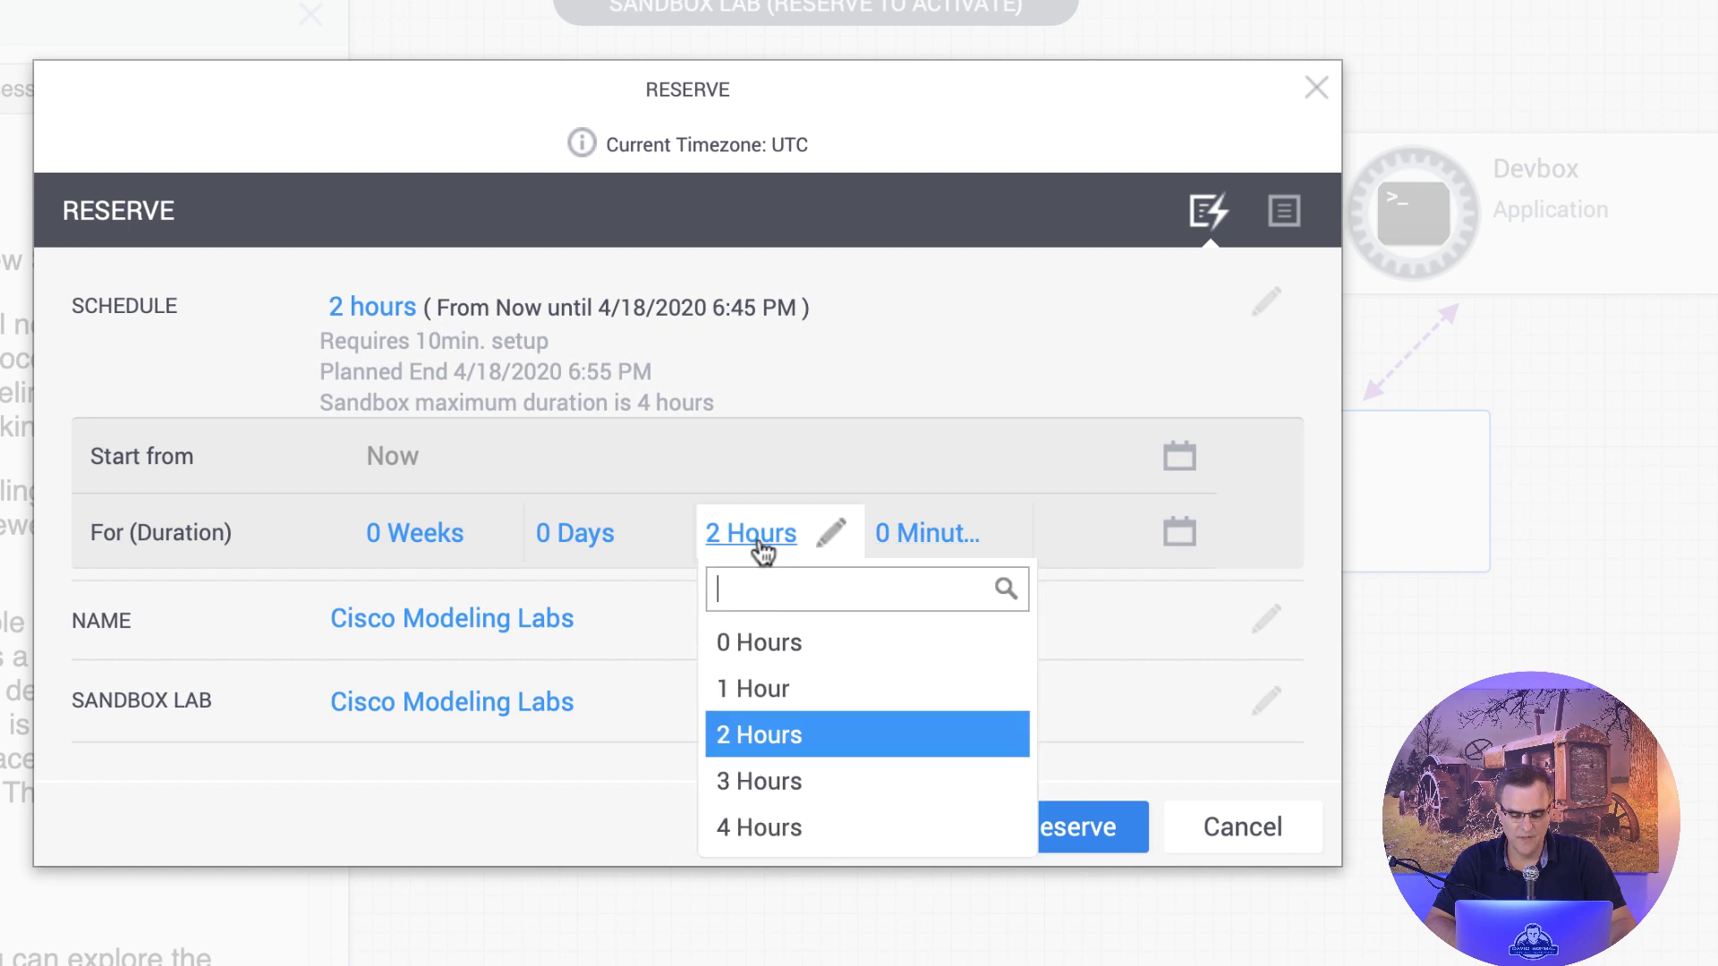
{"action": "left_click", "coordinate": [778, 850]}
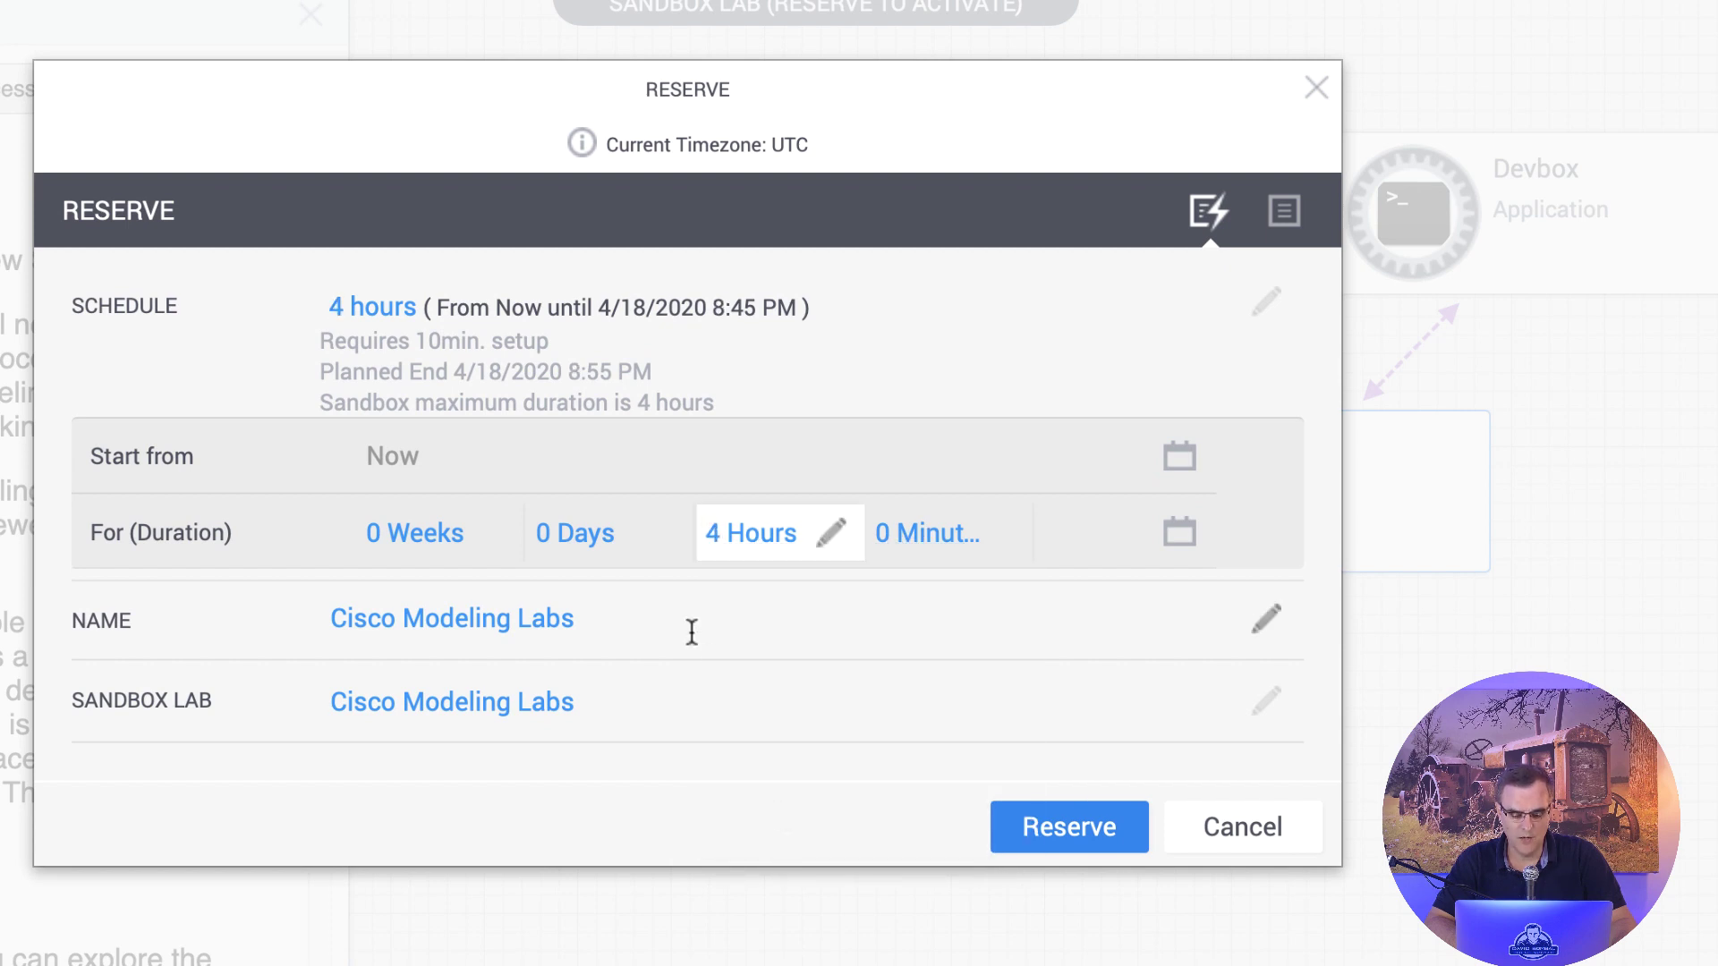
{"action": "left_click", "coordinate": [601, 542]}
{"action": "left_click", "coordinate": [428, 542]}
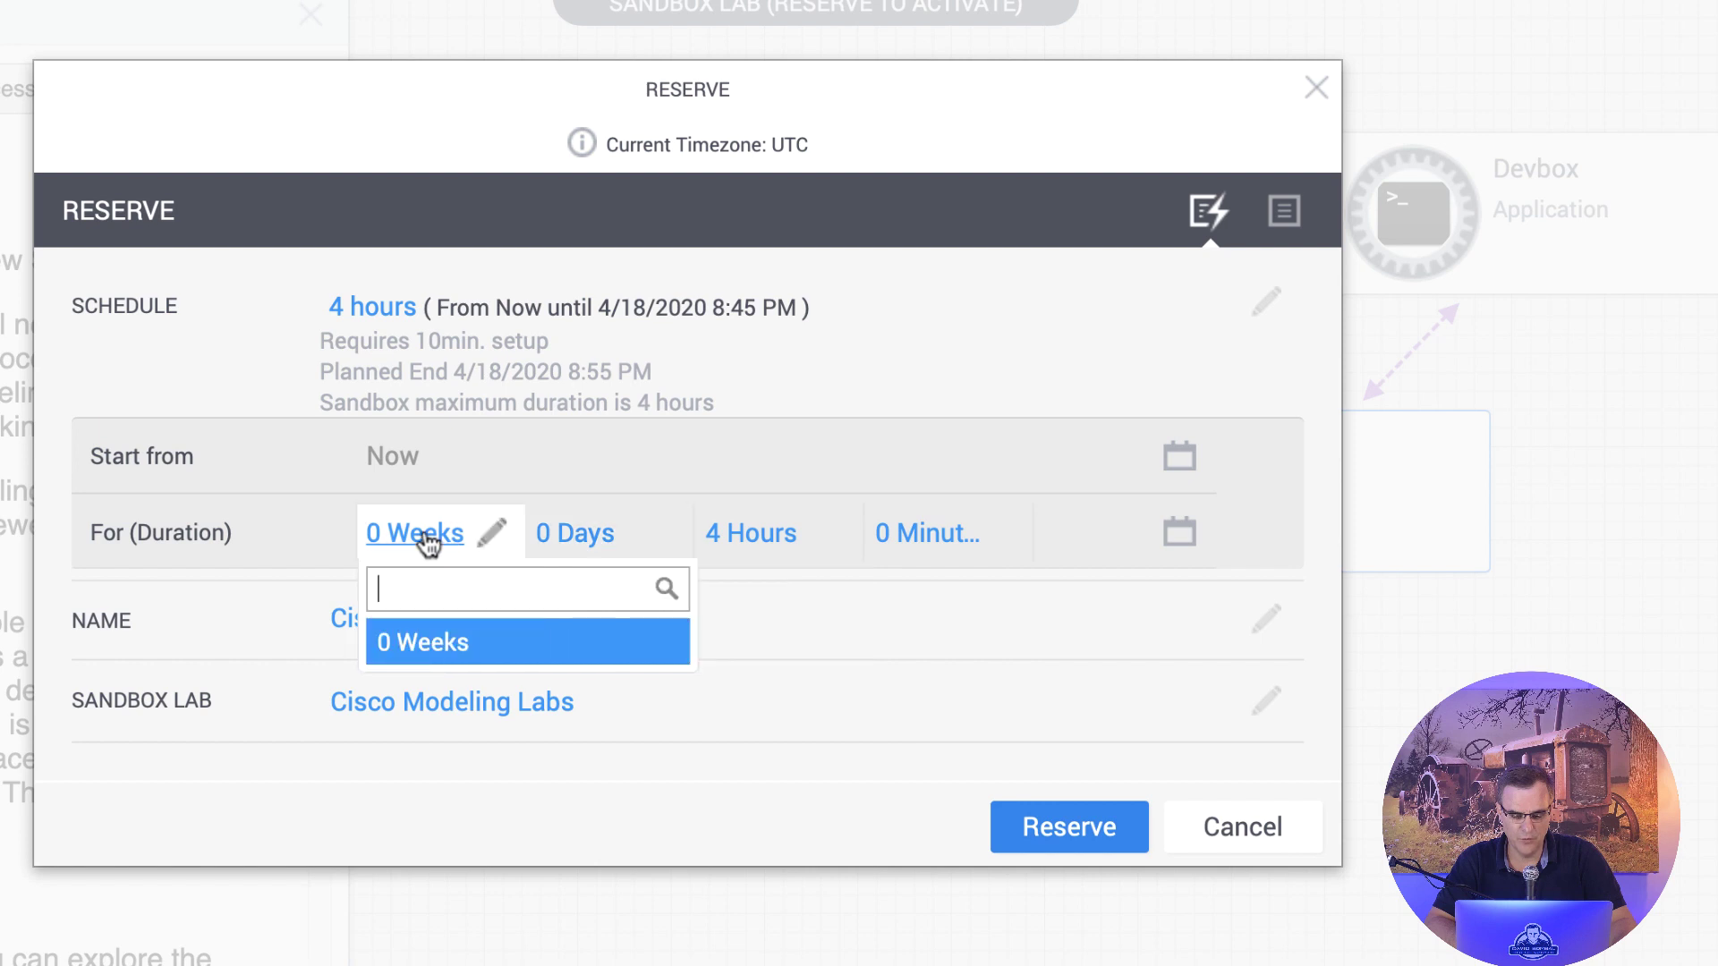
{"action": "left_click", "coordinate": [913, 535]}
{"action": "left_click", "coordinate": [768, 542]}
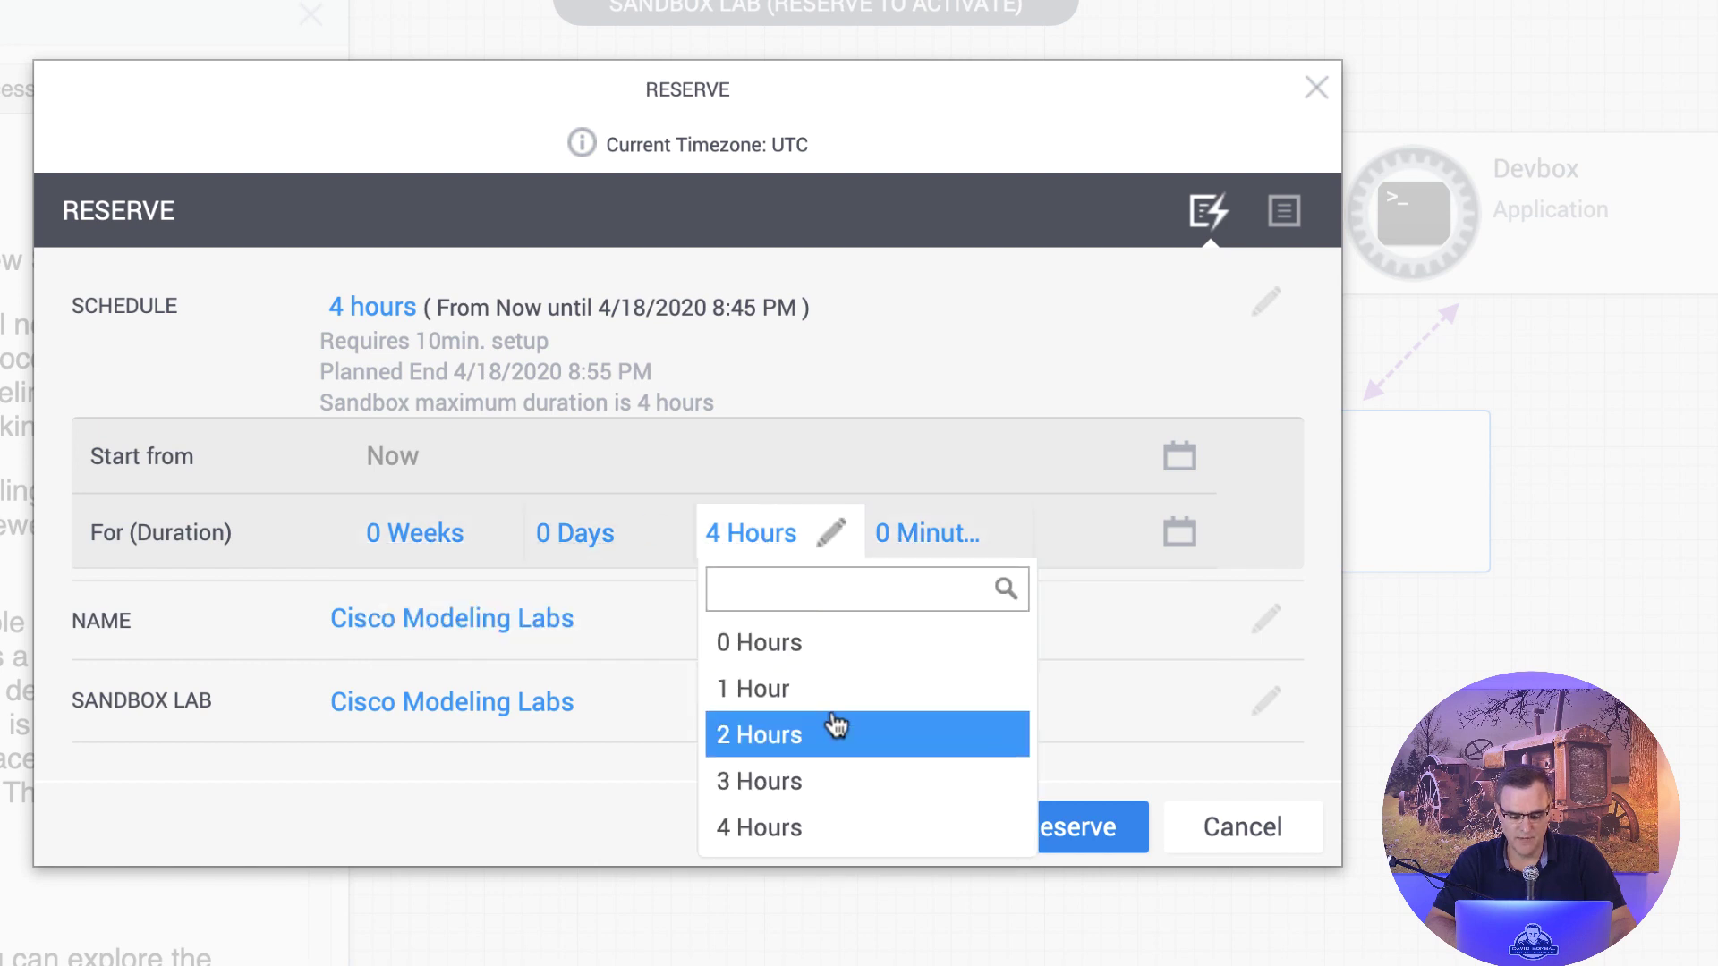
{"action": "left_click", "coordinate": [818, 834]}
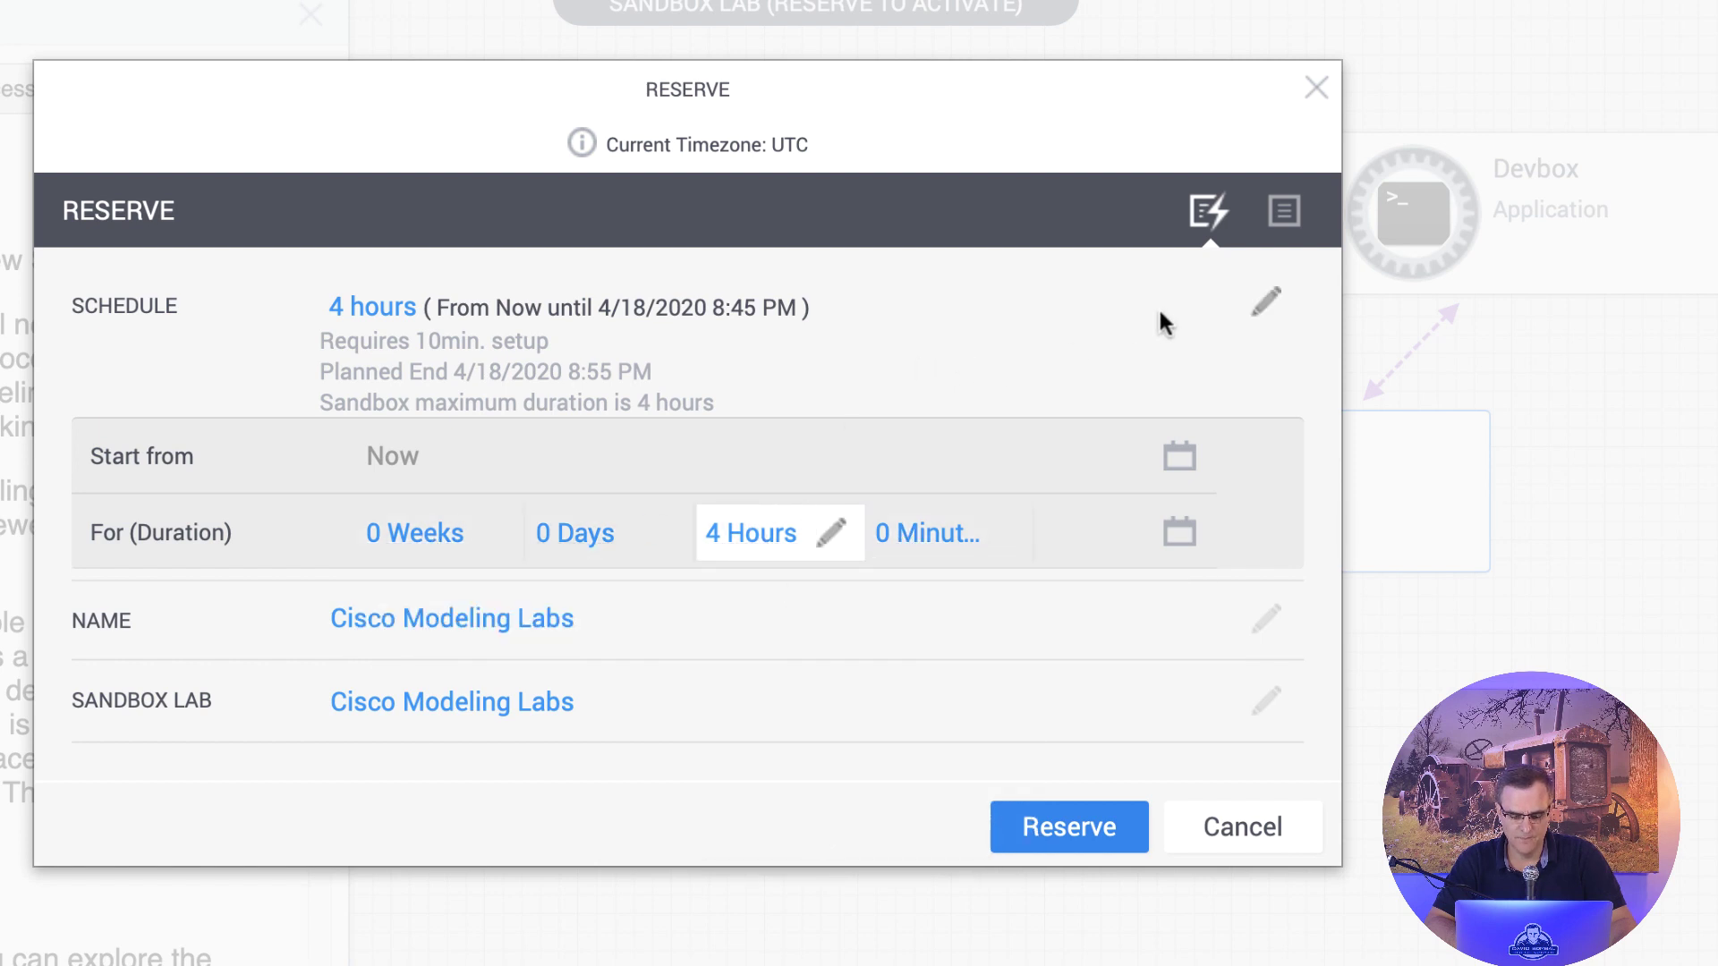
{"action": "left_click", "coordinate": [1178, 458]}
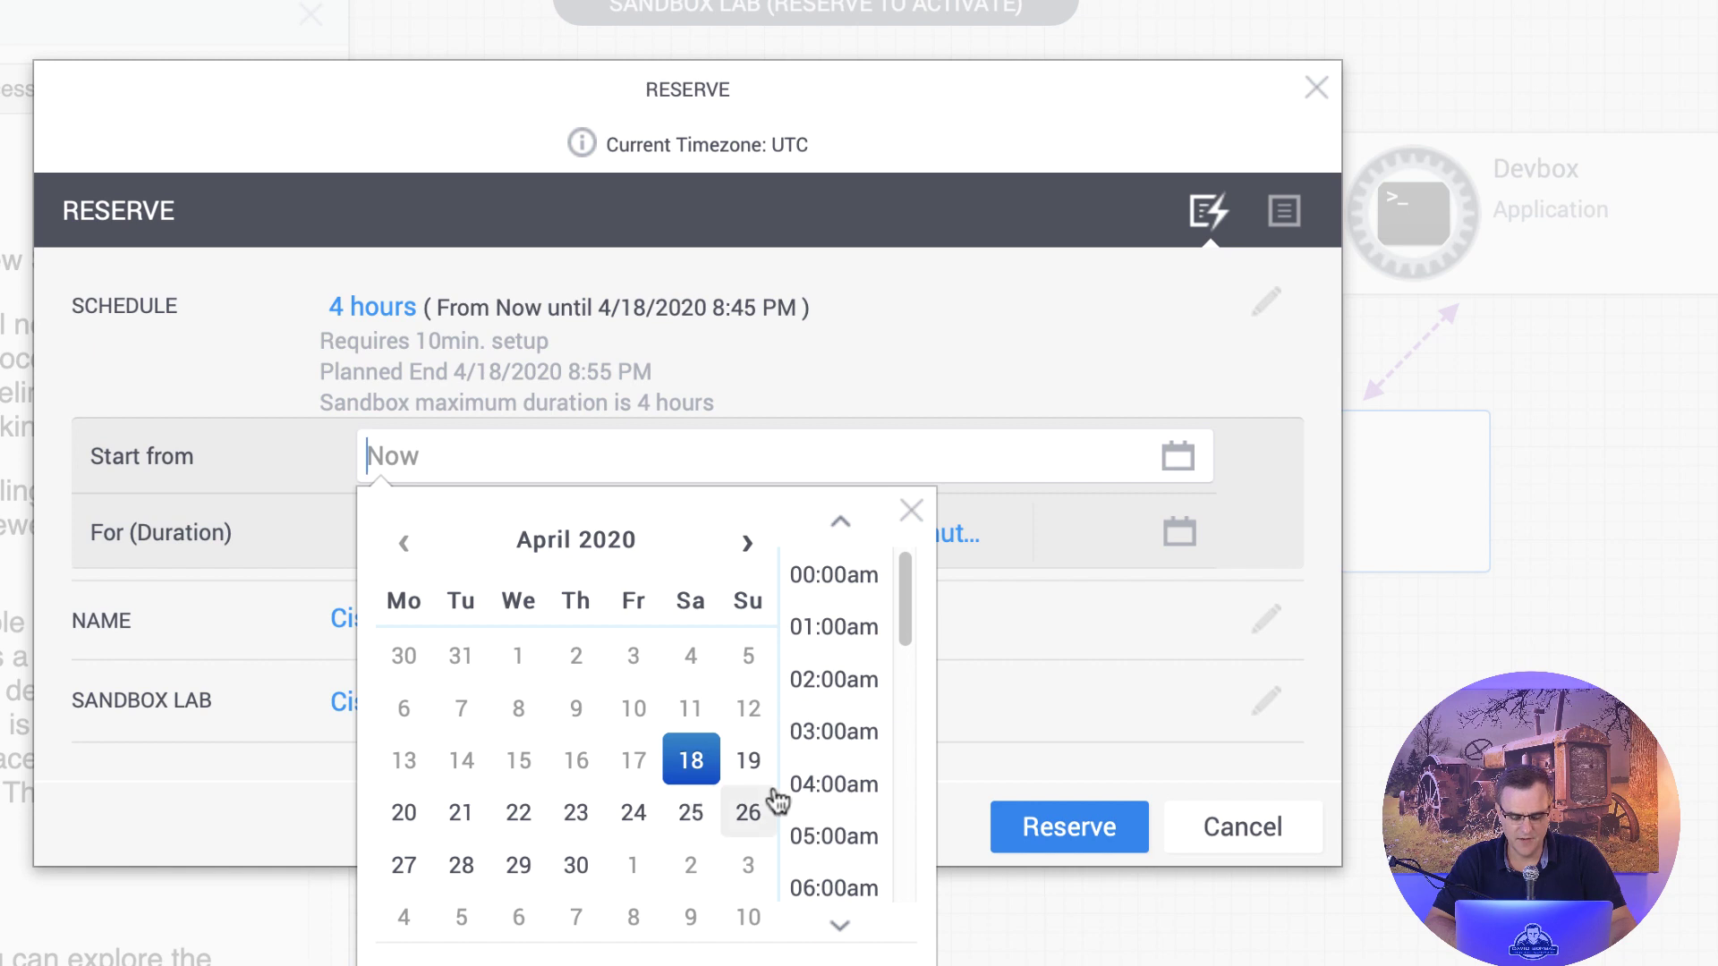
{"action": "left_click", "coordinate": [1041, 834]}
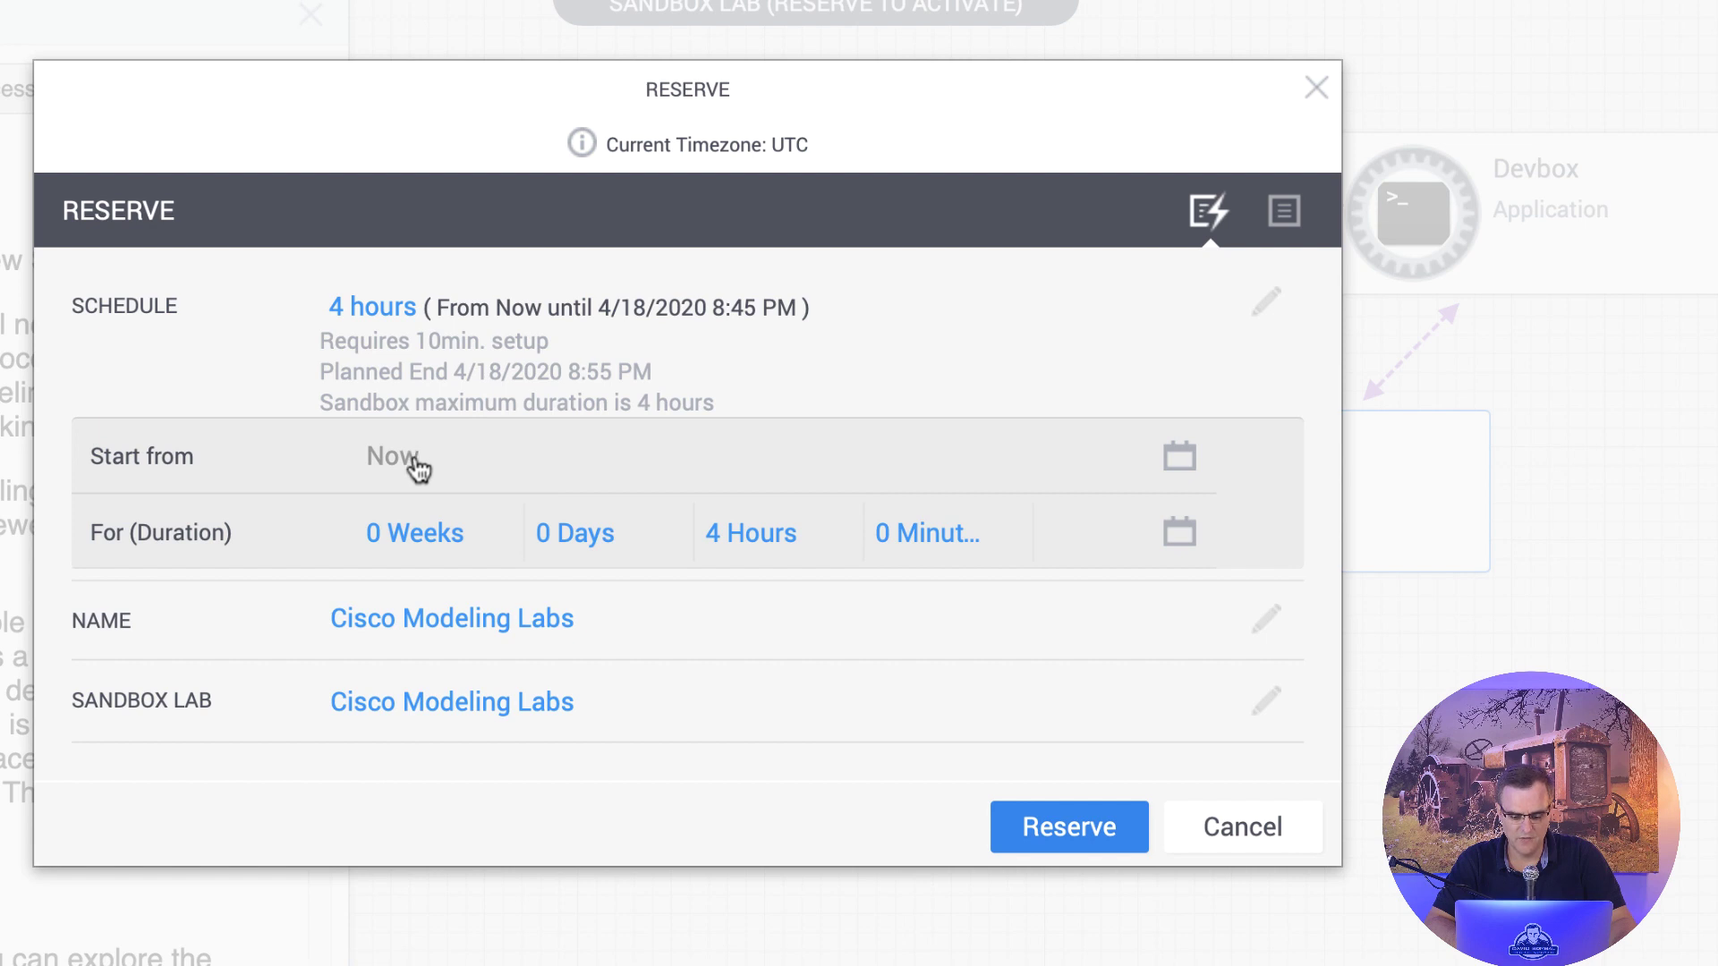
{"action": "left_click", "coordinate": [1041, 842]}
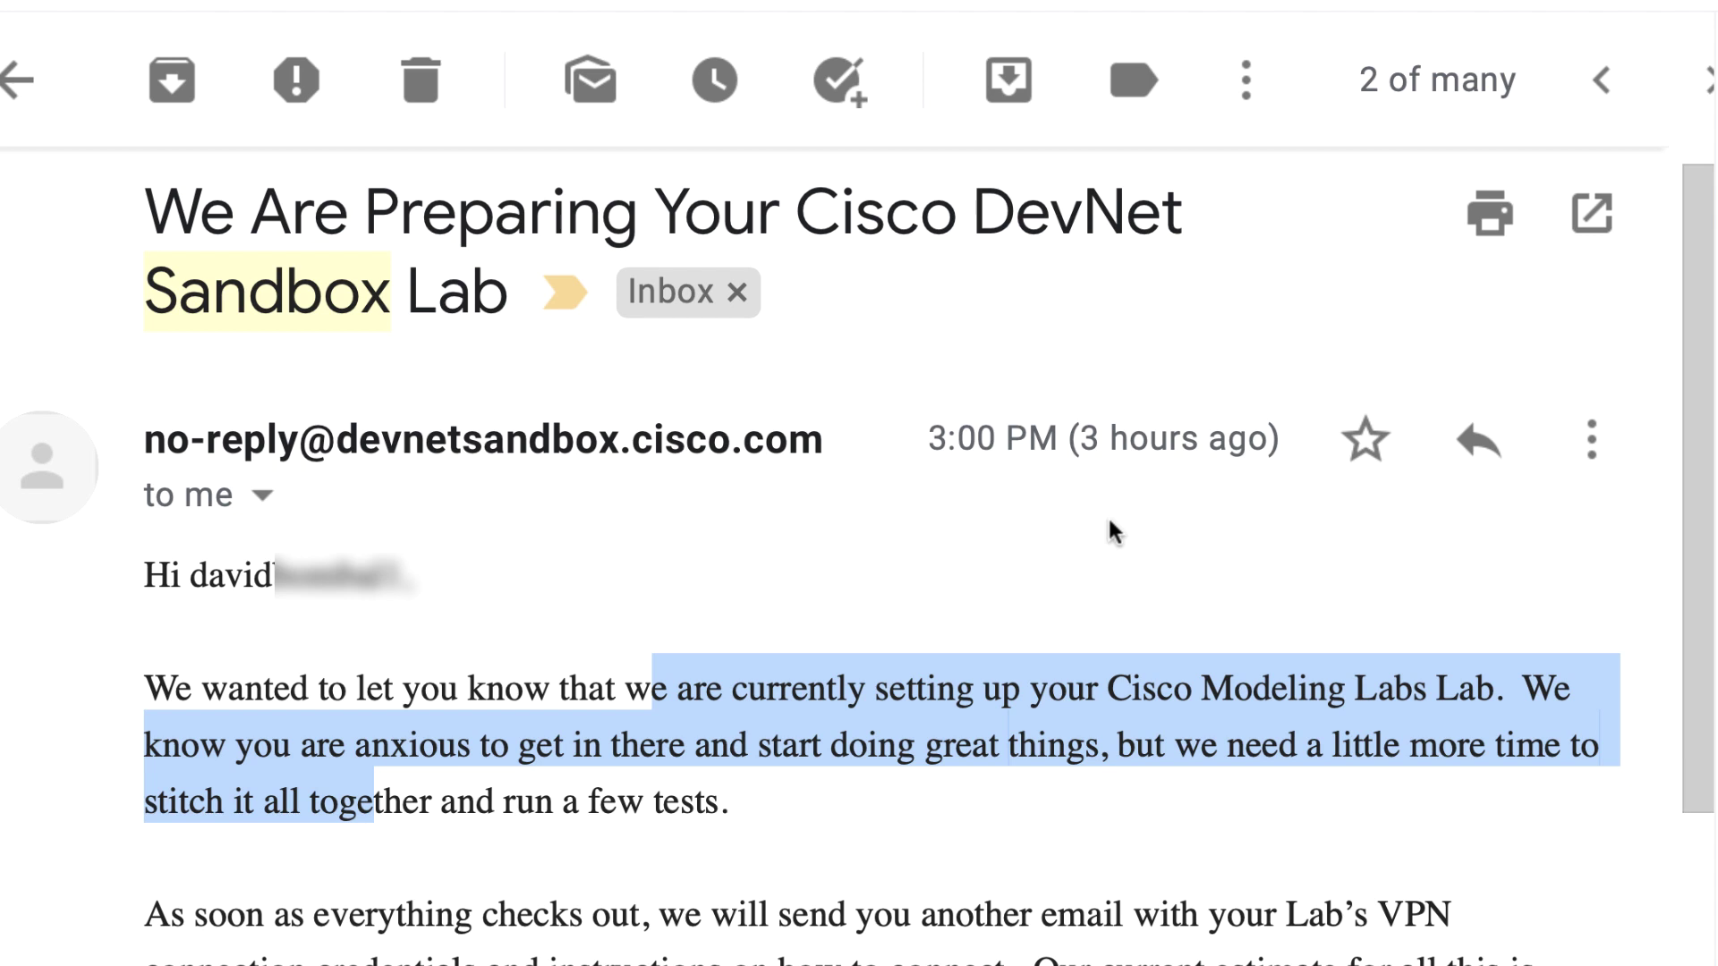
Step: Highlight the lab-setup notice and the ~10-minute estimate, then scroll to the AnyConnect download links
{"action": "left_click", "coordinate": [986, 862]}
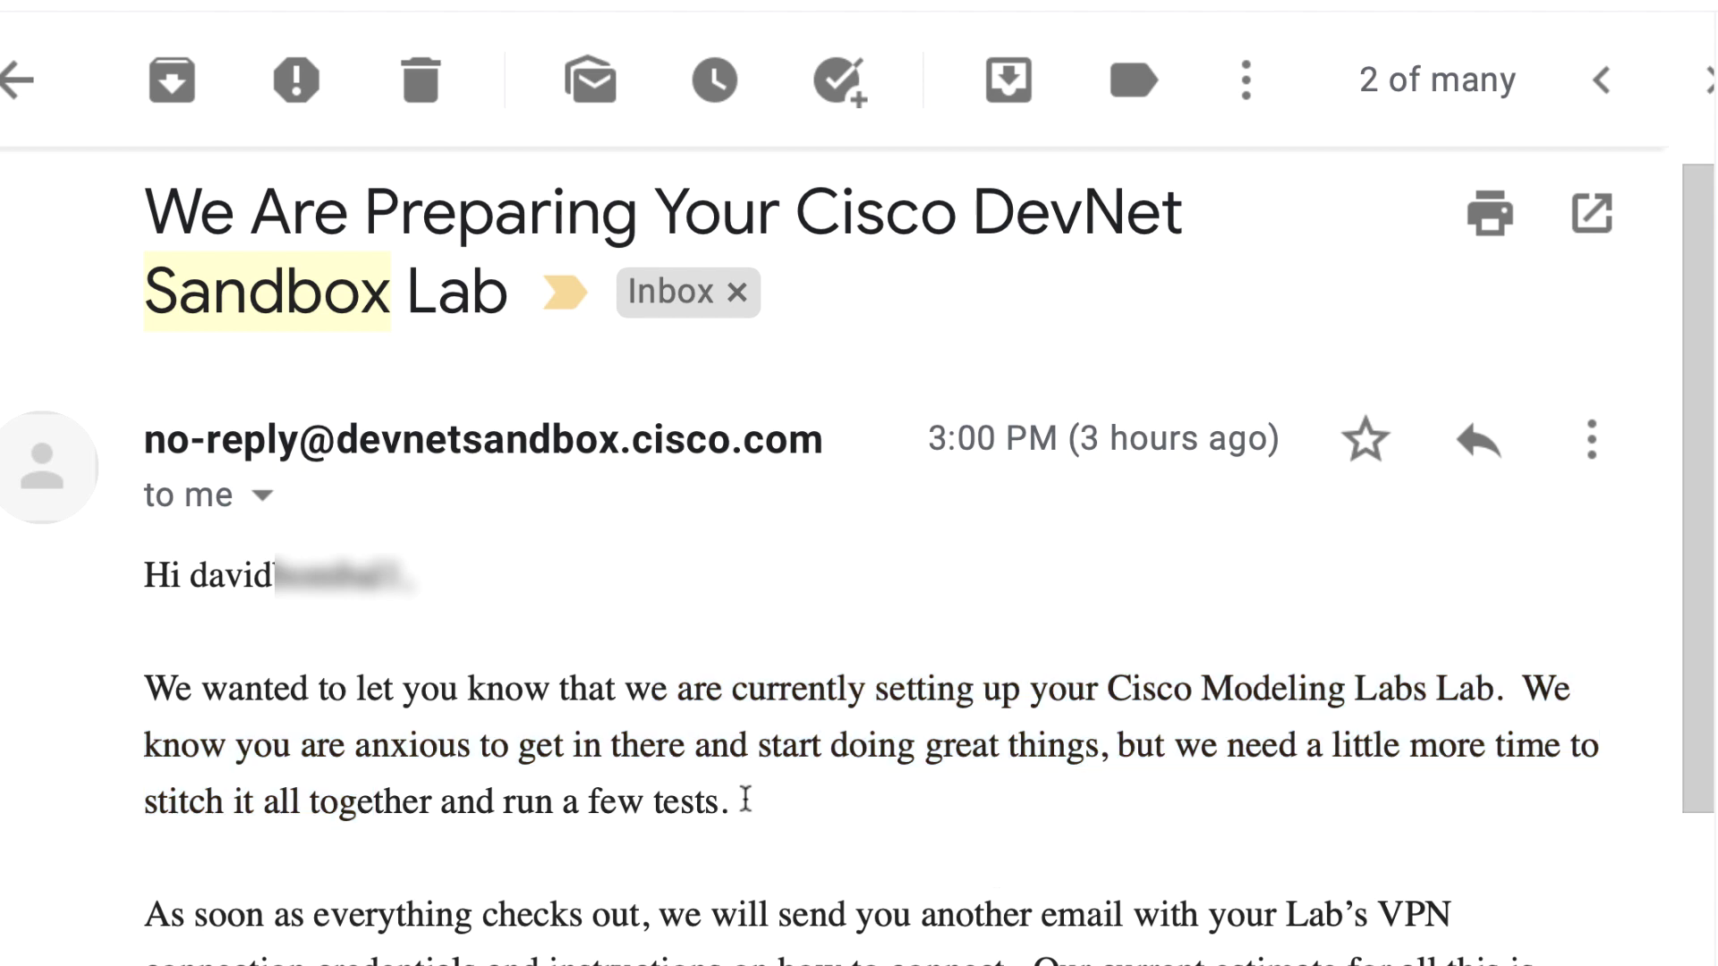
{"action": "left_click_drag", "start_coordinate": [654, 690], "coordinate": [1499, 689]}
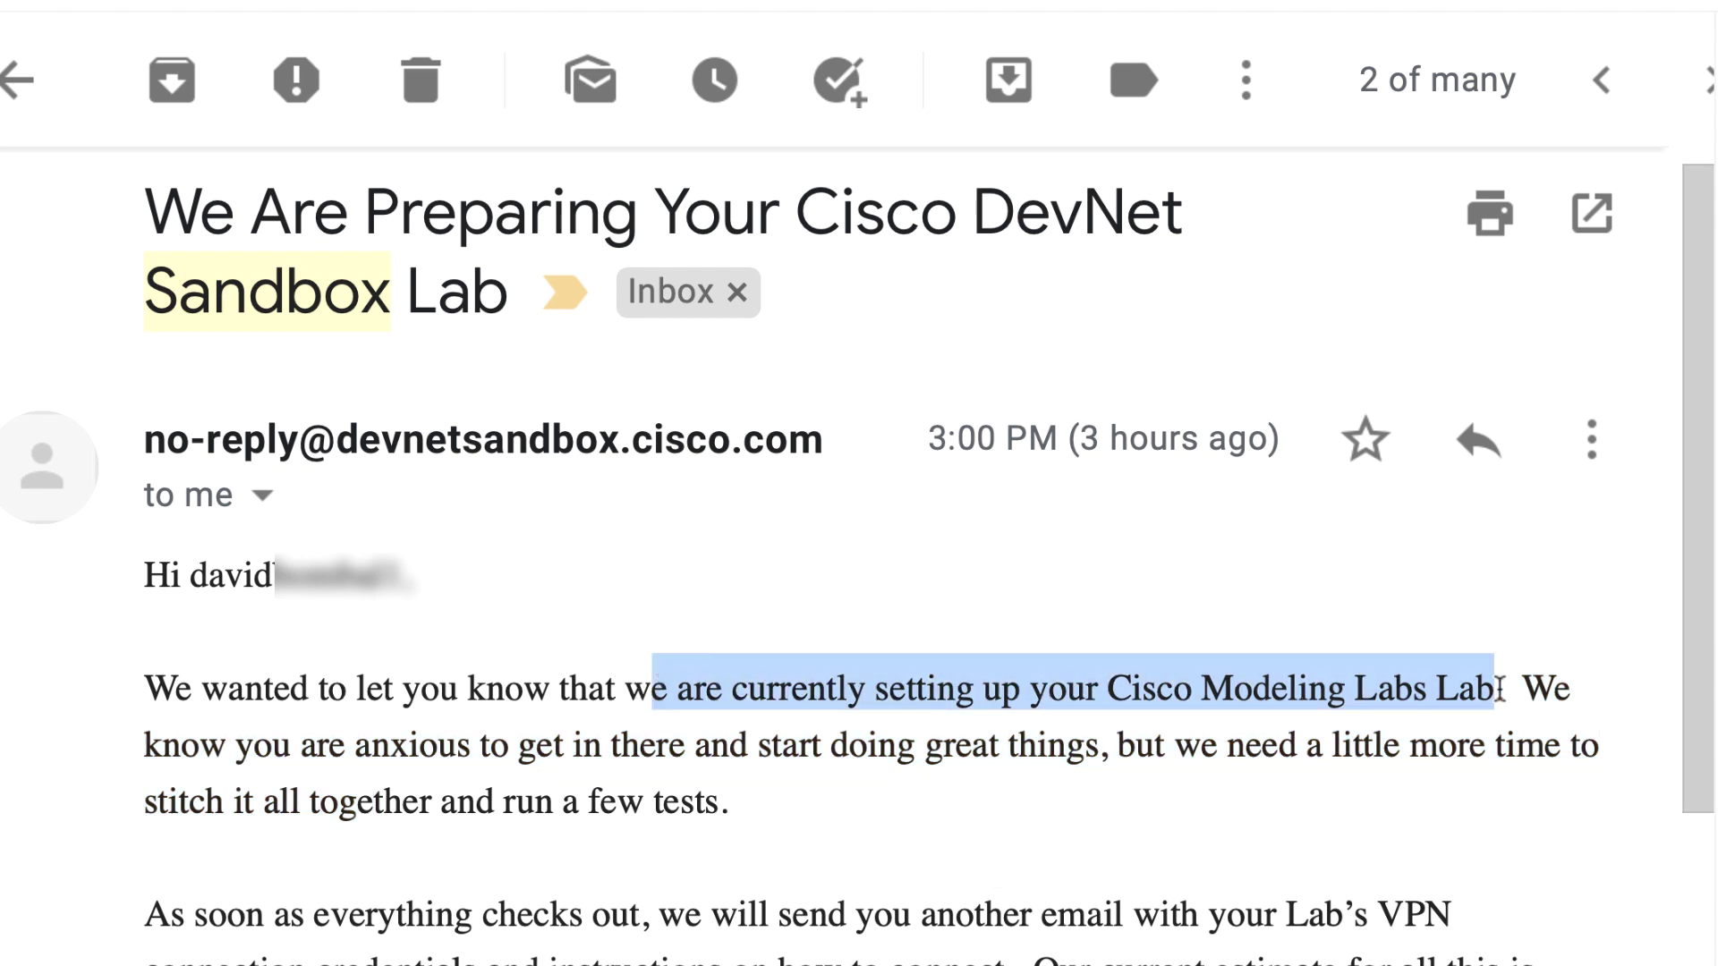
{"action": "scroll", "coordinate": [1280, 761], "scroll_direction": "down", "scroll_amount": 2}
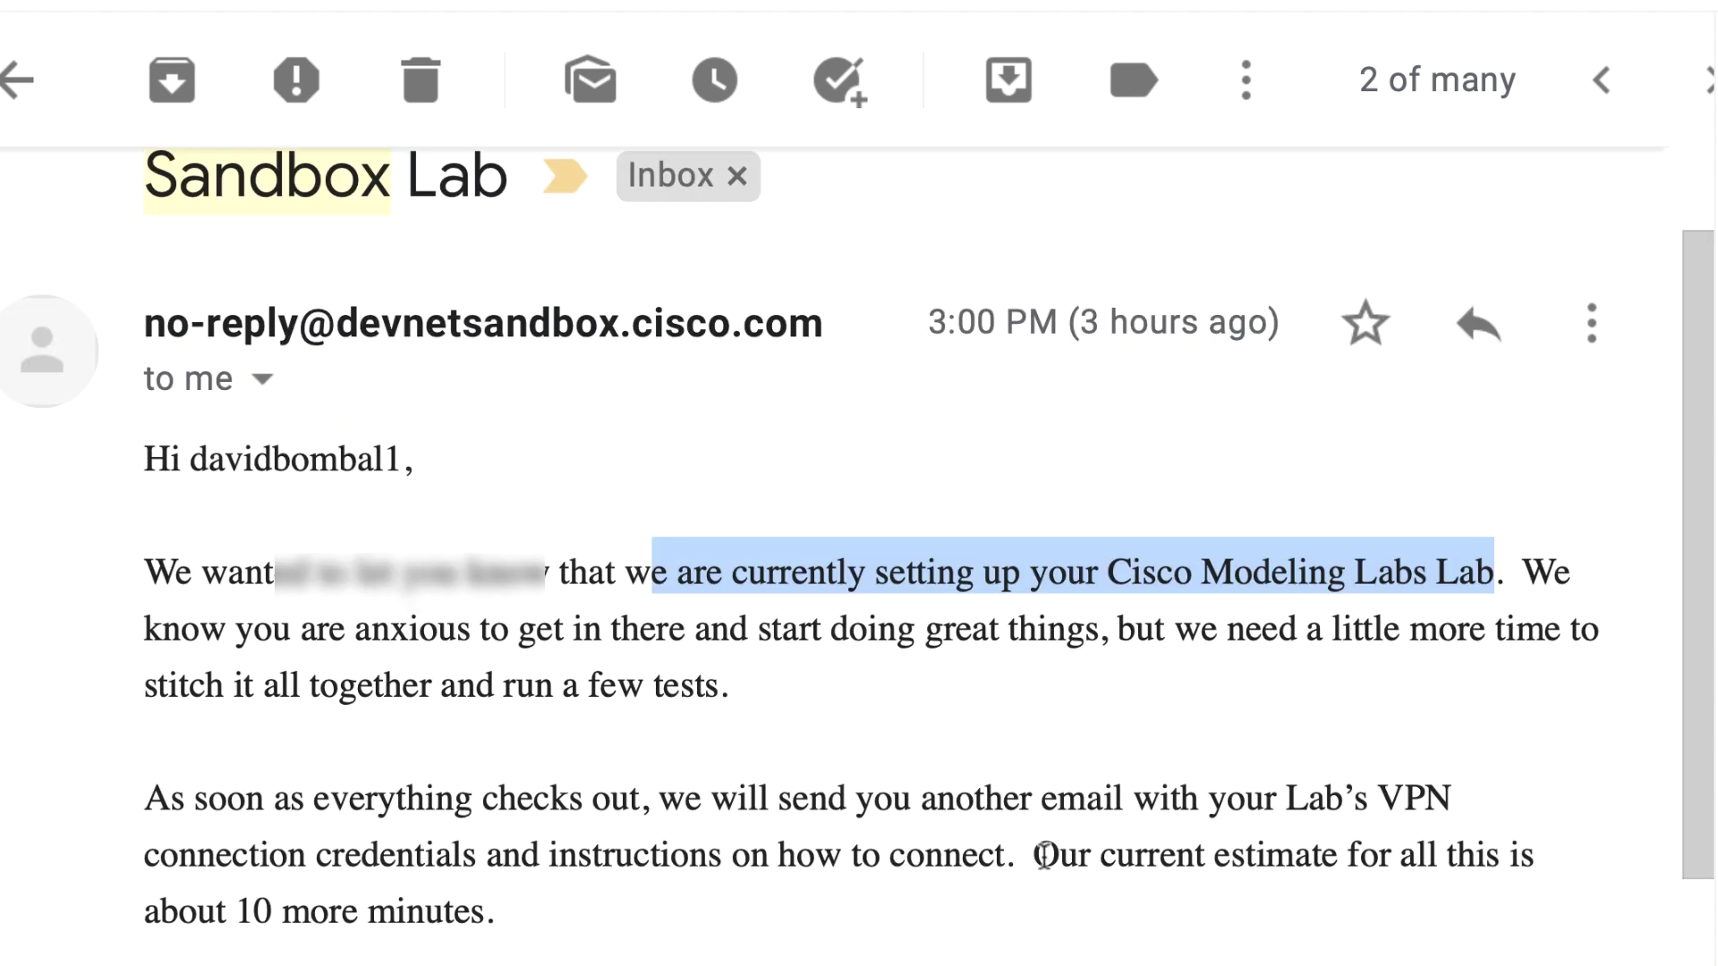
{"action": "left_click_drag", "start_coordinate": [1036, 856], "coordinate": [494, 911]}
{"action": "scroll", "coordinate": [1059, 942], "scroll_direction": "down", "scroll_amount": 5}
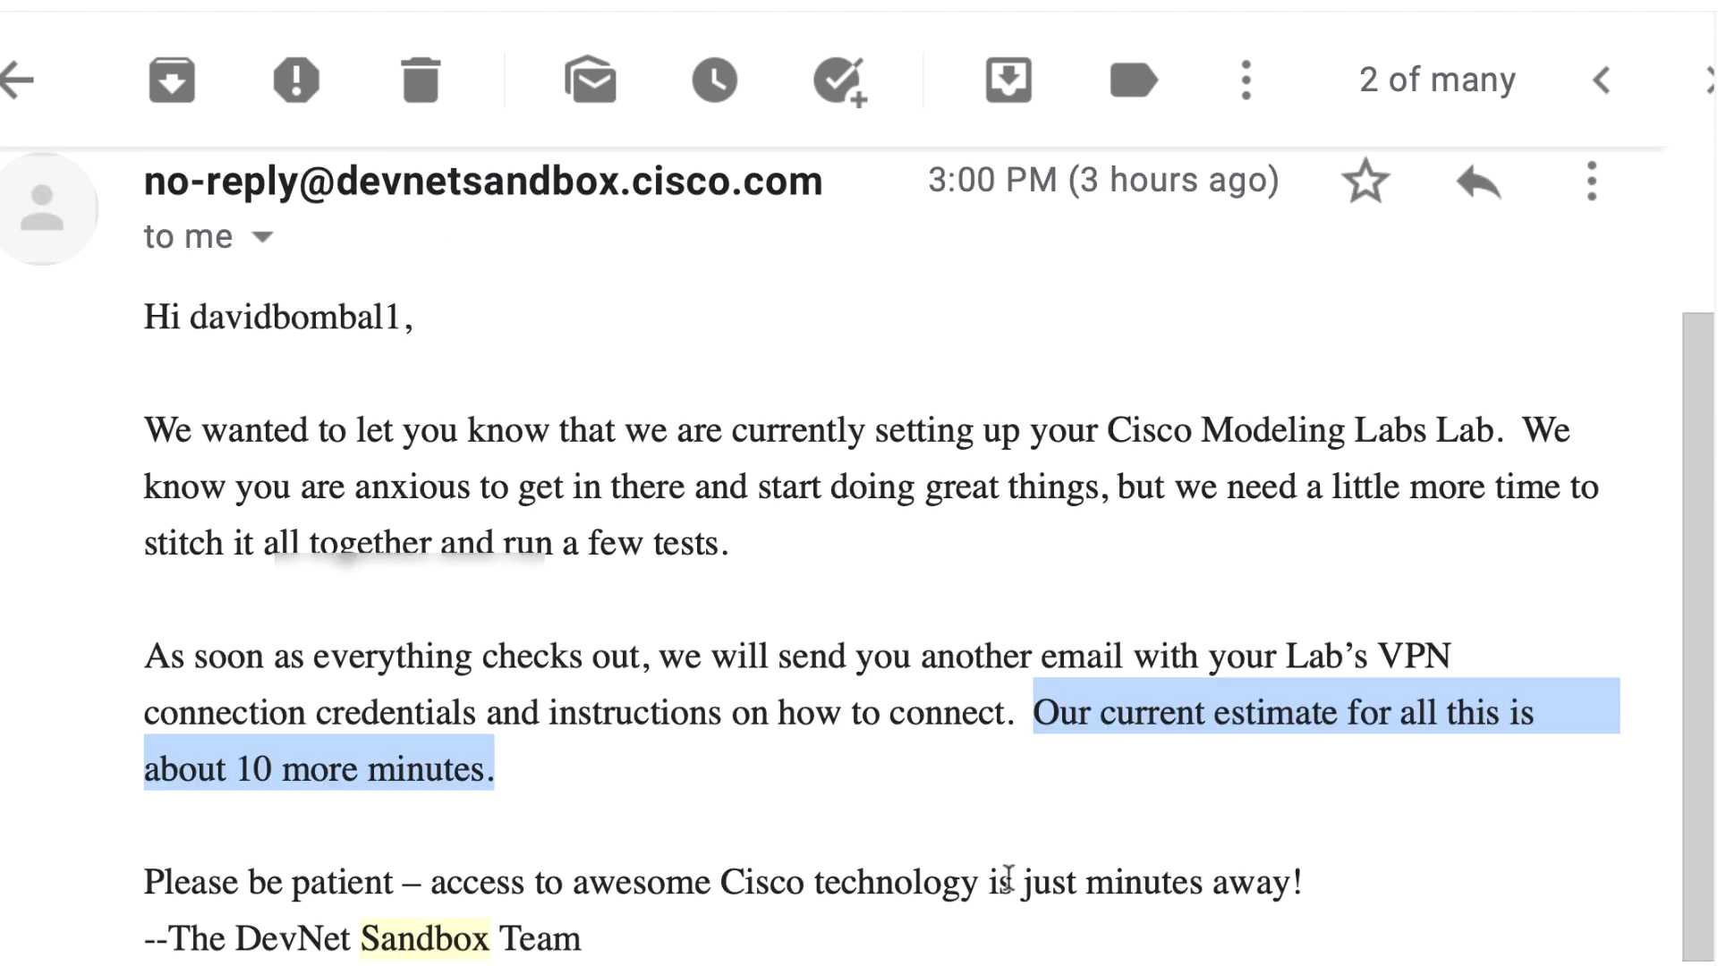
{"action": "scroll", "coordinate": [1004, 874], "scroll_direction": "down", "scroll_amount": 4}
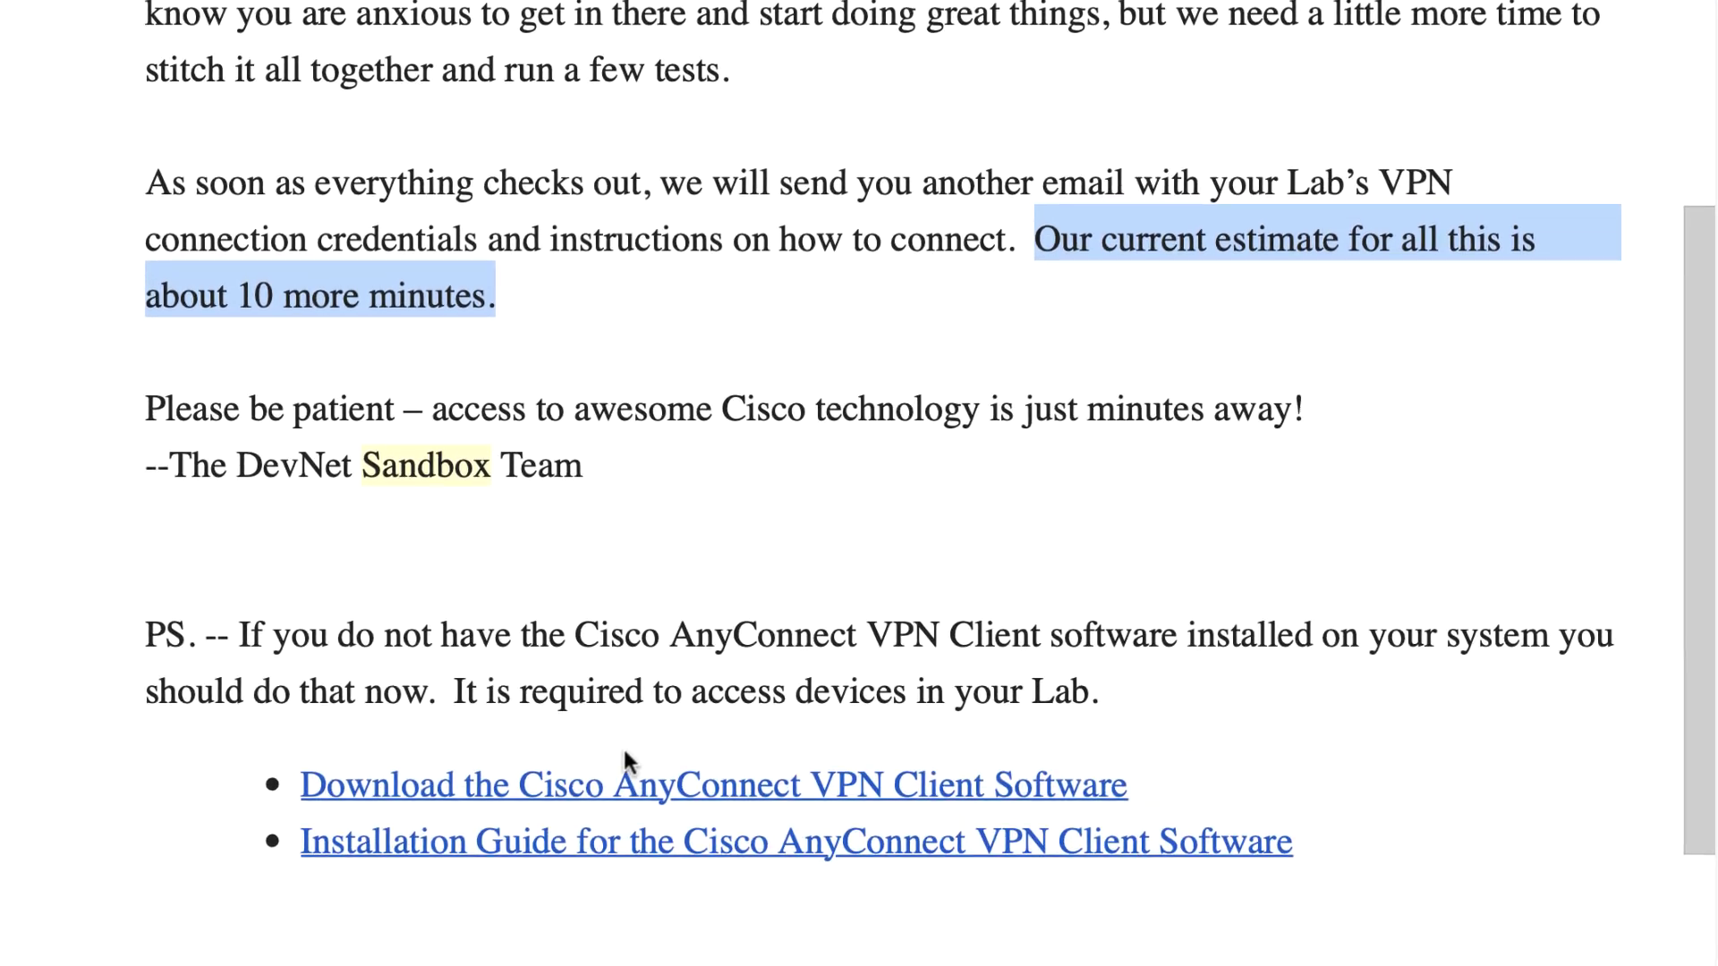
{"action": "scroll", "coordinate": [650, 739], "scroll_direction": "down", "scroll_amount": 1}
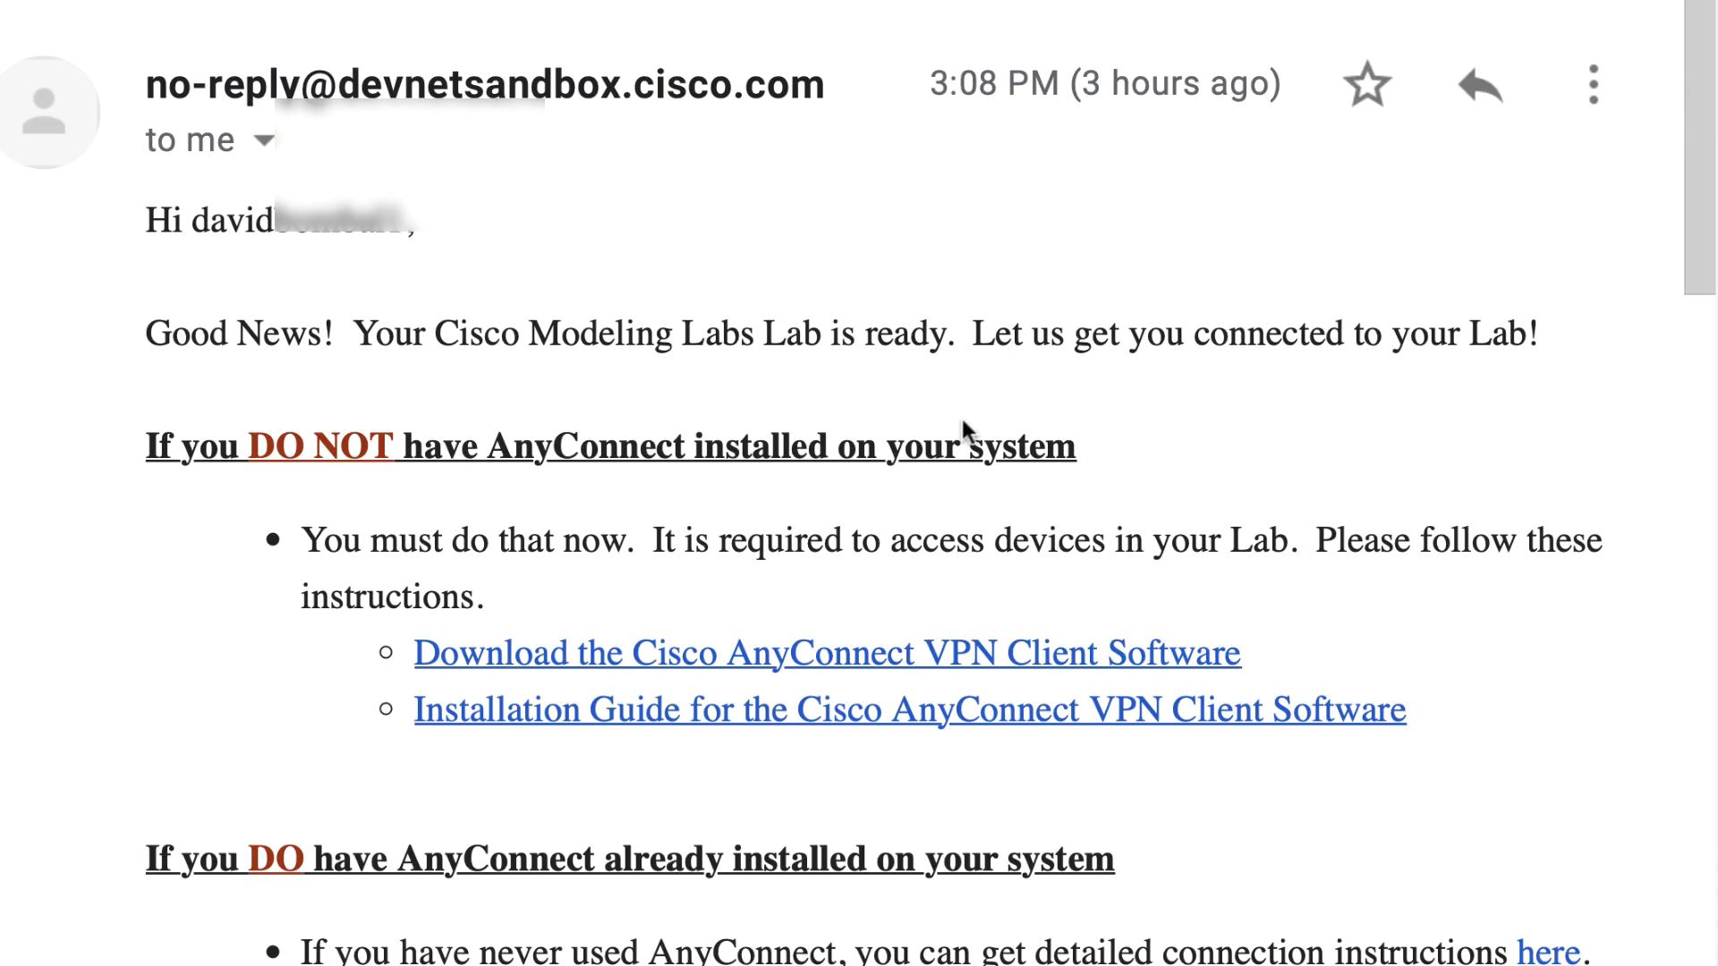
Step: Highlight the 'DO NOT have AnyConnect' and 'DO have AnyConnect' headings in the lab-ready email
{"action": "scroll", "coordinate": [963, 419], "scroll_direction": "down", "scroll_amount": 3}
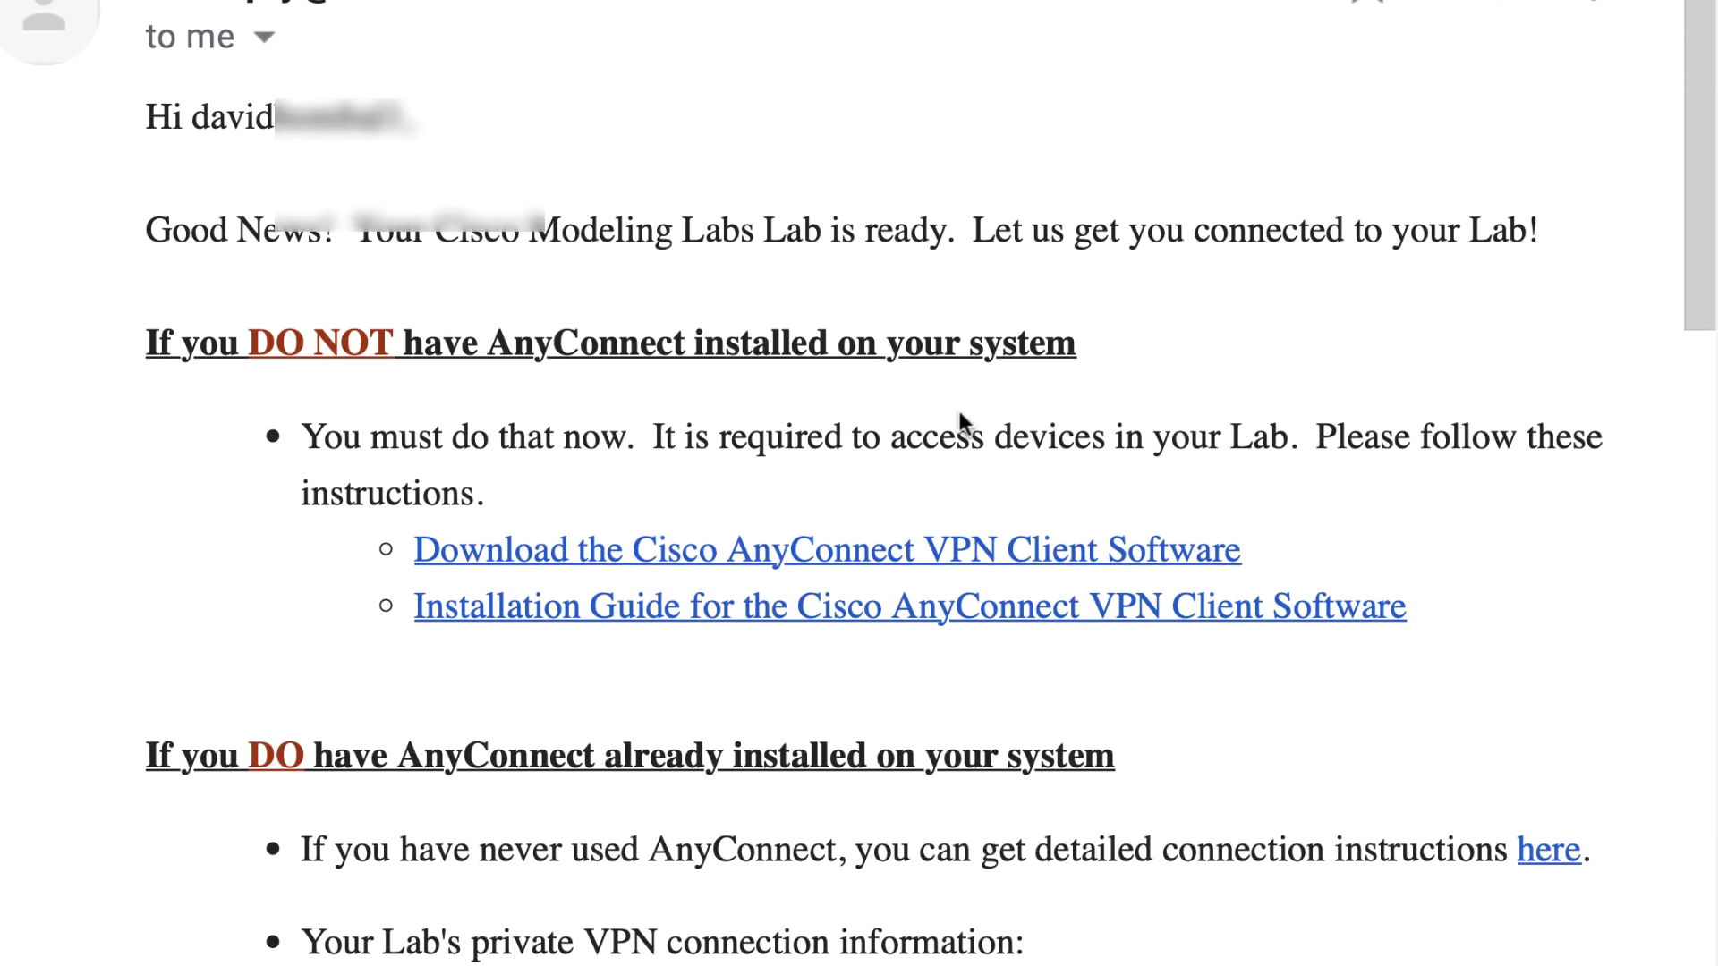
{"action": "scroll", "coordinate": [959, 411], "scroll_direction": "down", "scroll_amount": 4}
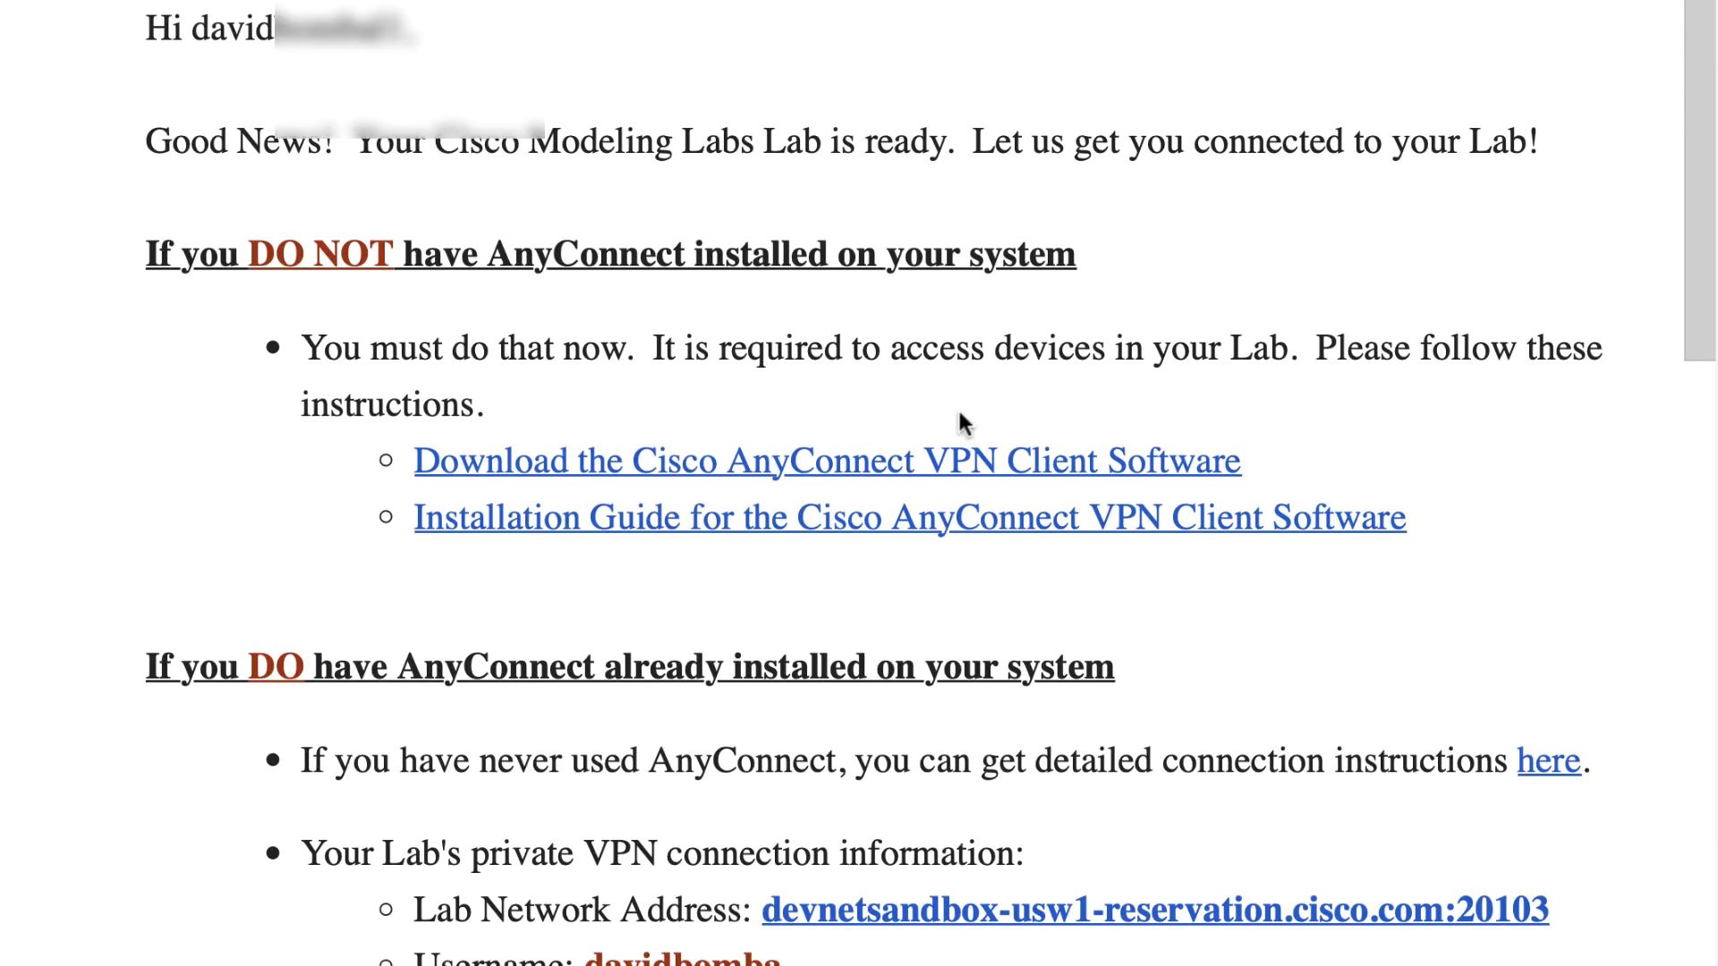
{"action": "scroll", "coordinate": [959, 419], "scroll_direction": "down", "scroll_amount": 3}
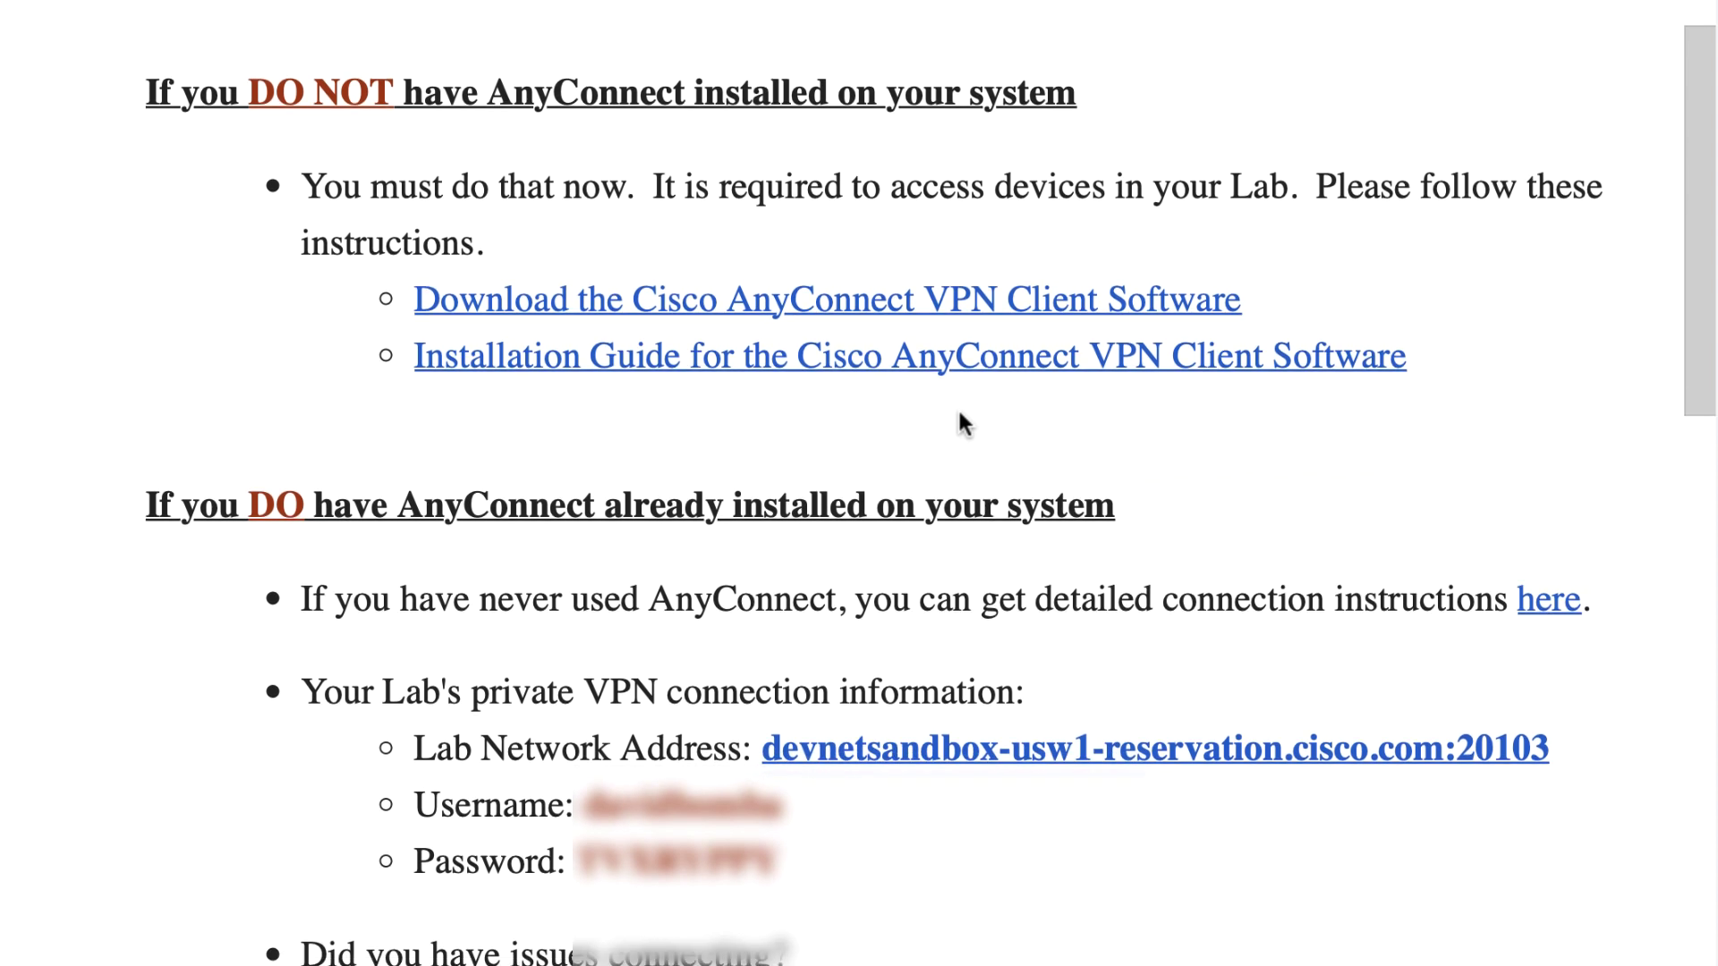
{"action": "left_click_drag", "start_coordinate": [144, 85], "coordinate": [1079, 86]}
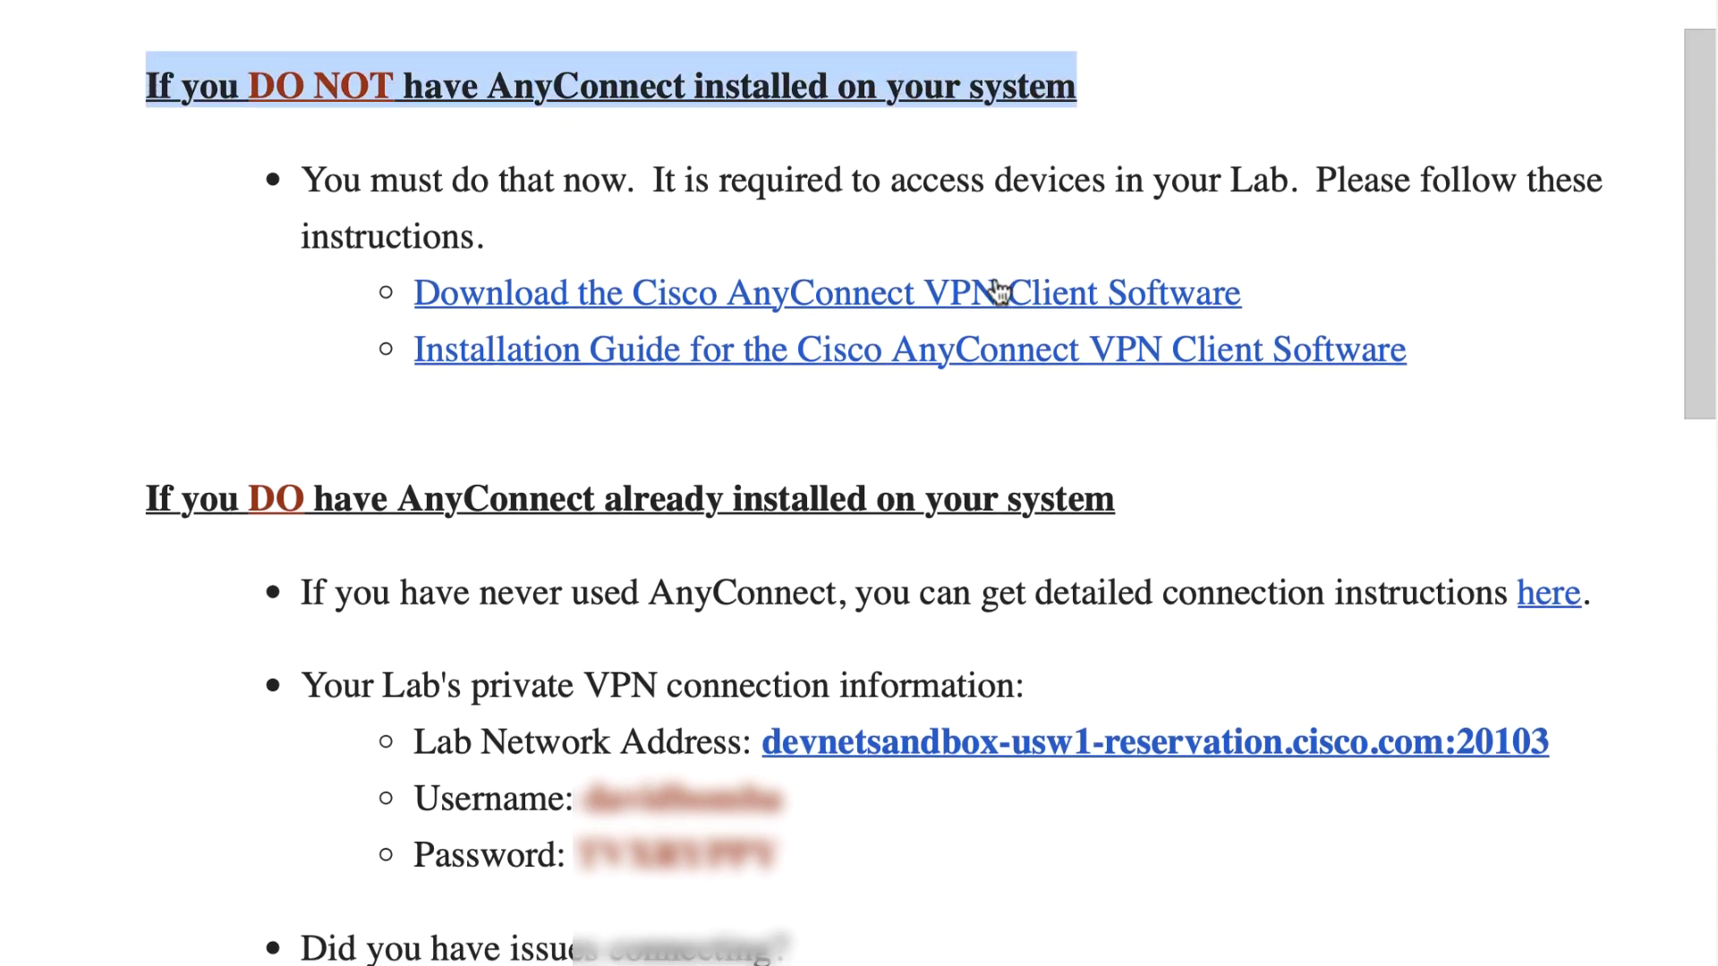
{"action": "scroll", "coordinate": [991, 291], "scroll_direction": "down", "scroll_amount": 3}
{"action": "scroll", "coordinate": [990, 292], "scroll_direction": "down", "scroll_amount": 3}
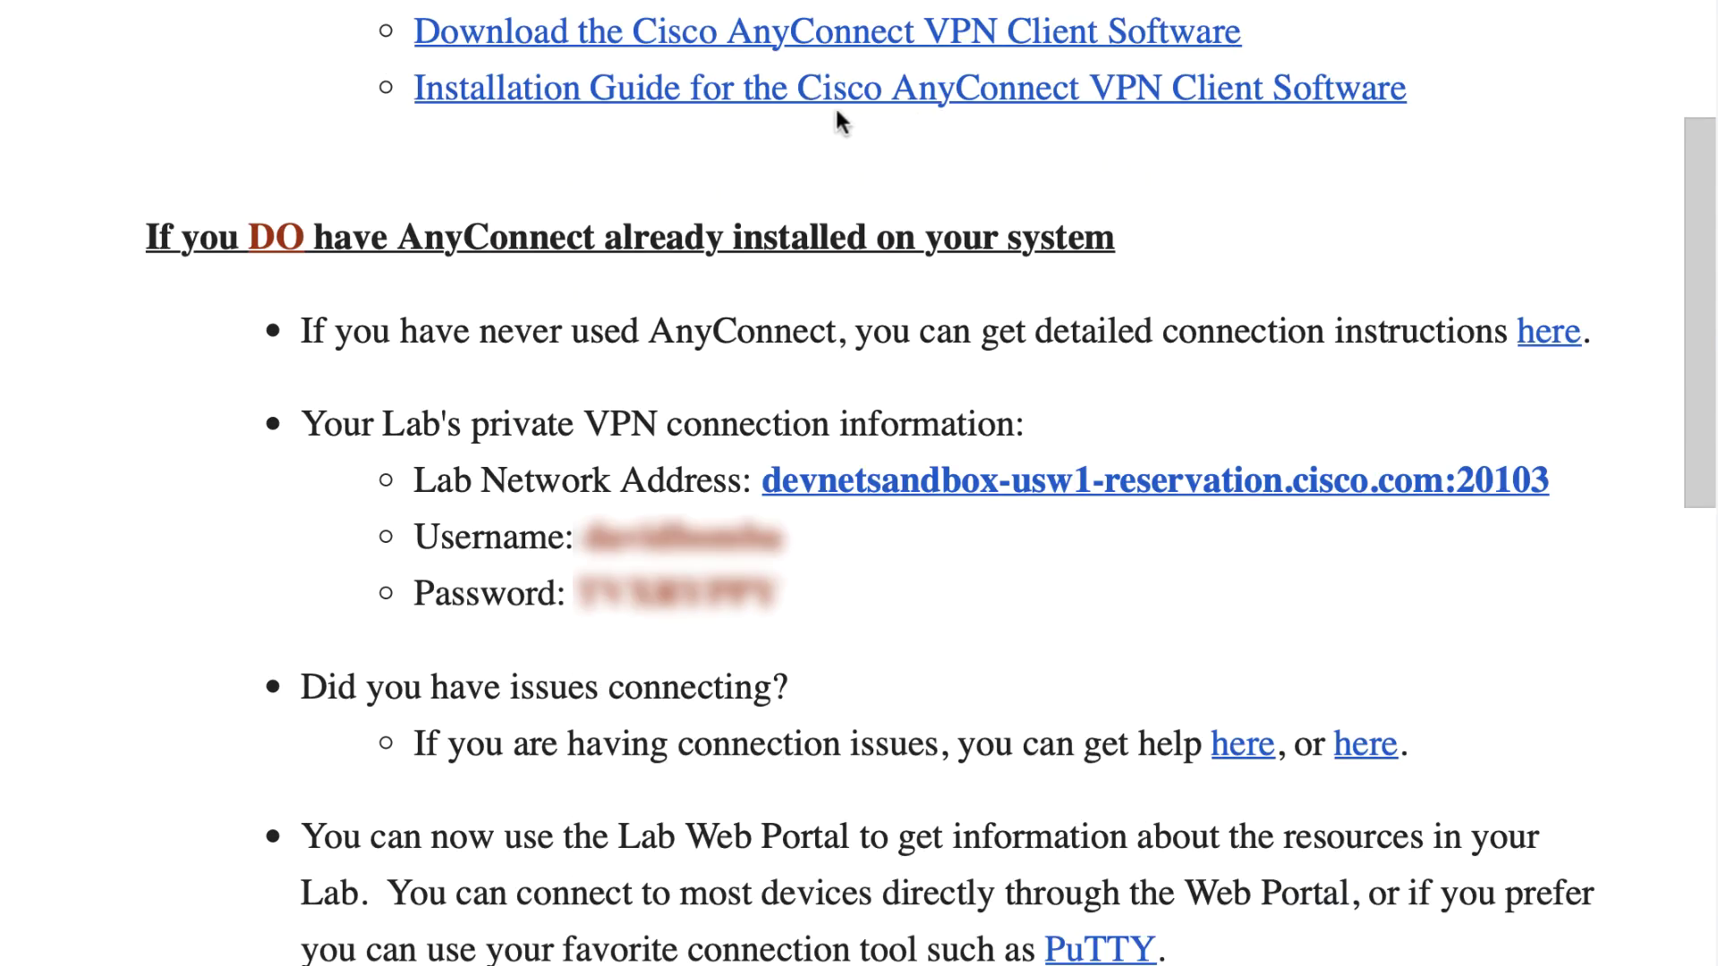
{"action": "scroll", "coordinate": [847, 107], "scroll_direction": "down", "scroll_amount": 1}
{"action": "scroll", "coordinate": [848, 107], "scroll_direction": "down", "scroll_amount": 3}
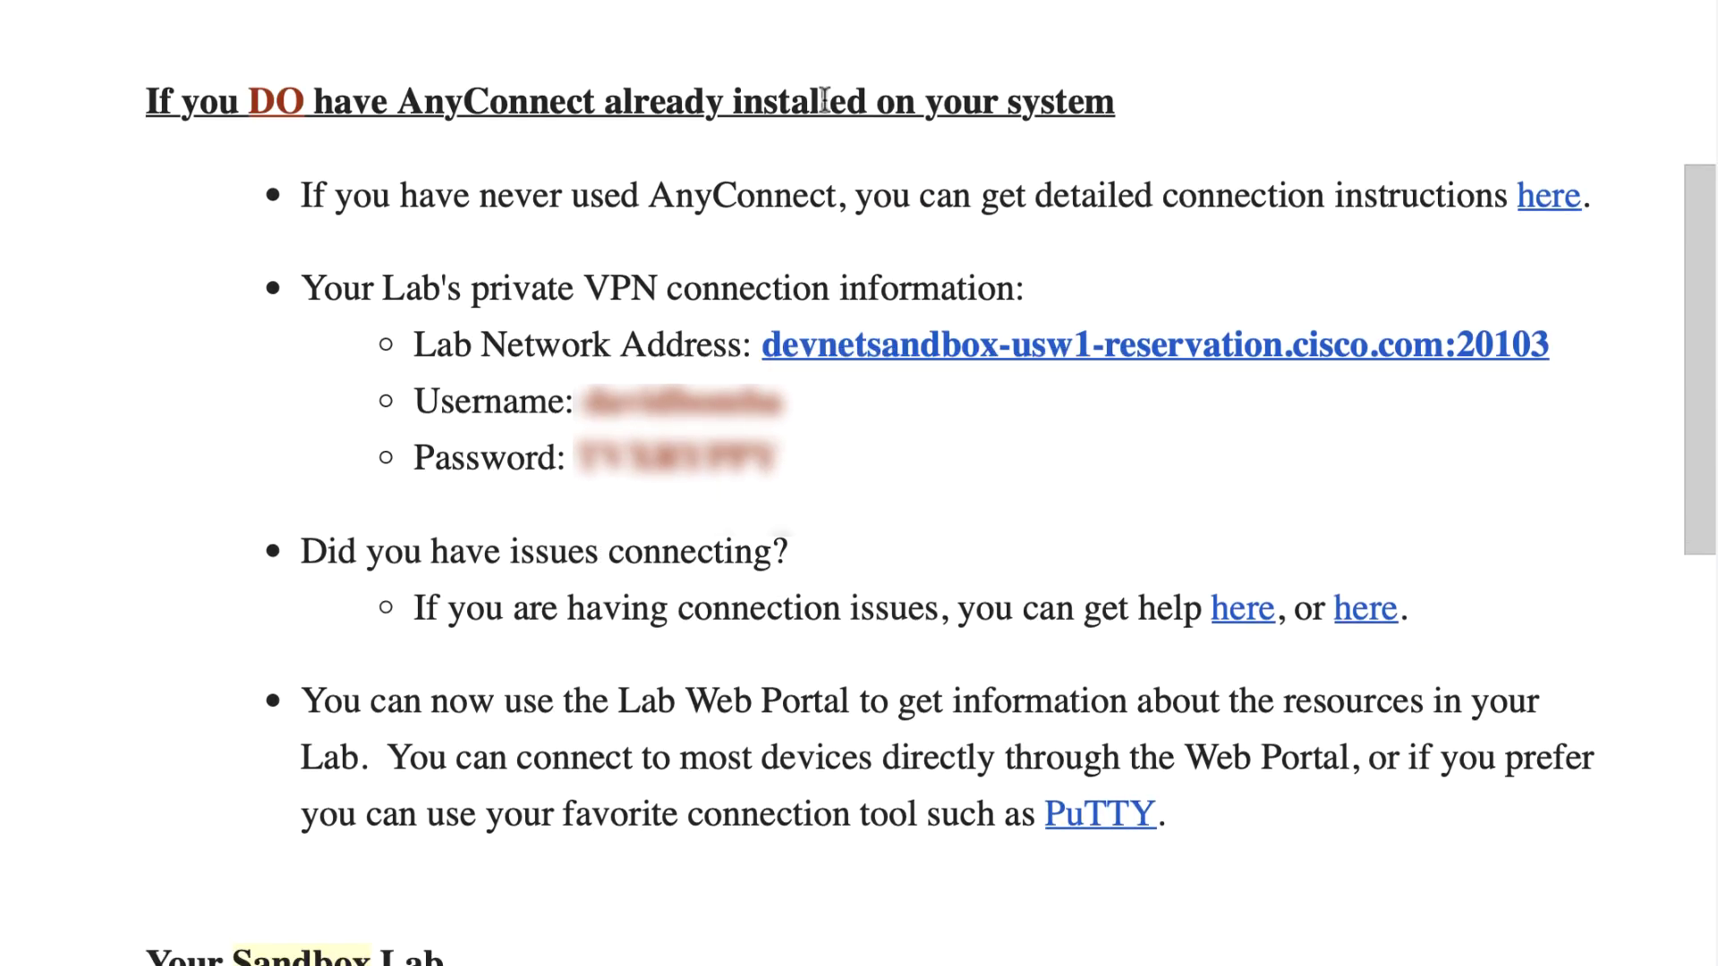
{"action": "left_click_drag", "start_coordinate": [147, 93], "coordinate": [1204, 121]}
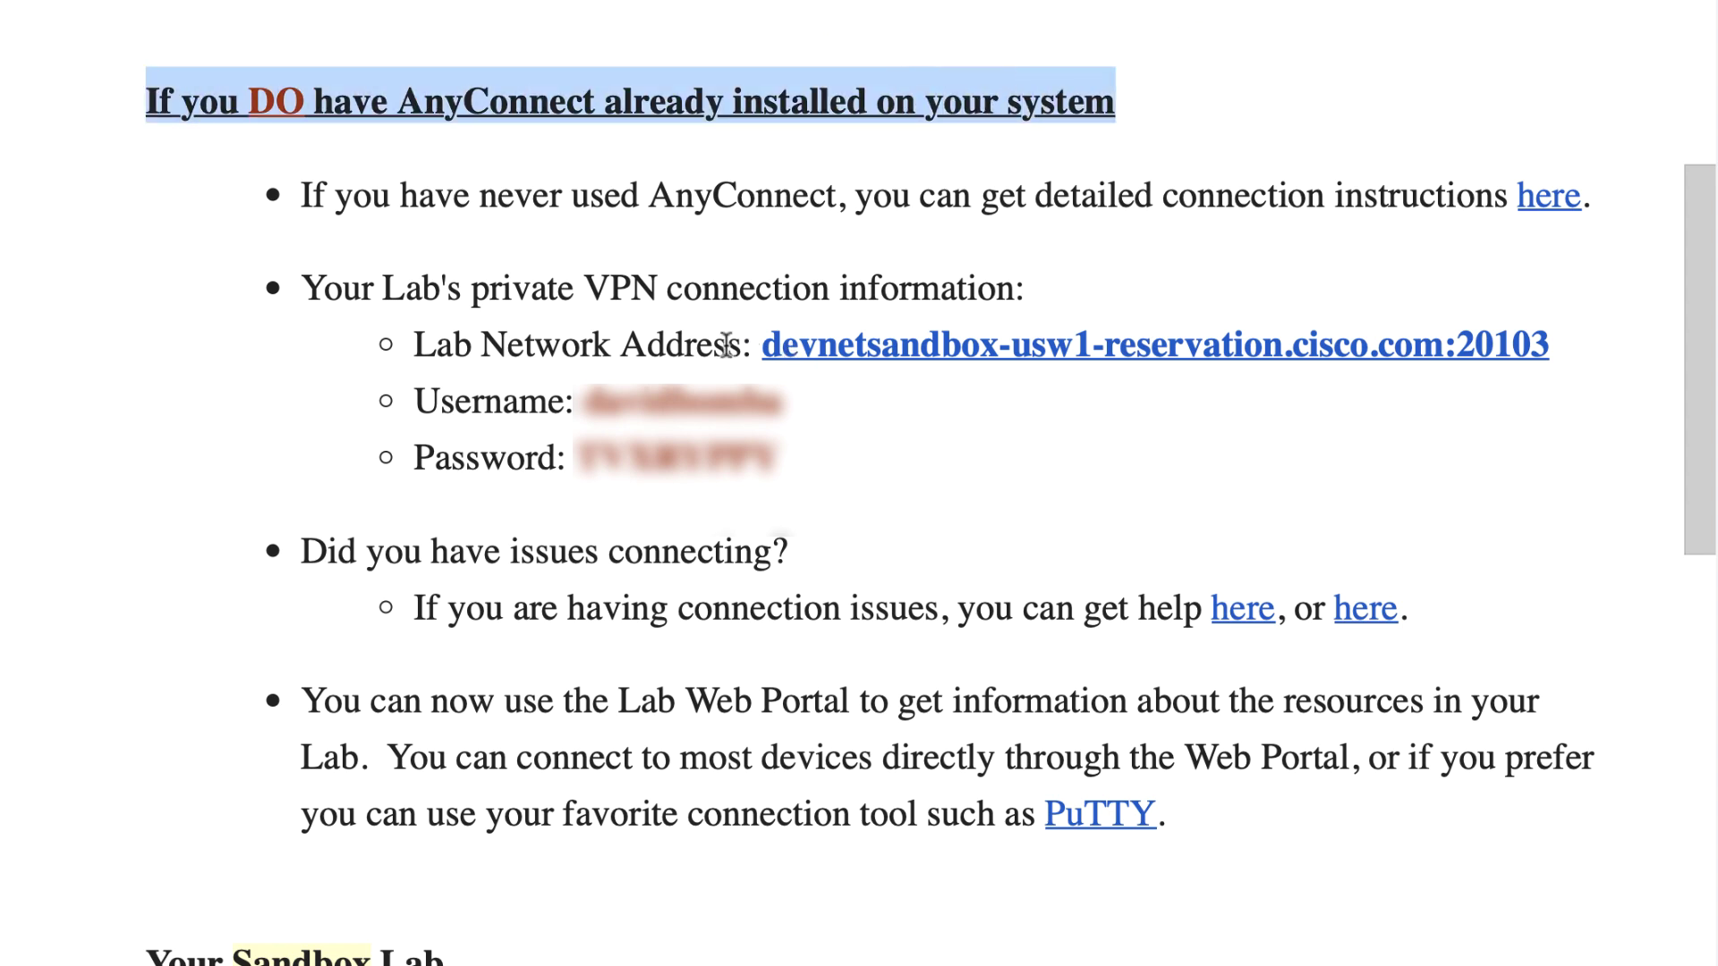
Step: Highlight lab address devnetsandbox-usw1-reservation.cisco.com:20103 and the username and password lines
{"action": "left_click_drag", "start_coordinate": [752, 351], "coordinate": [1579, 349]}
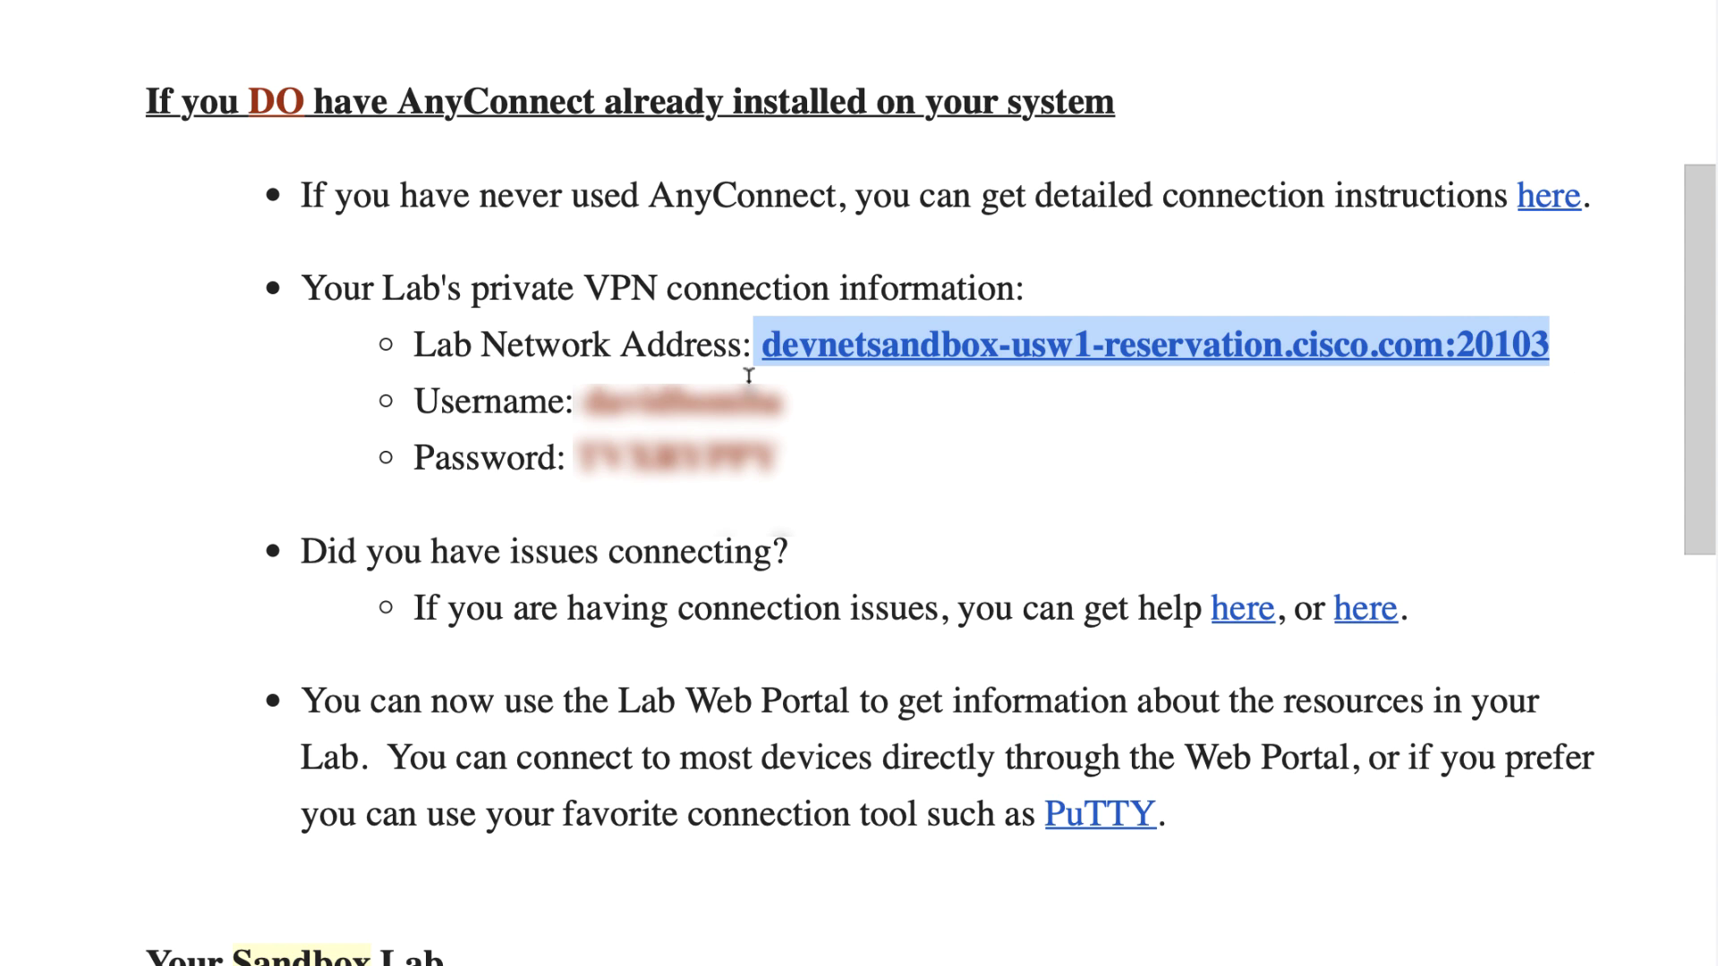
{"action": "left_click", "coordinate": [782, 404]}
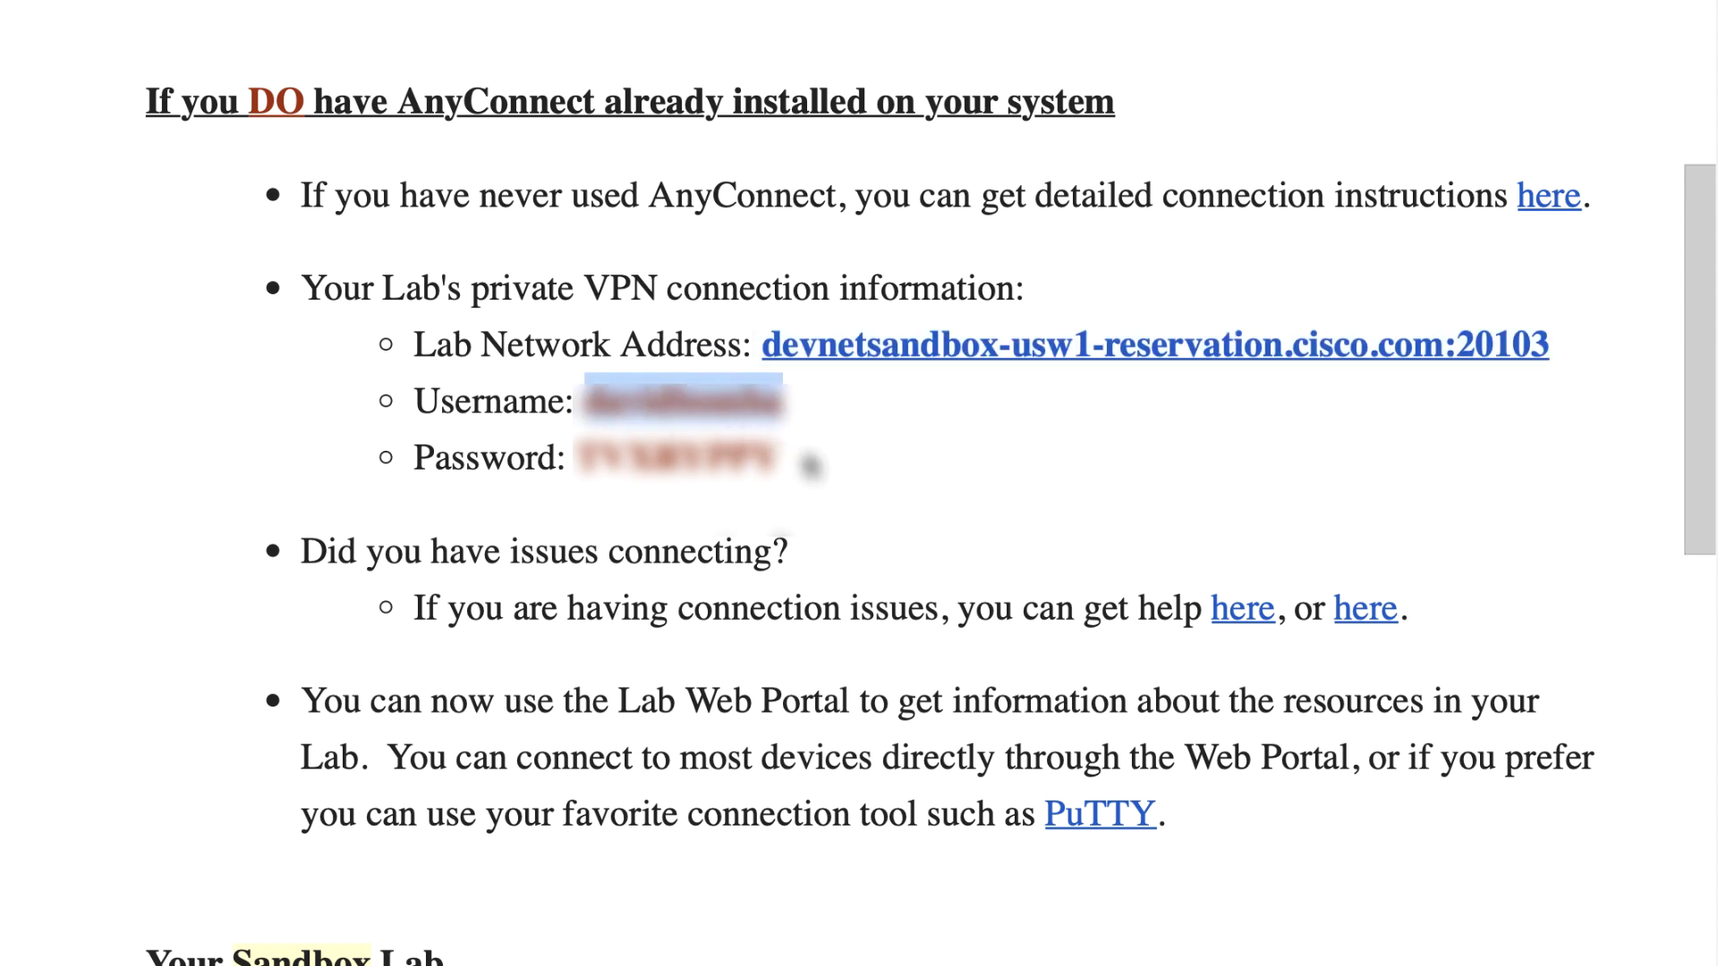
{"action": "left_click_drag", "start_coordinate": [792, 458], "coordinate": [531, 428]}
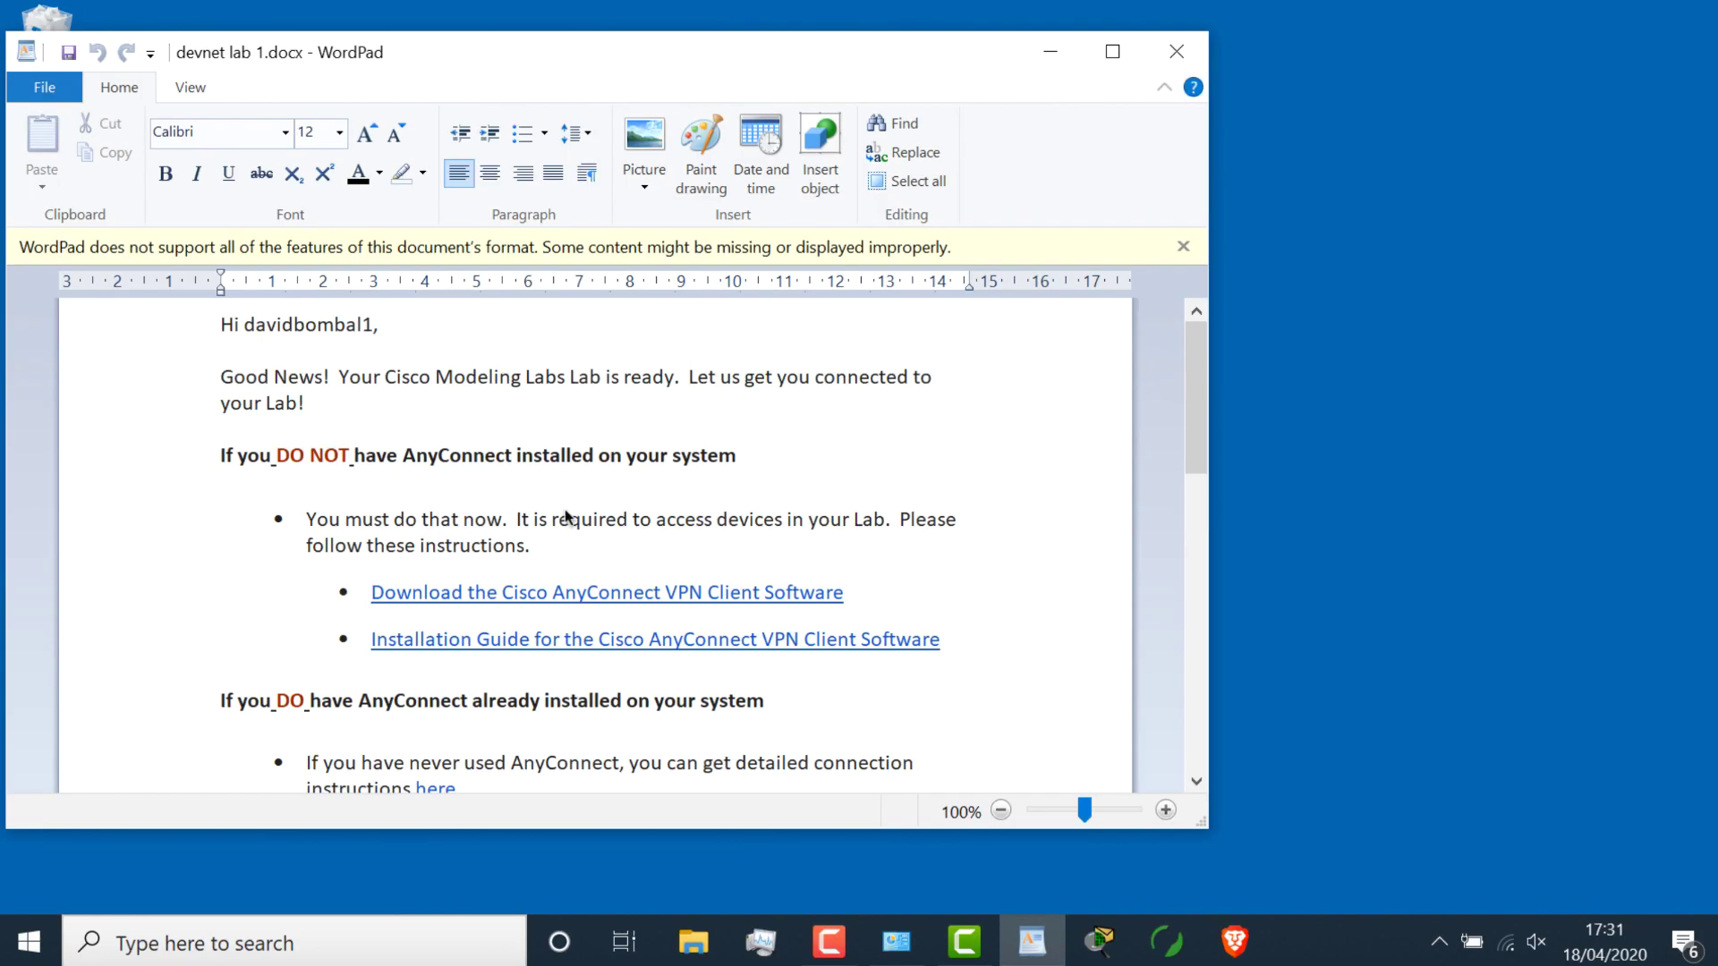
Step: Download anyconnect-win-4.7.04056-predeploy-k9.zip for Windows and show it in the Downloads folder
{"action": "scroll", "coordinate": [566, 517], "scroll_direction": "down", "scroll_amount": 3}
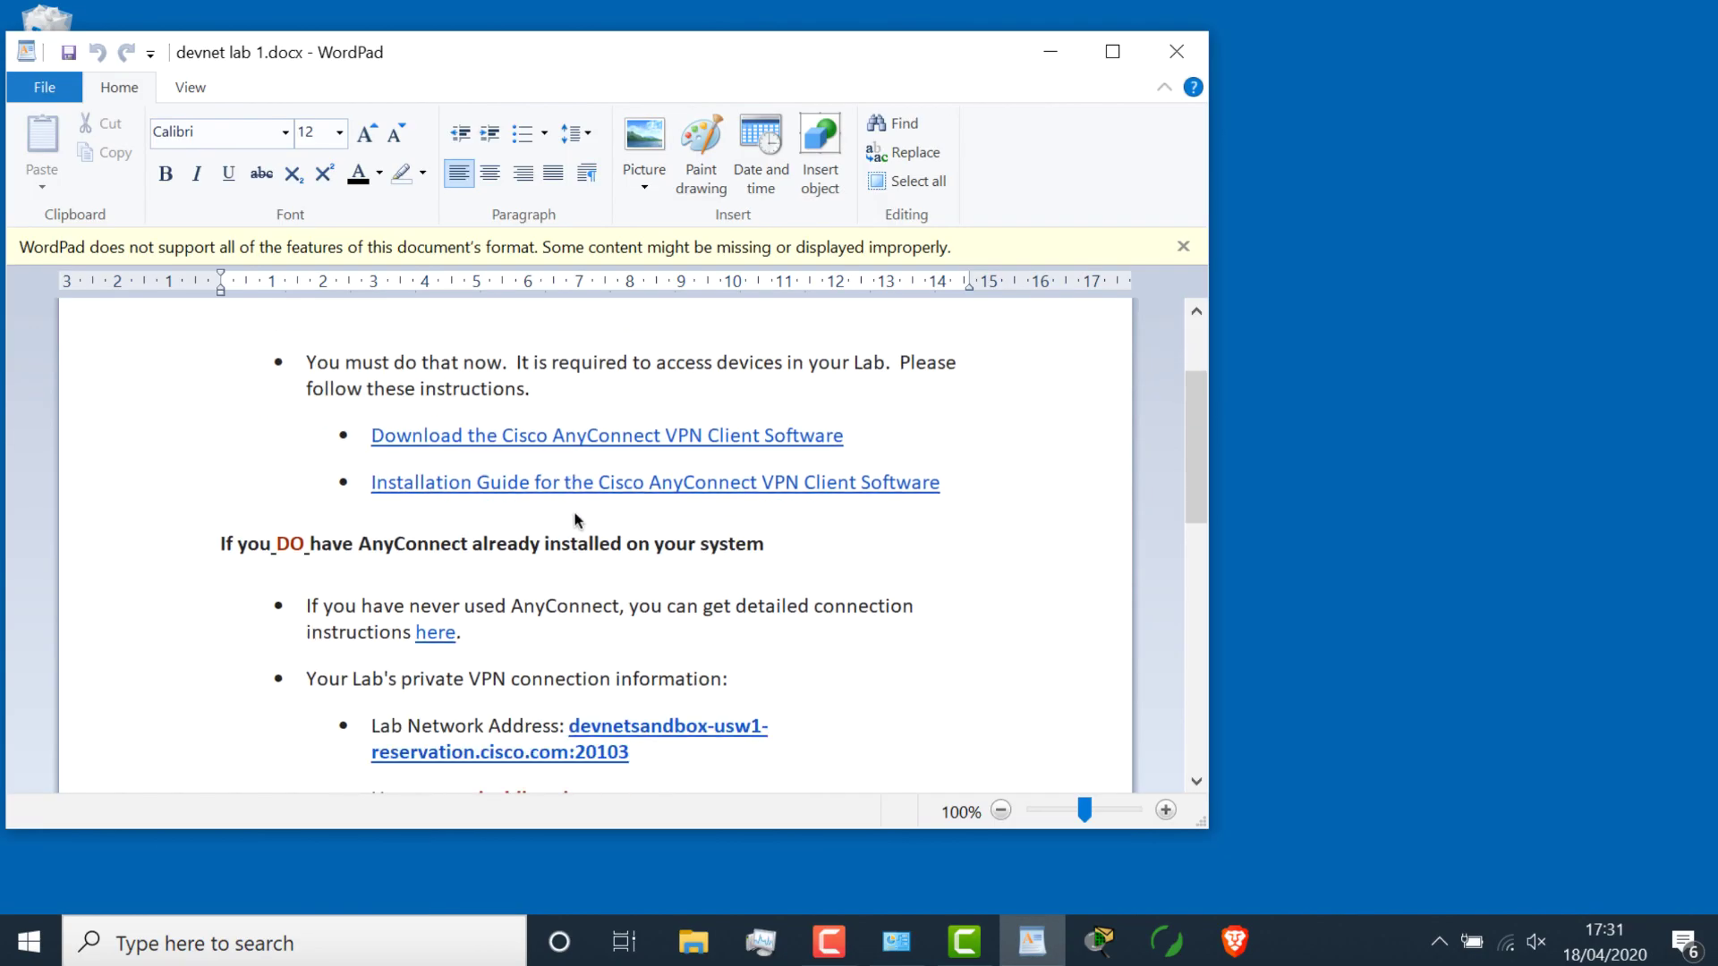
{"action": "left_click", "coordinate": [597, 439]}
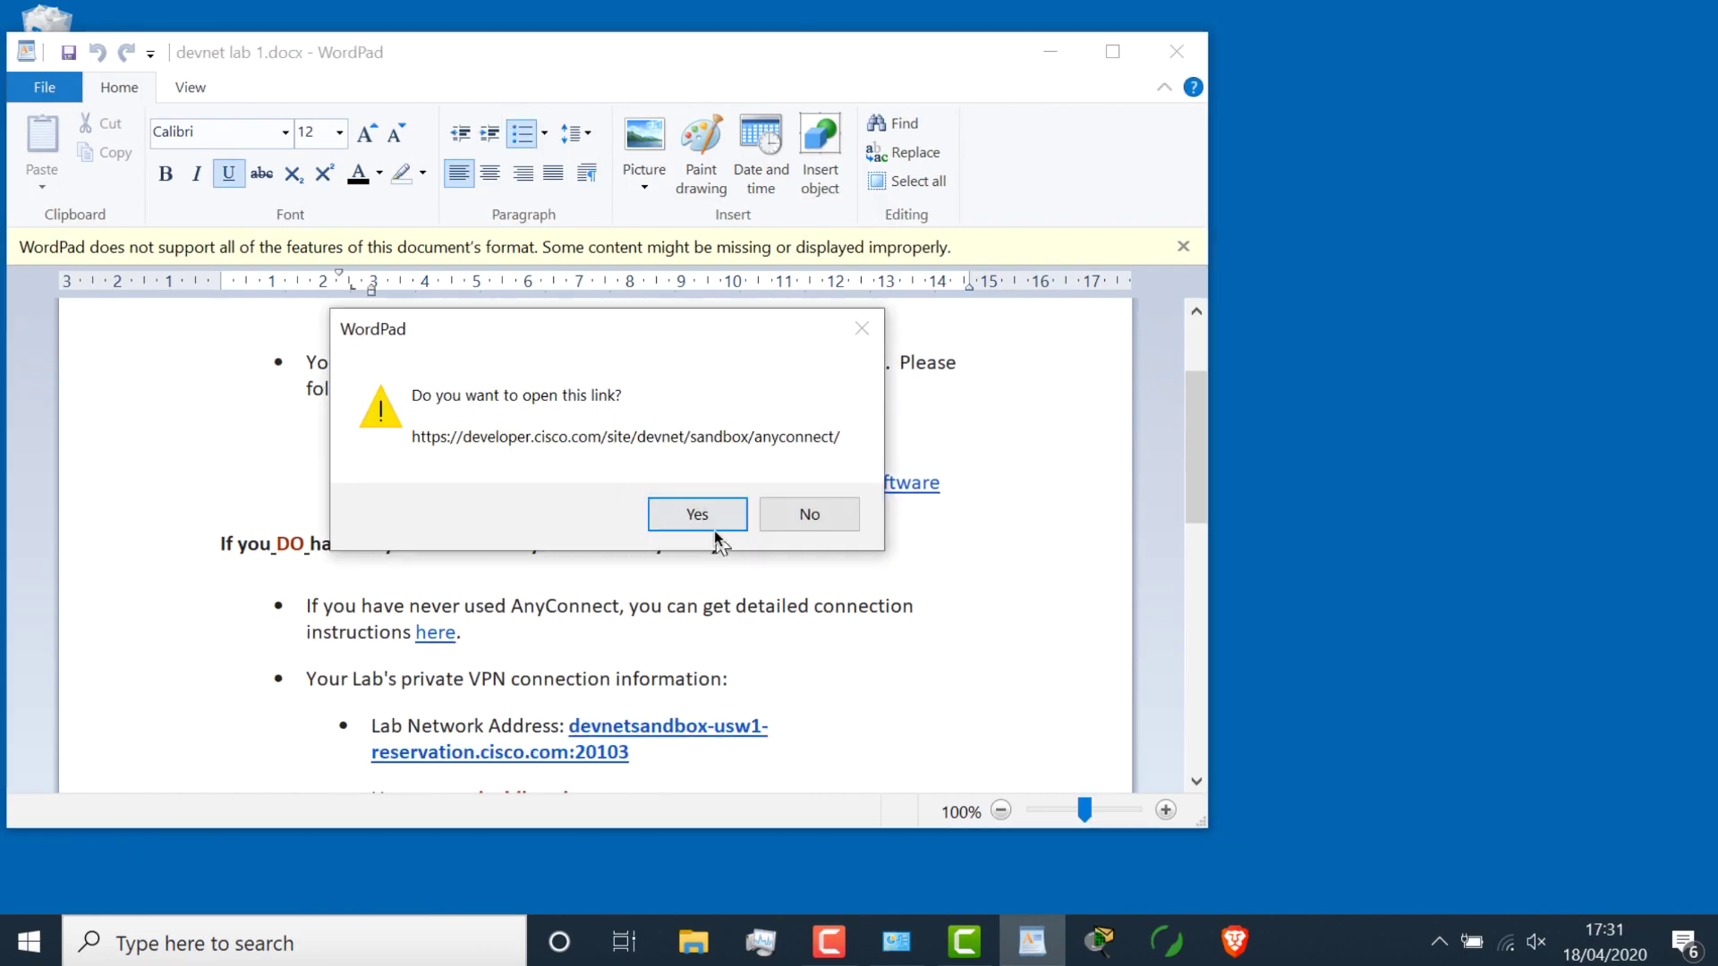
{"action": "left_click", "coordinate": [714, 526]}
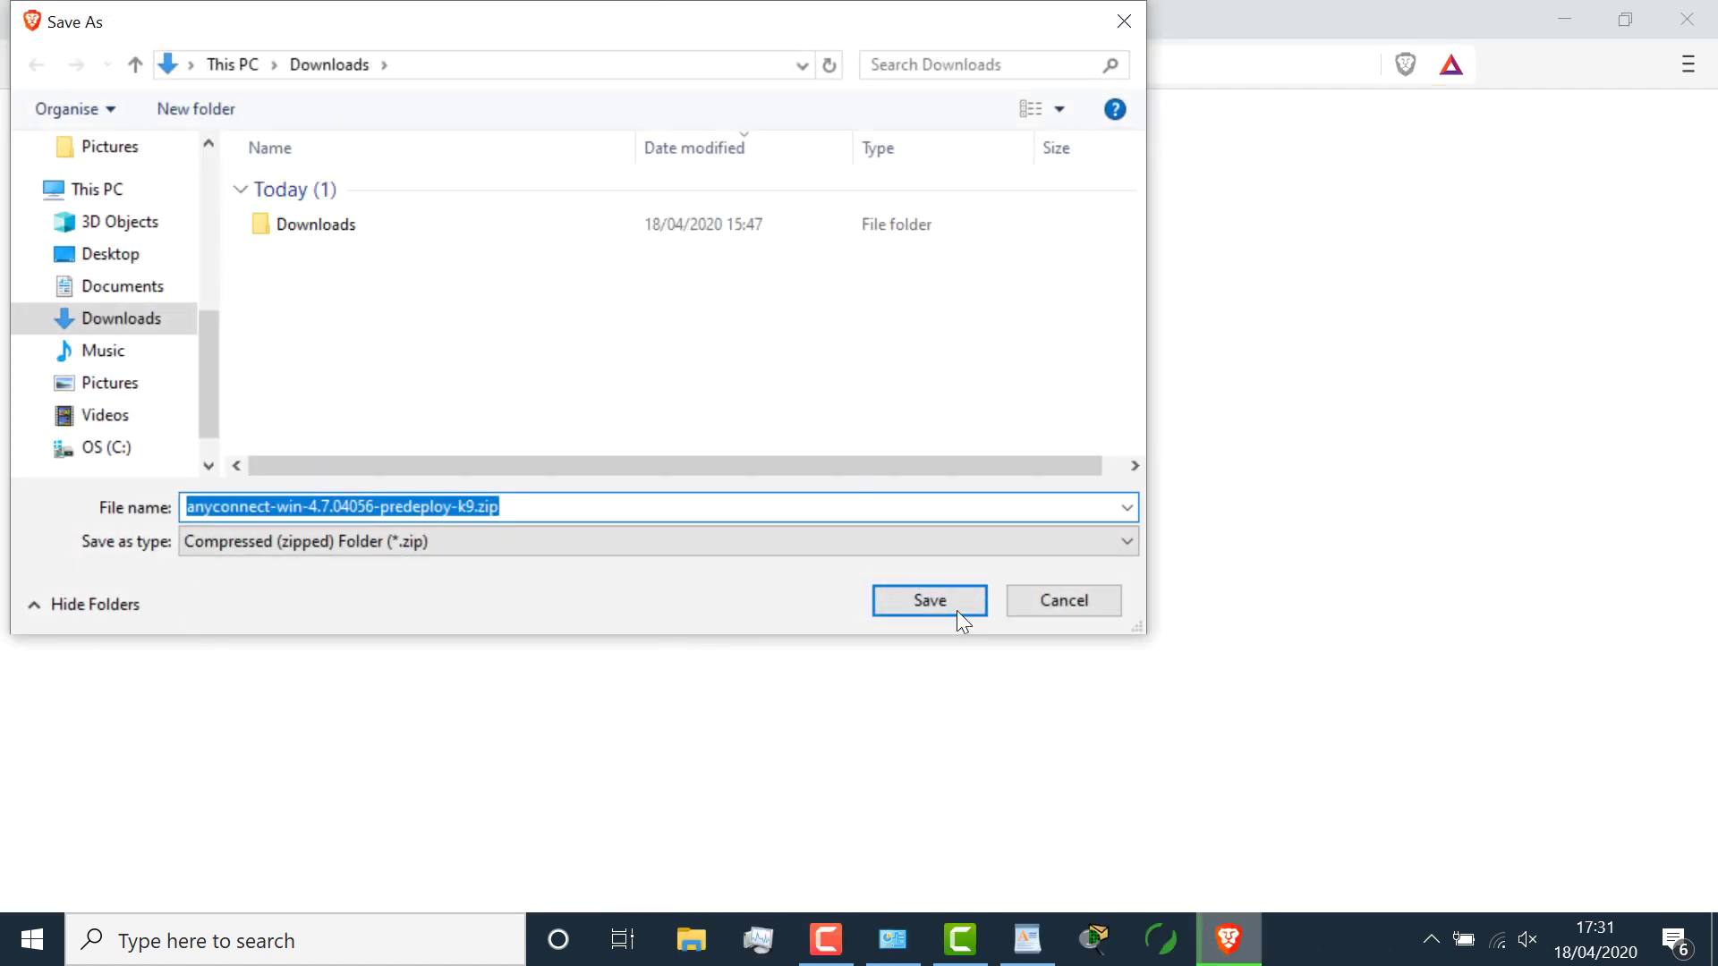
{"action": "left_click", "coordinate": [952, 602]}
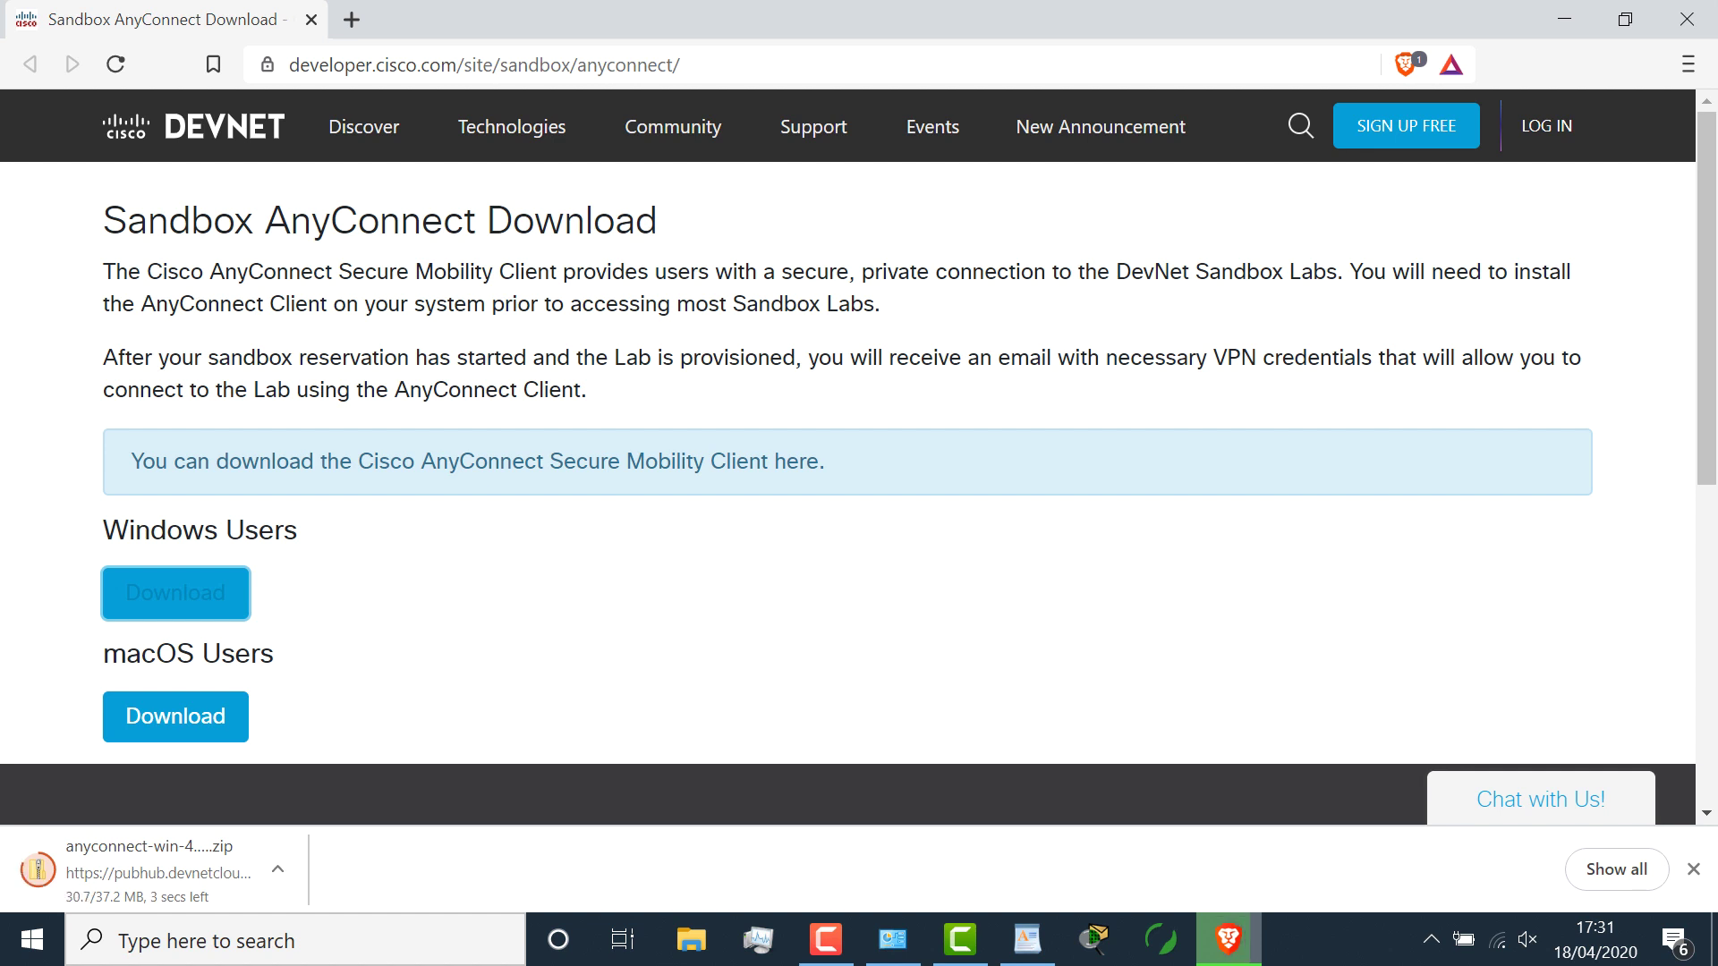
{"action": "left_click", "coordinate": [277, 868]}
{"action": "left_click", "coordinate": [358, 773]}
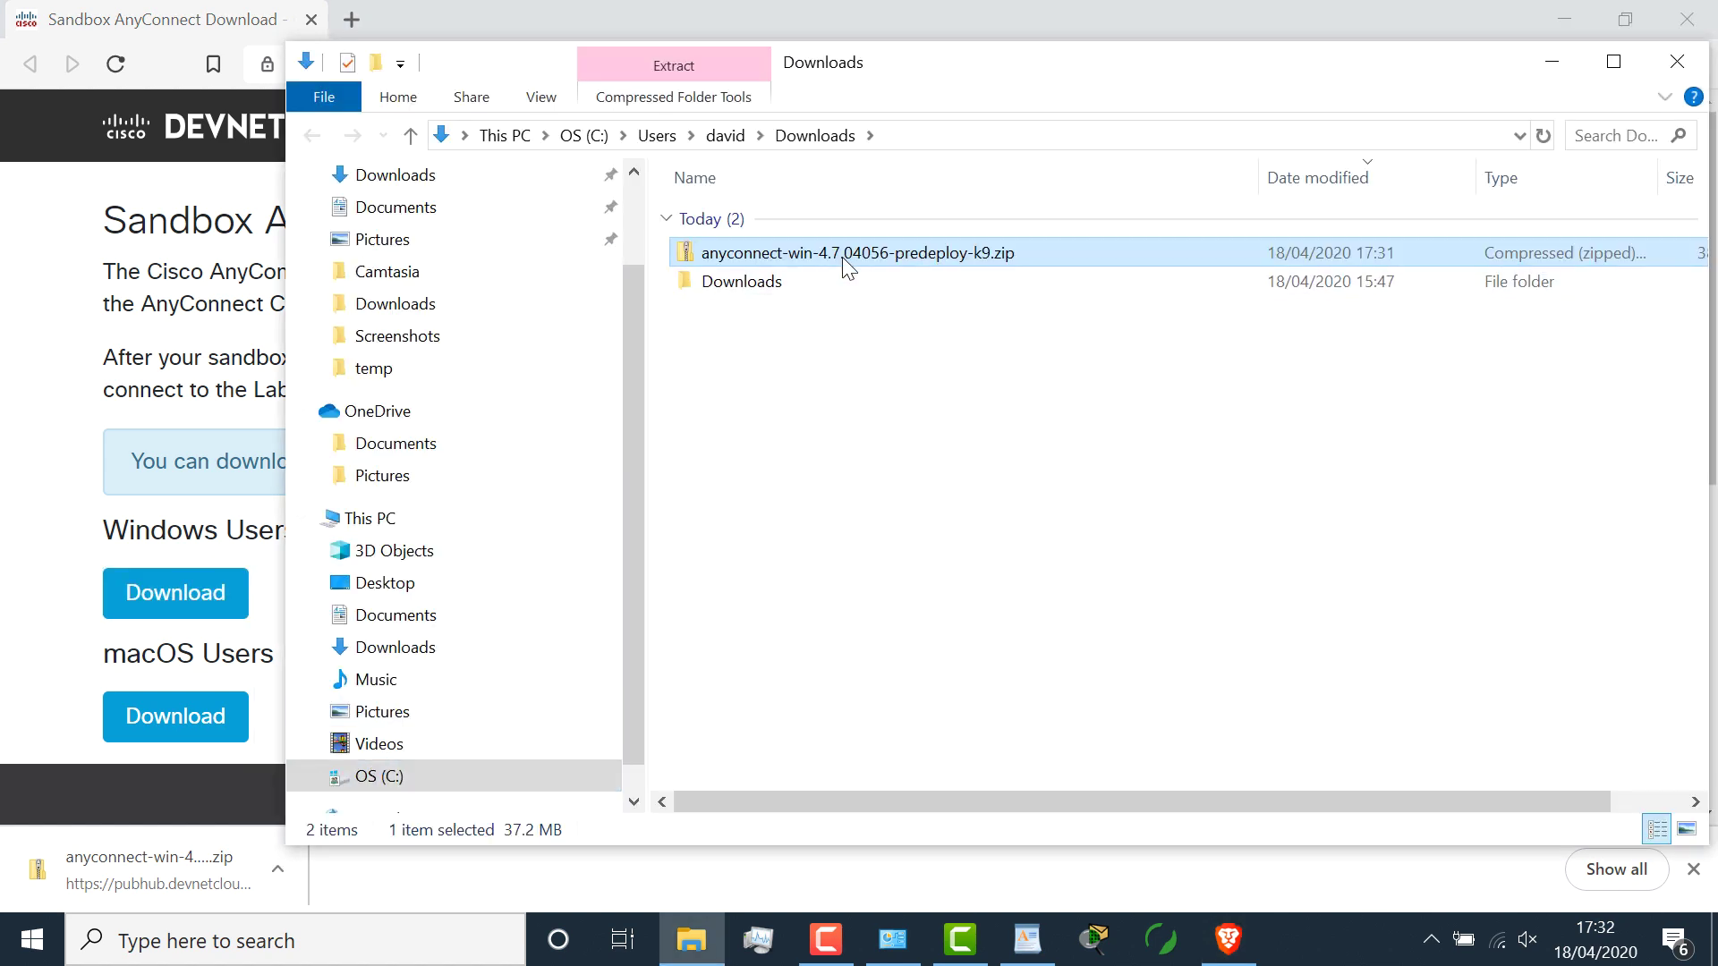
Step: Open anyconnect-win-4.7.04056-predeploy-k9.zip and run its Setup.exe
{"action": "double_click", "coordinate": [841, 253]}
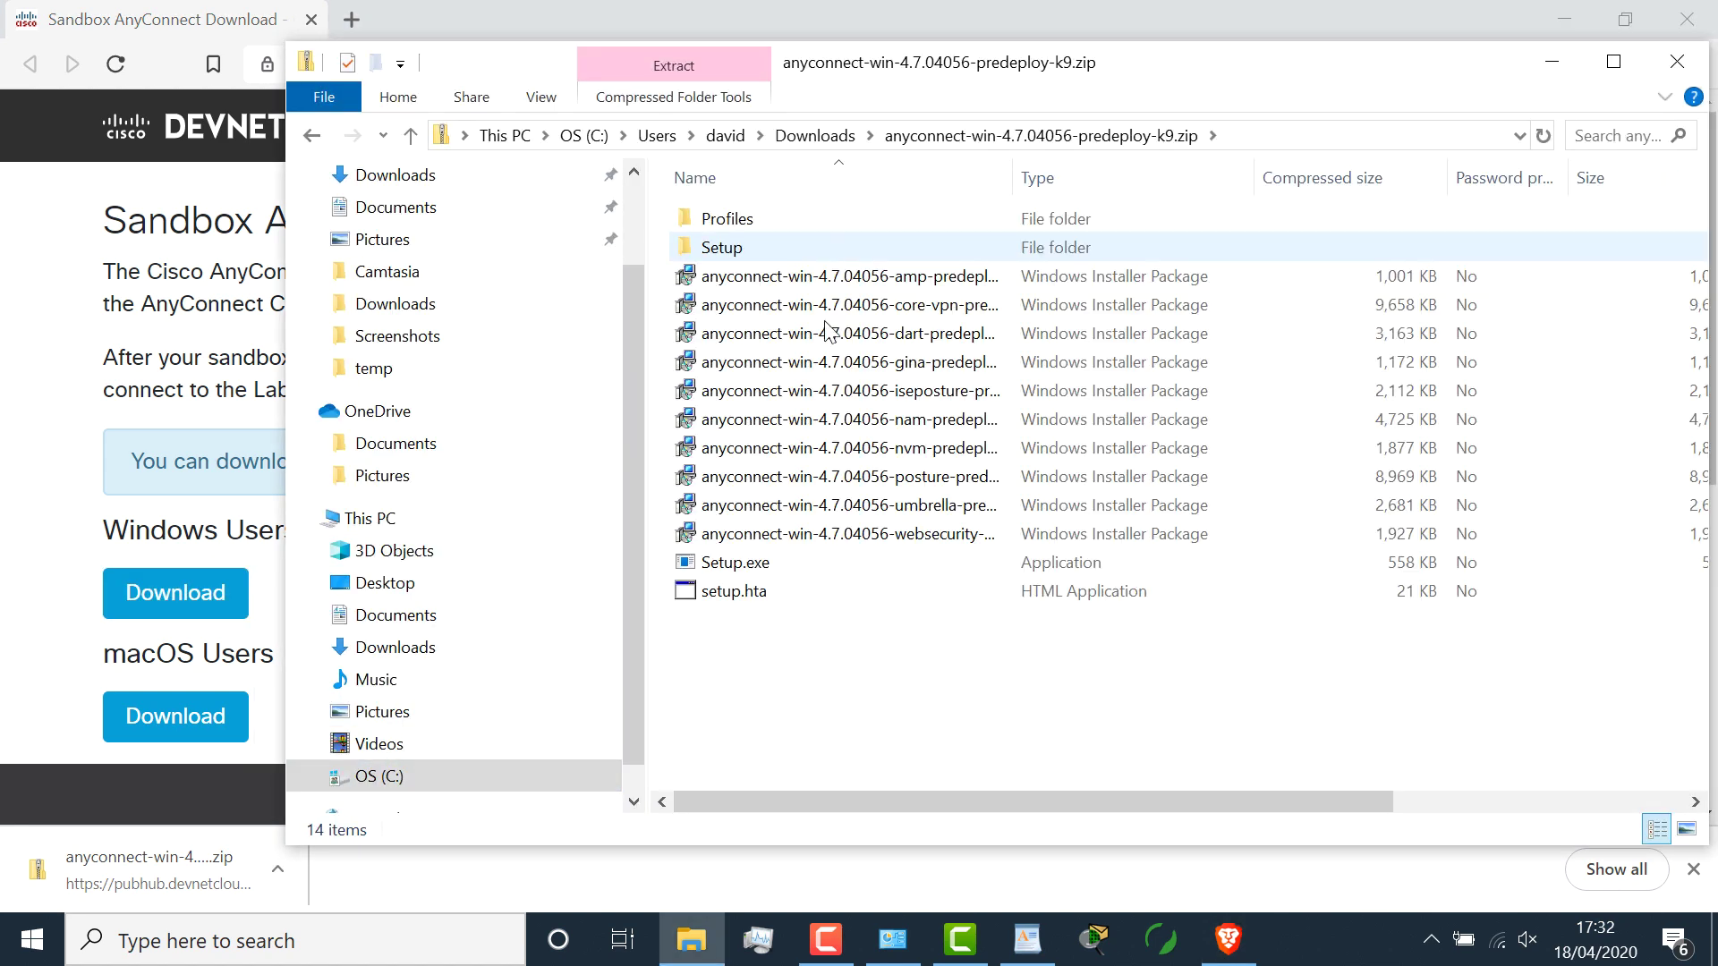
{"action": "double_click", "coordinate": [787, 562]}
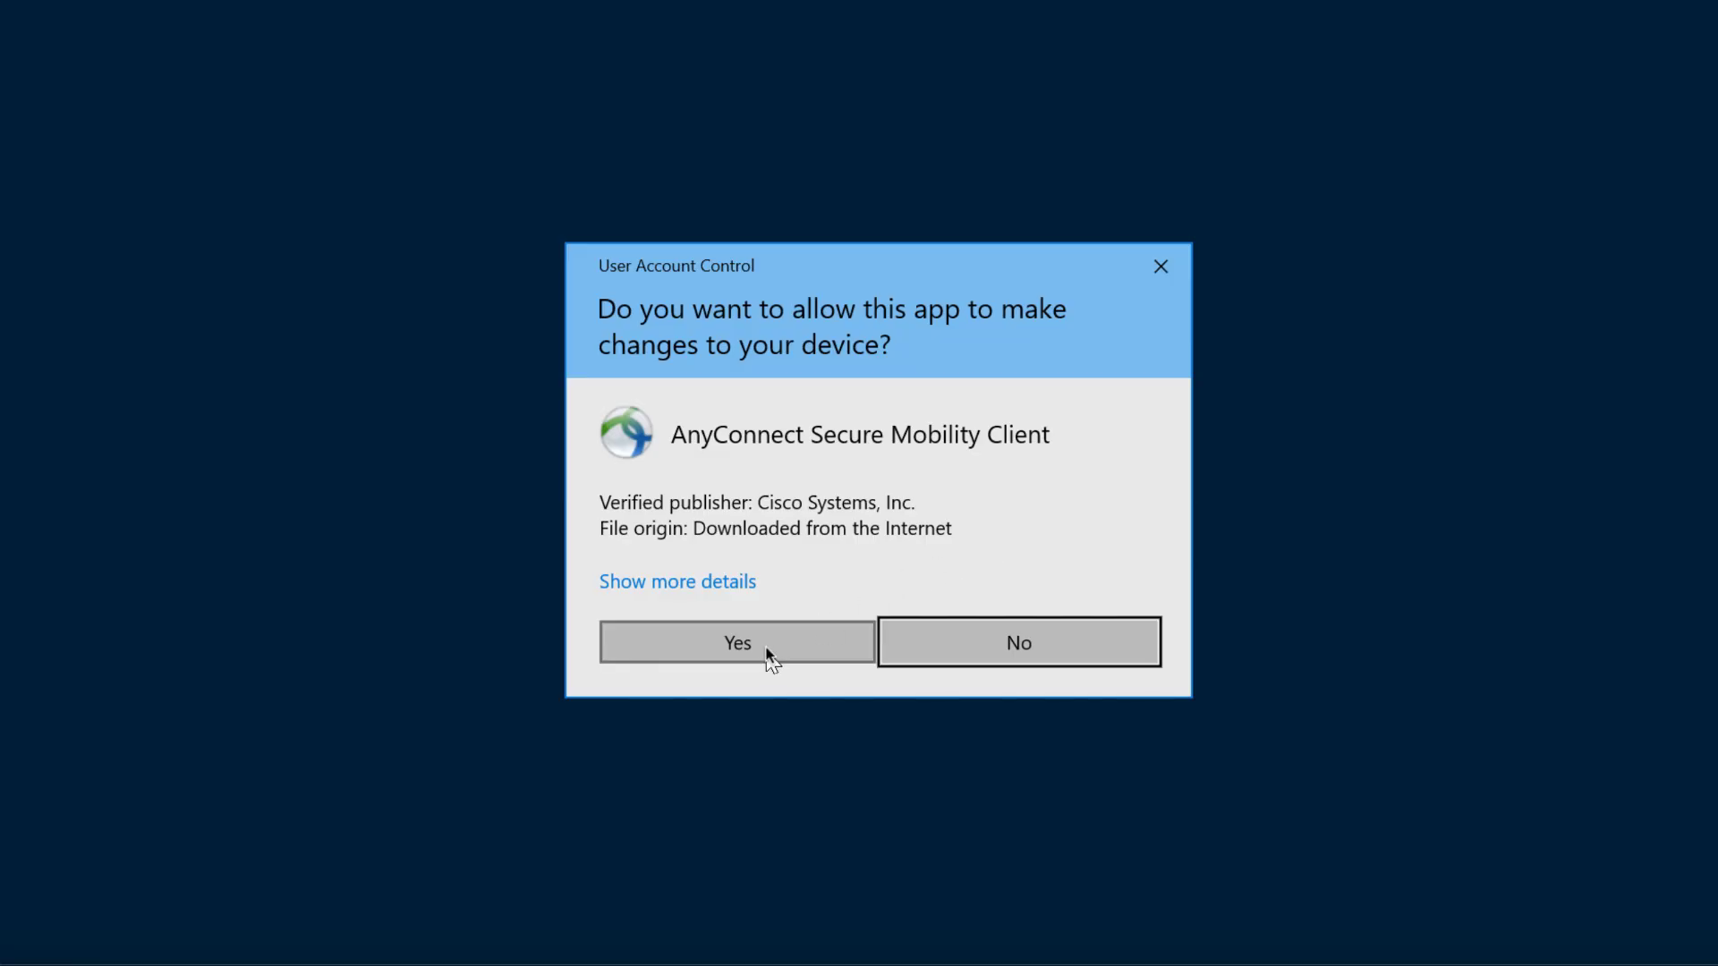
Step: Allow the installer, select only the Core & VPN module, install it, and accept the EULA
{"action": "left_click", "coordinate": [766, 648]}
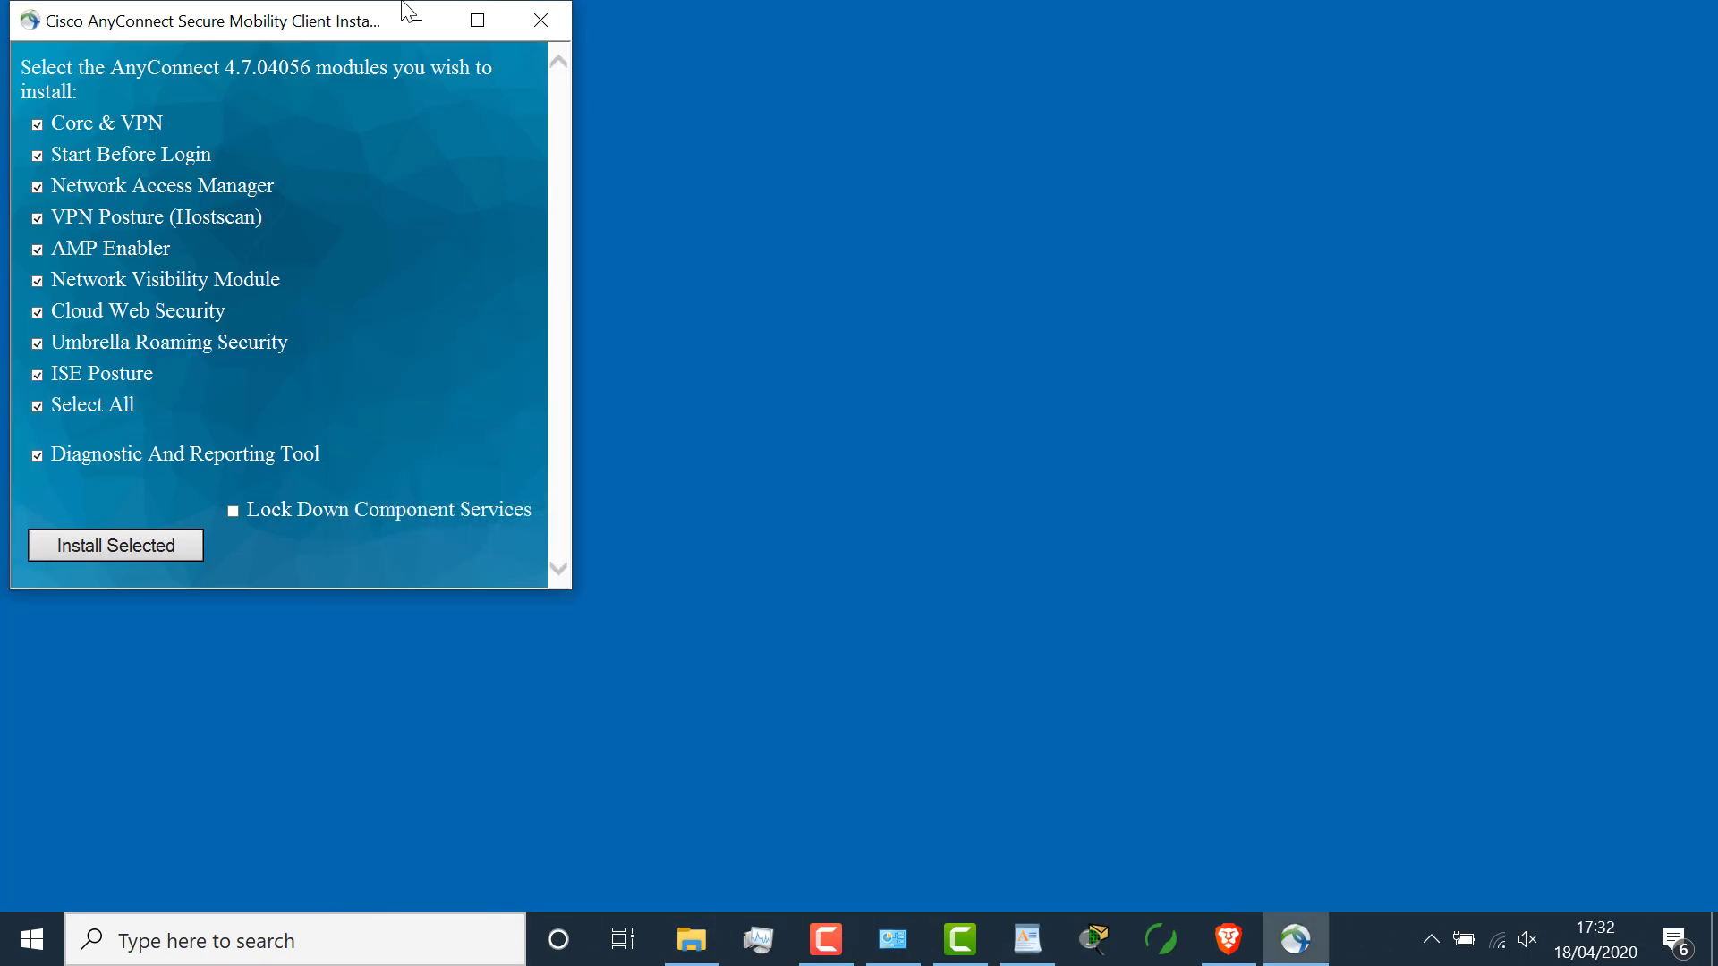
{"action": "left_click_drag", "start_coordinate": [322, 30], "coordinate": [814, 153]}
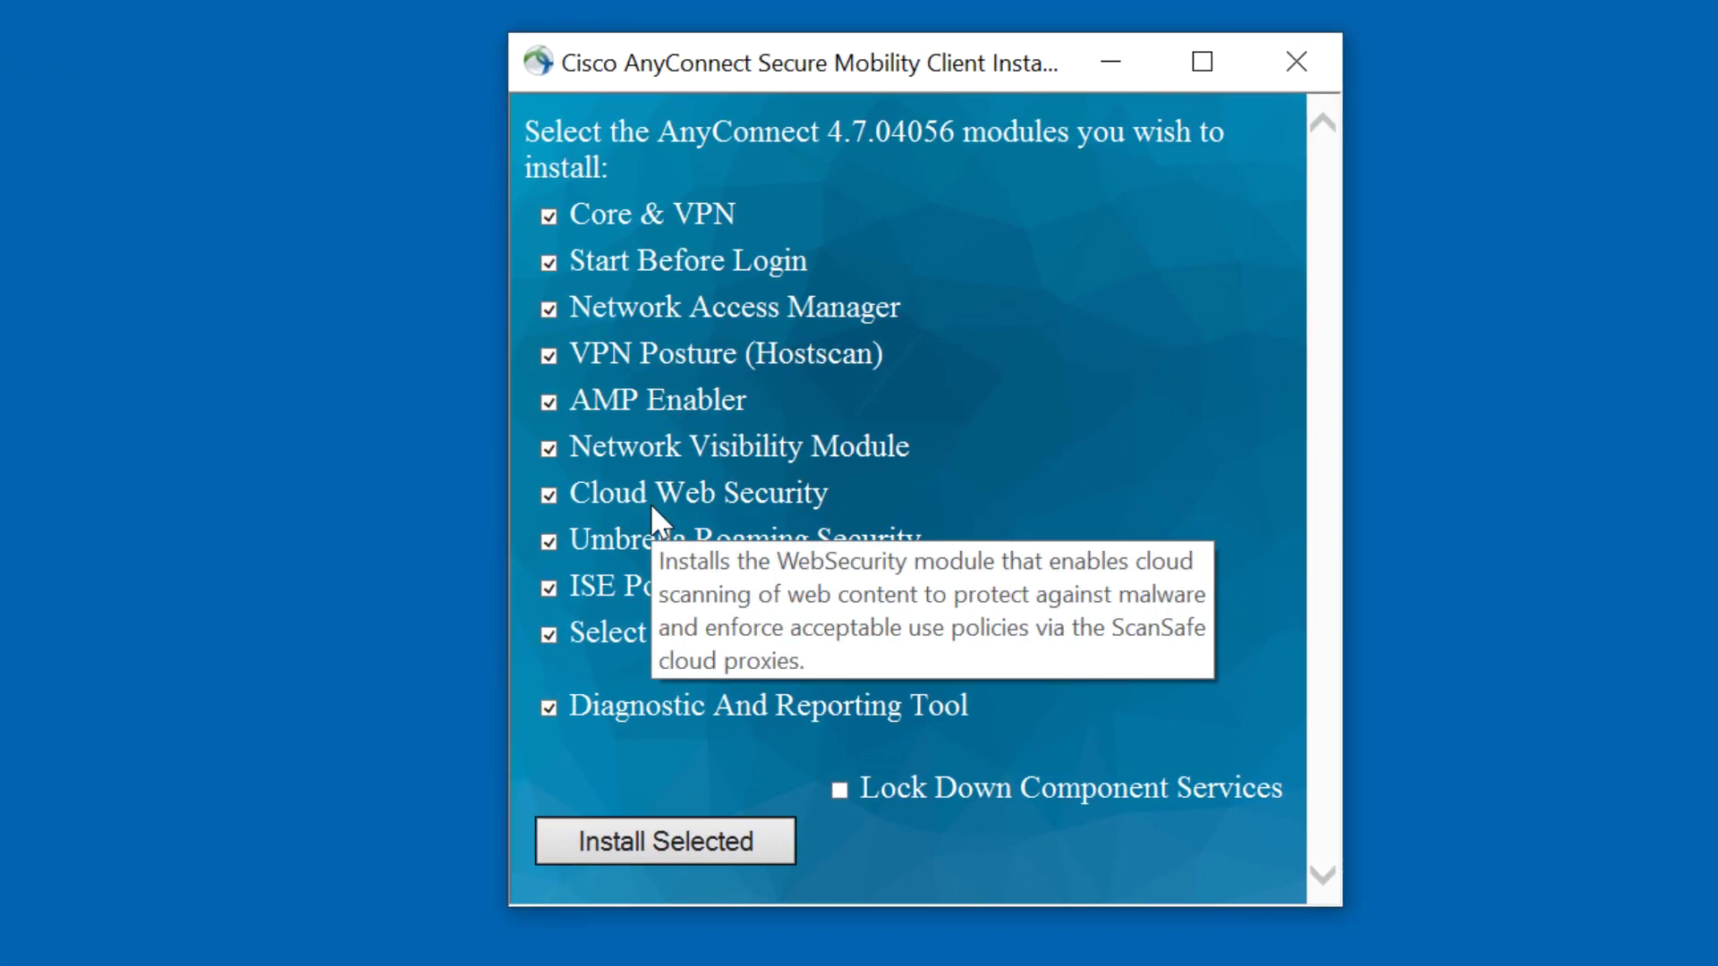
{"action": "left_click", "coordinate": [620, 639]}
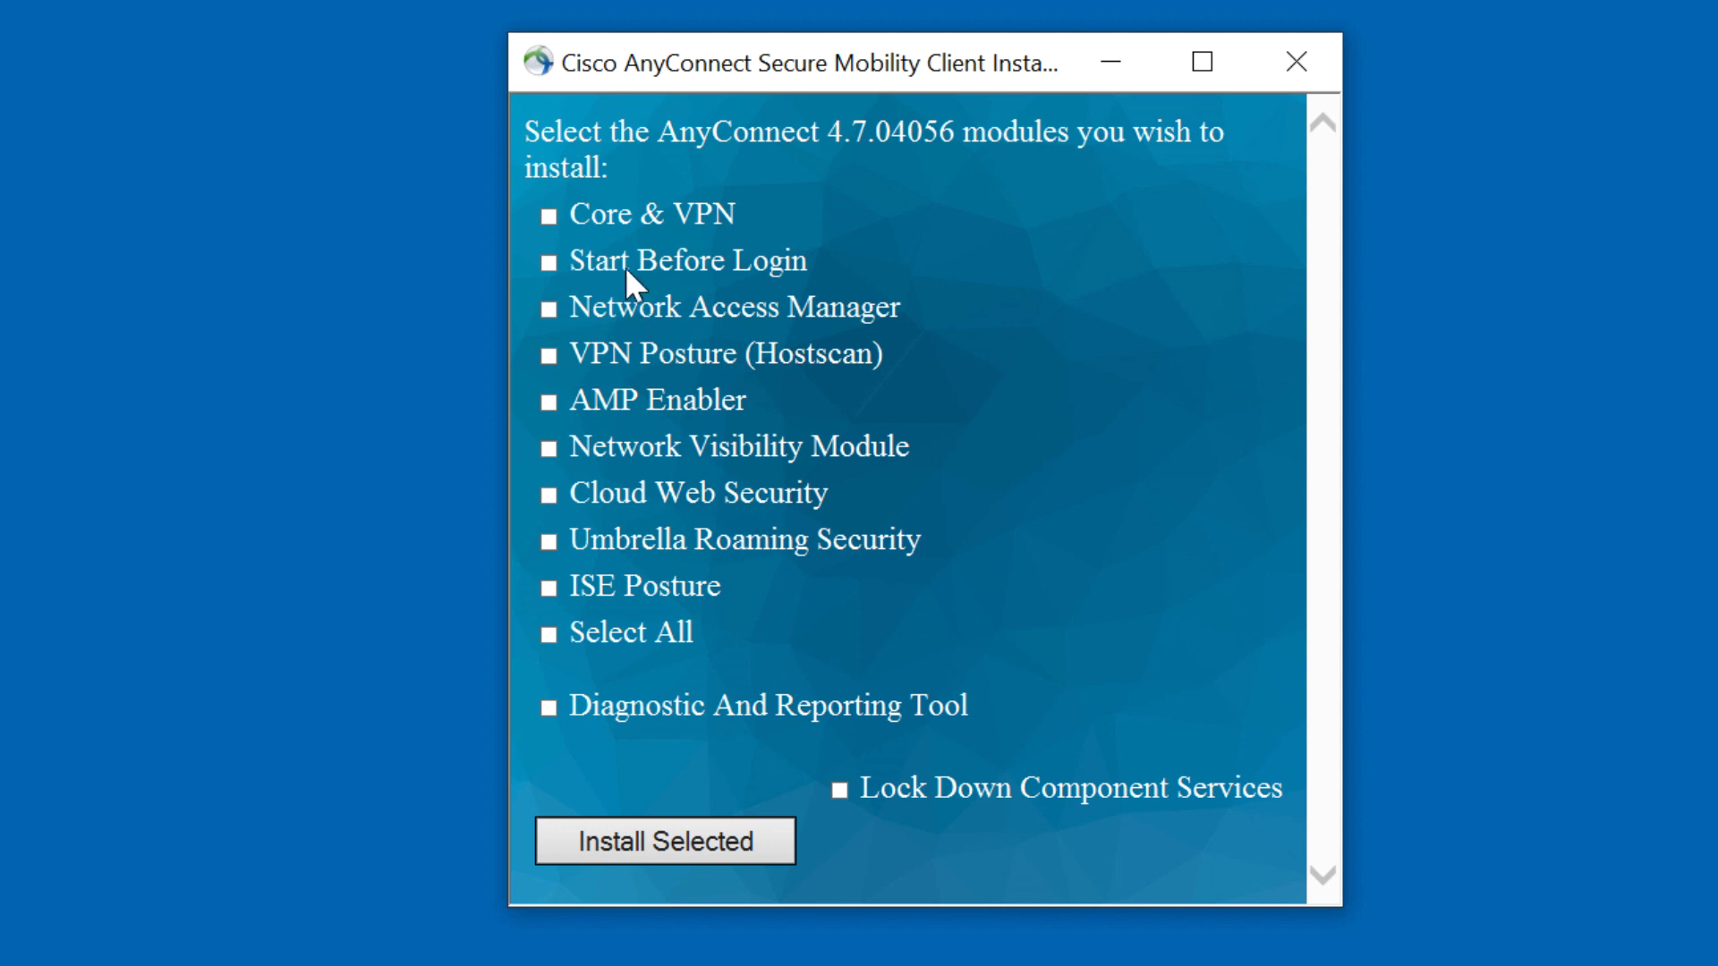
{"action": "left_click", "coordinate": [584, 214]}
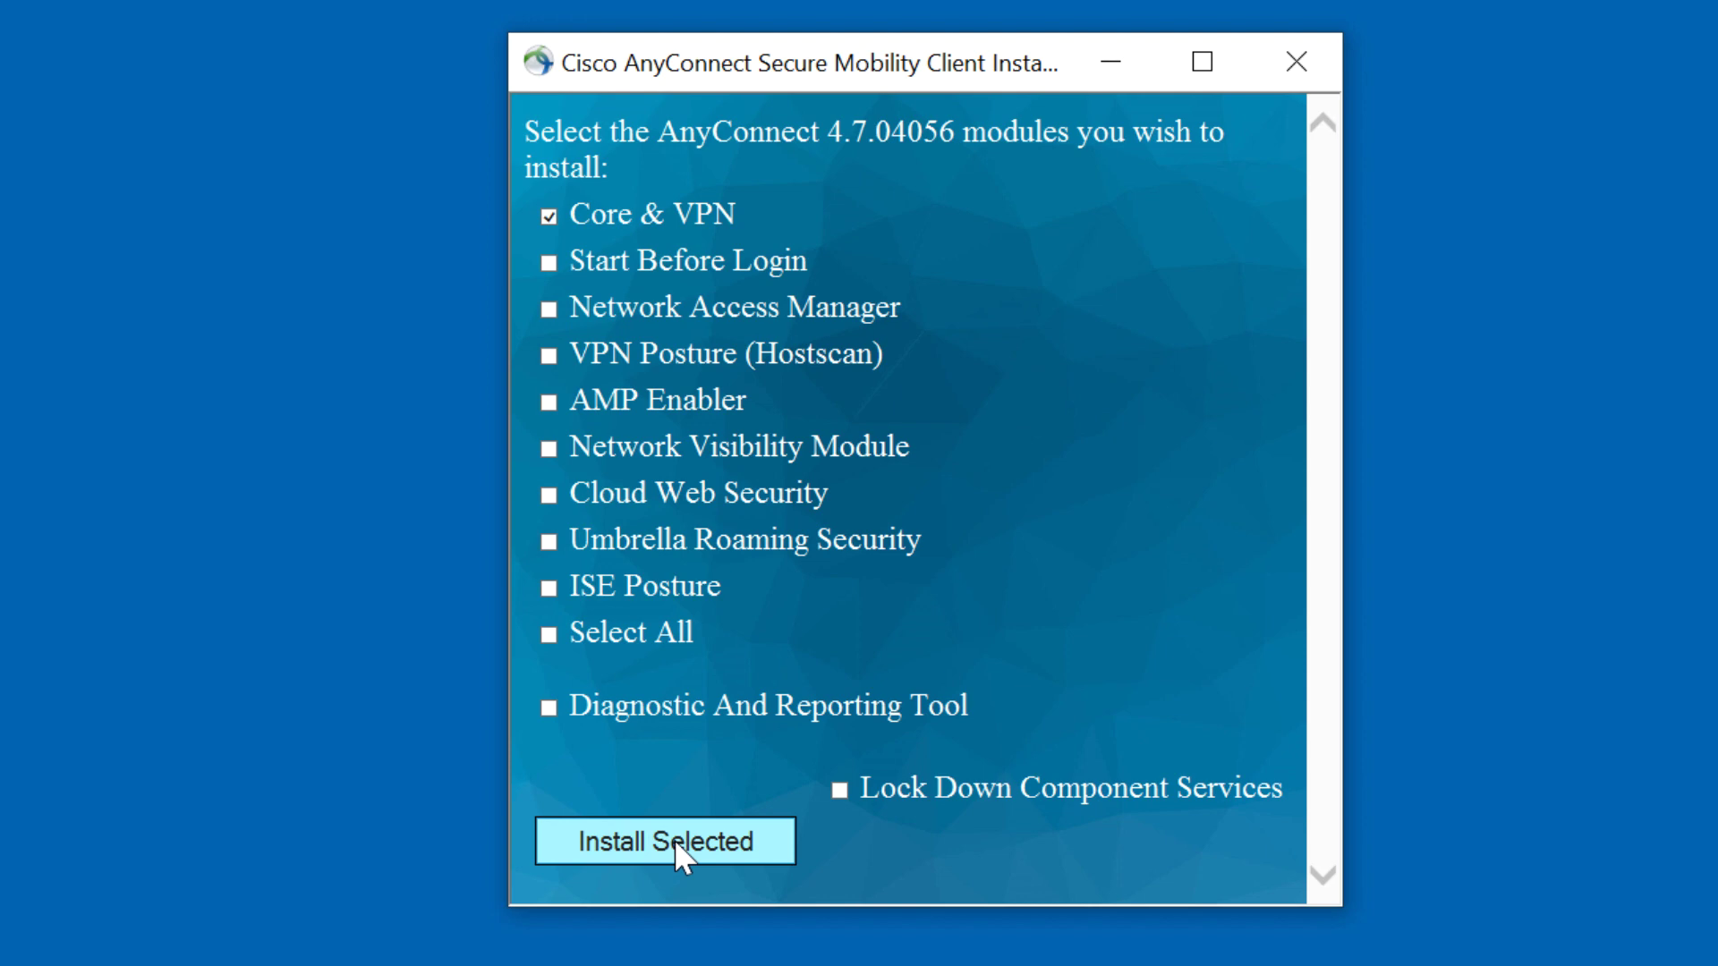
{"action": "left_click", "coordinate": [674, 839]}
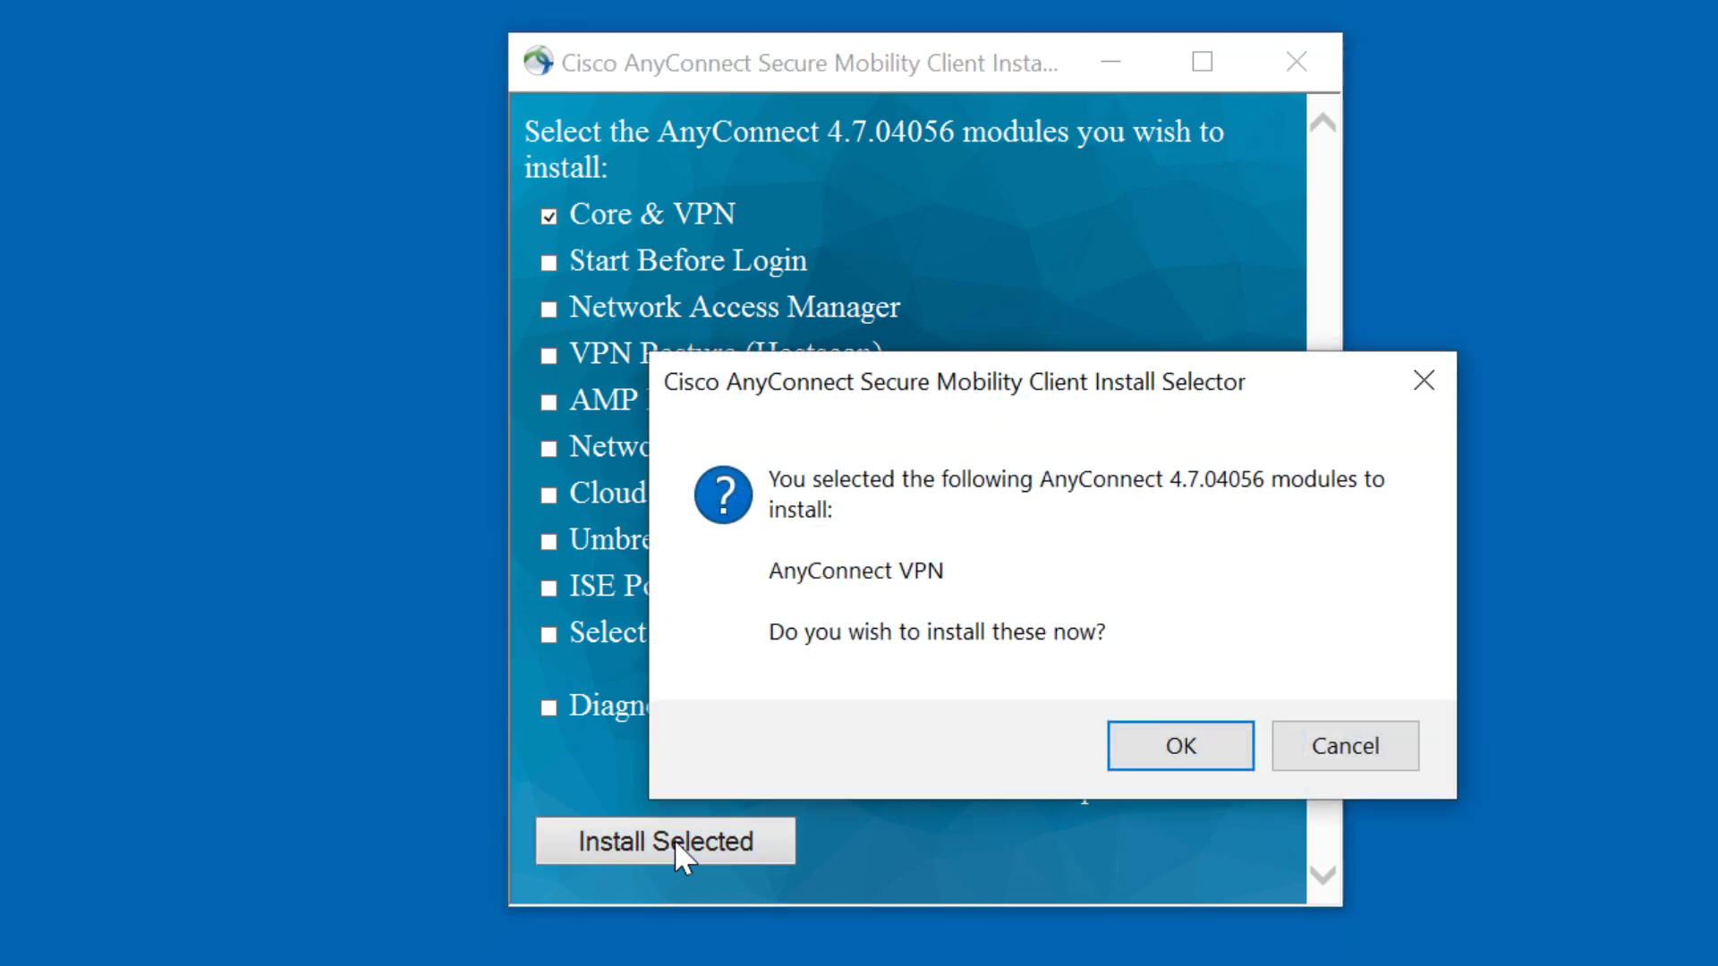
{"action": "left_click", "coordinate": [1176, 752]}
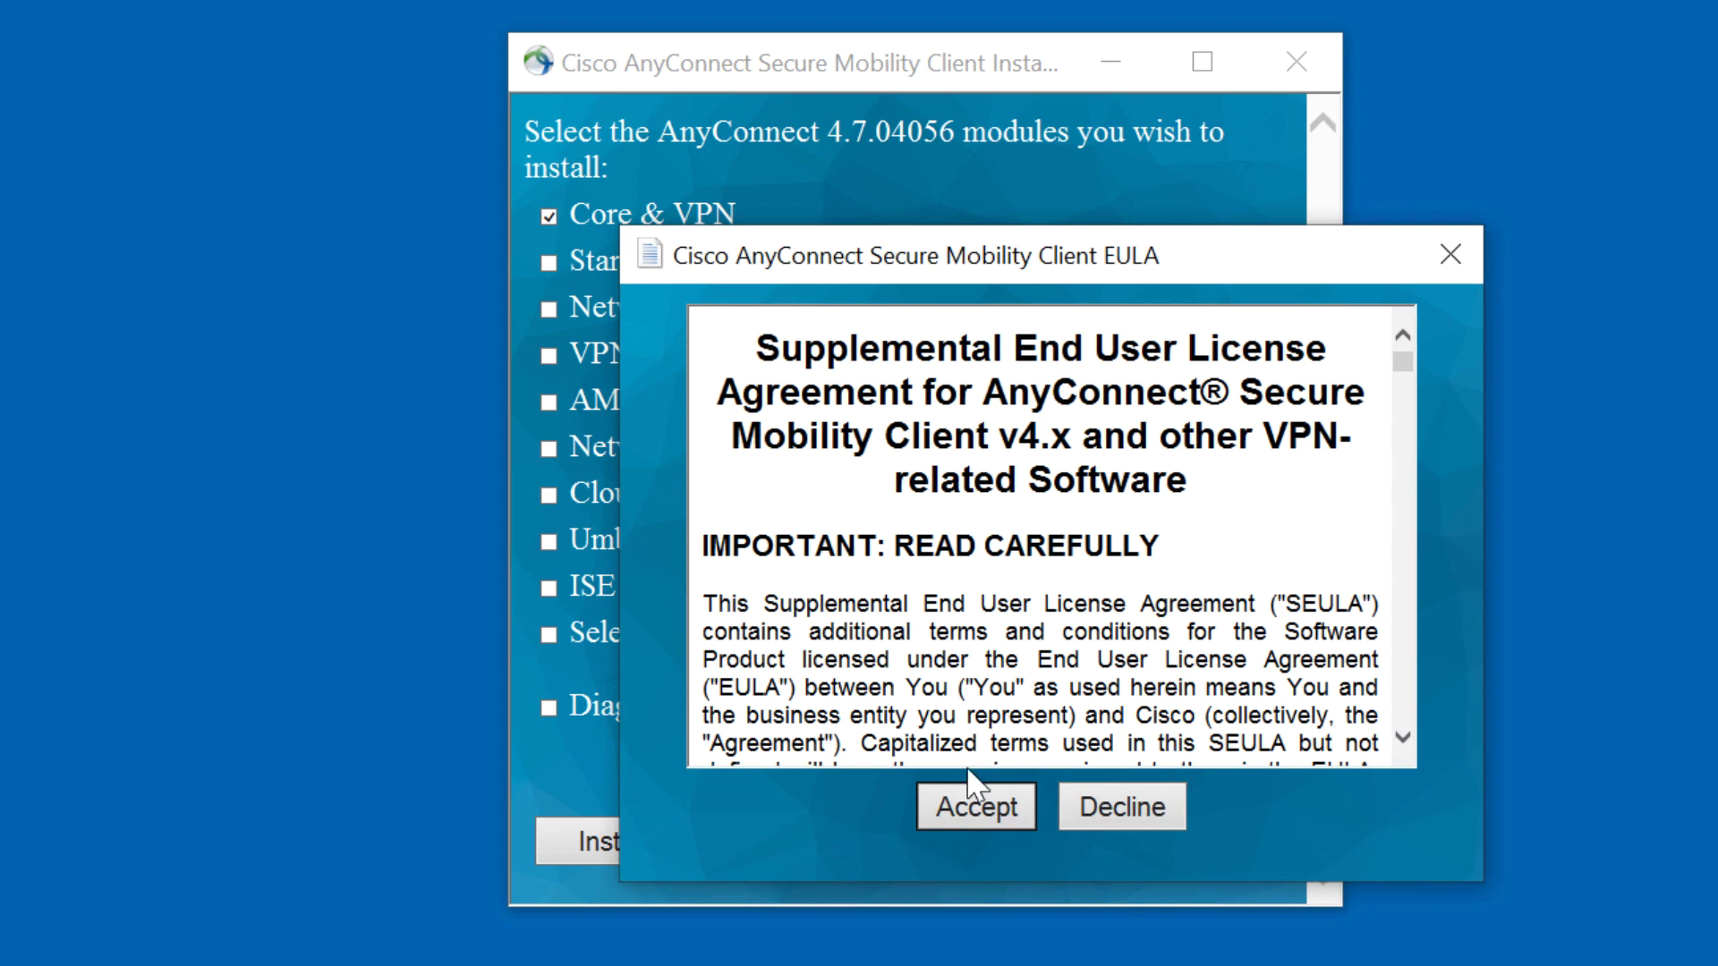
{"action": "left_click", "coordinate": [995, 816]}
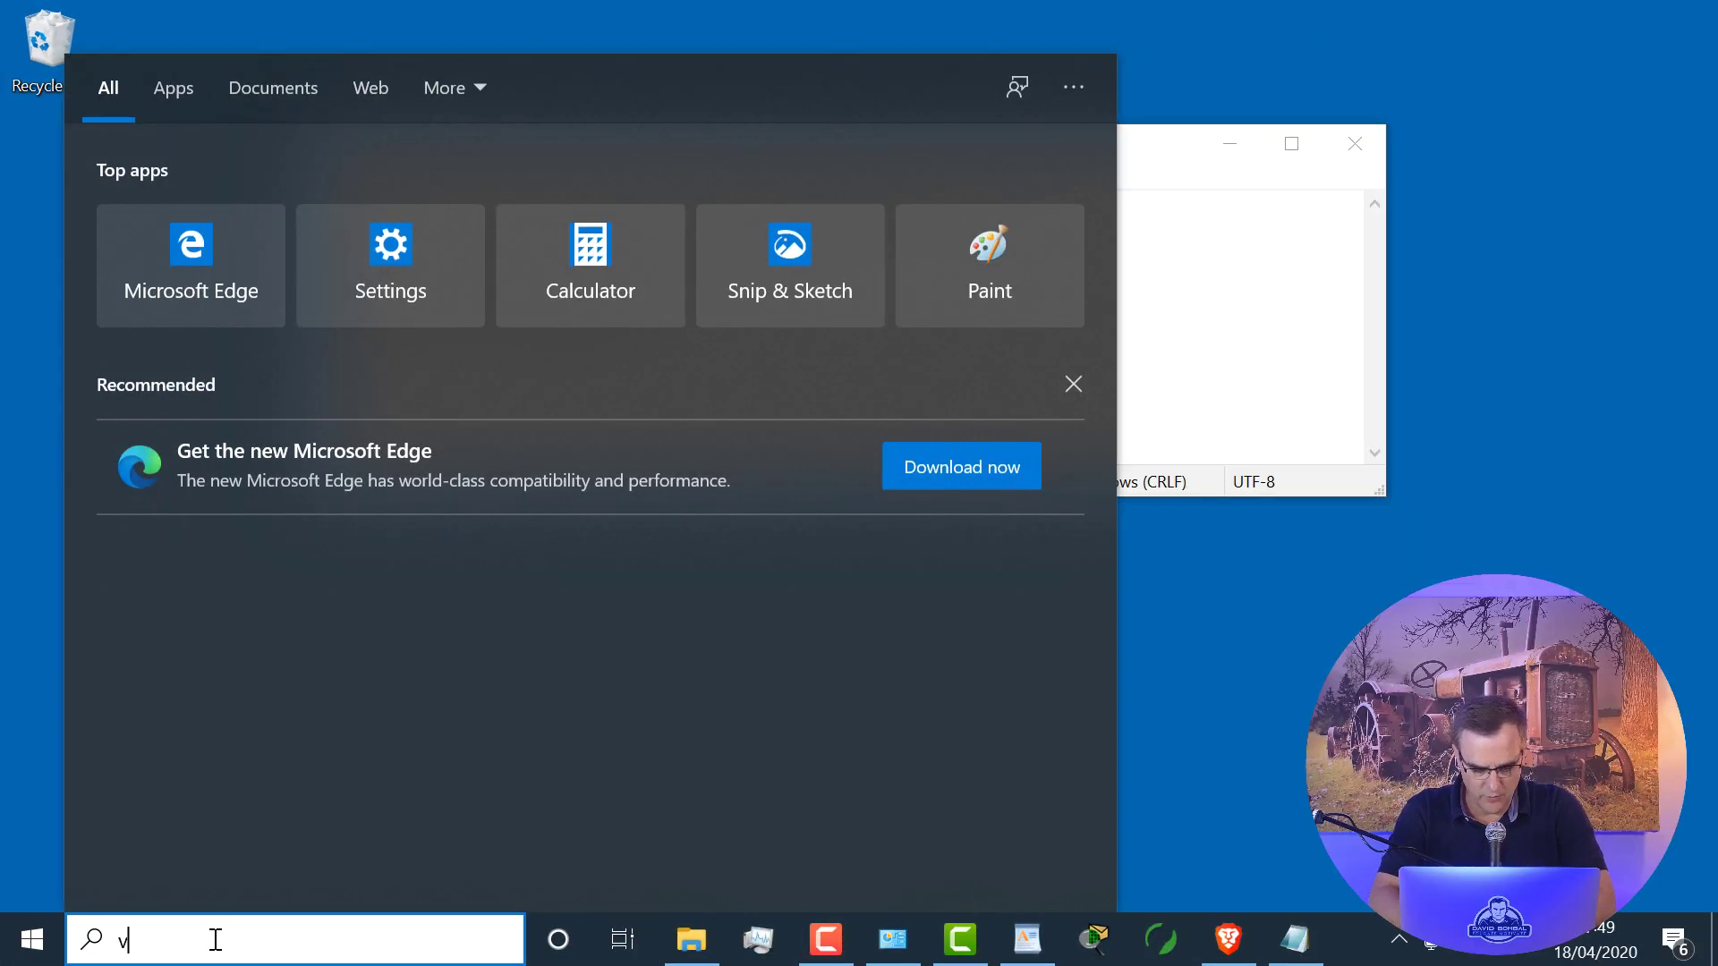
Step: Launch AnyConnect and connect to devnetsandbox-usw1-reservation.cisco.com:20134, copied from the notes
{"action": "type", "text": "vpn"}
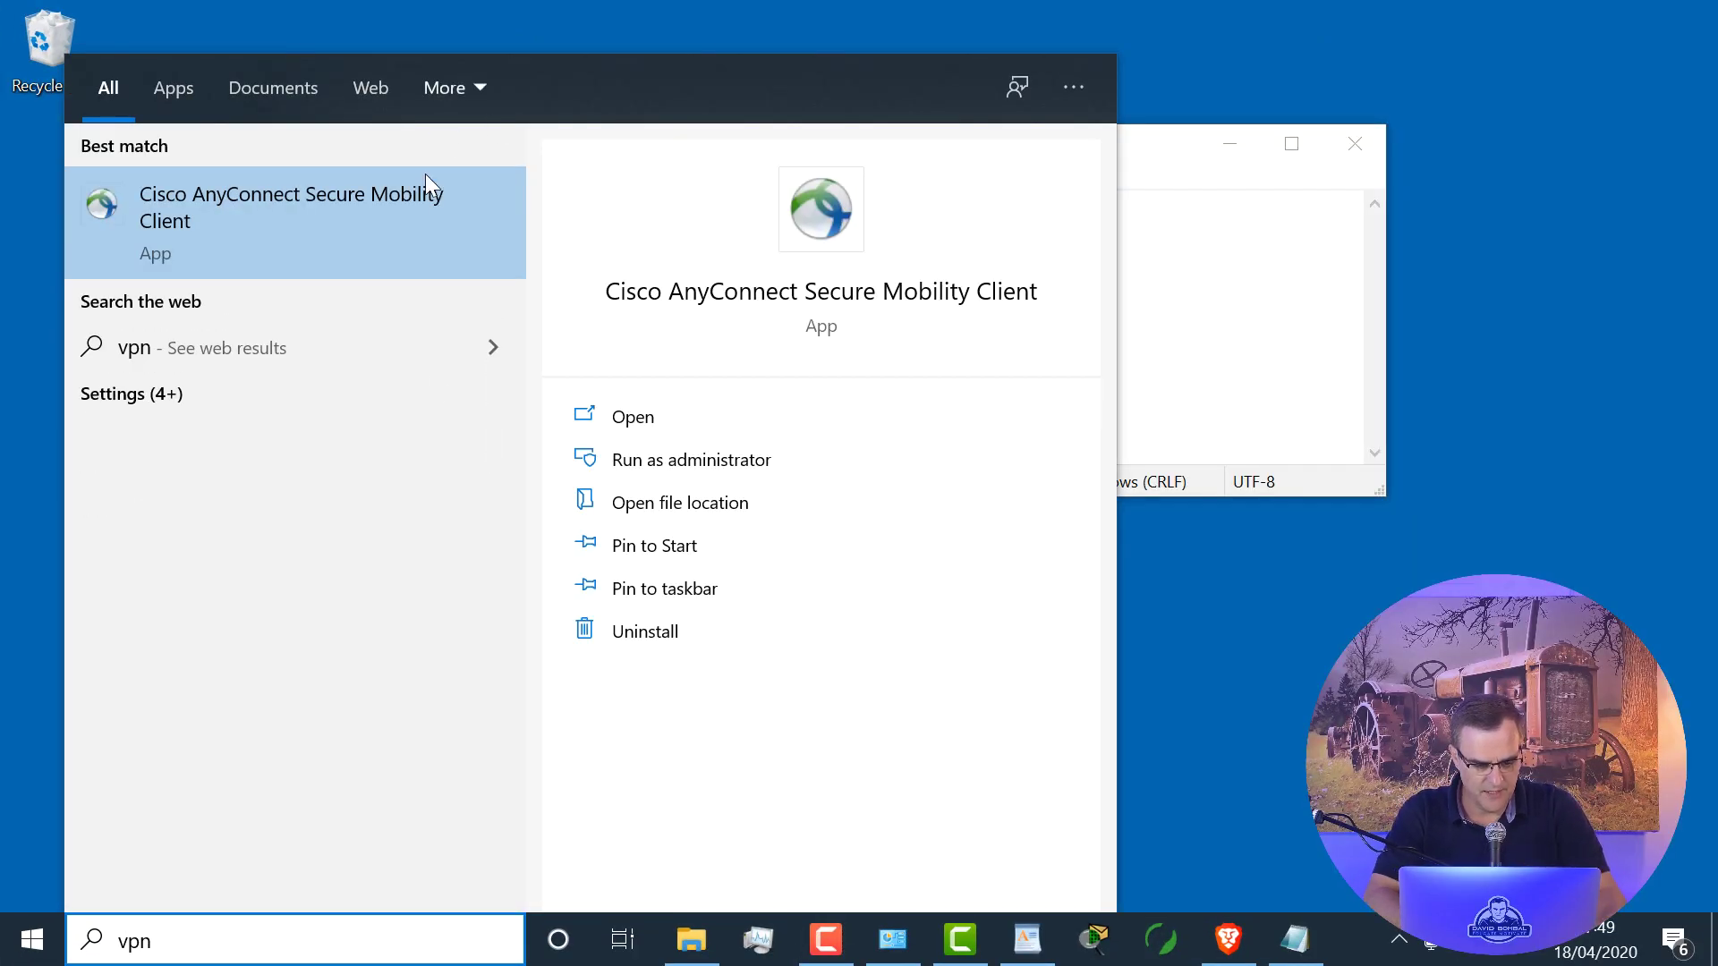
{"action": "left_click", "coordinate": [423, 192]}
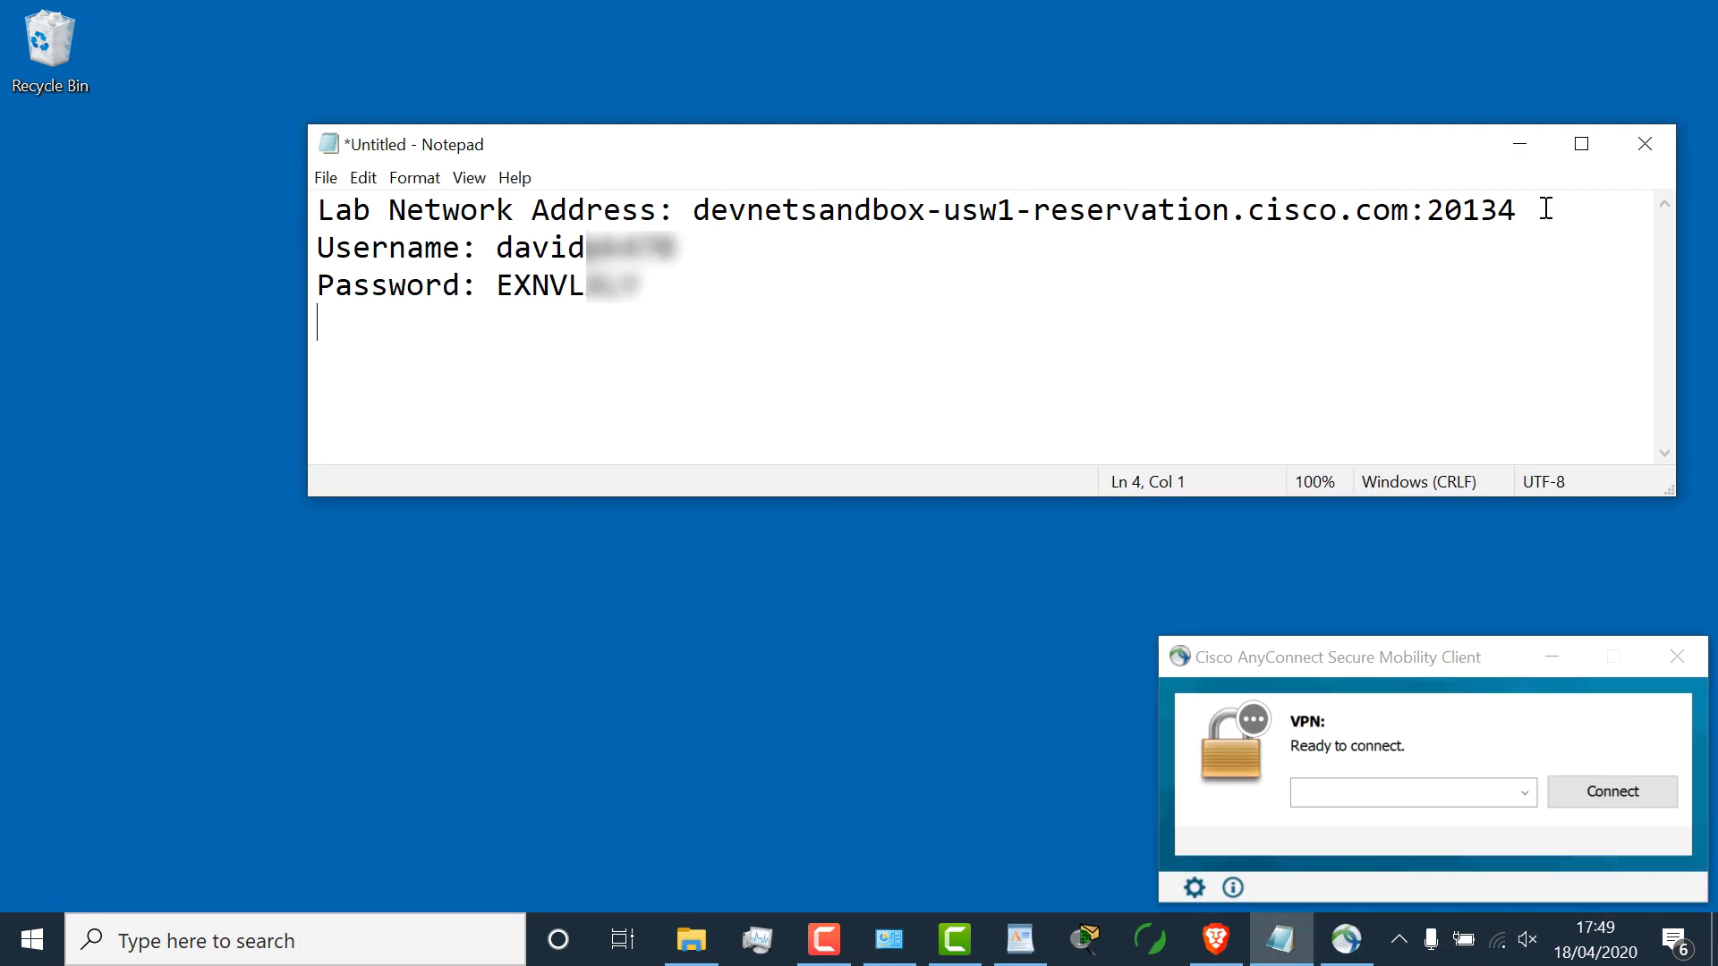
{"action": "left_click_drag", "start_coordinate": [1543, 208], "coordinate": [695, 215]}
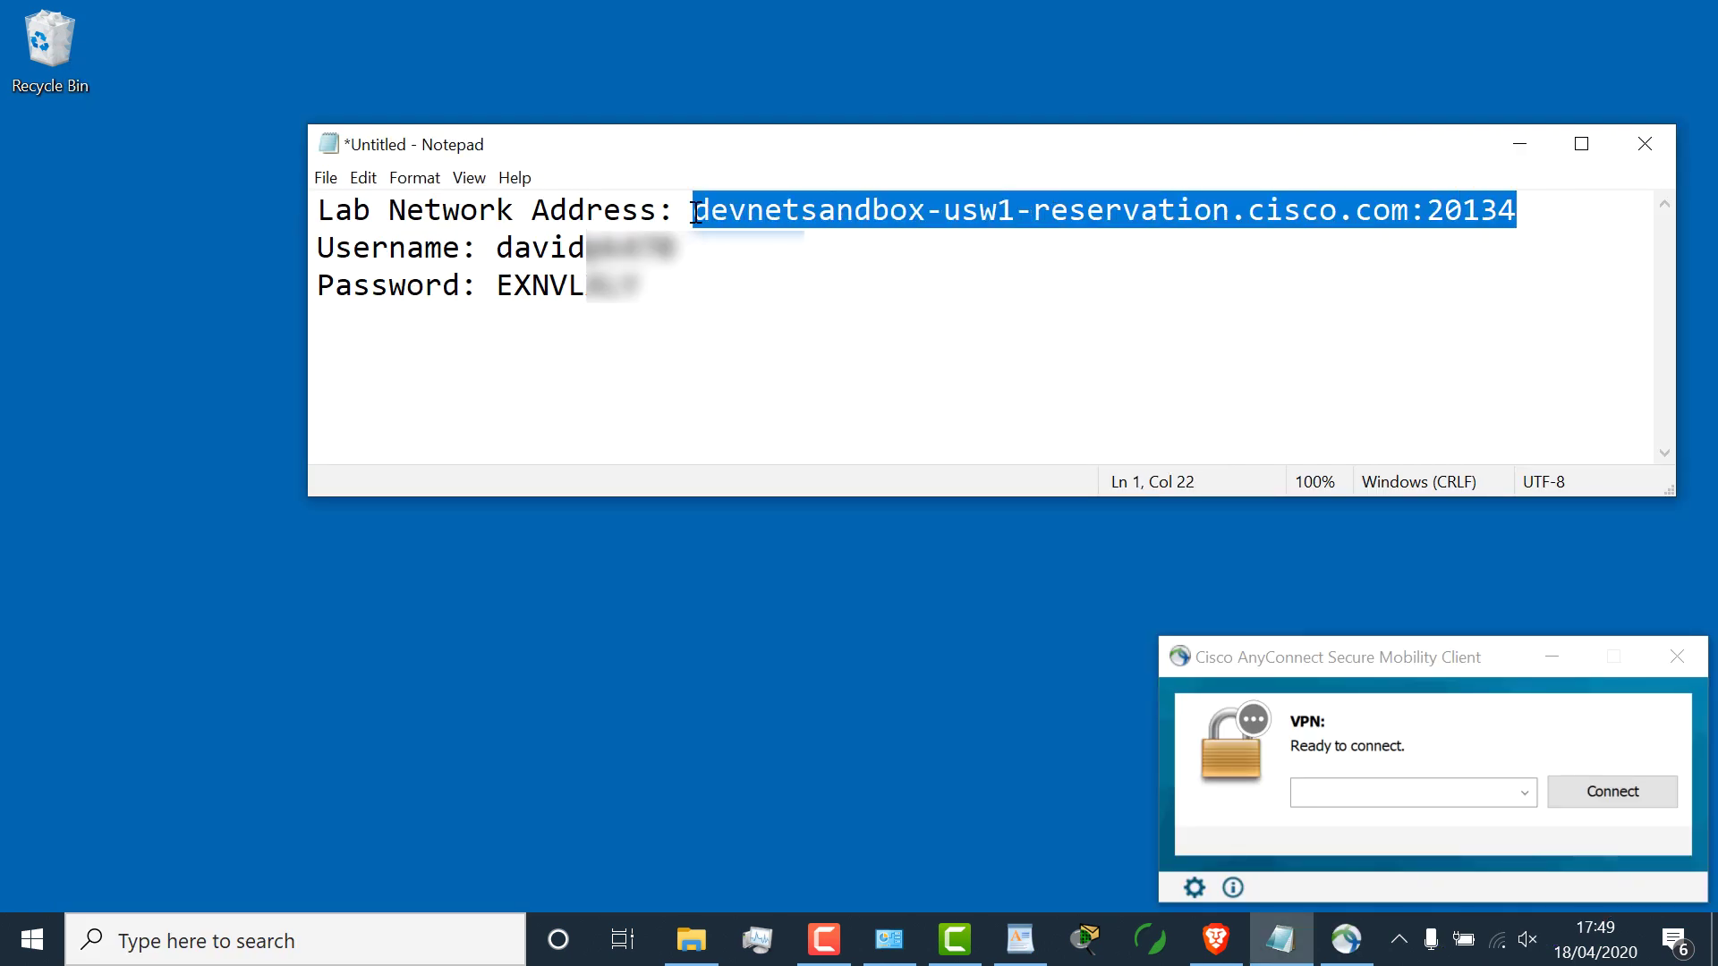
{"action": "right_click", "coordinate": [781, 206]}
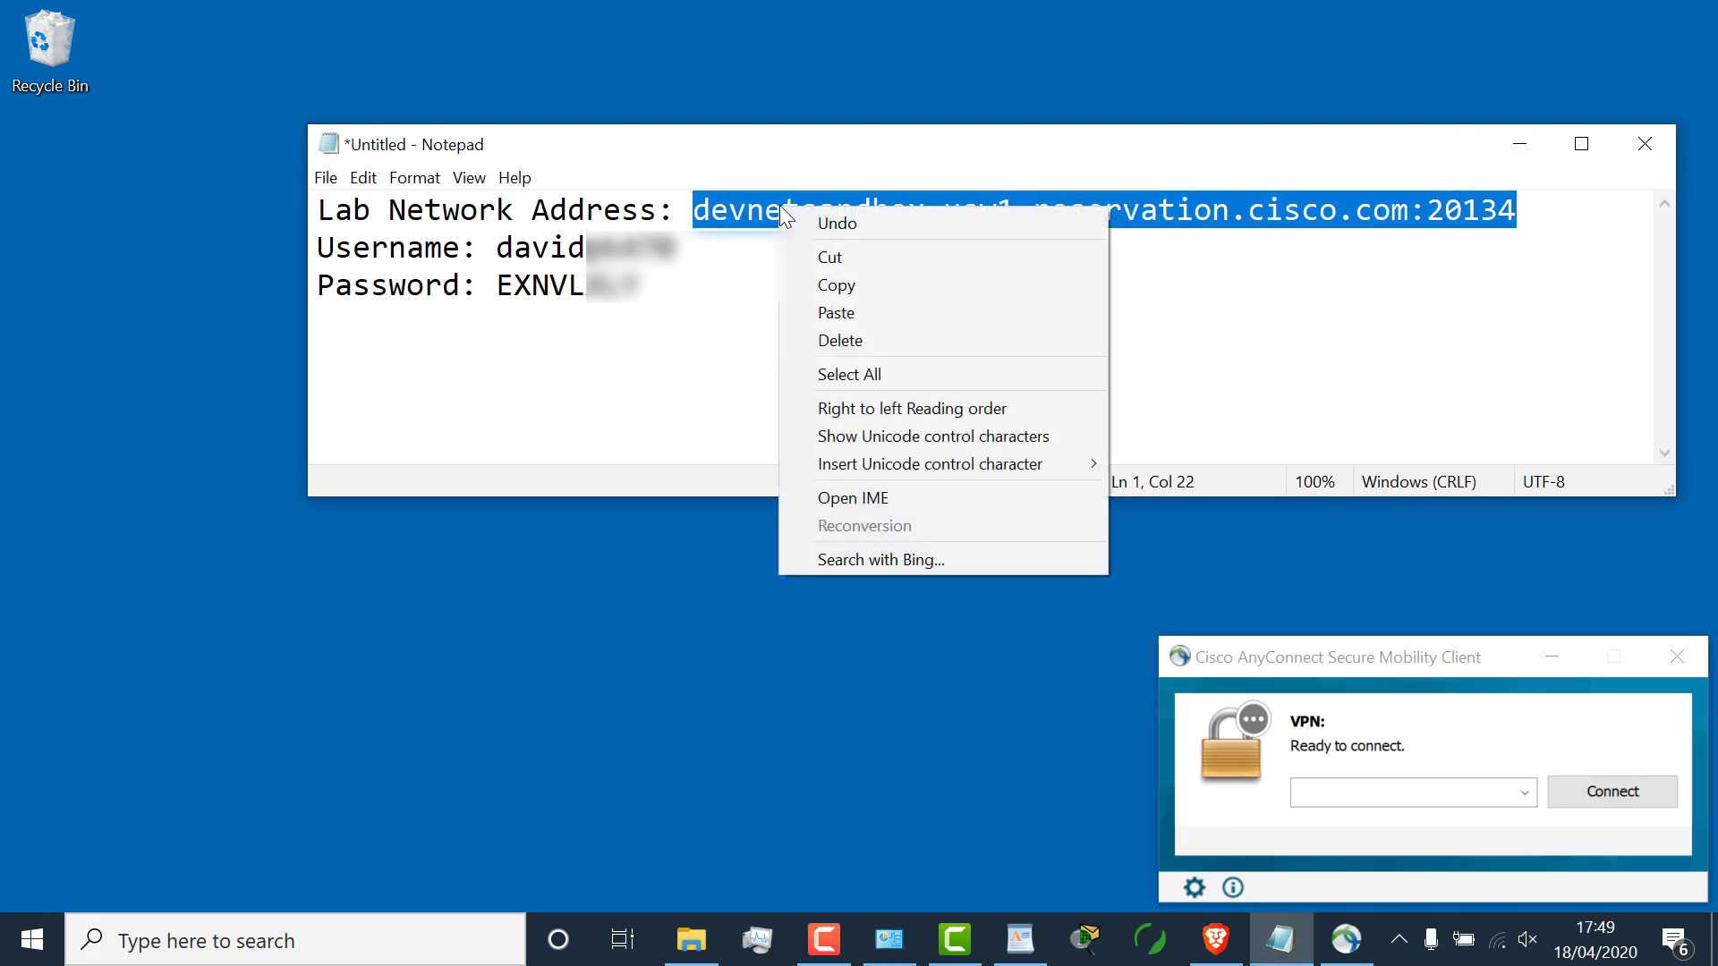
{"action": "left_click", "coordinate": [832, 286]}
{"action": "left_click", "coordinate": [1346, 793]}
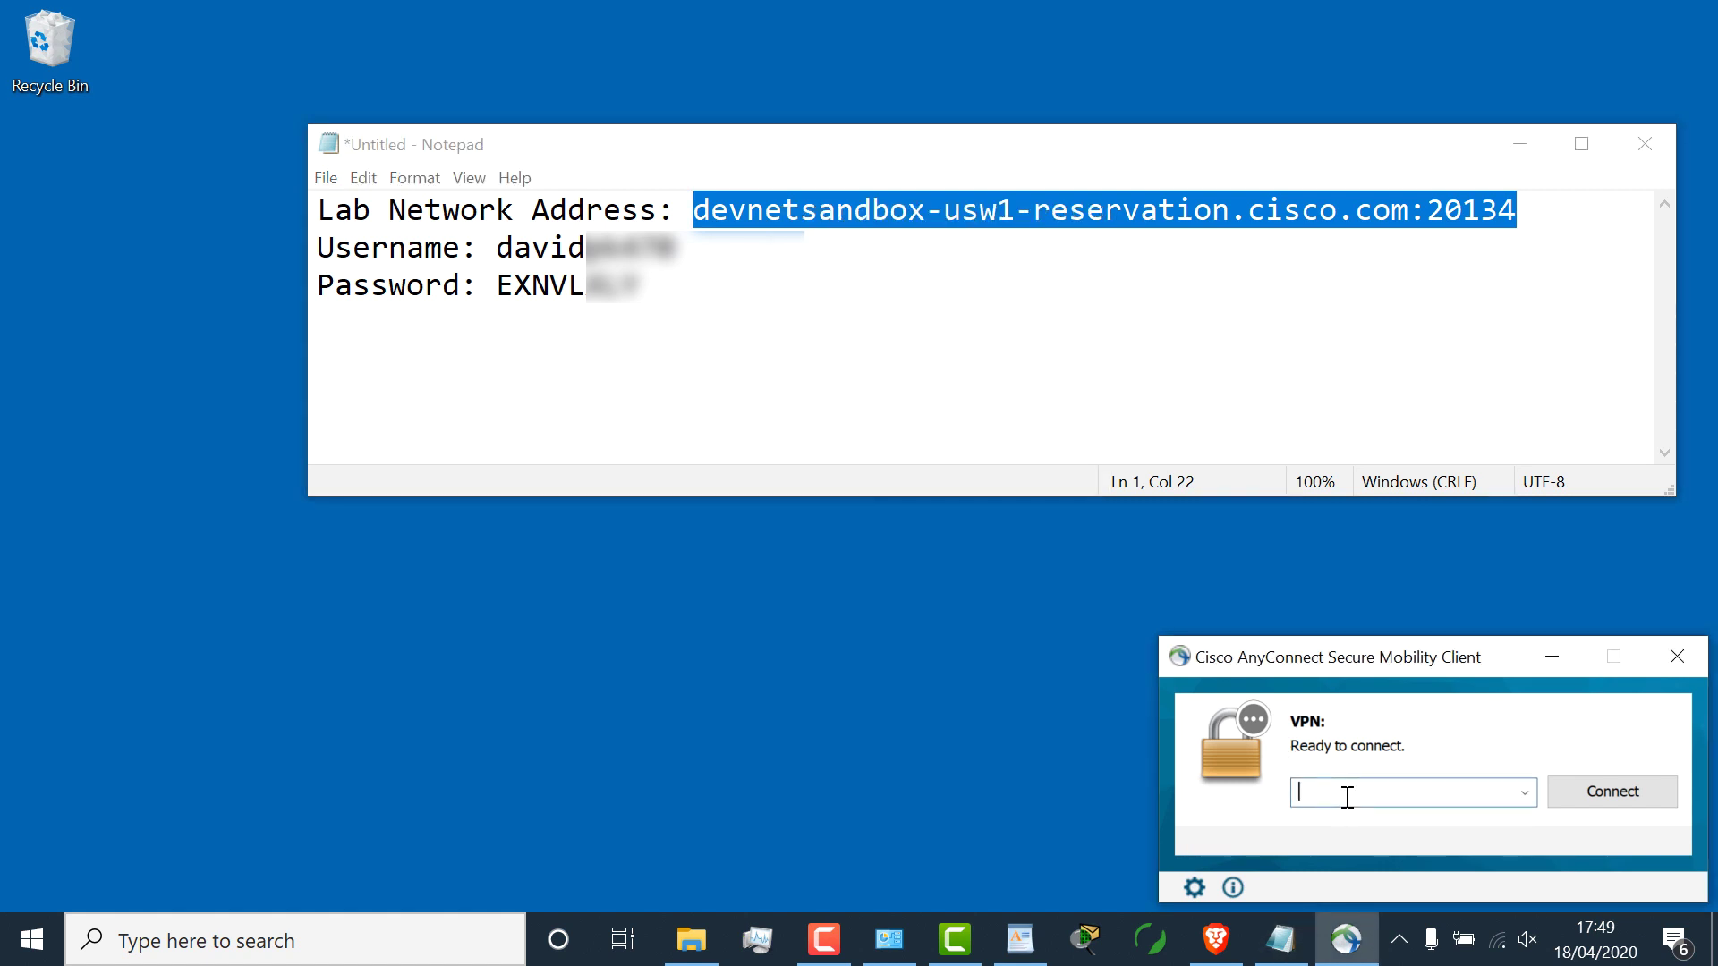
{"action": "key", "text": "ctrl+v"}
{"action": "left_click", "coordinate": [1607, 793]}
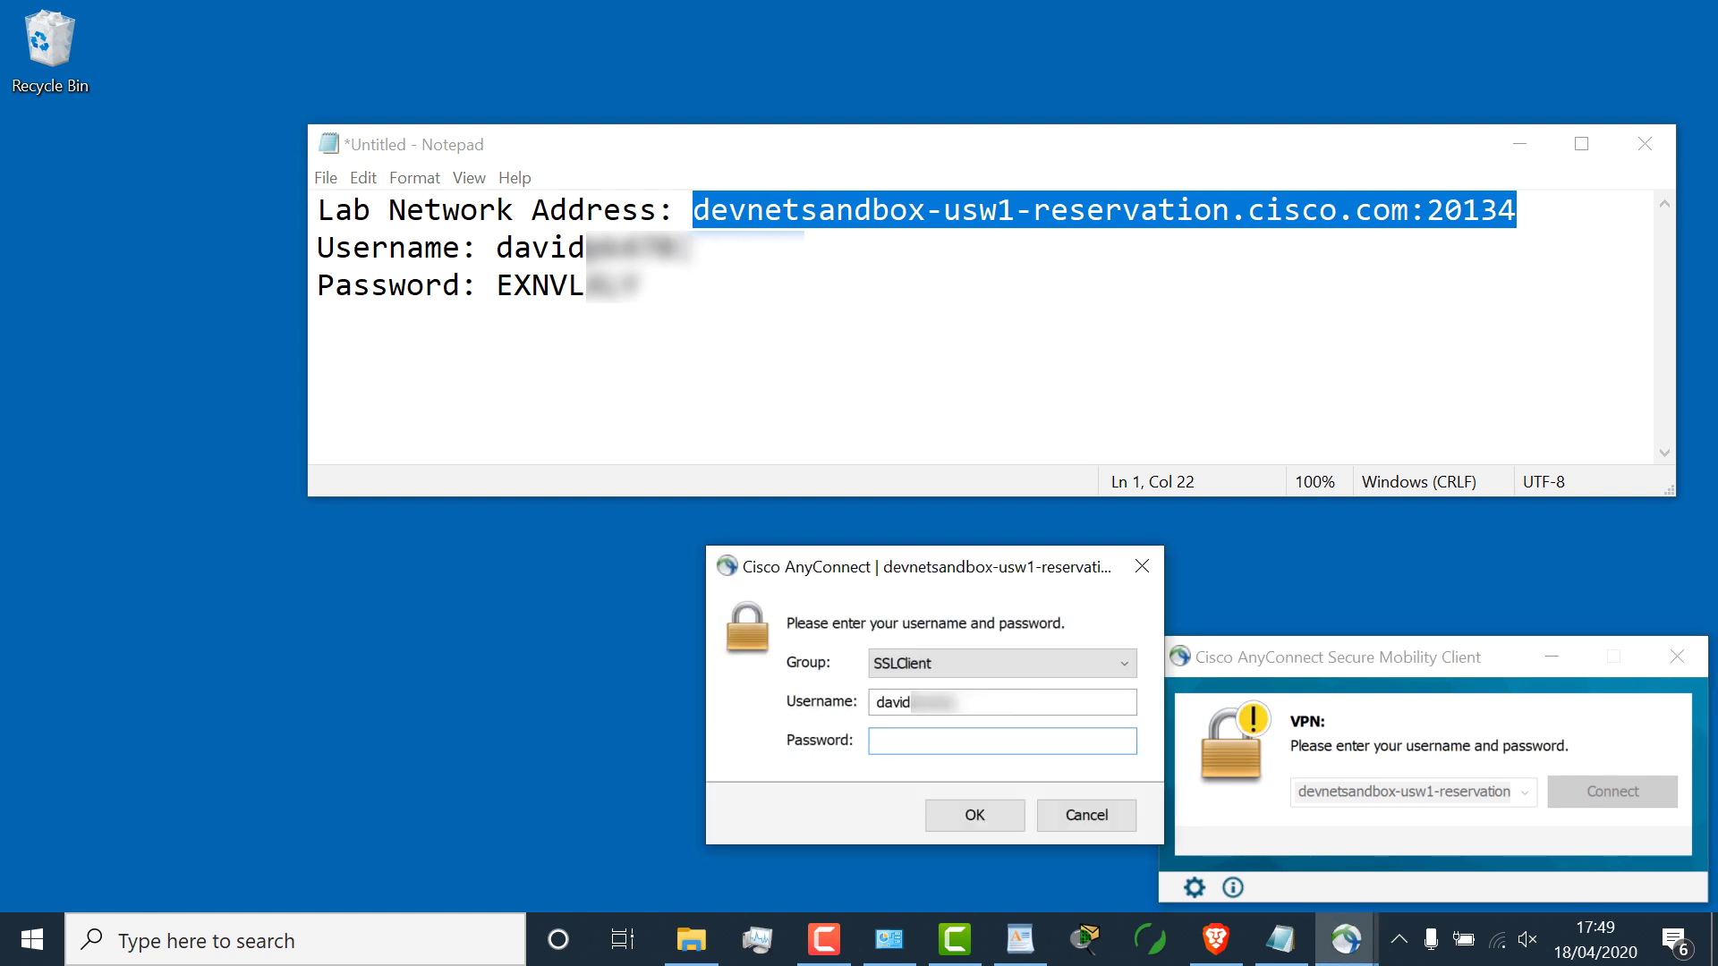
Step: Fill the VPN login with the sandbox username and password from the notes and submit
{"action": "double_click", "coordinate": [540, 247]}
{"action": "double_click", "coordinate": [541, 284]}
{"action": "left_click", "coordinate": [934, 742]}
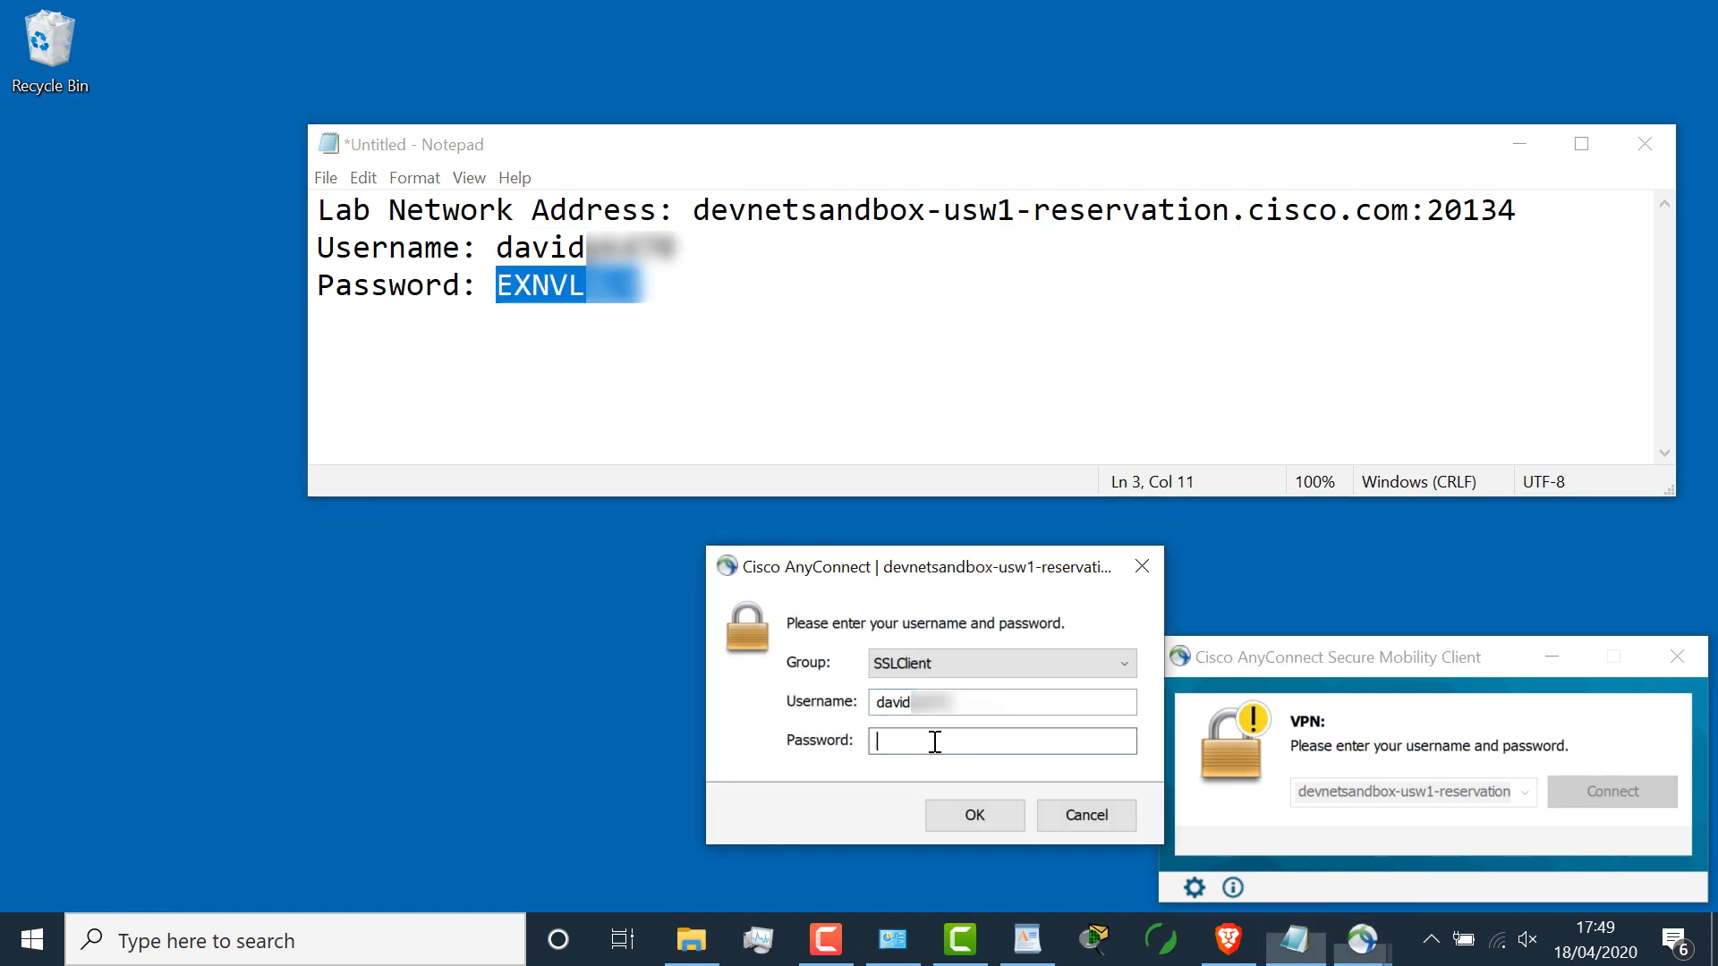
{"action": "key", "text": "ctrl+v"}
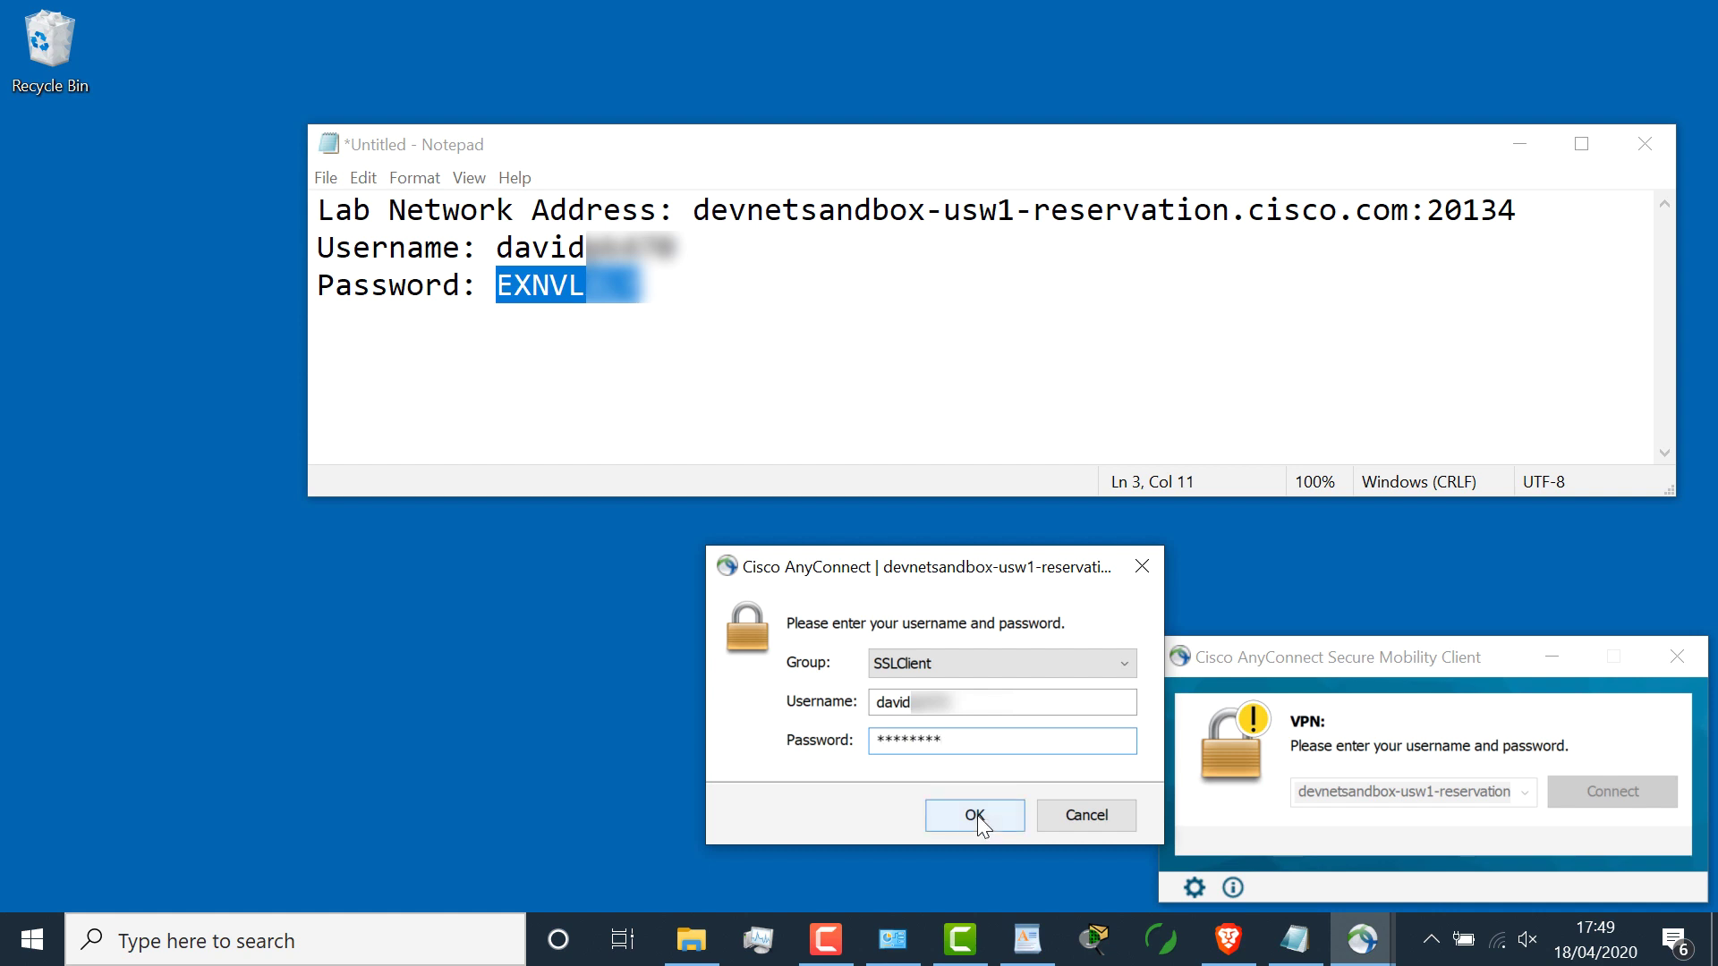
{"action": "left_click", "coordinate": [974, 814]}
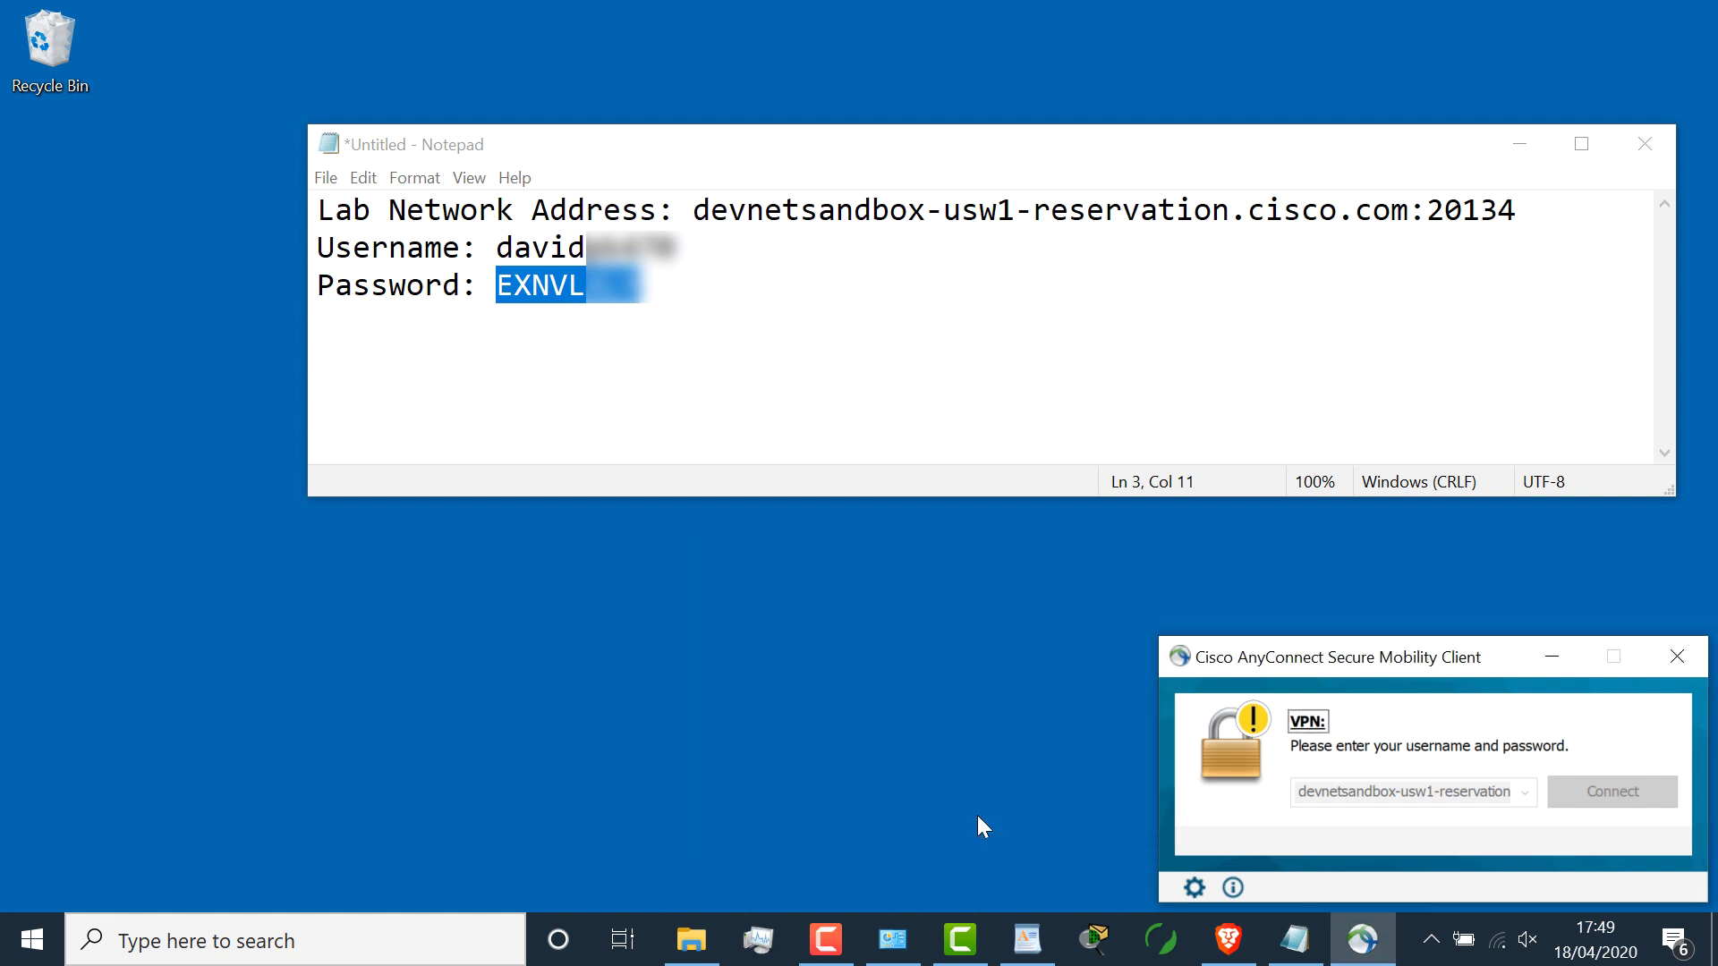
Step: Find CML server 10.10.20.161 in the VPN details and select its username and password
{"action": "left_click", "coordinate": [1520, 144]}
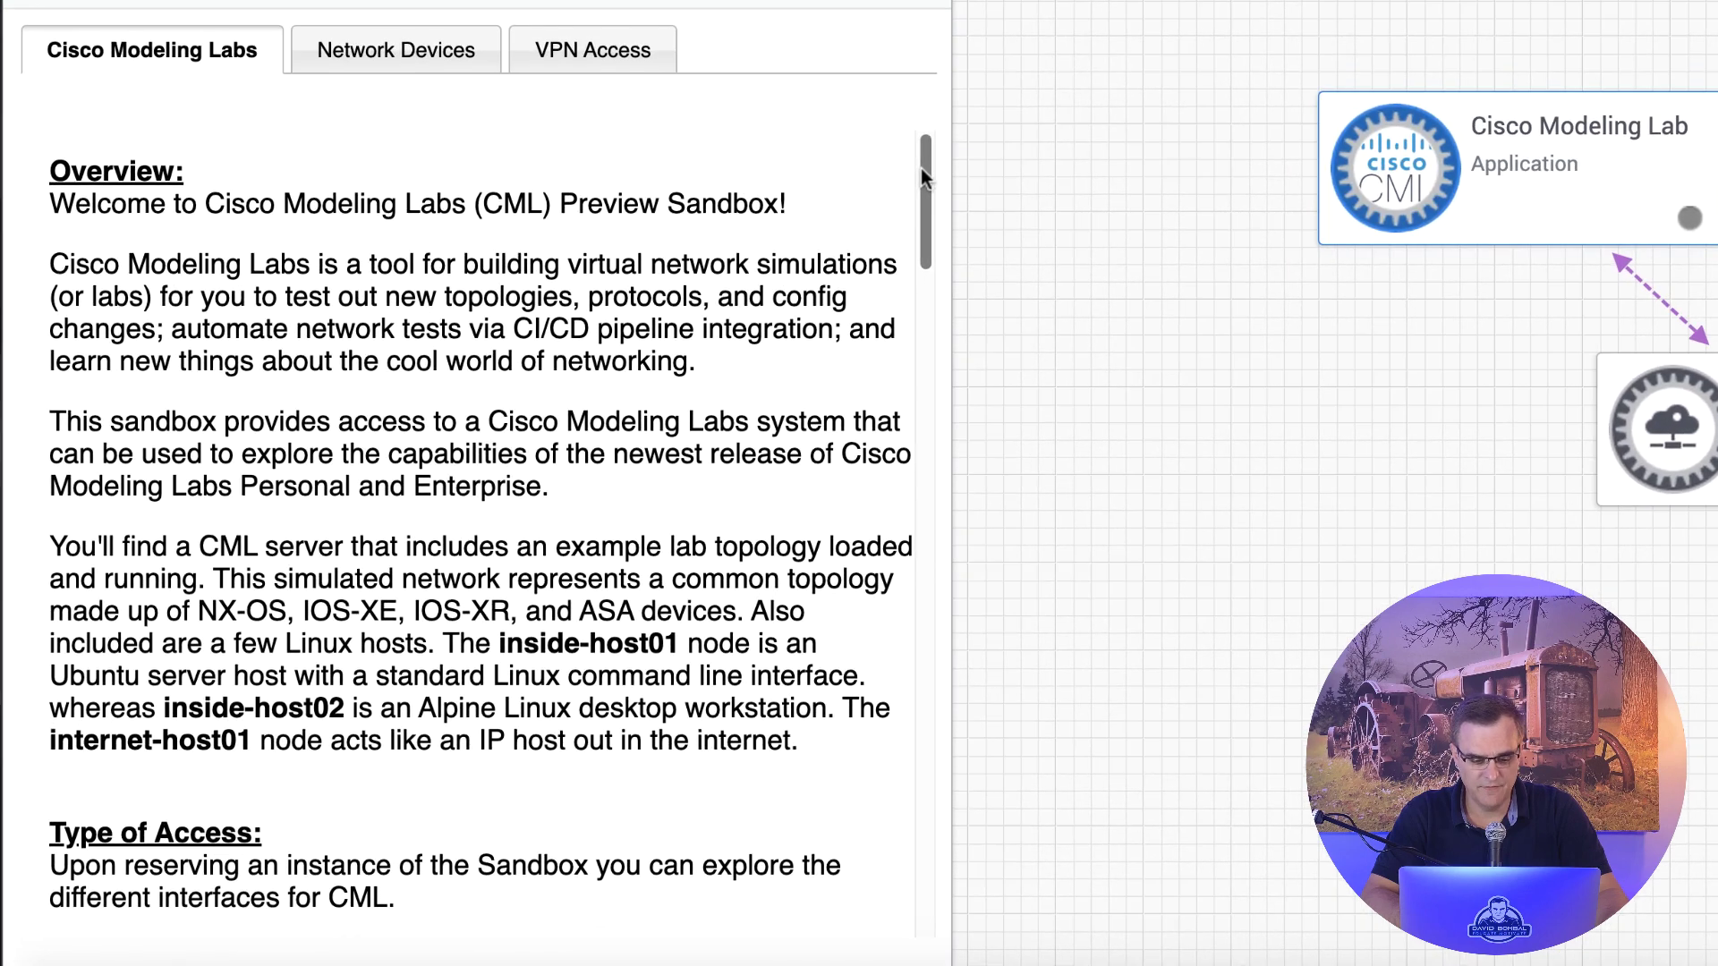
{"action": "left_click_drag", "start_coordinate": [693, 354], "coordinate": [693, 385]}
{"action": "left_click_drag", "start_coordinate": [919, 215], "coordinate": [926, 390]}
{"action": "left_click_drag", "start_coordinate": [487, 285], "coordinate": [319, 273]}
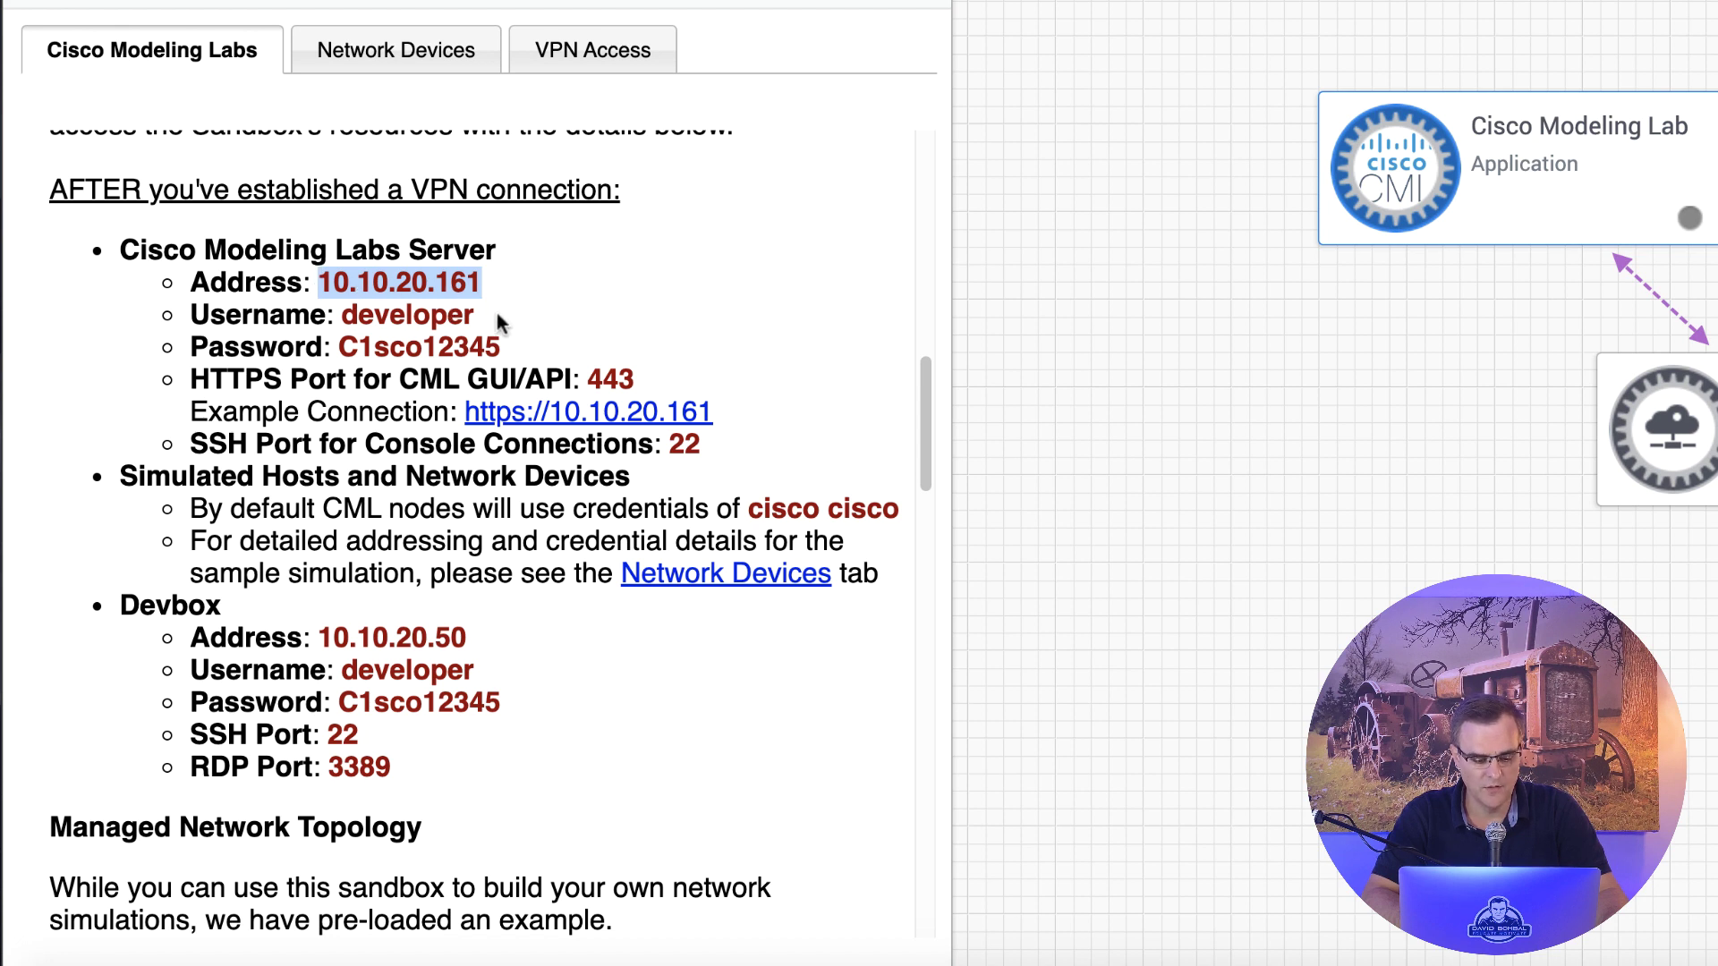
{"action": "left_click_drag", "start_coordinate": [487, 317], "coordinate": [330, 315]}
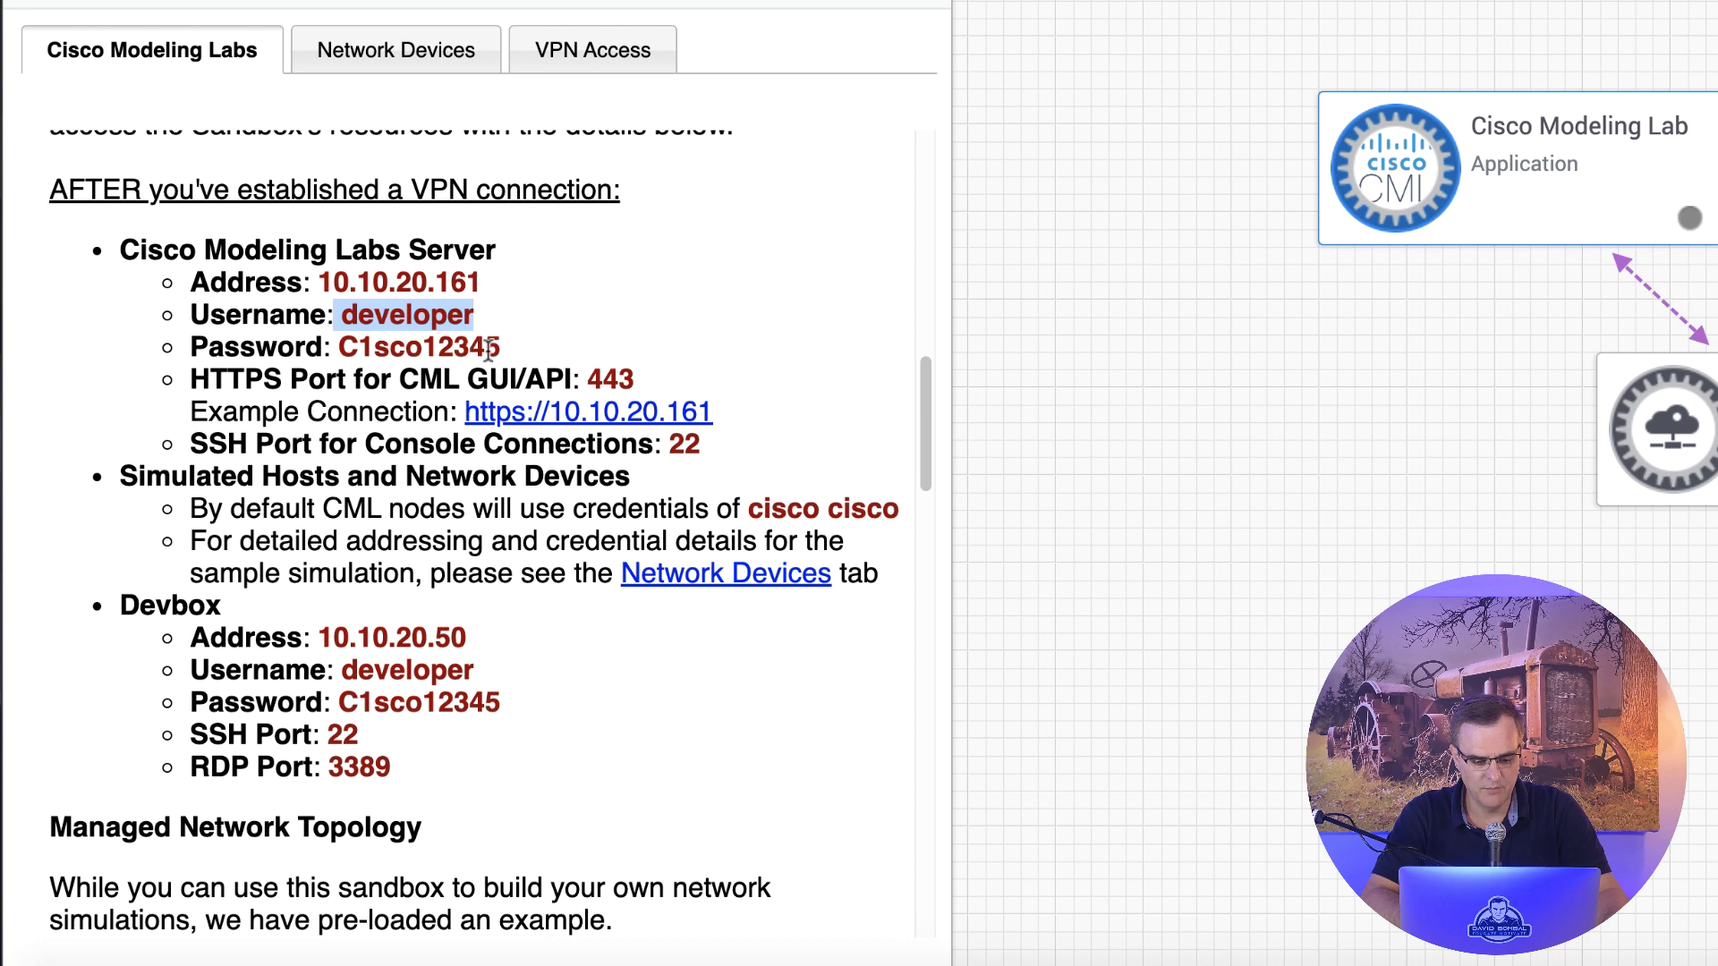
{"action": "left_click_drag", "start_coordinate": [494, 352], "coordinate": [338, 333]}
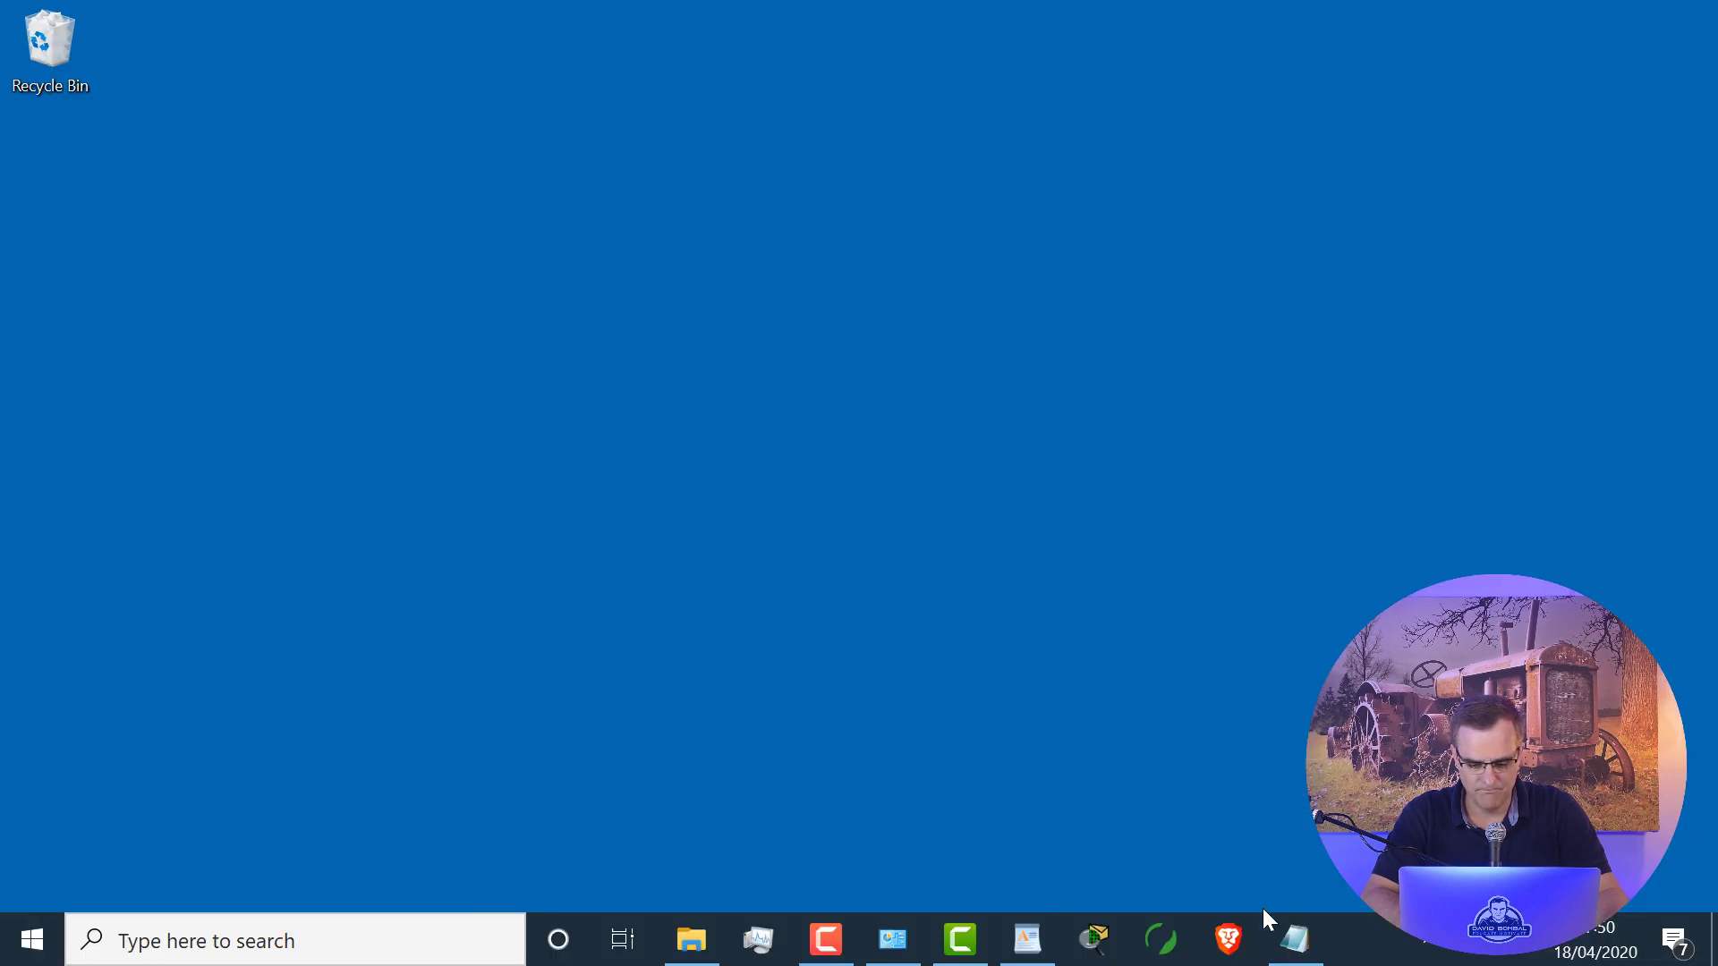
Step: Load 10.10.20.161 in Brave and proceed past the certificate warning to the CML² login page
{"action": "left_click", "coordinate": [1250, 933]}
{"action": "left_click", "coordinate": [528, 67]}
{"action": "type", "text": "10."}
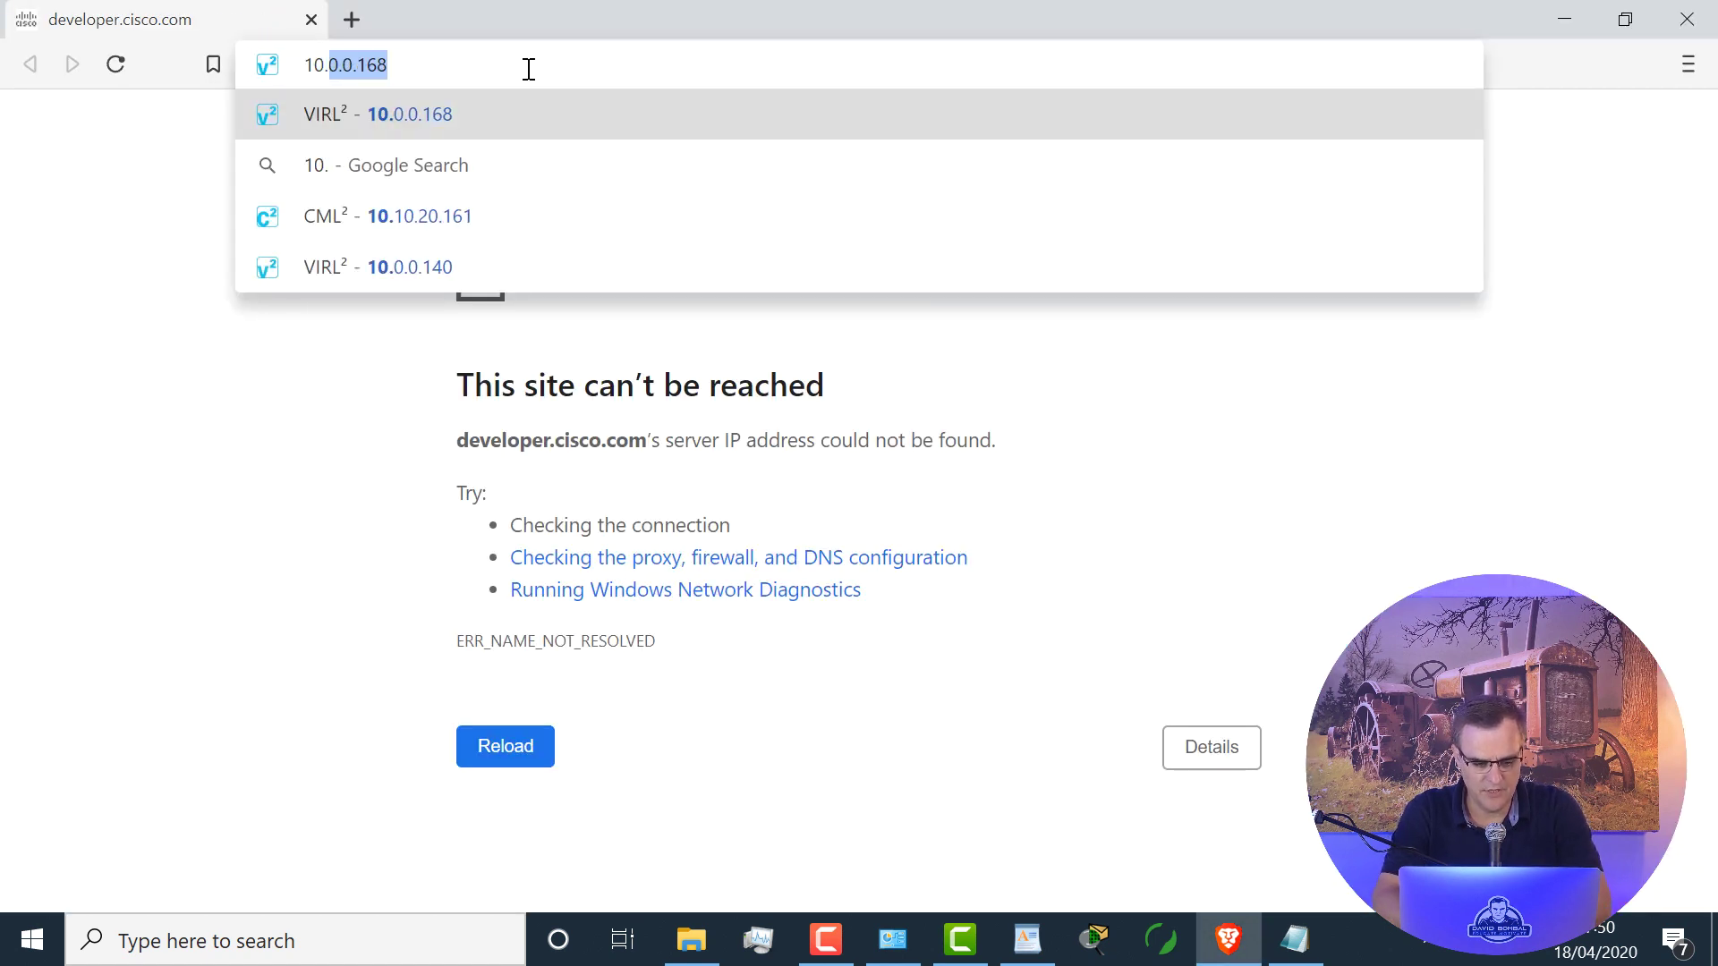
{"action": "type", "text": "10.20.1"}
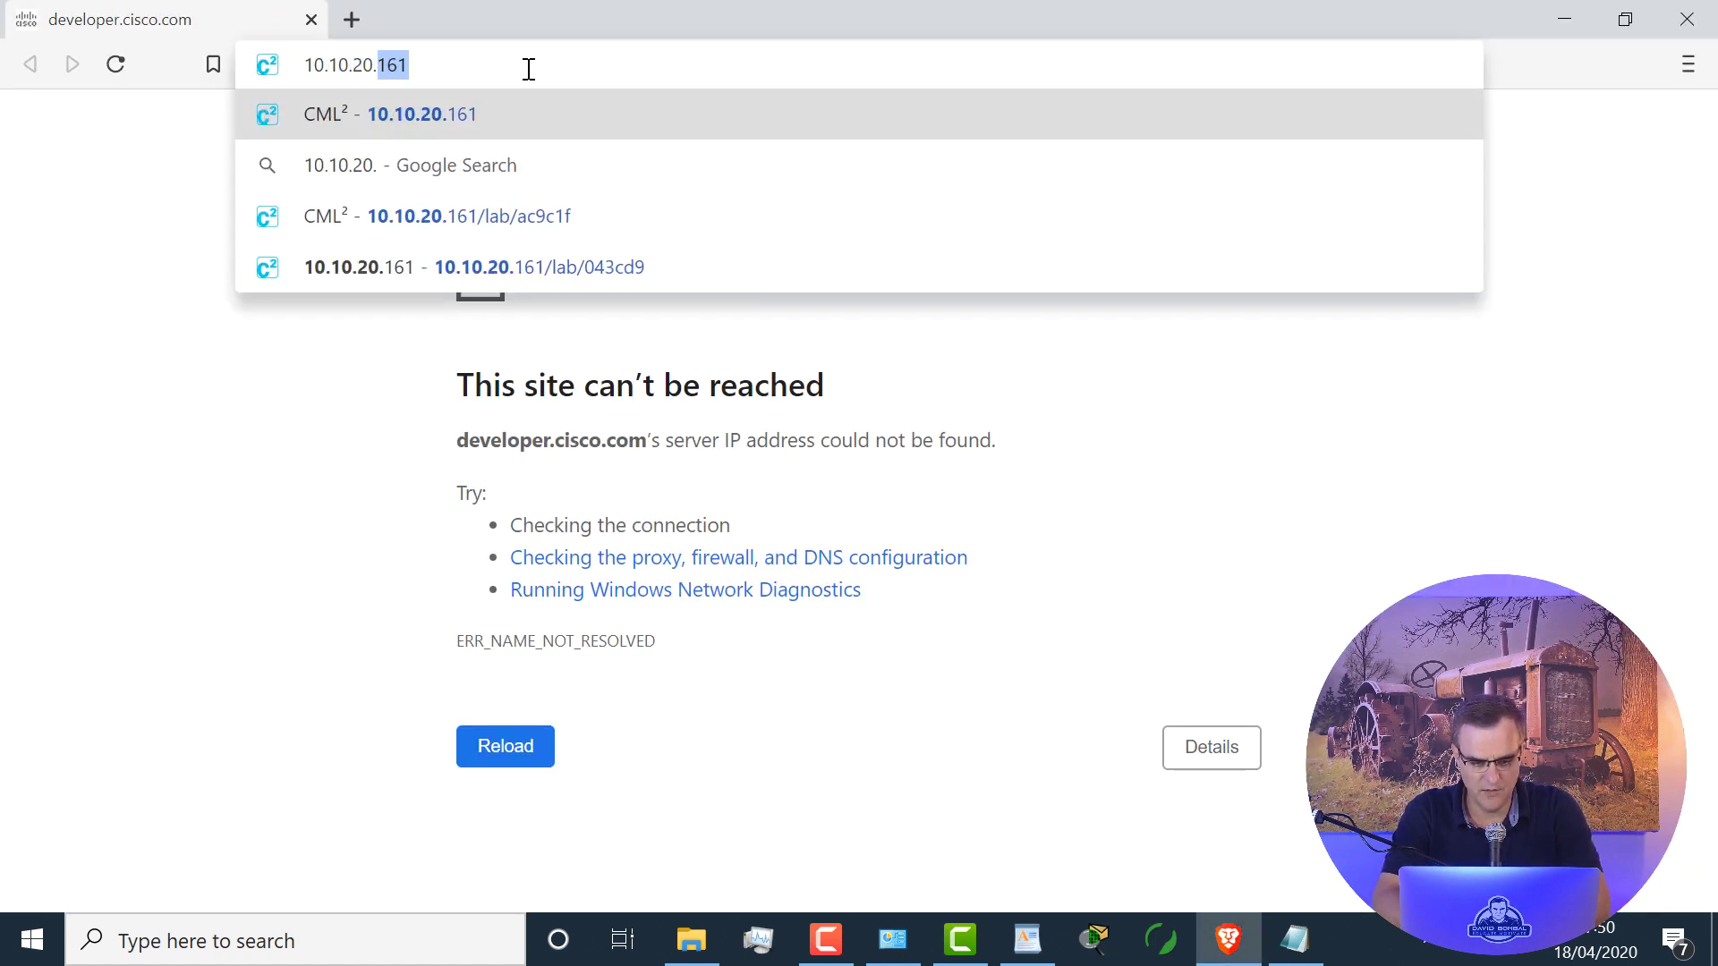
{"action": "type", "text": "6"}
{"action": "key", "text": "Return"}
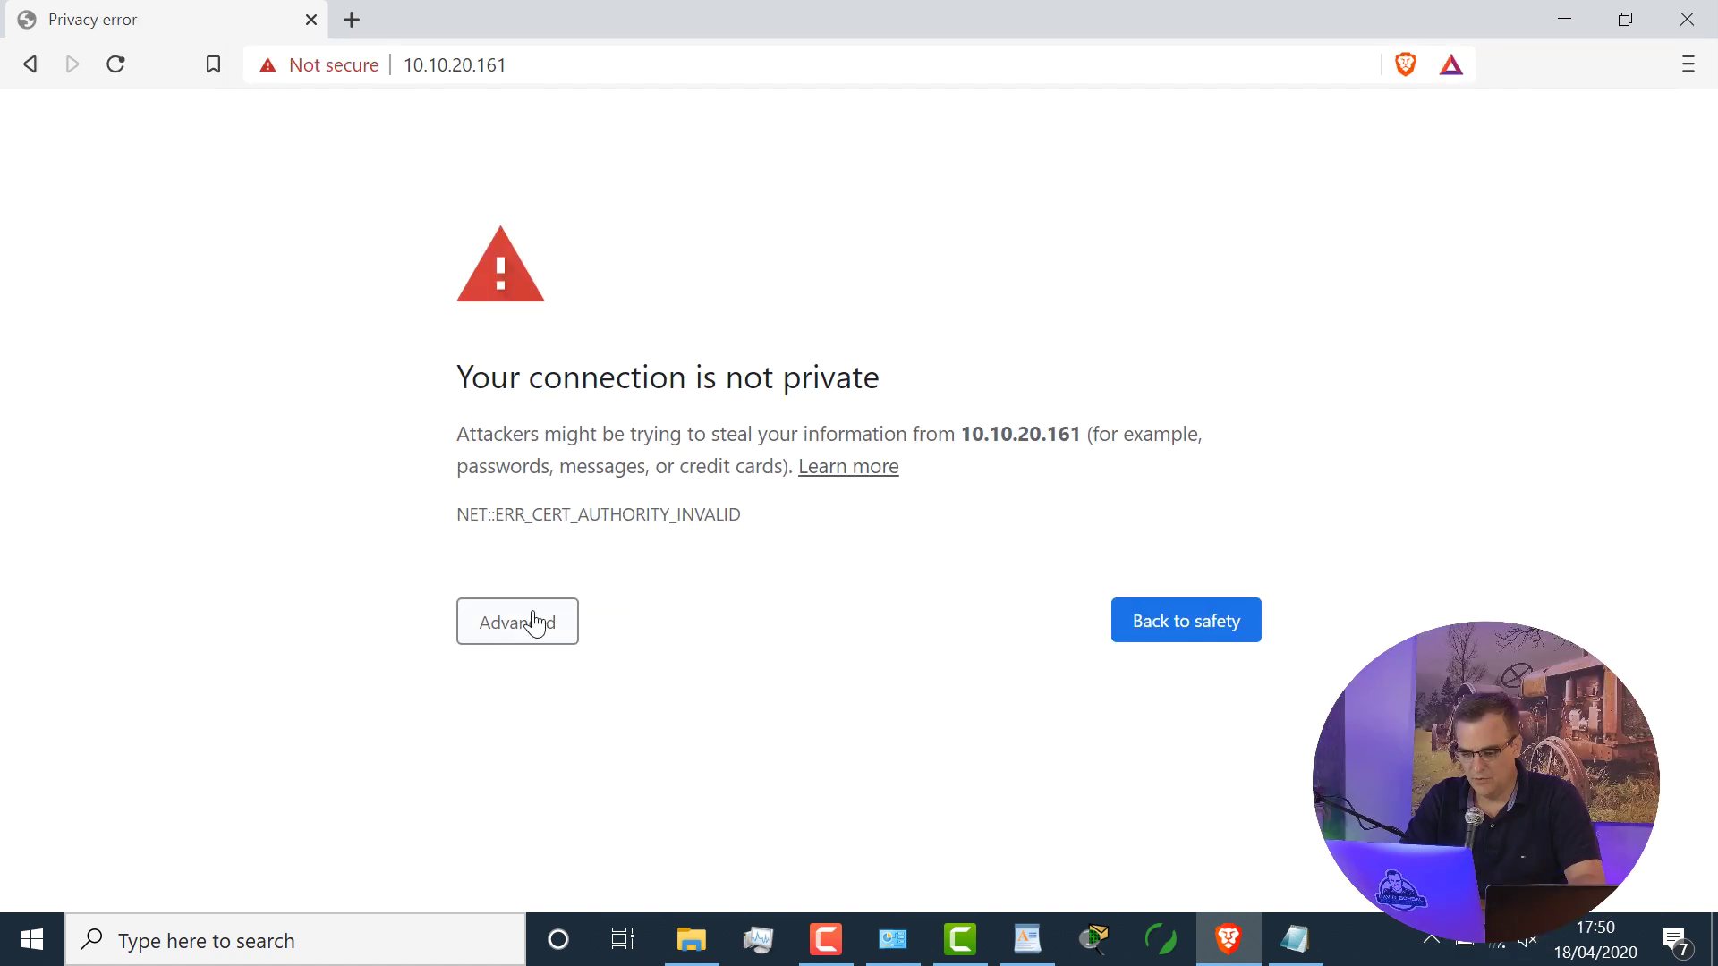
{"action": "left_click", "coordinate": [535, 624]}
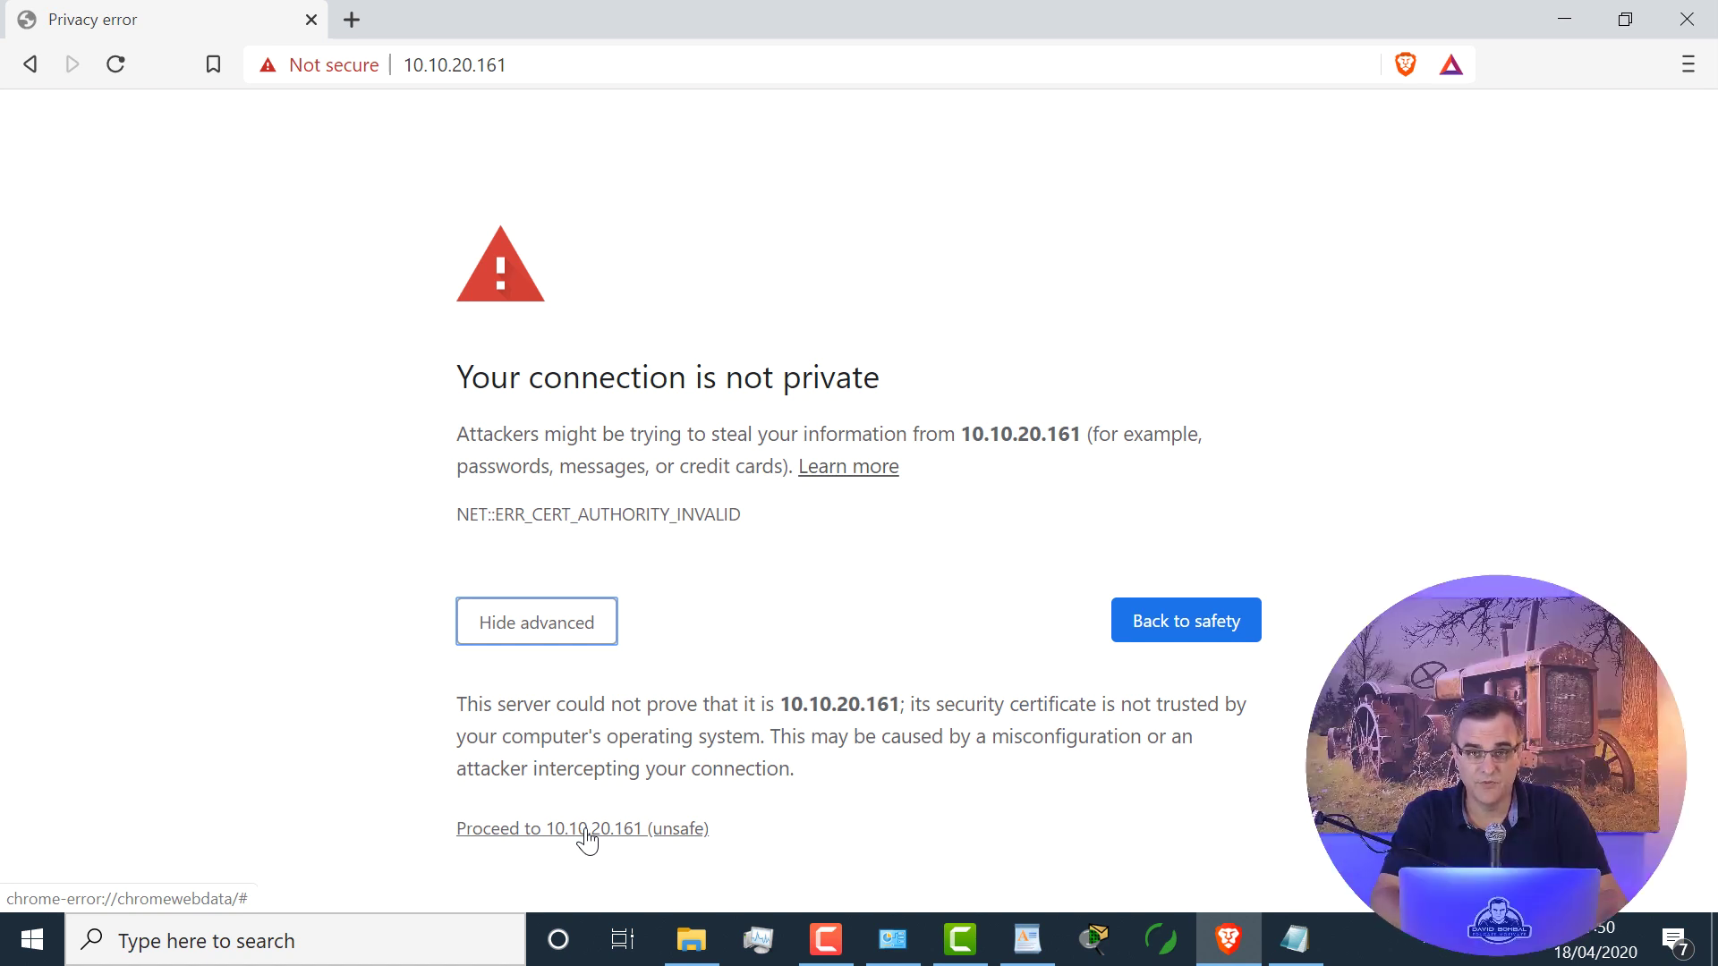
{"action": "left_click", "coordinate": [586, 832]}
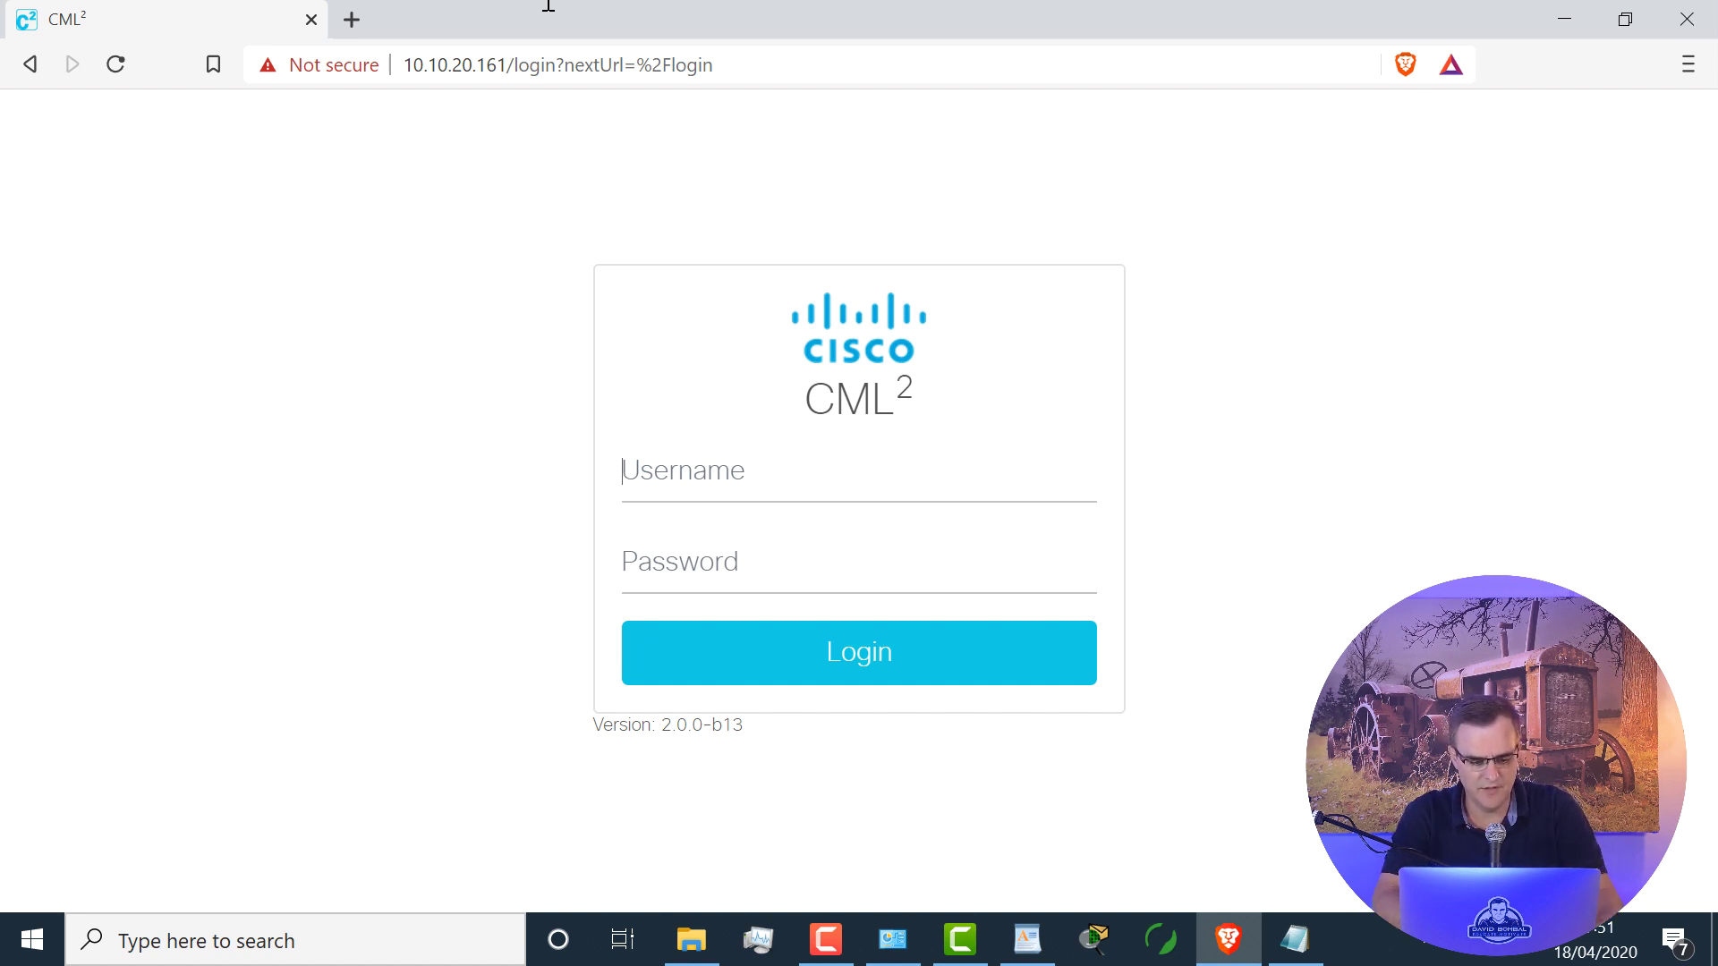
Step: Log in to CML² with the sandbox username and password, then start a ping google.com command
{"action": "type", "text": "devel"}
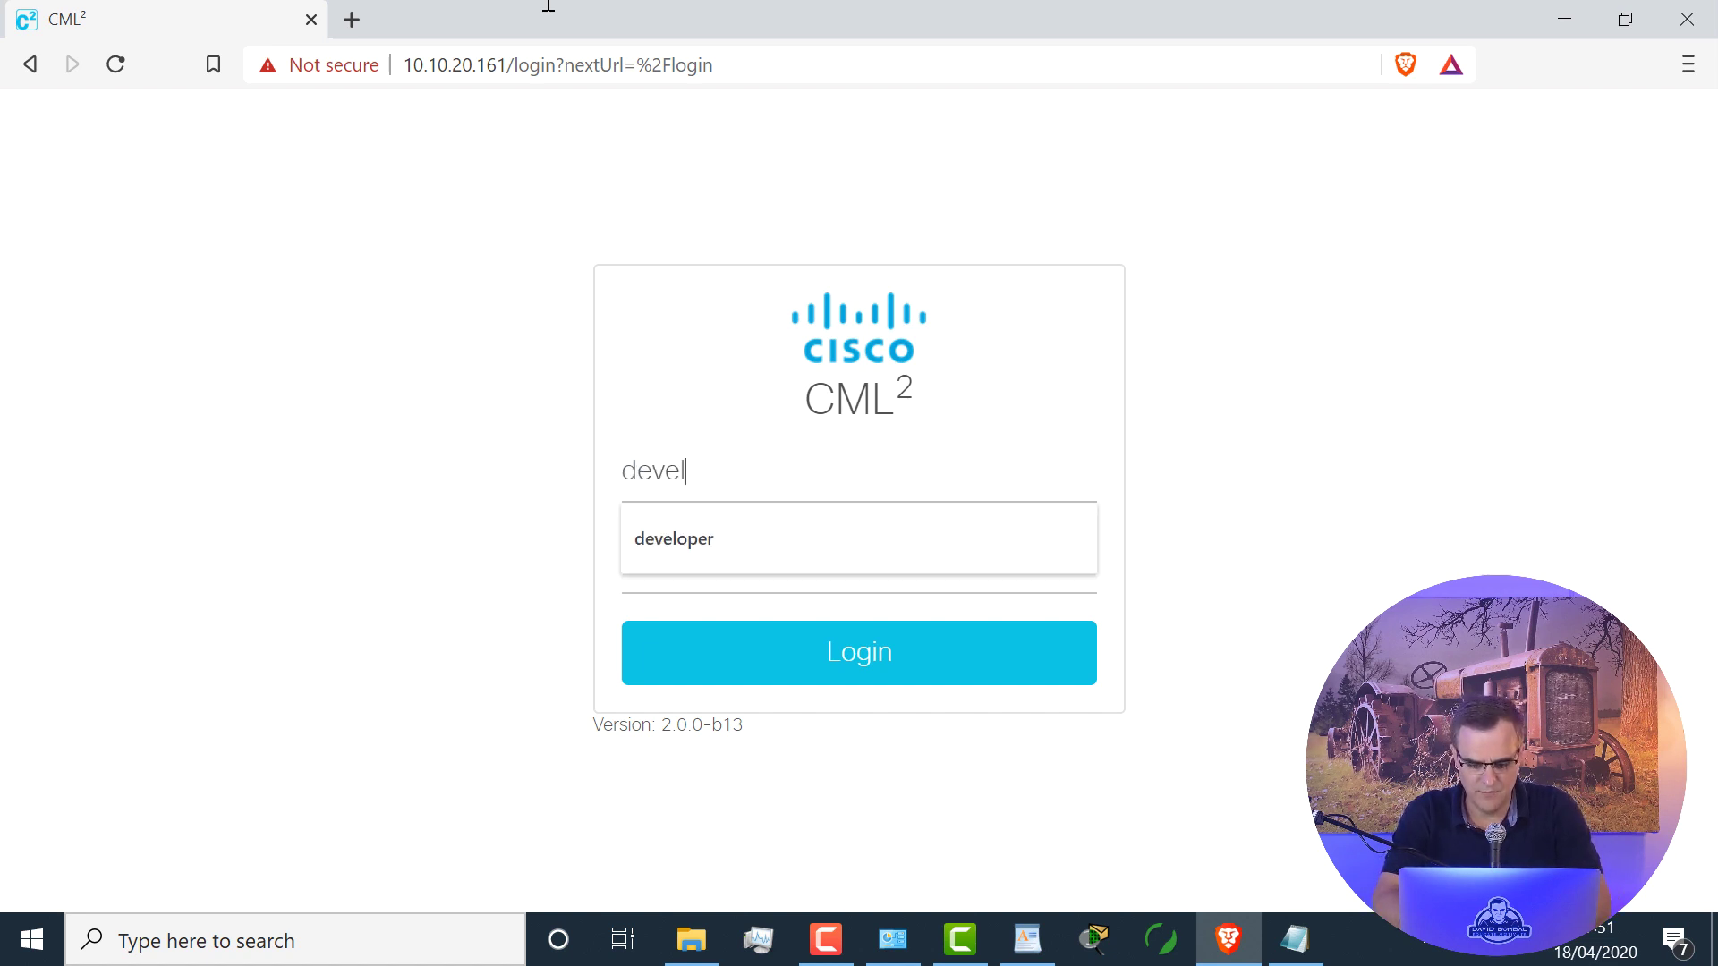
{"action": "type", "text": "oper"}
{"action": "key", "text": "Tab"}
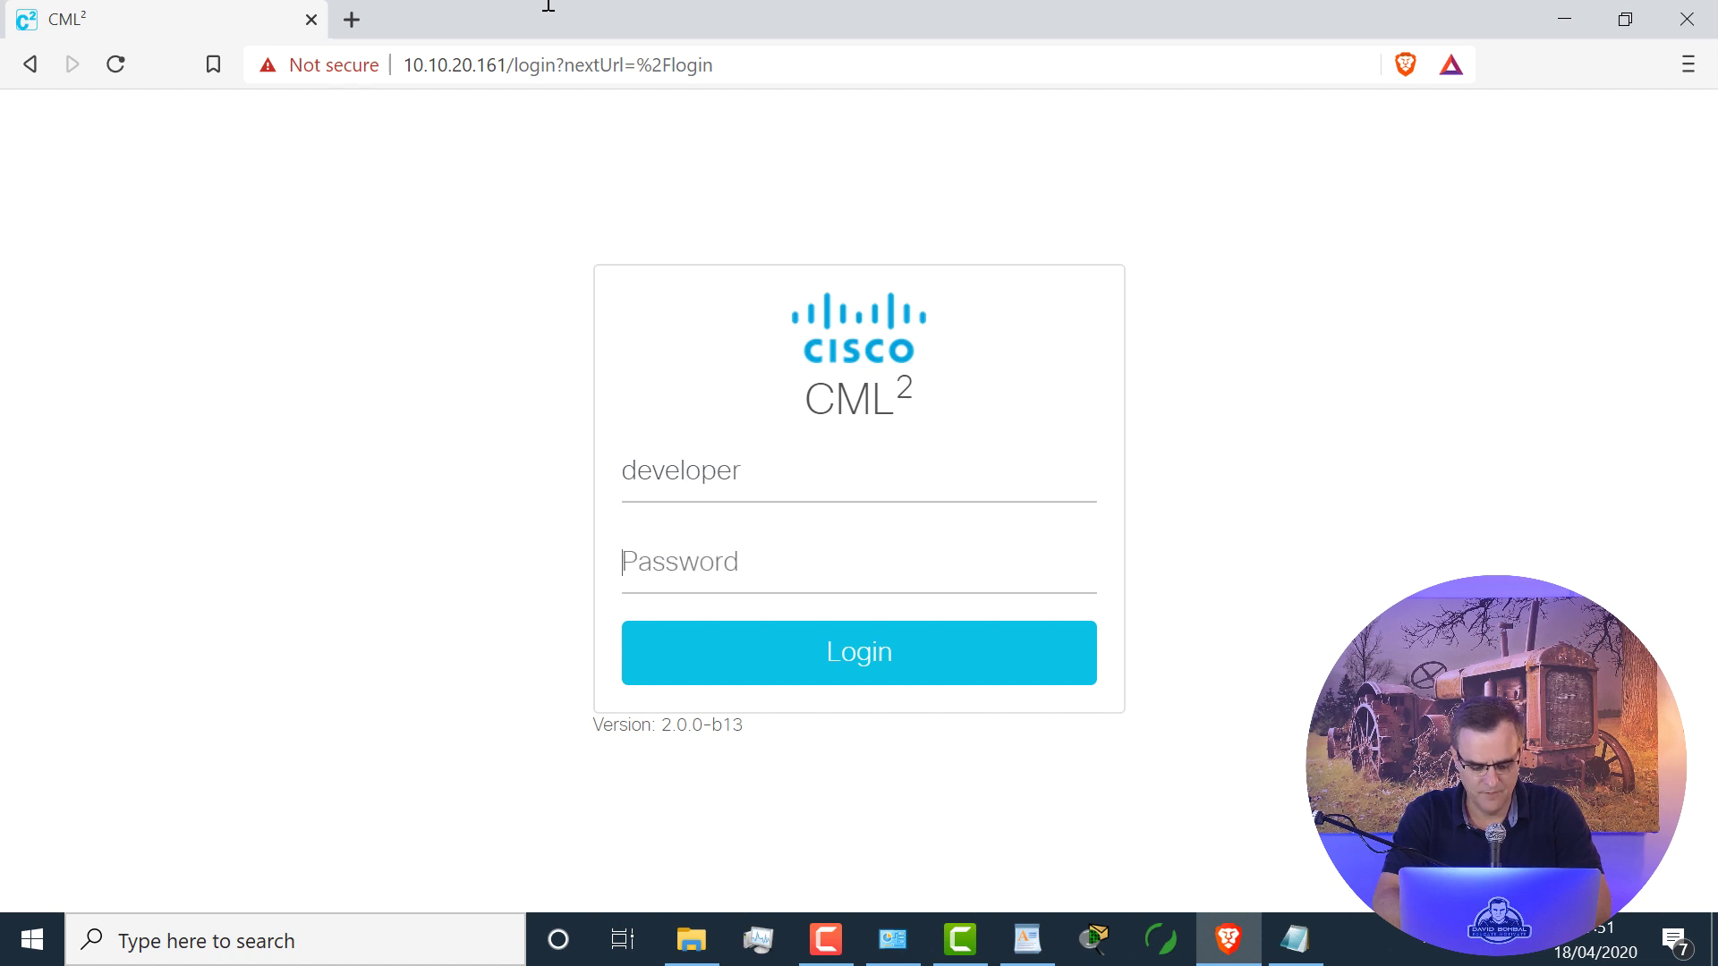
{"action": "type", "text": "•"}
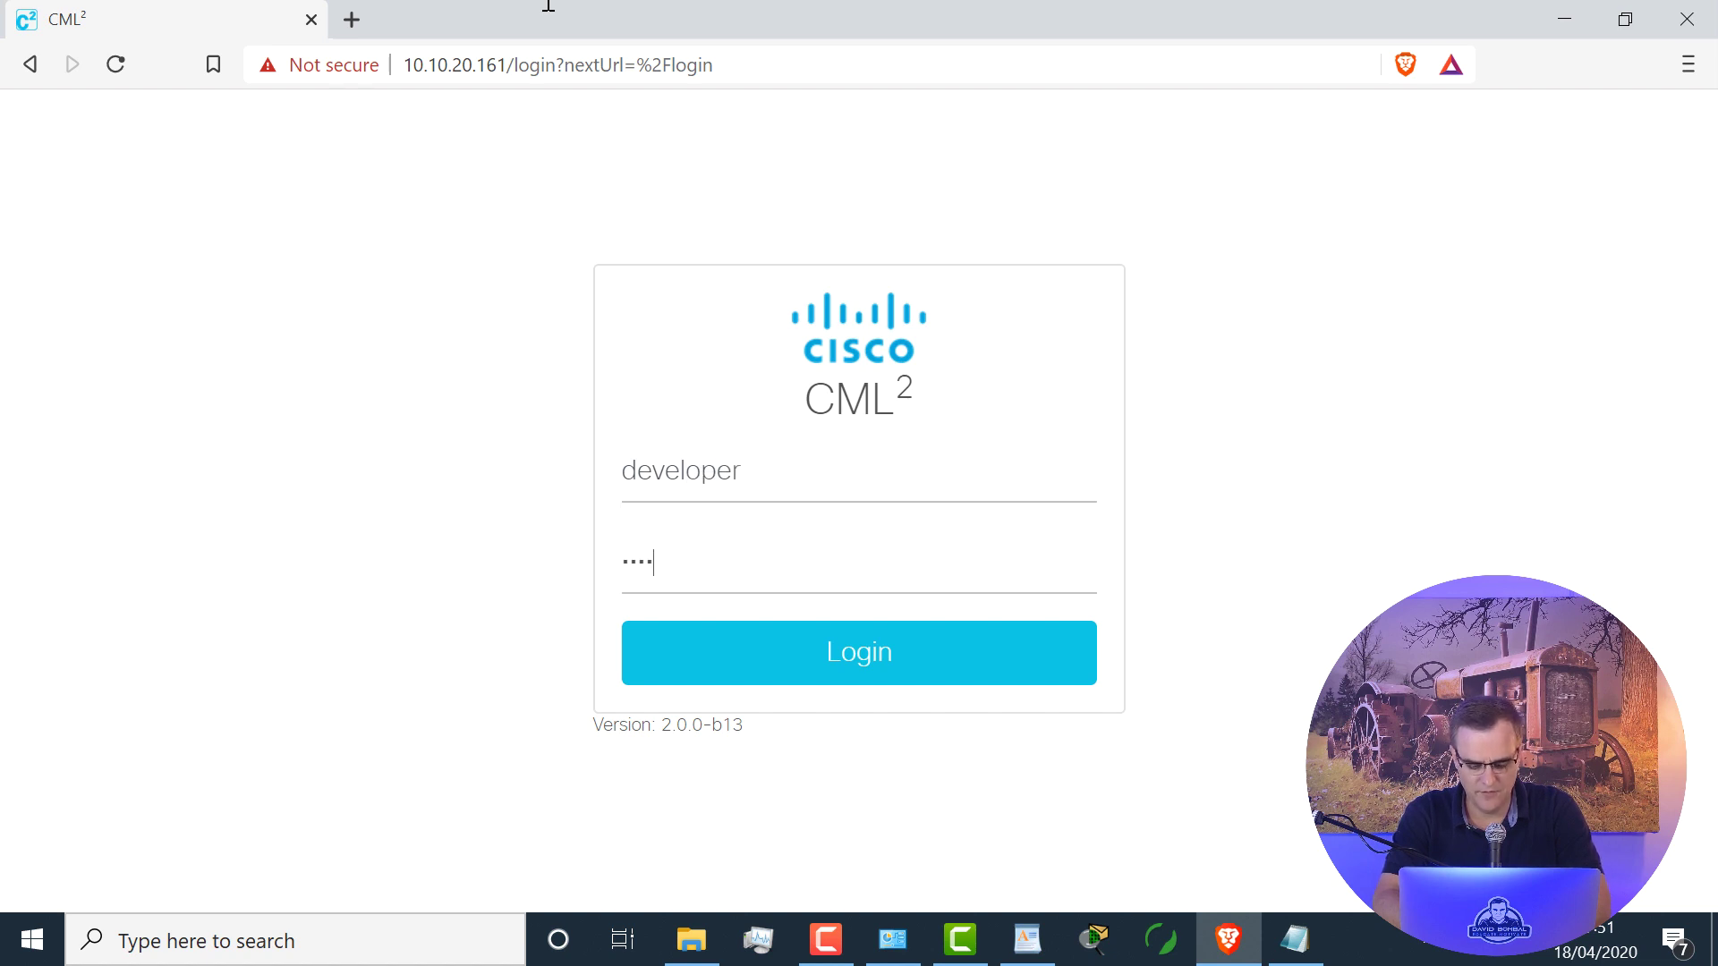
{"action": "type", "text": "•••••••••"}
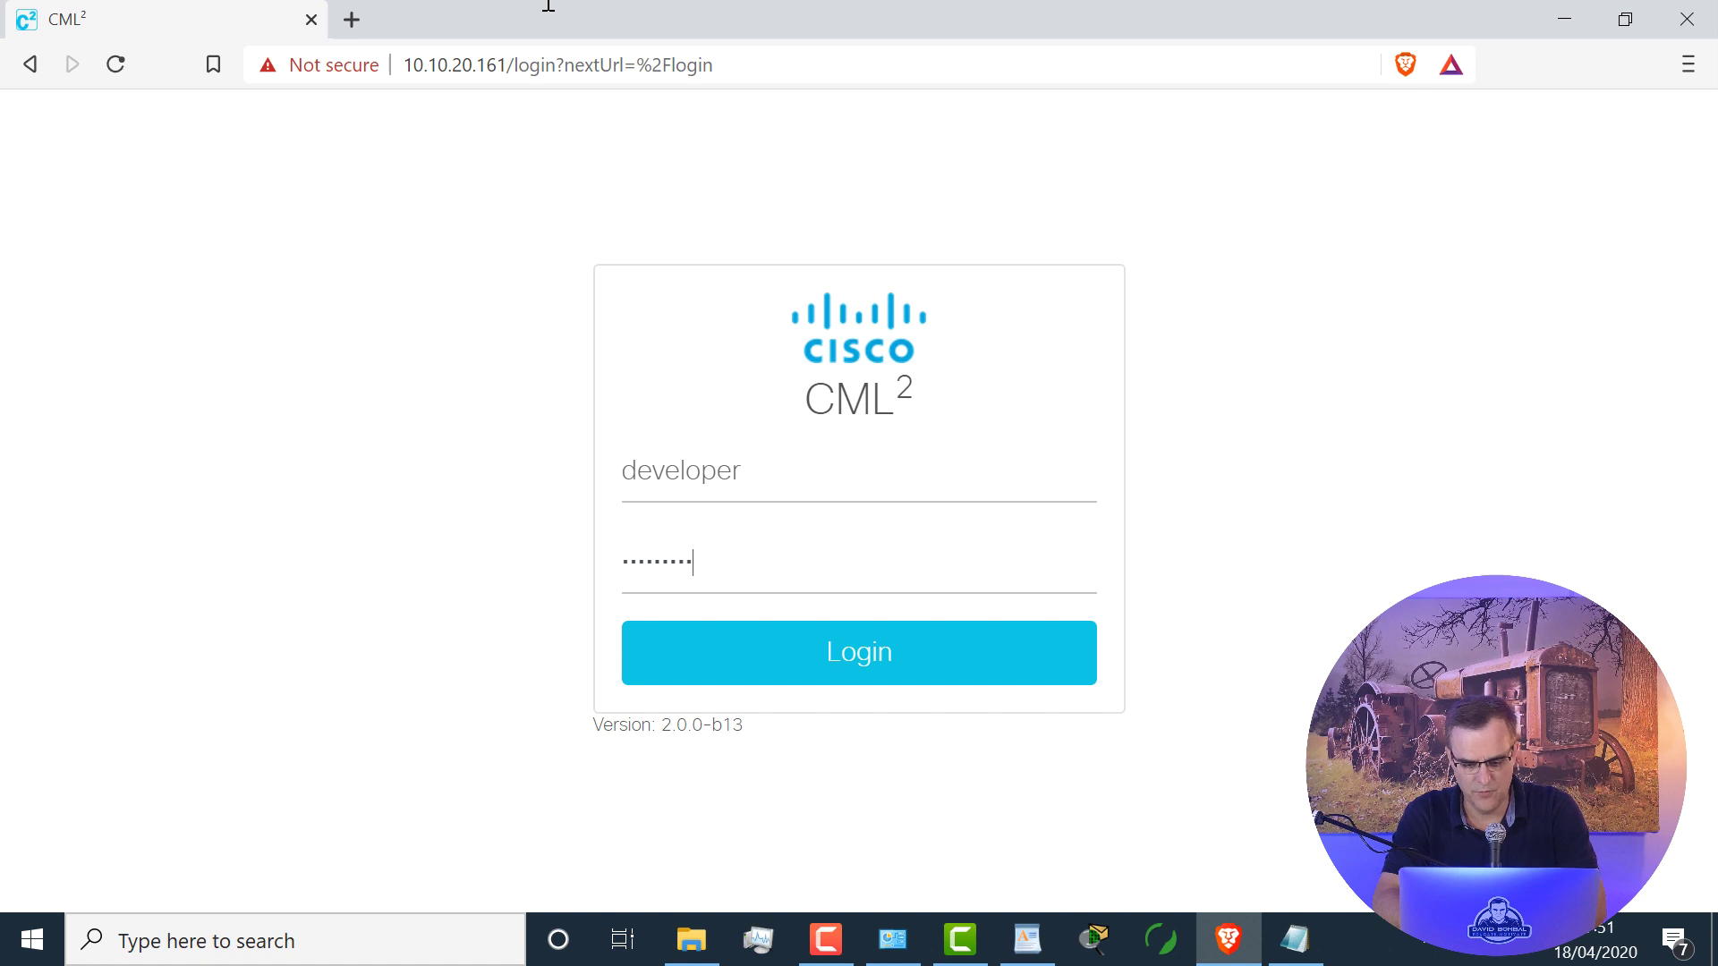
{"action": "left_click", "coordinate": [852, 659]}
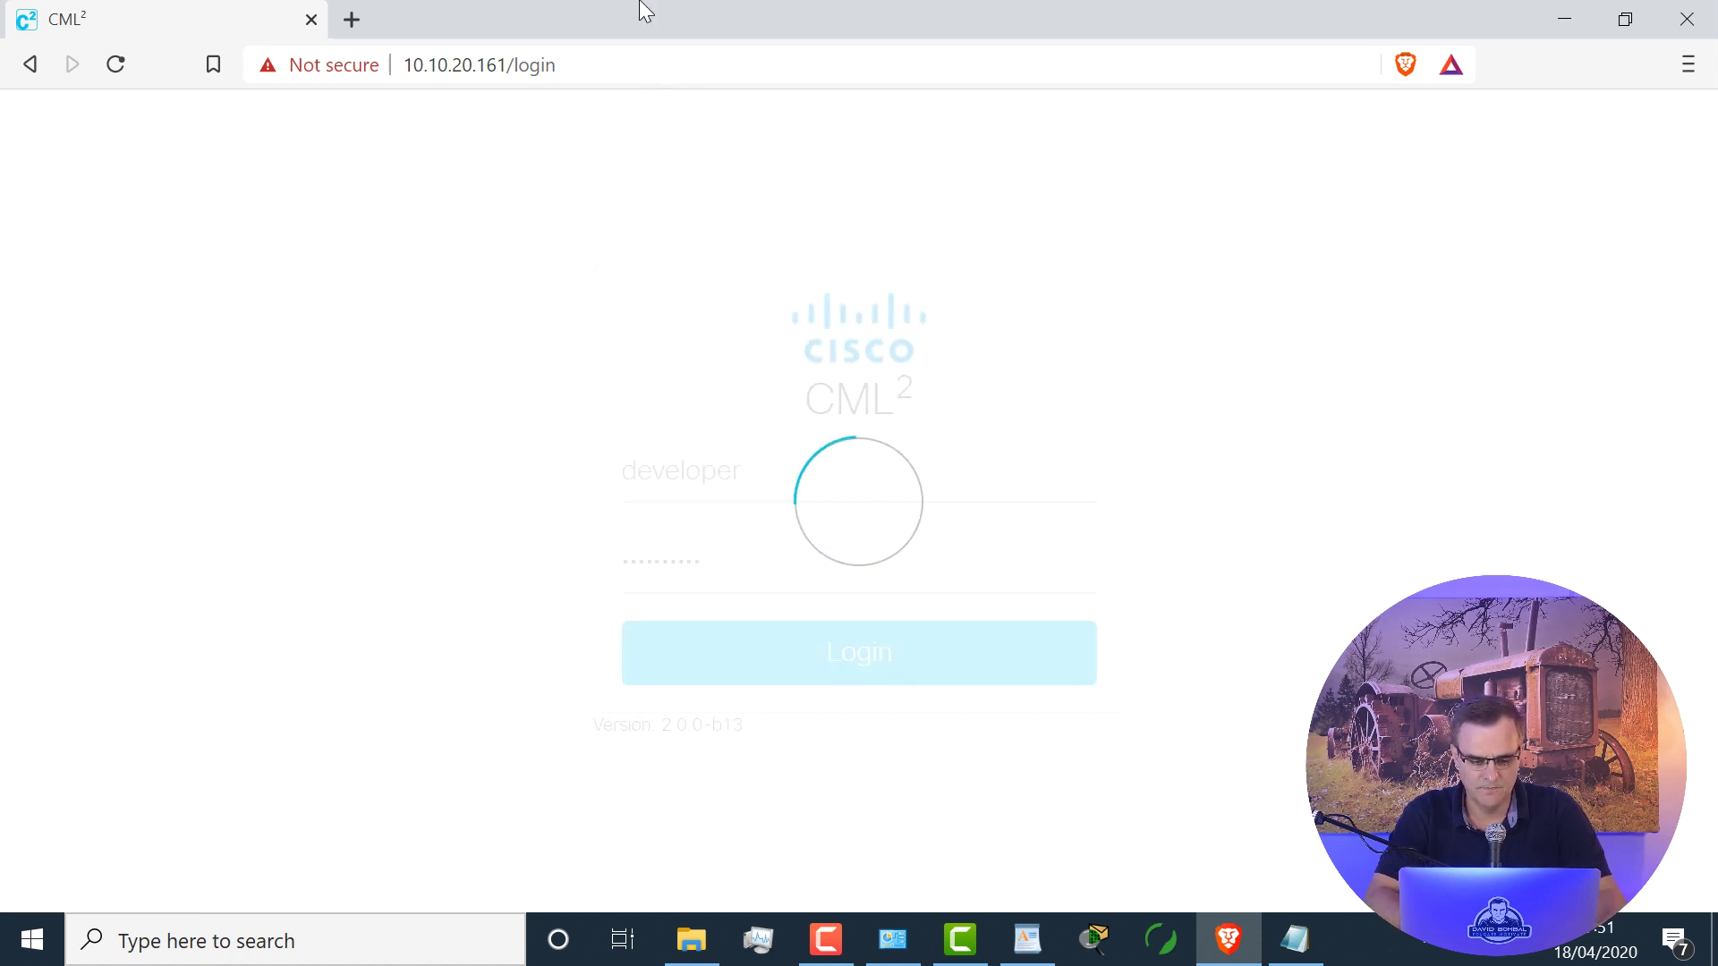
{"action": "type", "text": "pin"}
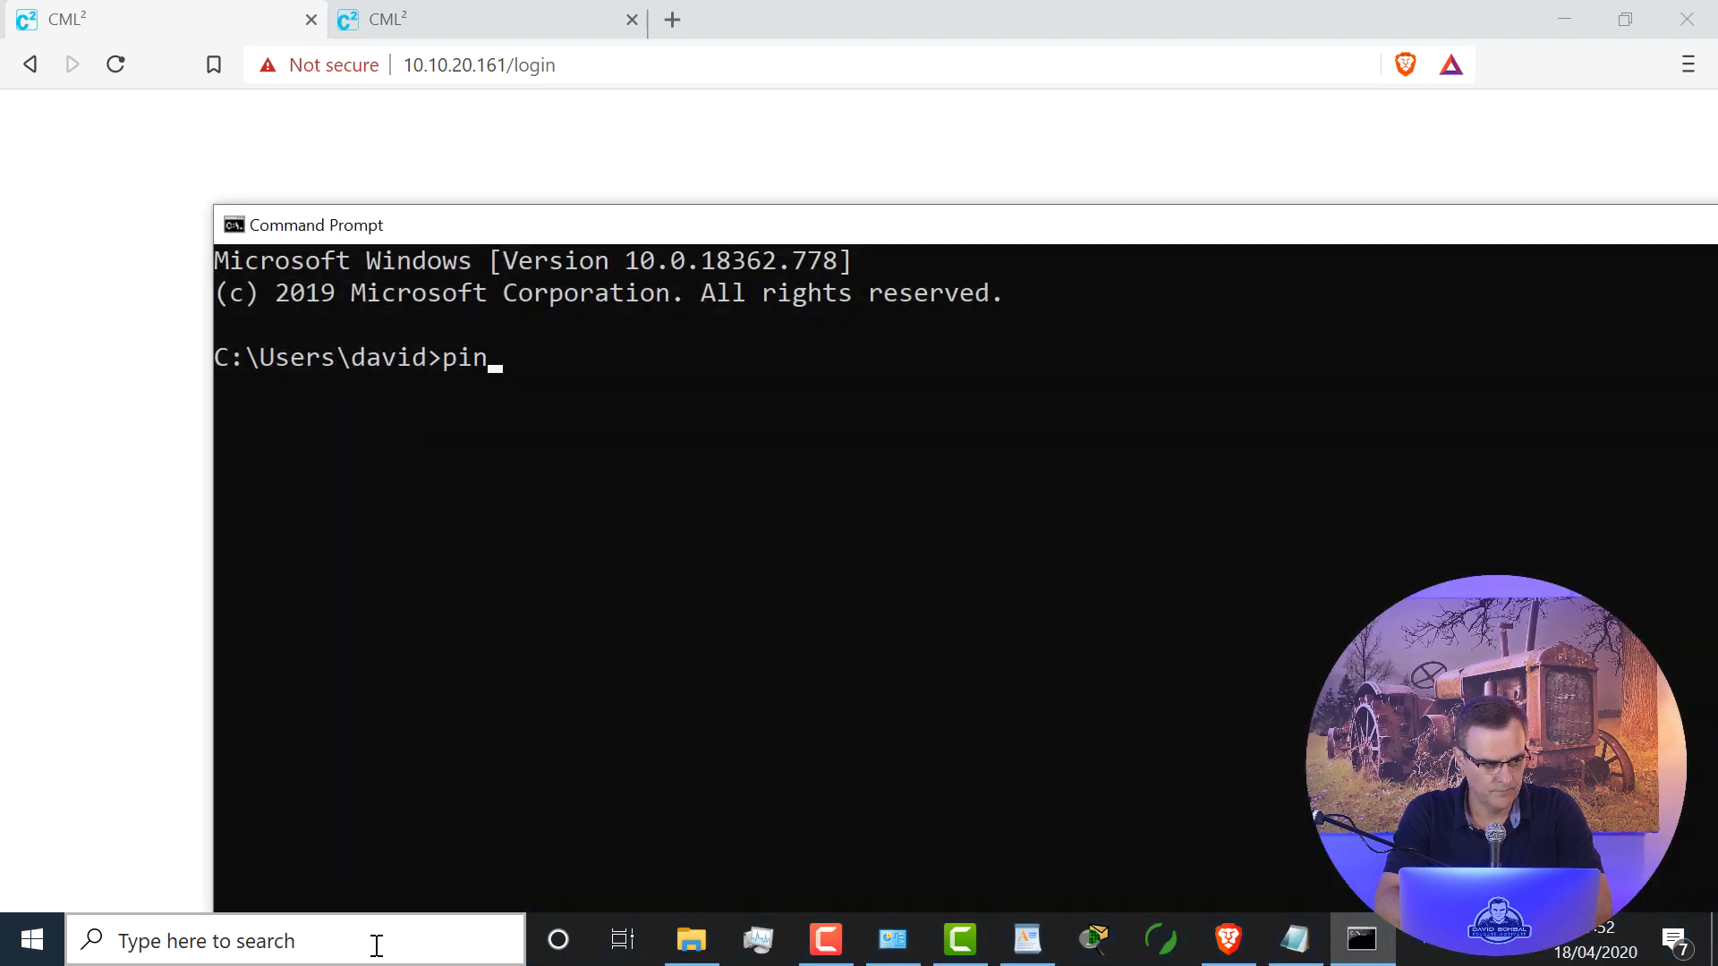
{"action": "type", "text": "g google.com"}
Step: Run ping google.com repeatedly, each attempt failing to find the host
{"action": "key", "text": "Return"}
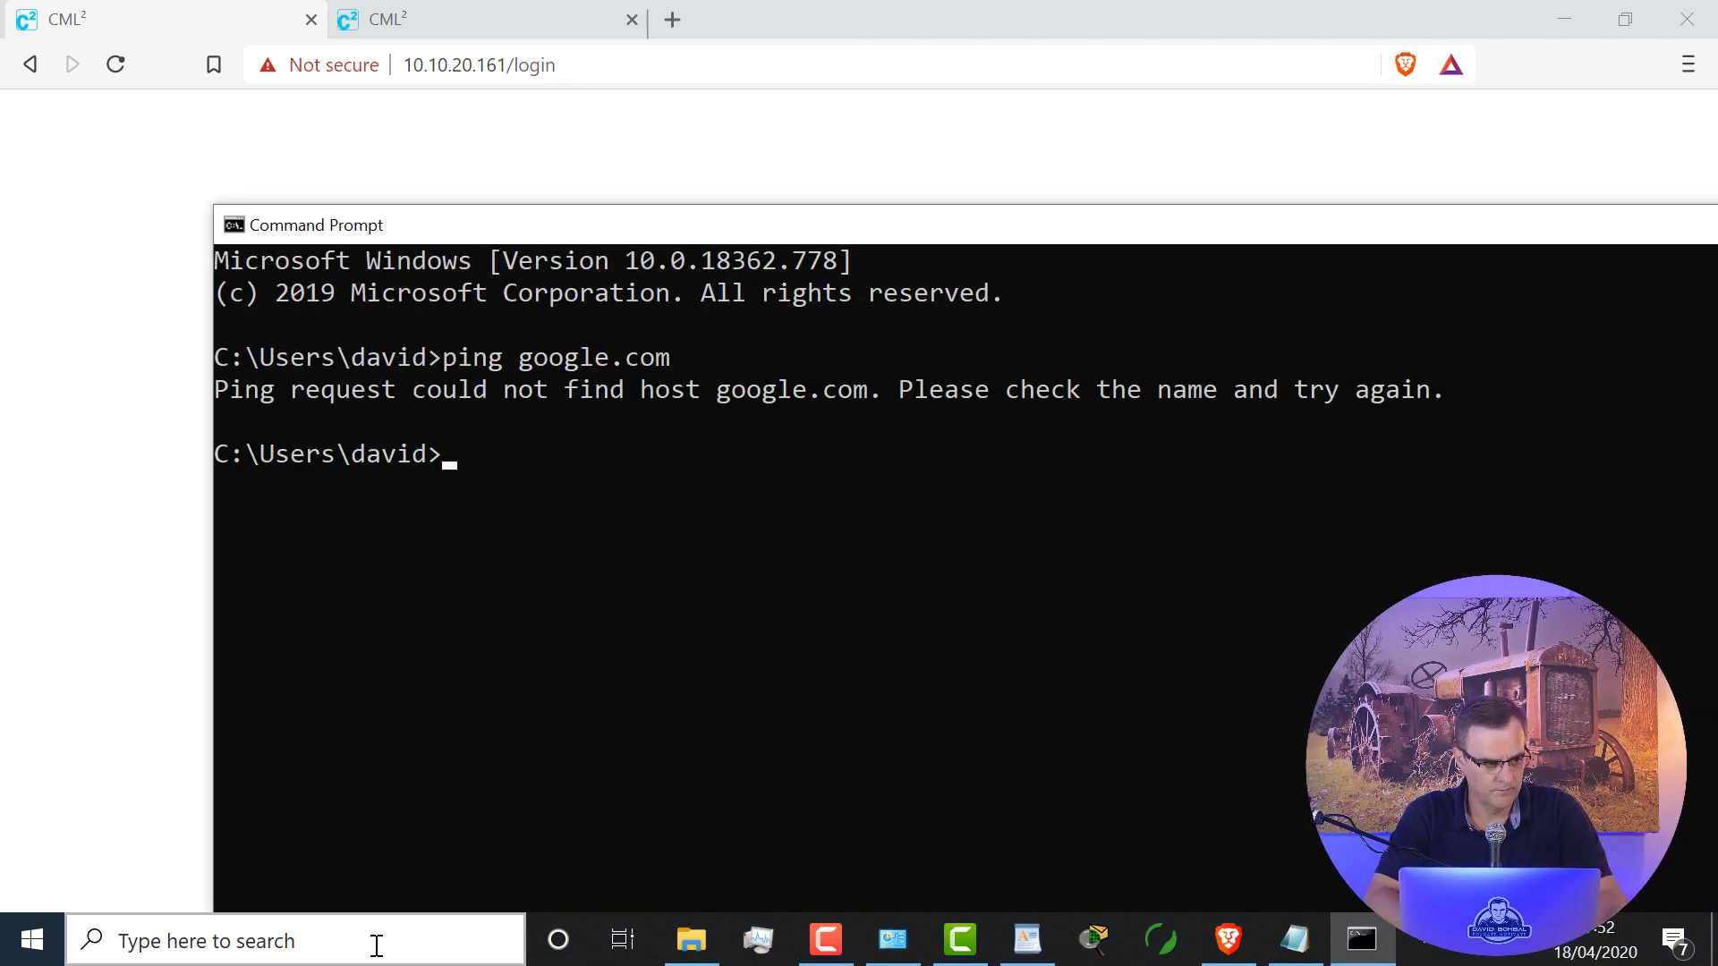
{"action": "key", "text": "Up"}
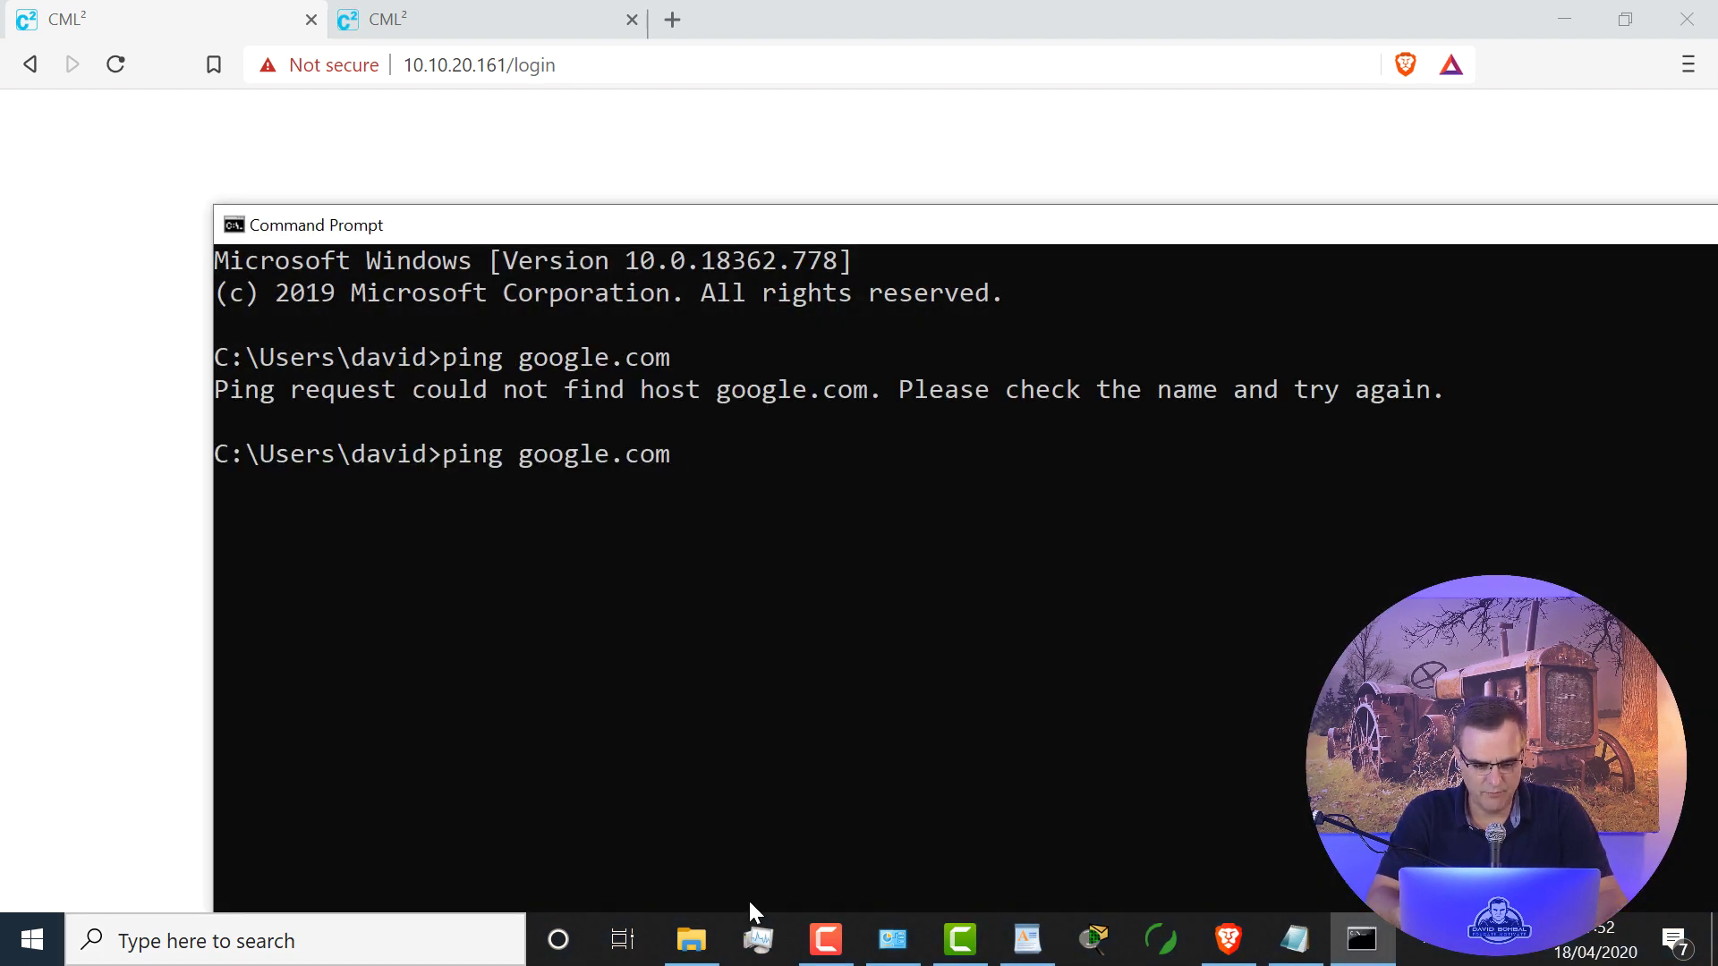
{"action": "key", "text": "Return"}
{"action": "key", "text": "Up"}
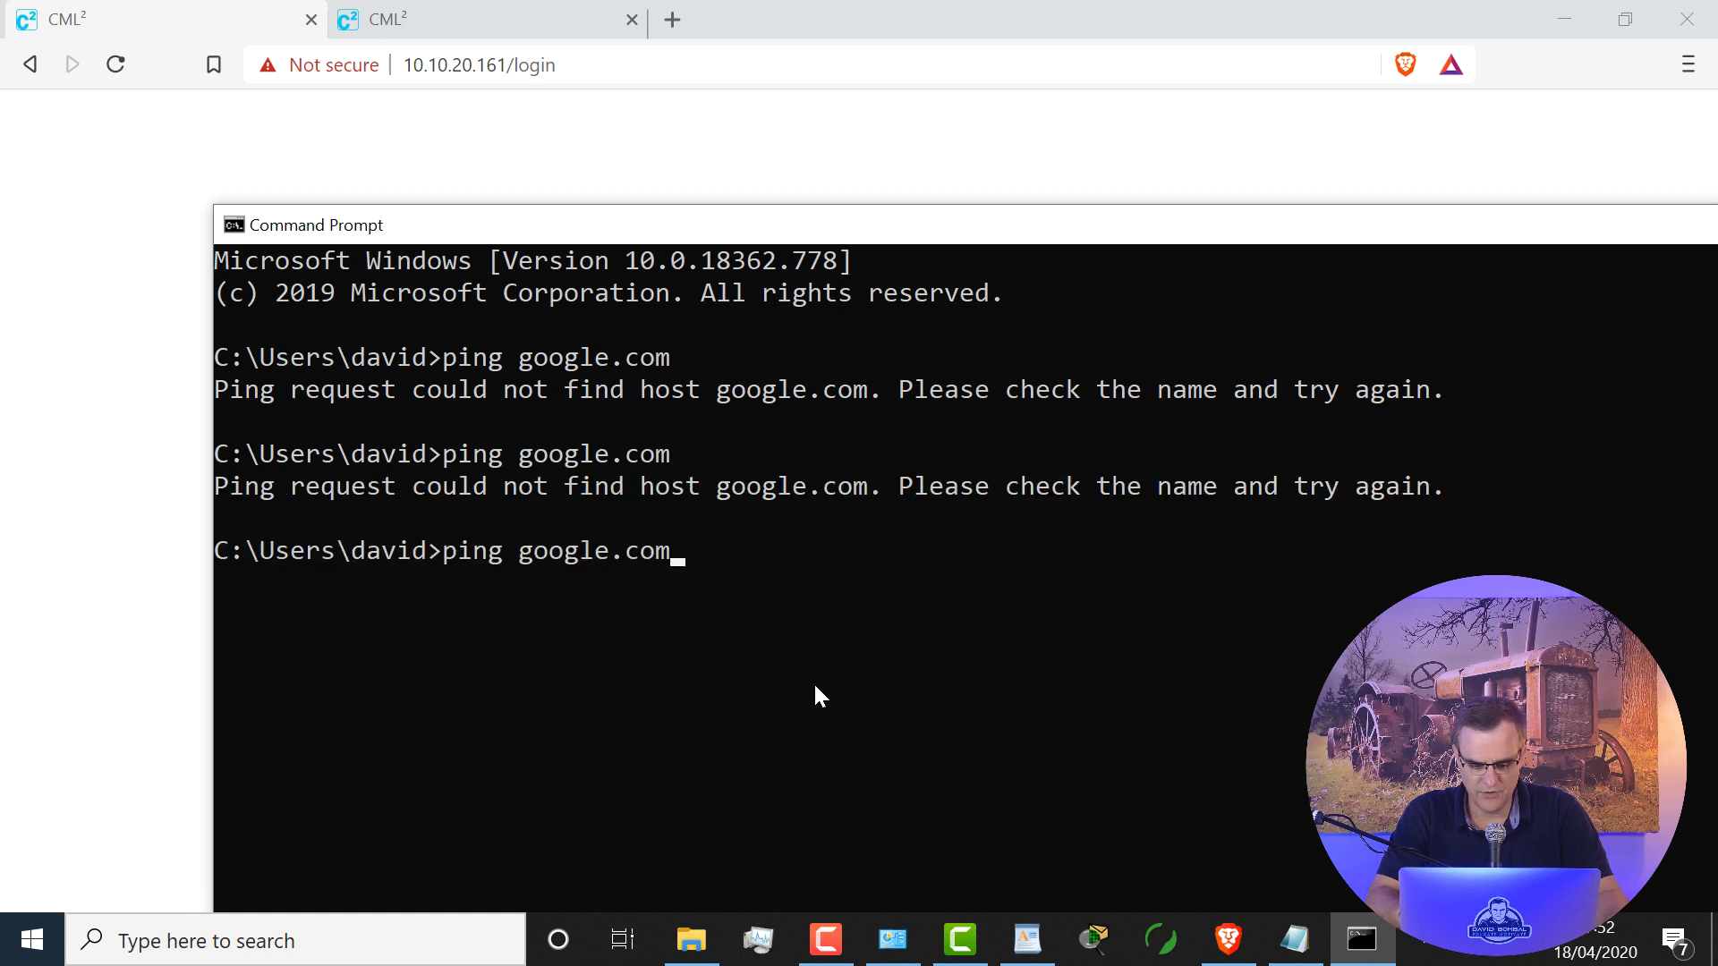
{"action": "key", "text": "Return"}
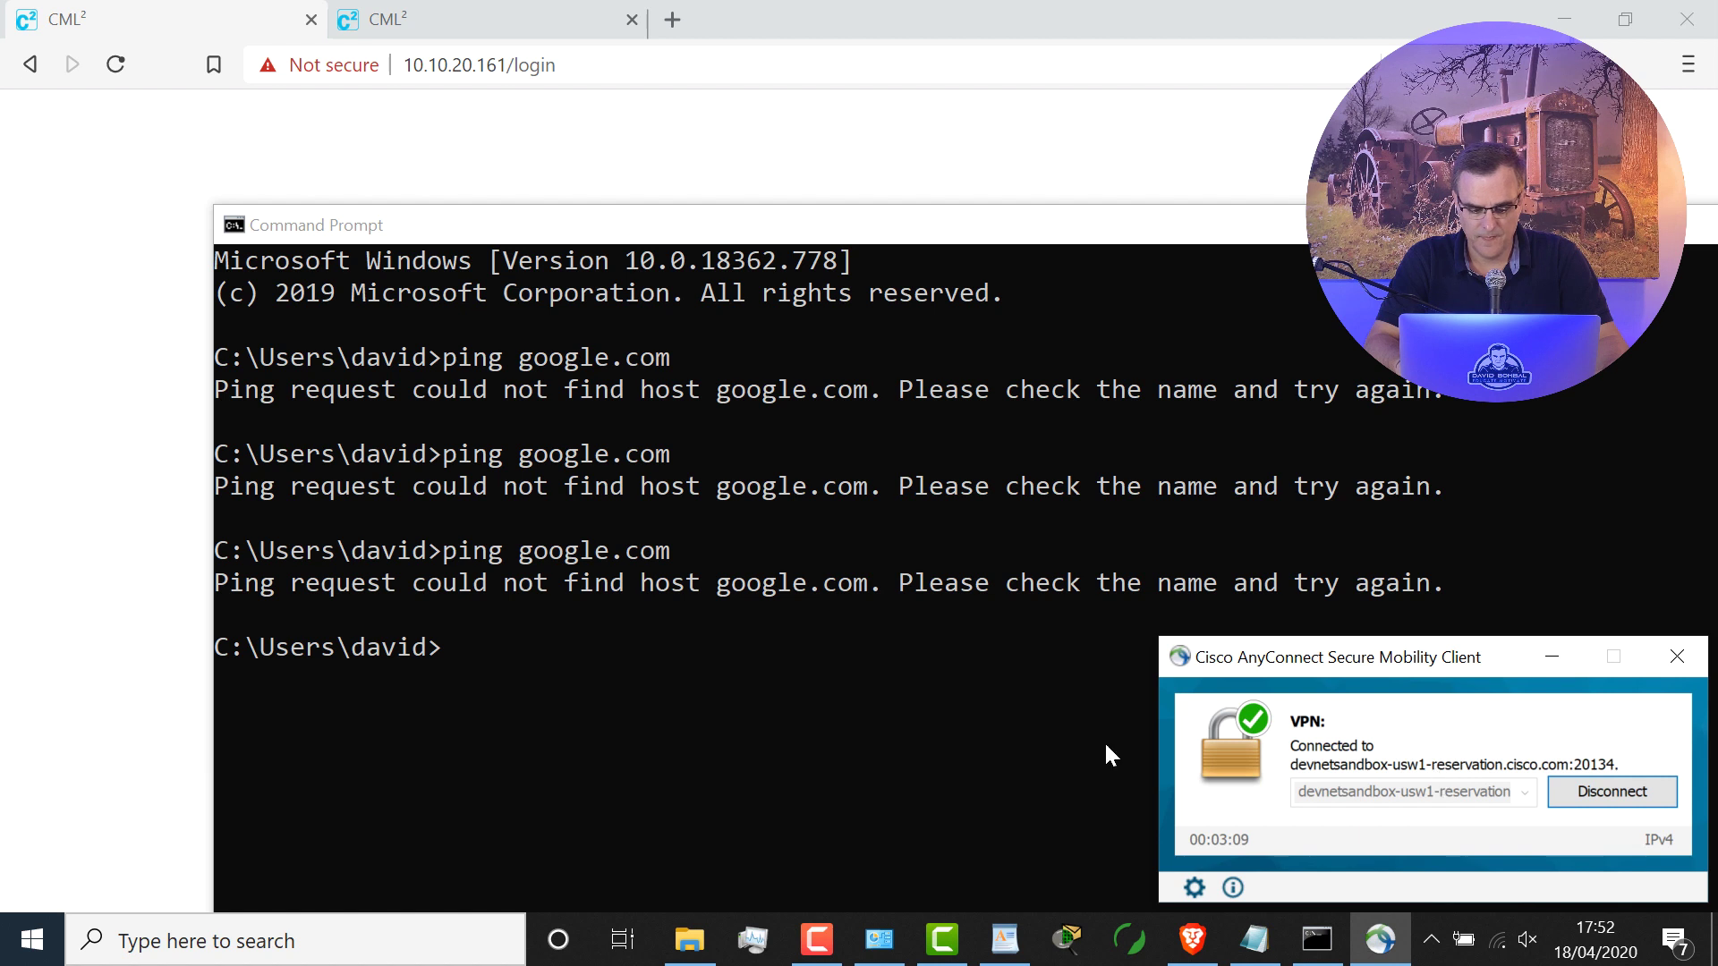
{"action": "left_click", "coordinate": [743, 667]}
{"action": "key", "text": "Up"}
{"action": "key", "text": "Return"}
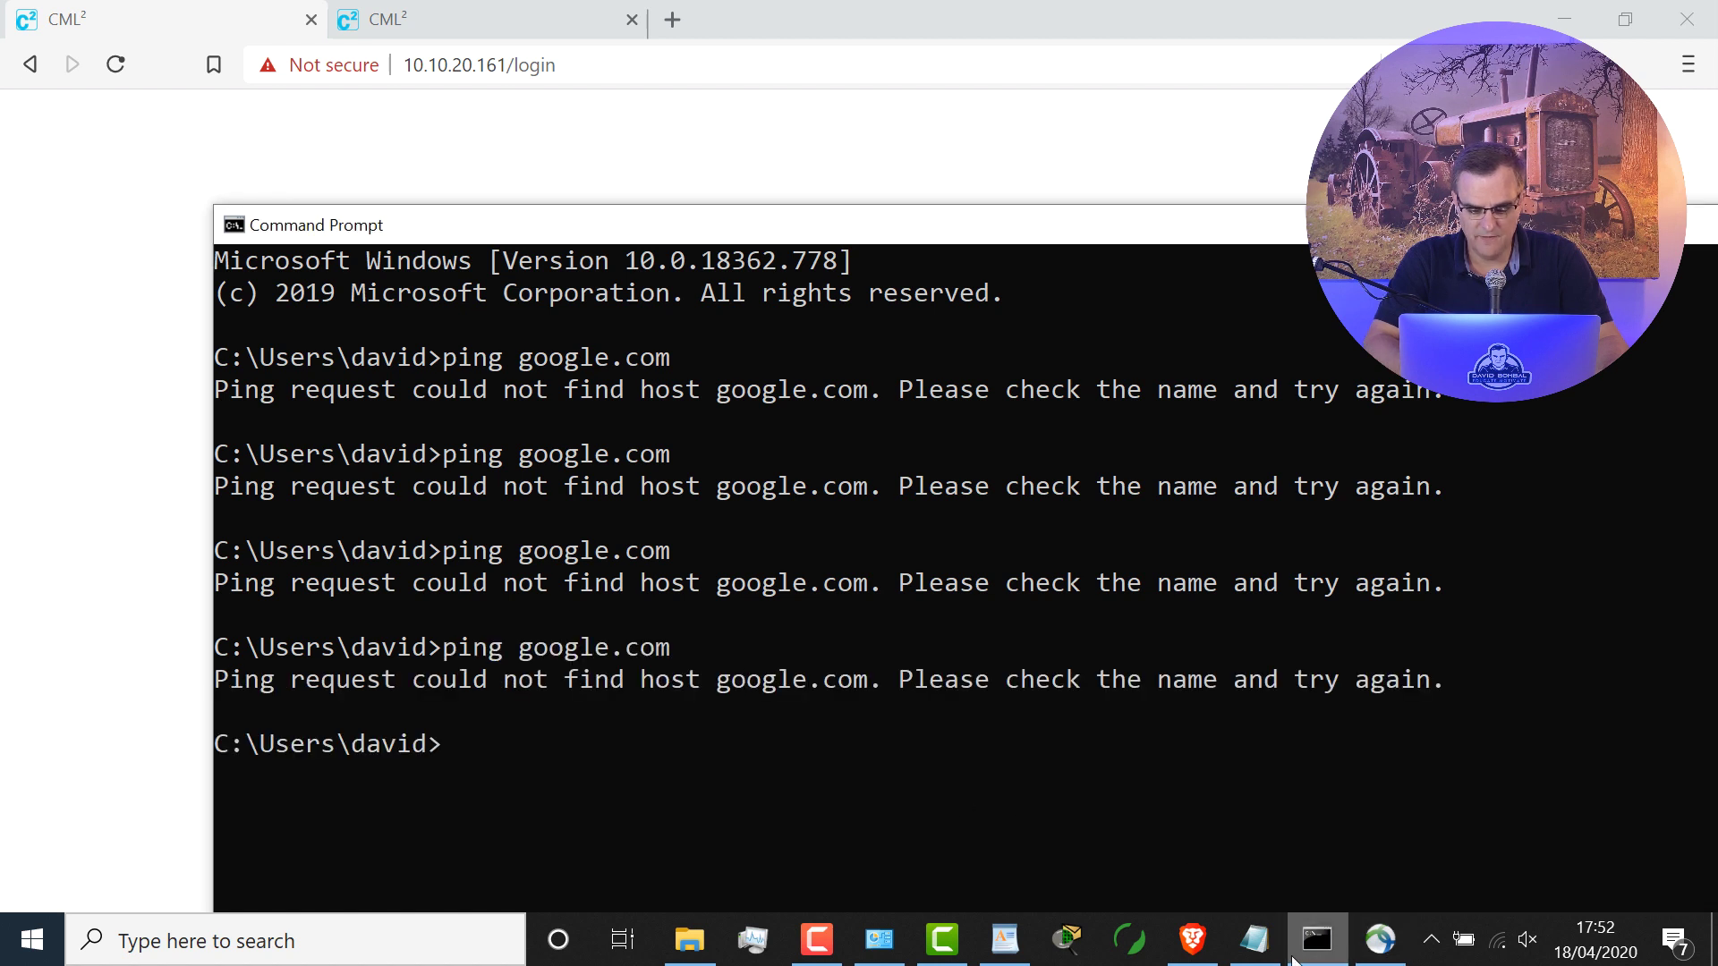
Step: Check the VPN client, then run ping cisco.com, which also cannot find the host
{"action": "left_click", "coordinate": [1381, 939]}
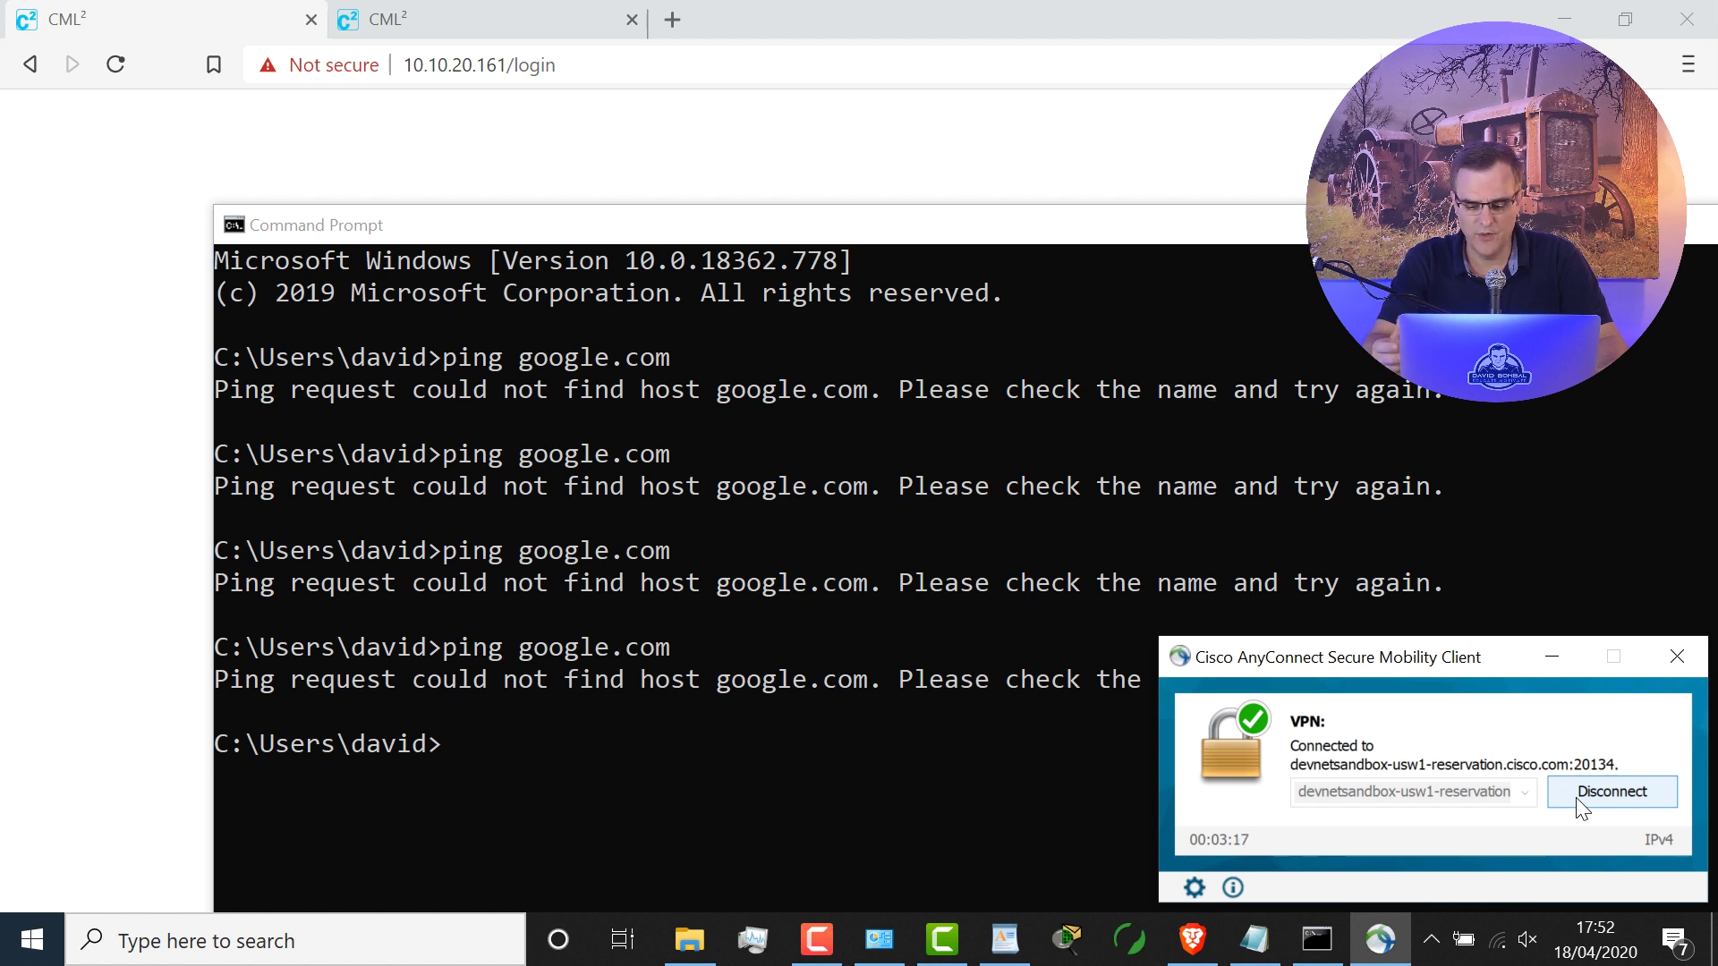
{"action": "left_click", "coordinate": [987, 676]}
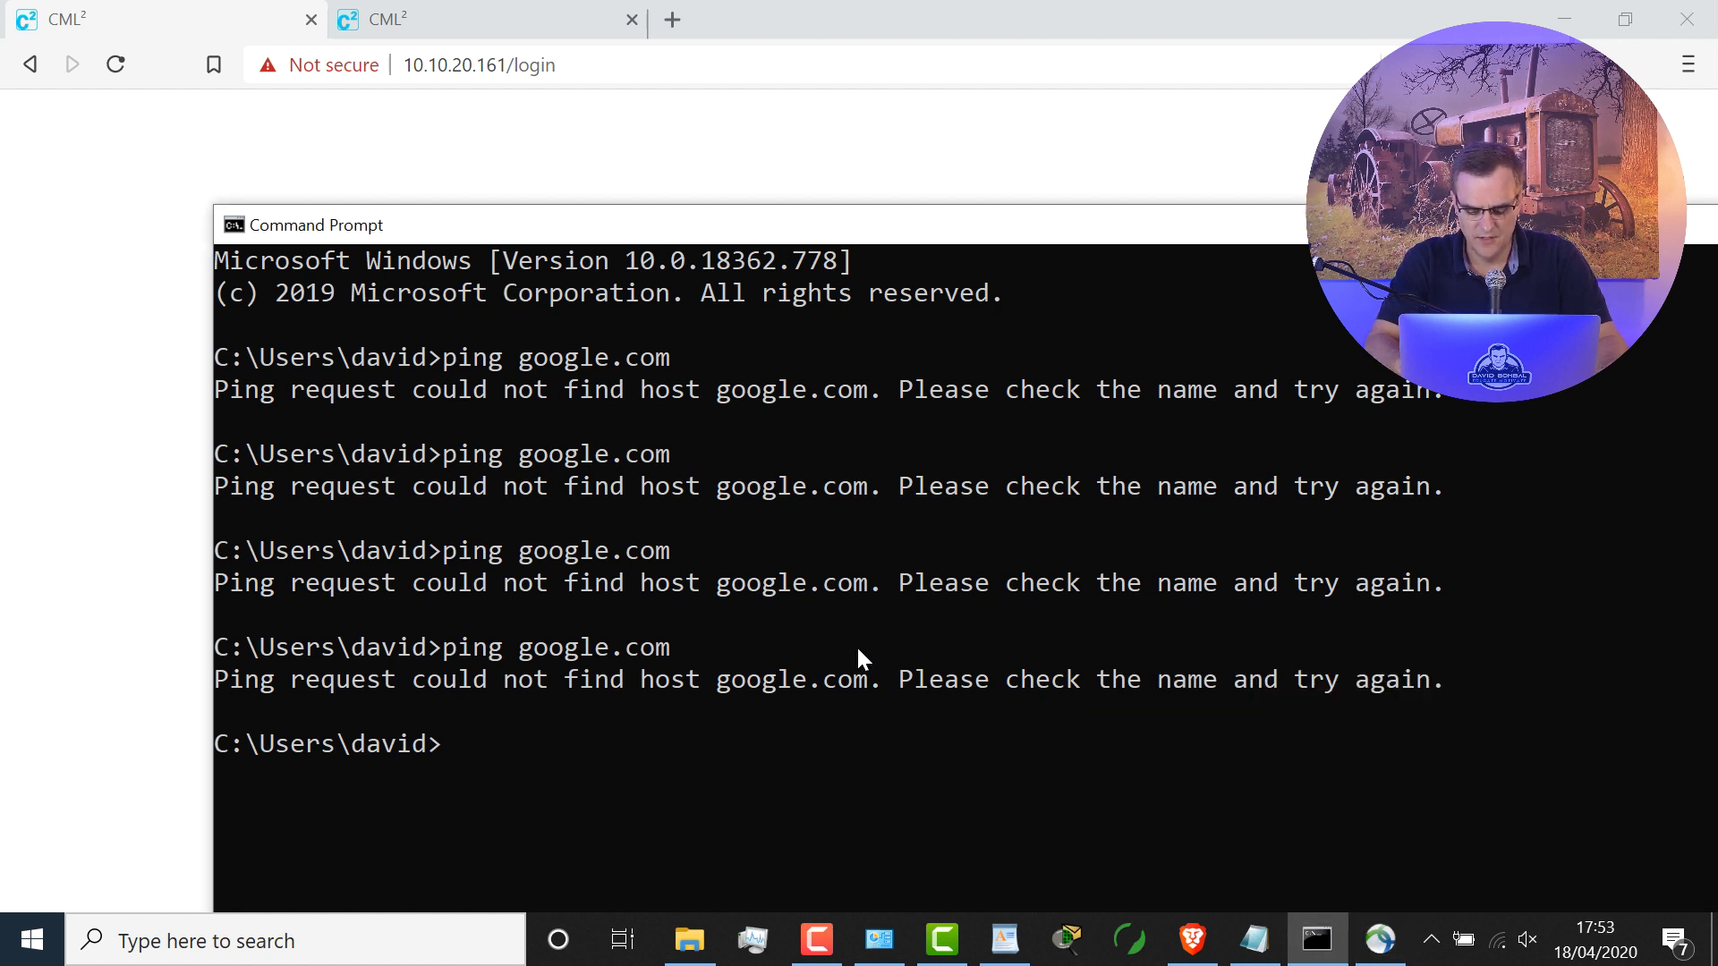
{"action": "type", "text": "ping cisco.com"}
{"action": "key", "text": "Return"}
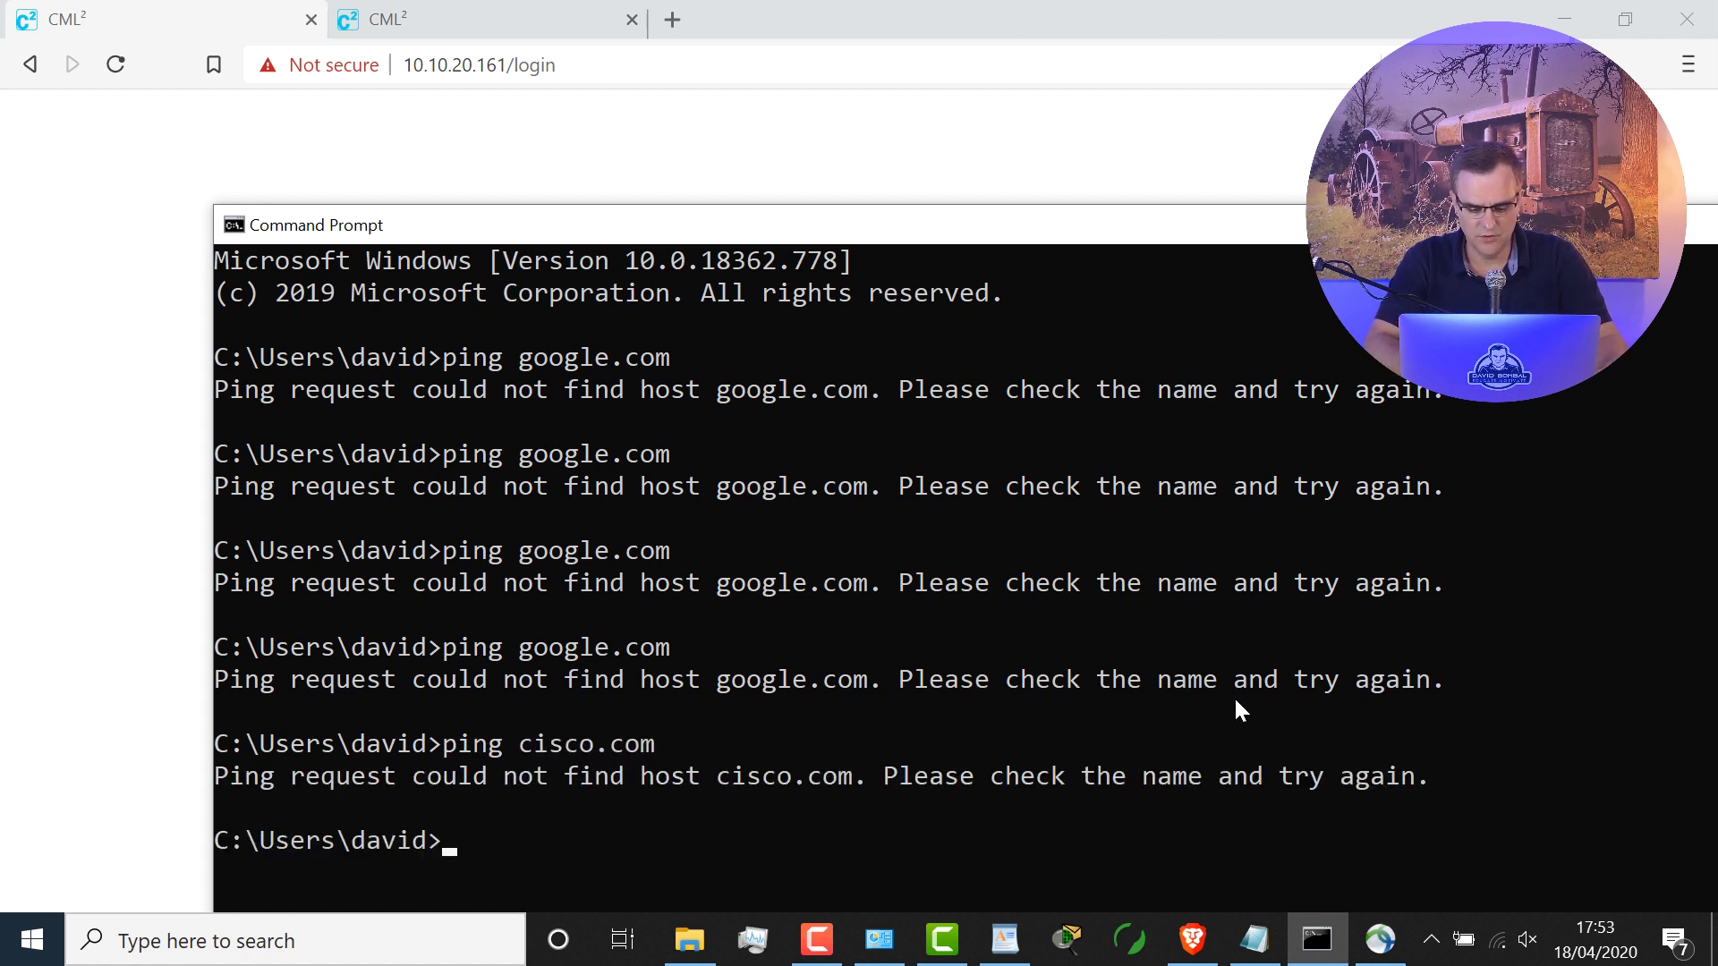
Step: Disconnect AnyConnect from the sandbox VPN and quit the client from the system tray
{"action": "left_click", "coordinate": [1375, 947]}
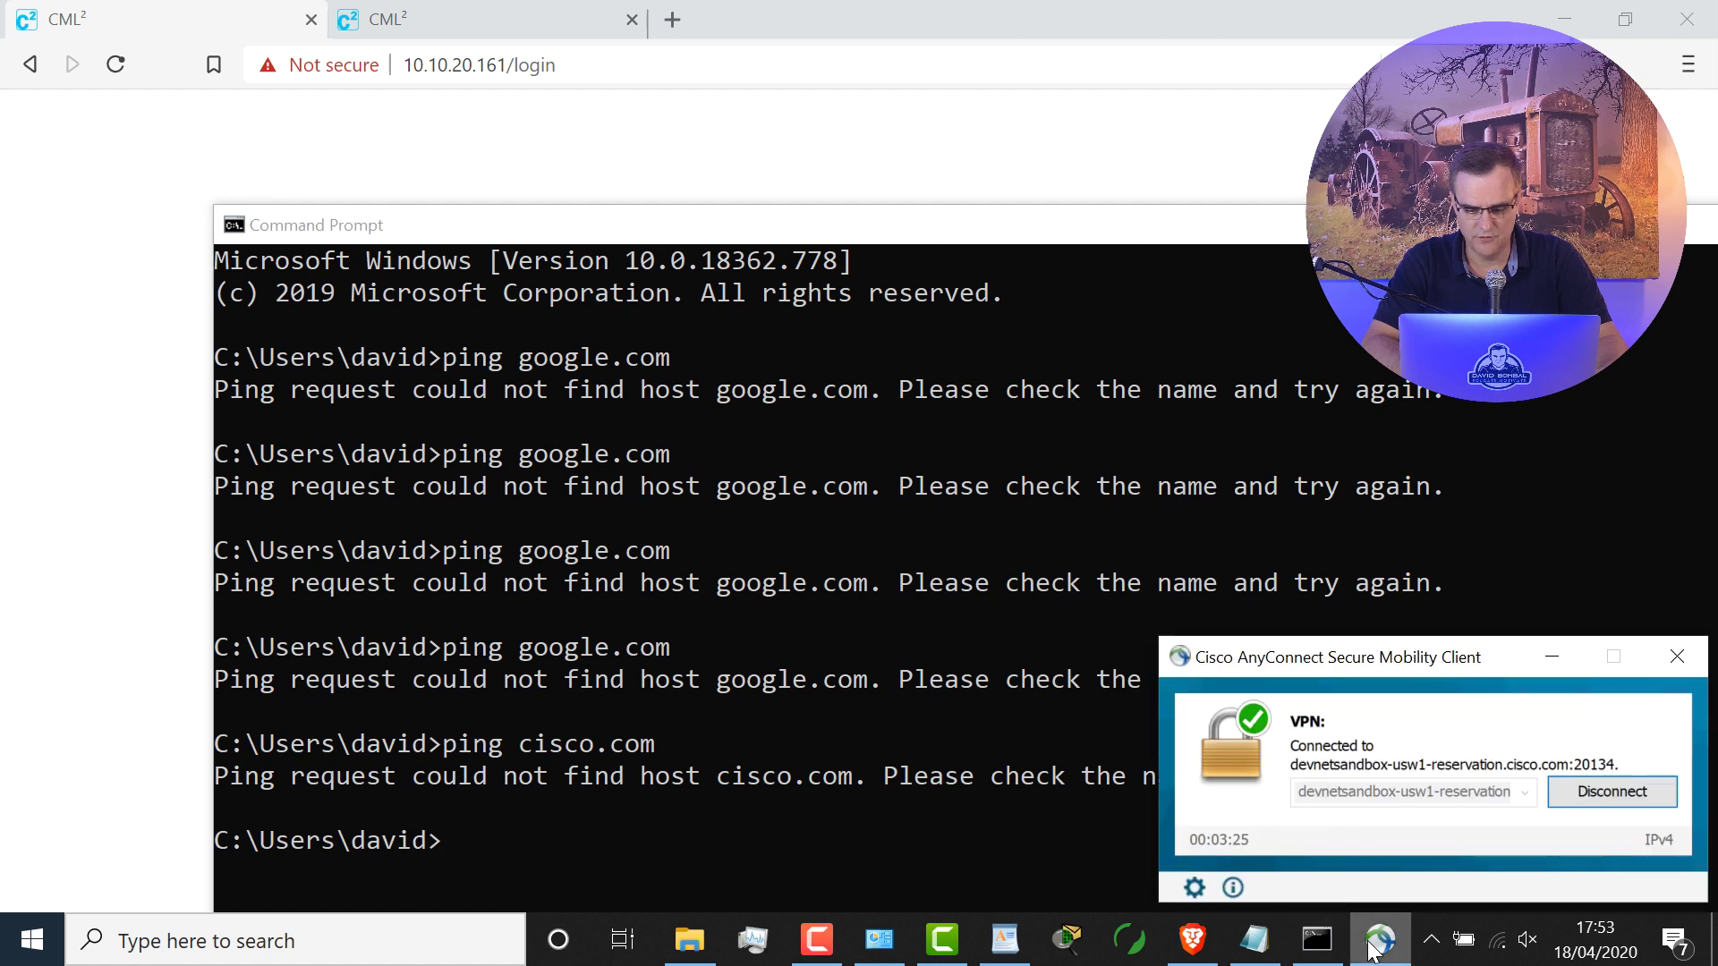
{"action": "left_click", "coordinate": [1602, 801]}
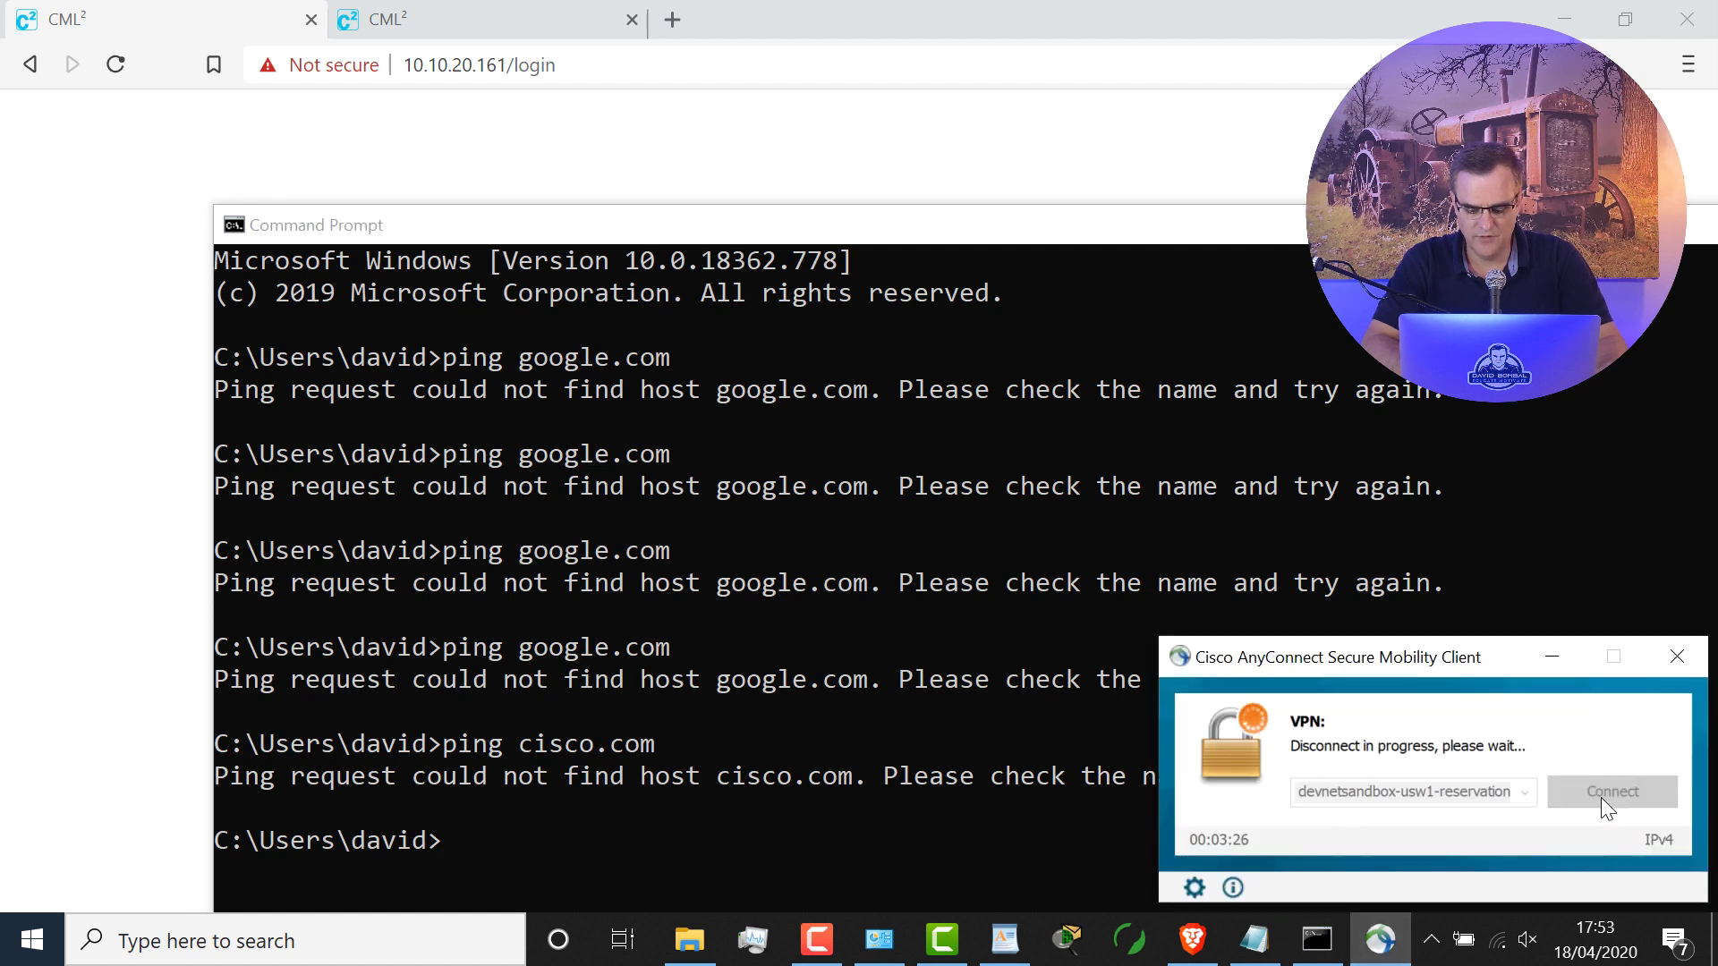
{"action": "left_click", "coordinate": [1432, 941]}
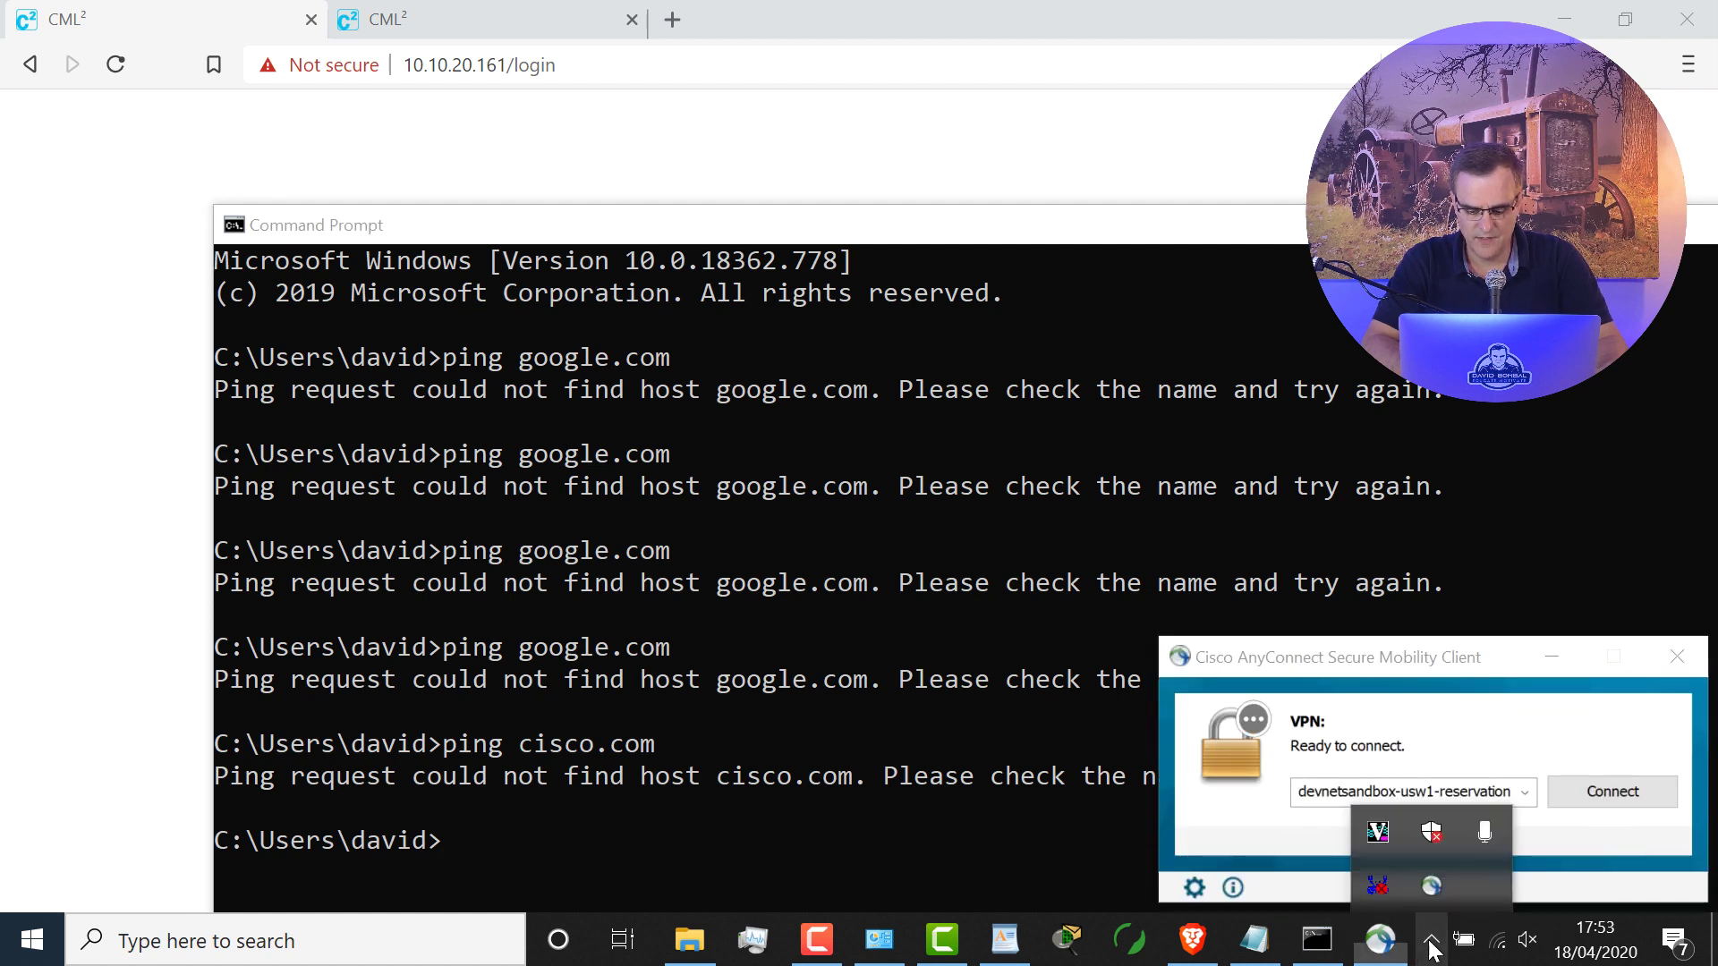
{"action": "right_click", "coordinate": [1428, 892]}
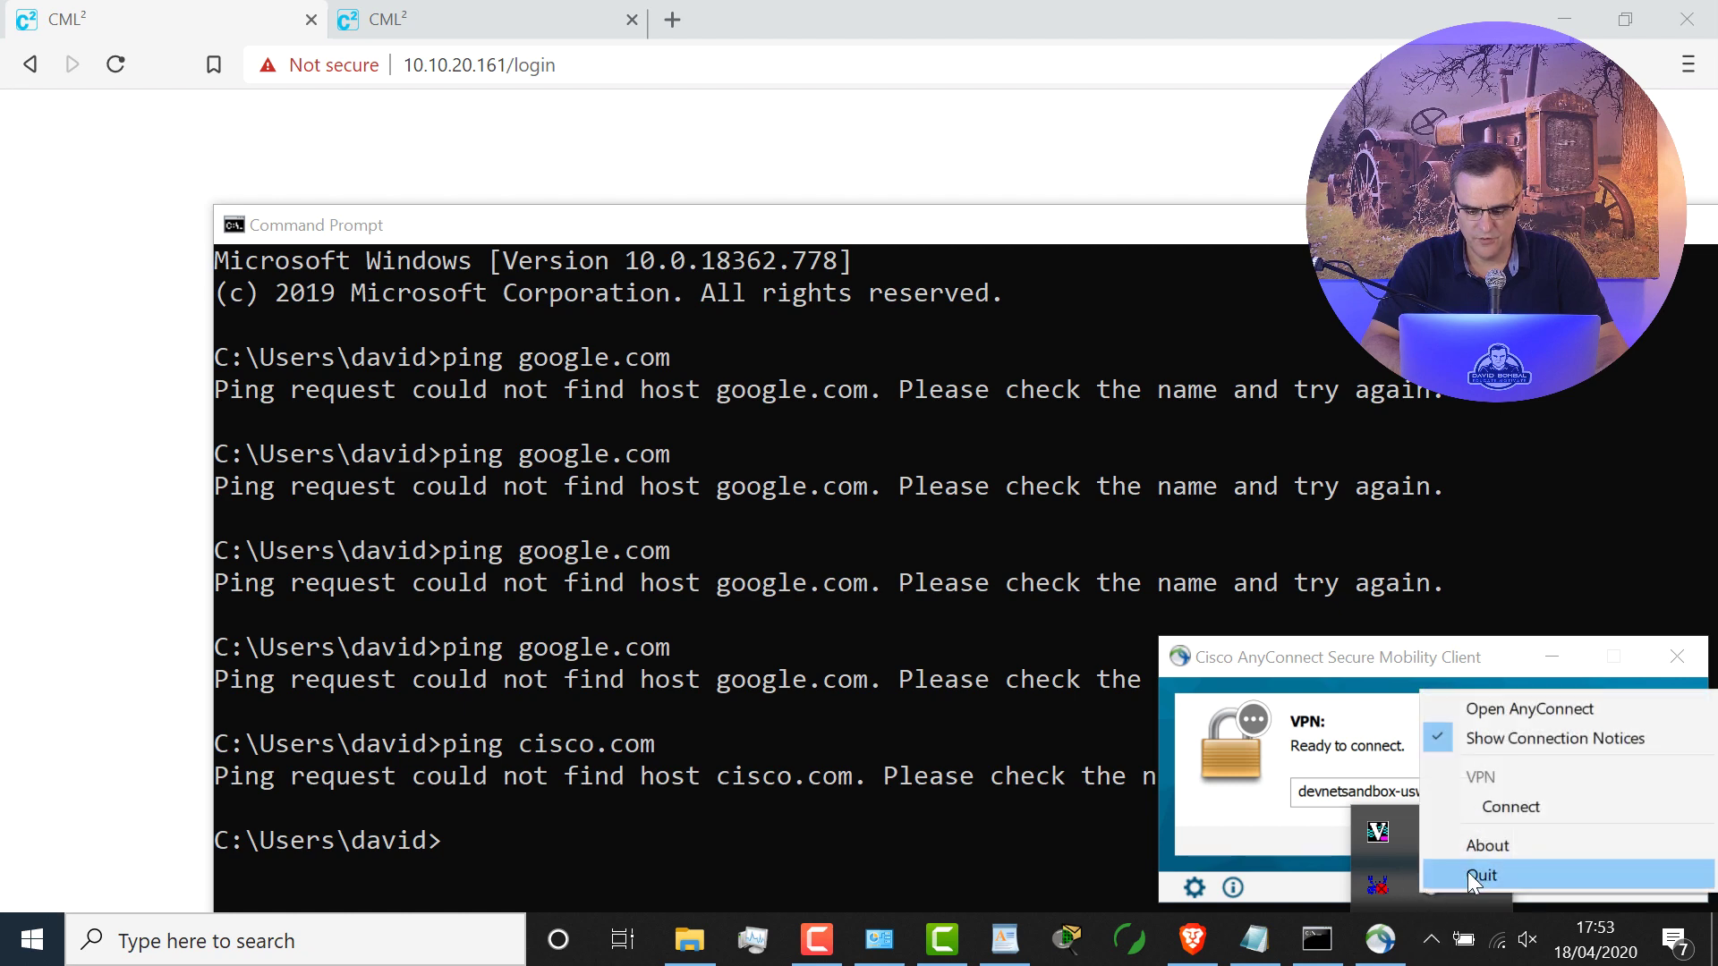
{"action": "left_click", "coordinate": [1468, 873]}
Step: Relaunch Cisco AnyConnect through a Windows search for 'vpn'
{"action": "left_click", "coordinate": [211, 935]}
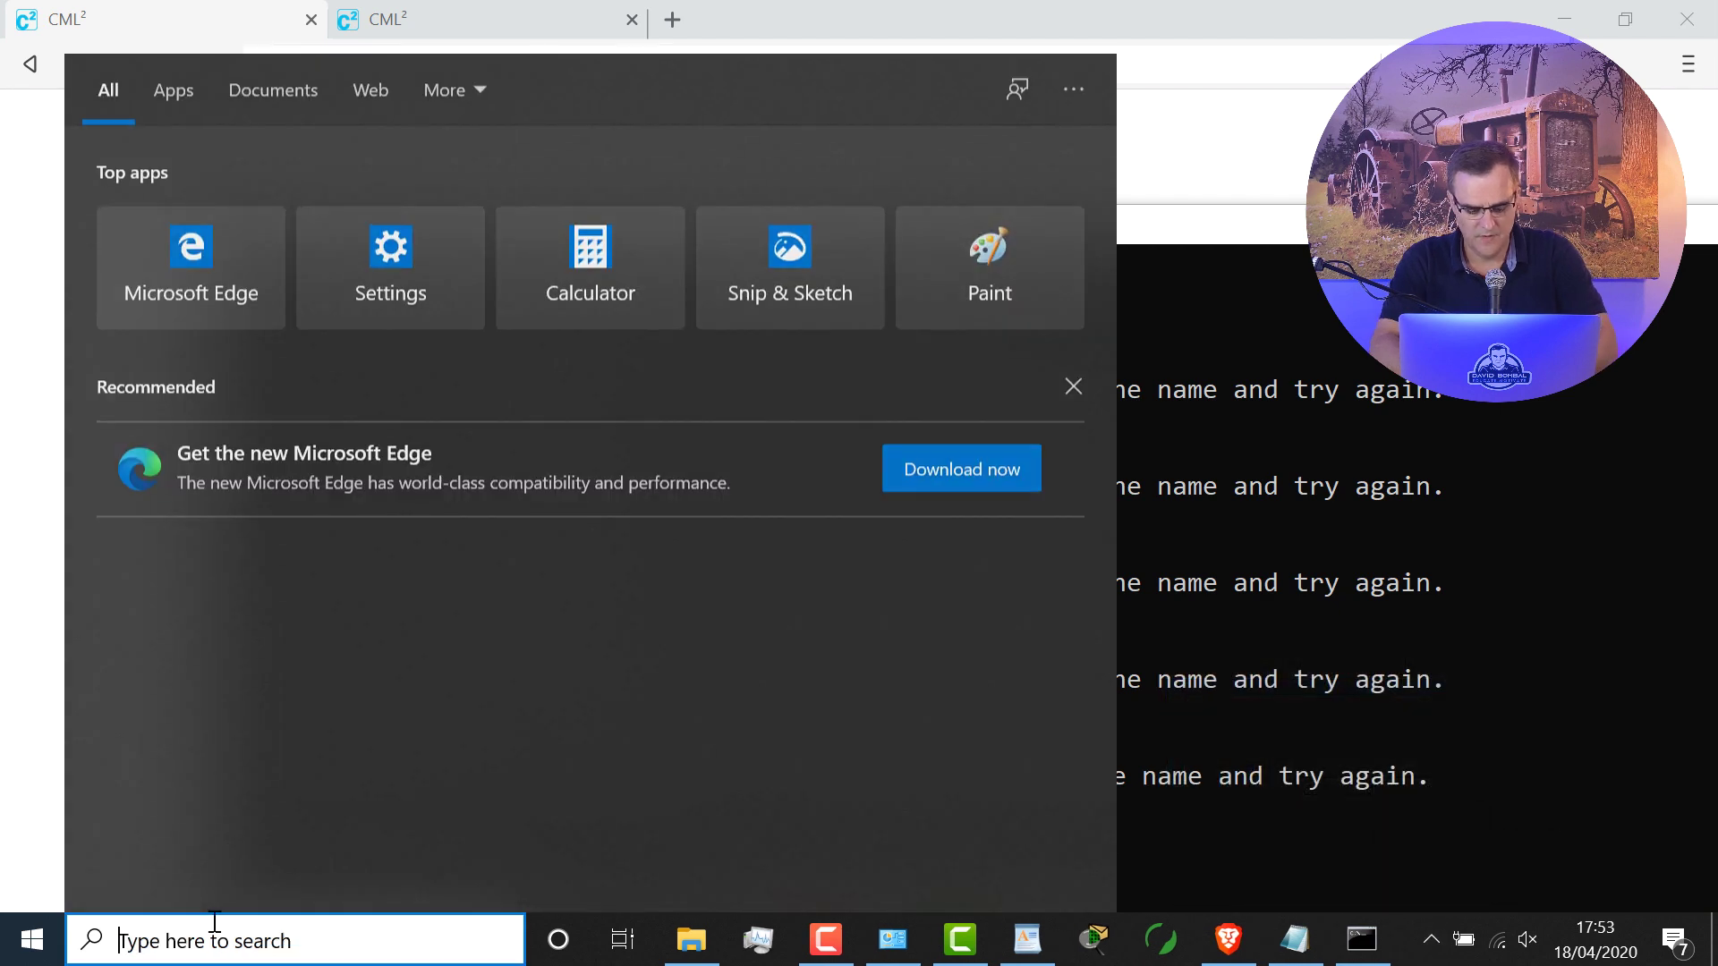
{"action": "type", "text": "vpn"}
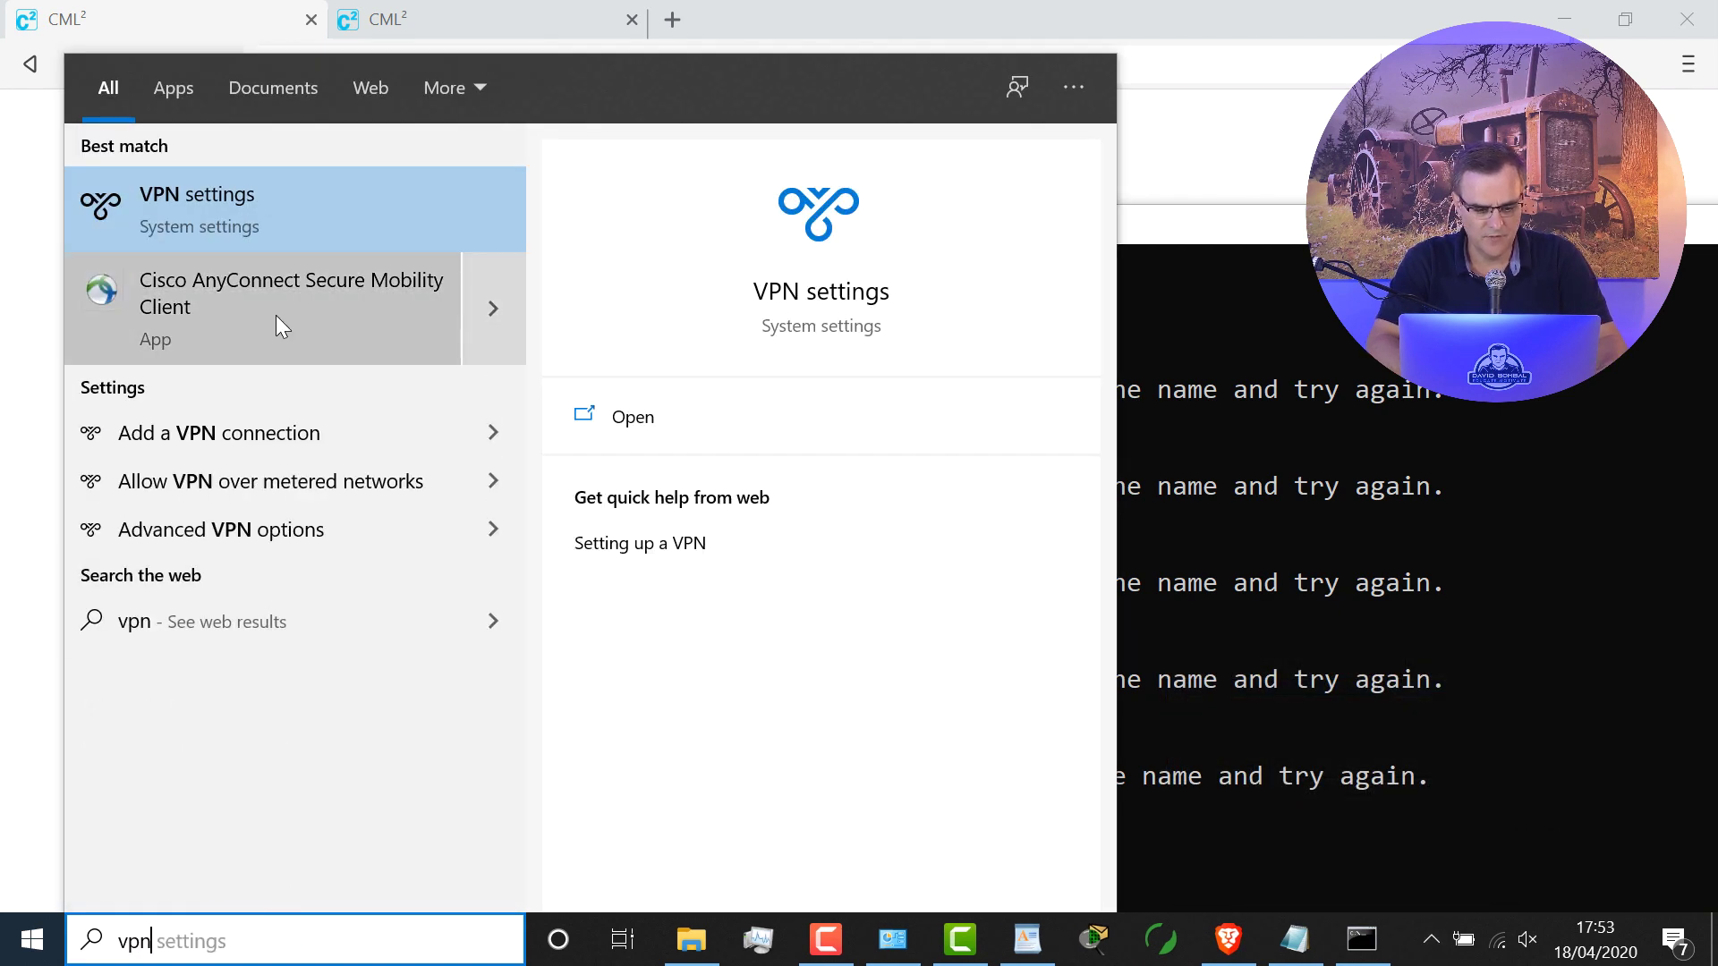
{"action": "left_click", "coordinate": [276, 315]}
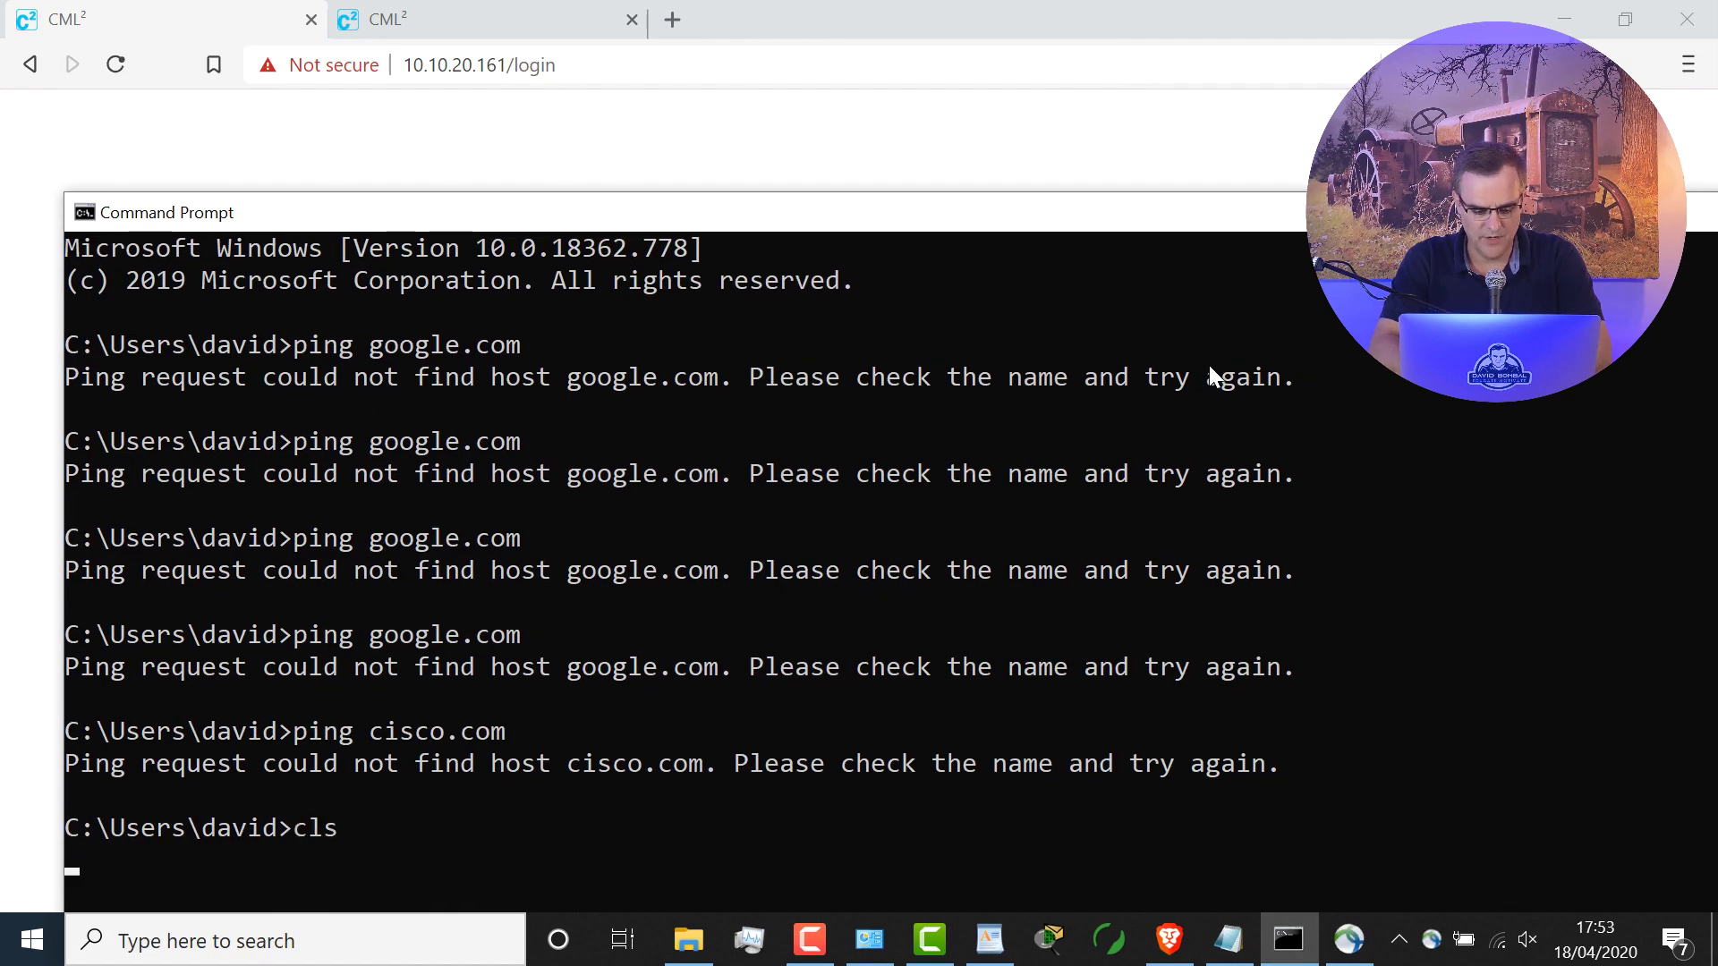
Step: Clear the screen with cls and confirm ping google.com now succeeds with 0% loss
{"action": "type", "text": "ls"}
{"action": "key", "text": "Return"}
{"action": "type", "text": "ping googl.ec"}
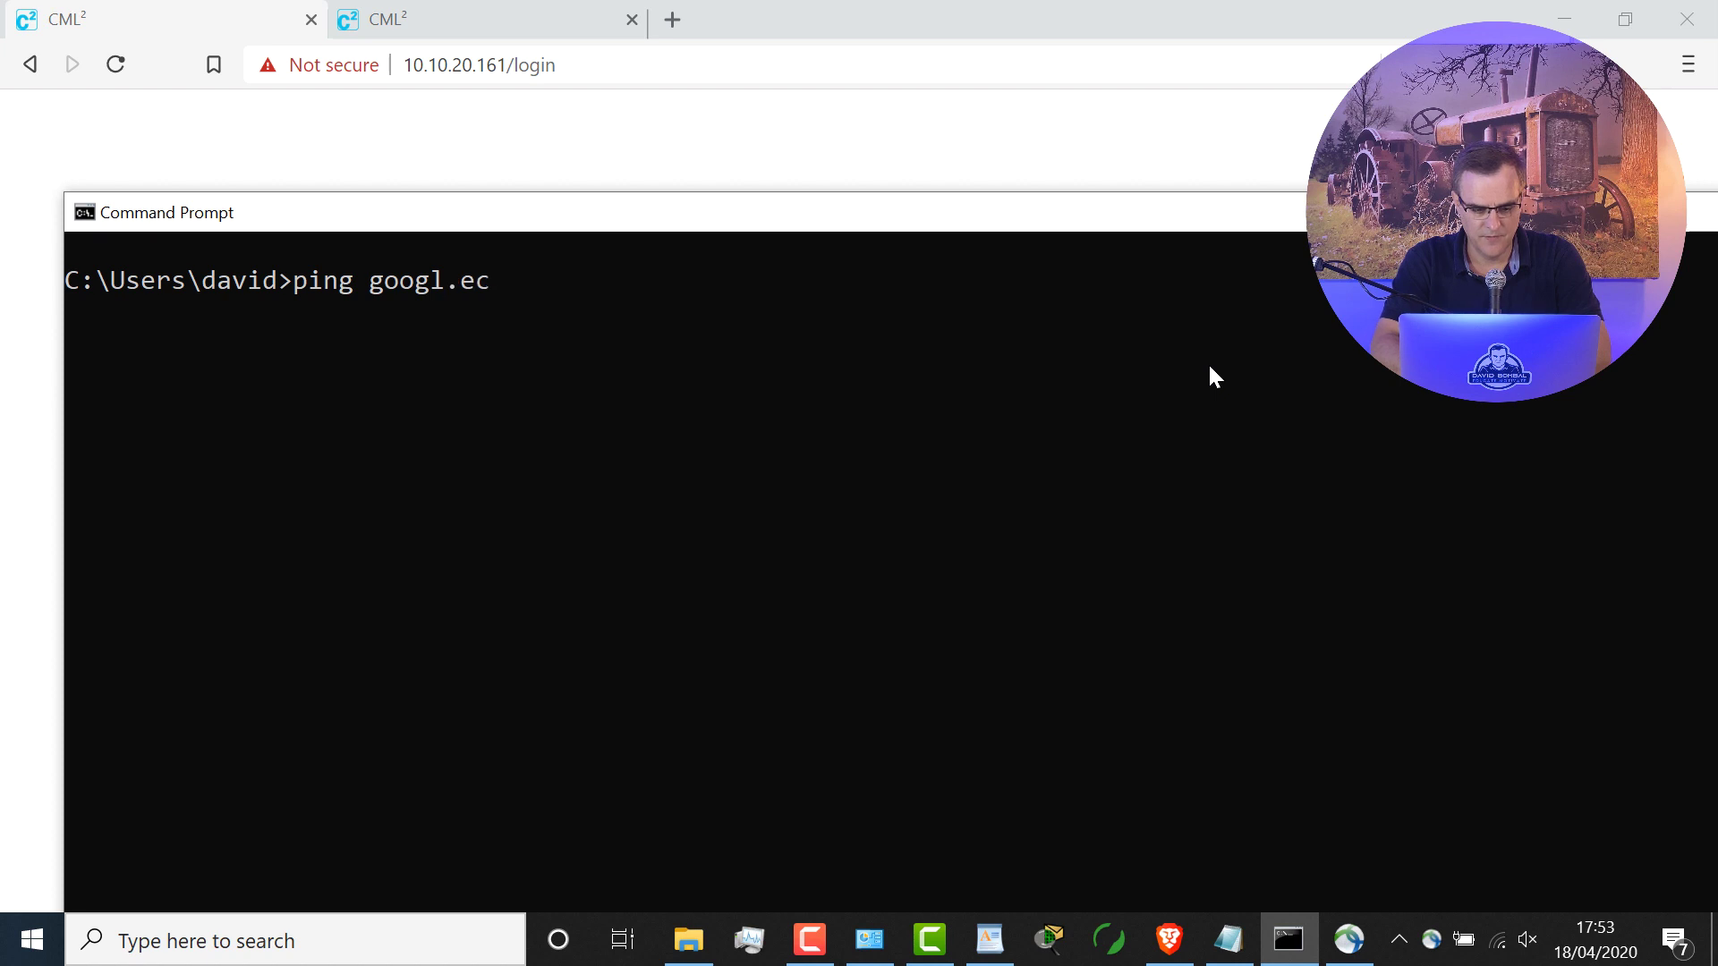
{"action": "type", "text": "e.com"}
{"action": "key", "text": "Return"}
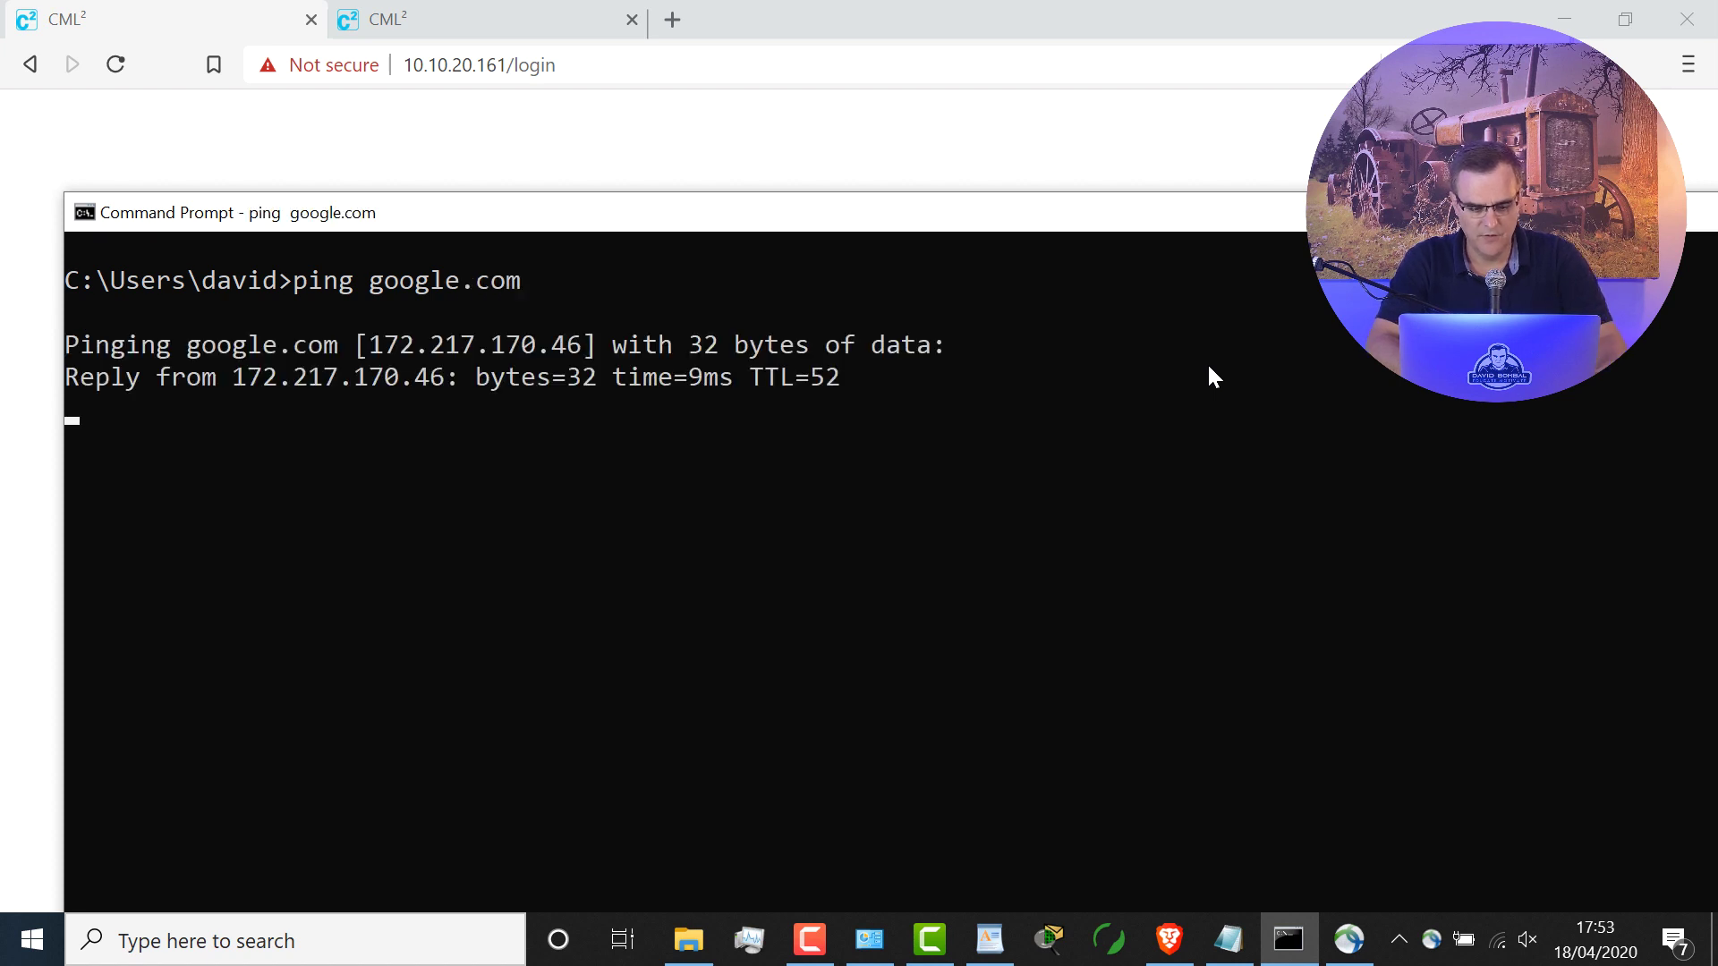
{"action": "key", "text": "ctrl+c"}
Step: Start a continuous ping google.com -t and move the Command Prompt window to the top
{"action": "key", "text": "Up"}
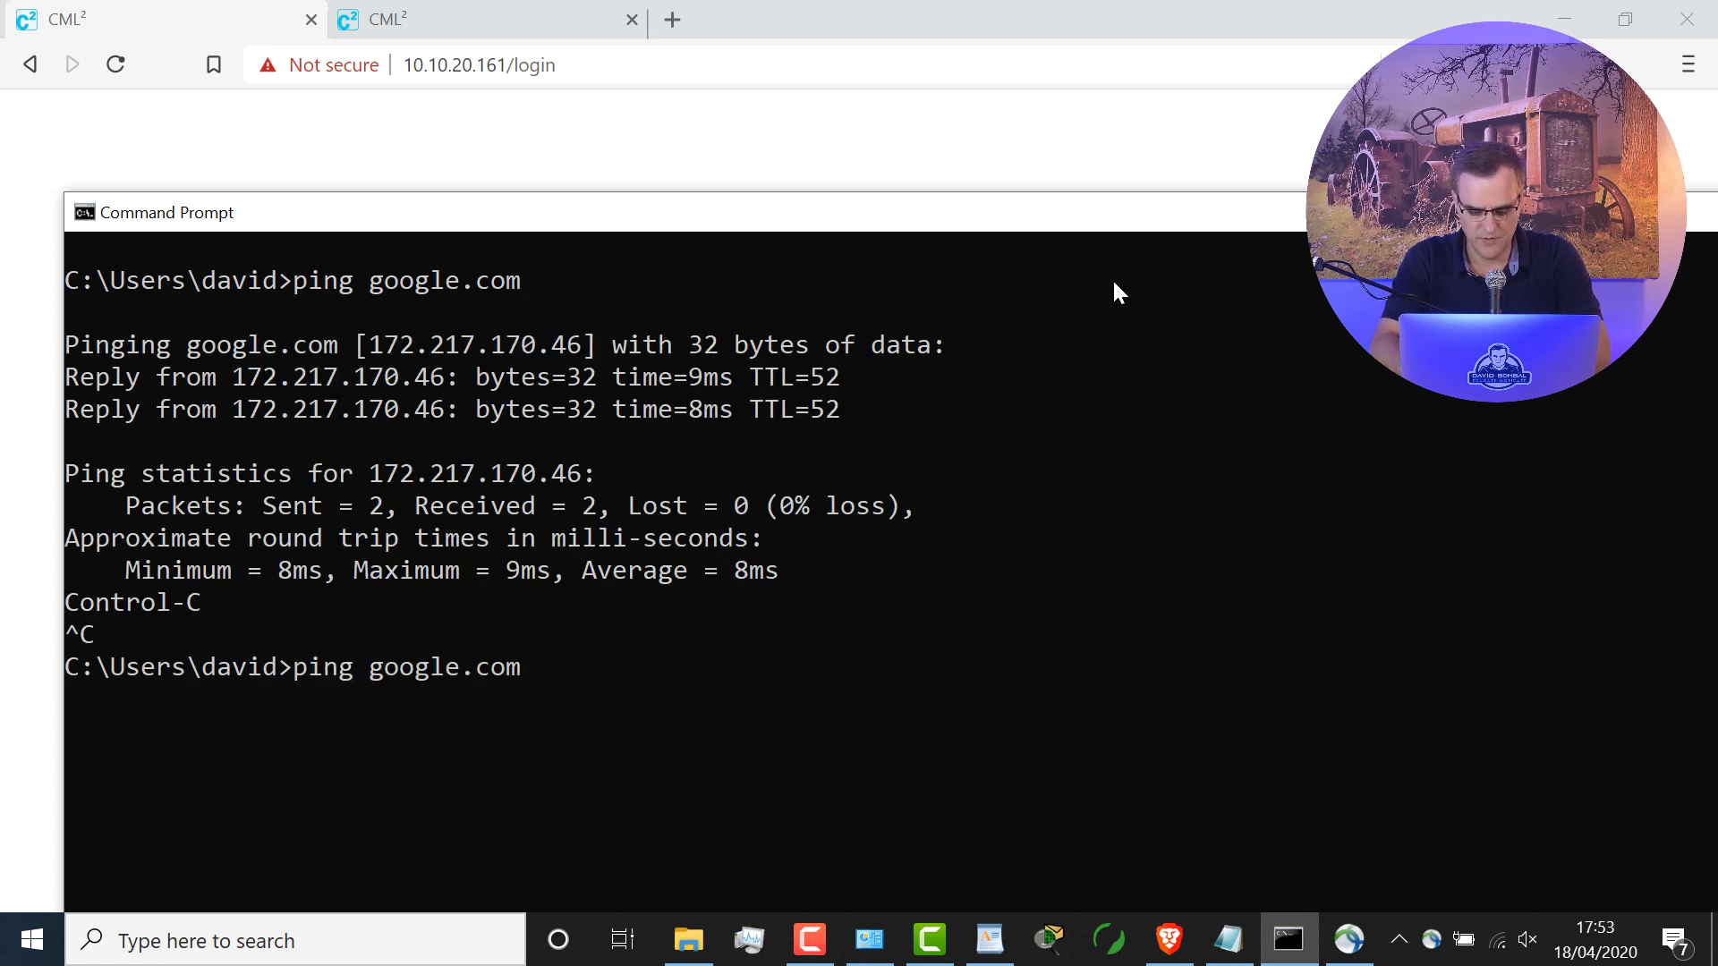
{"action": "type", "text": "-t"}
{"action": "key", "text": "Return"}
{"action": "left_click_drag", "start_coordinate": [930, 224], "coordinate": [899, 34]}
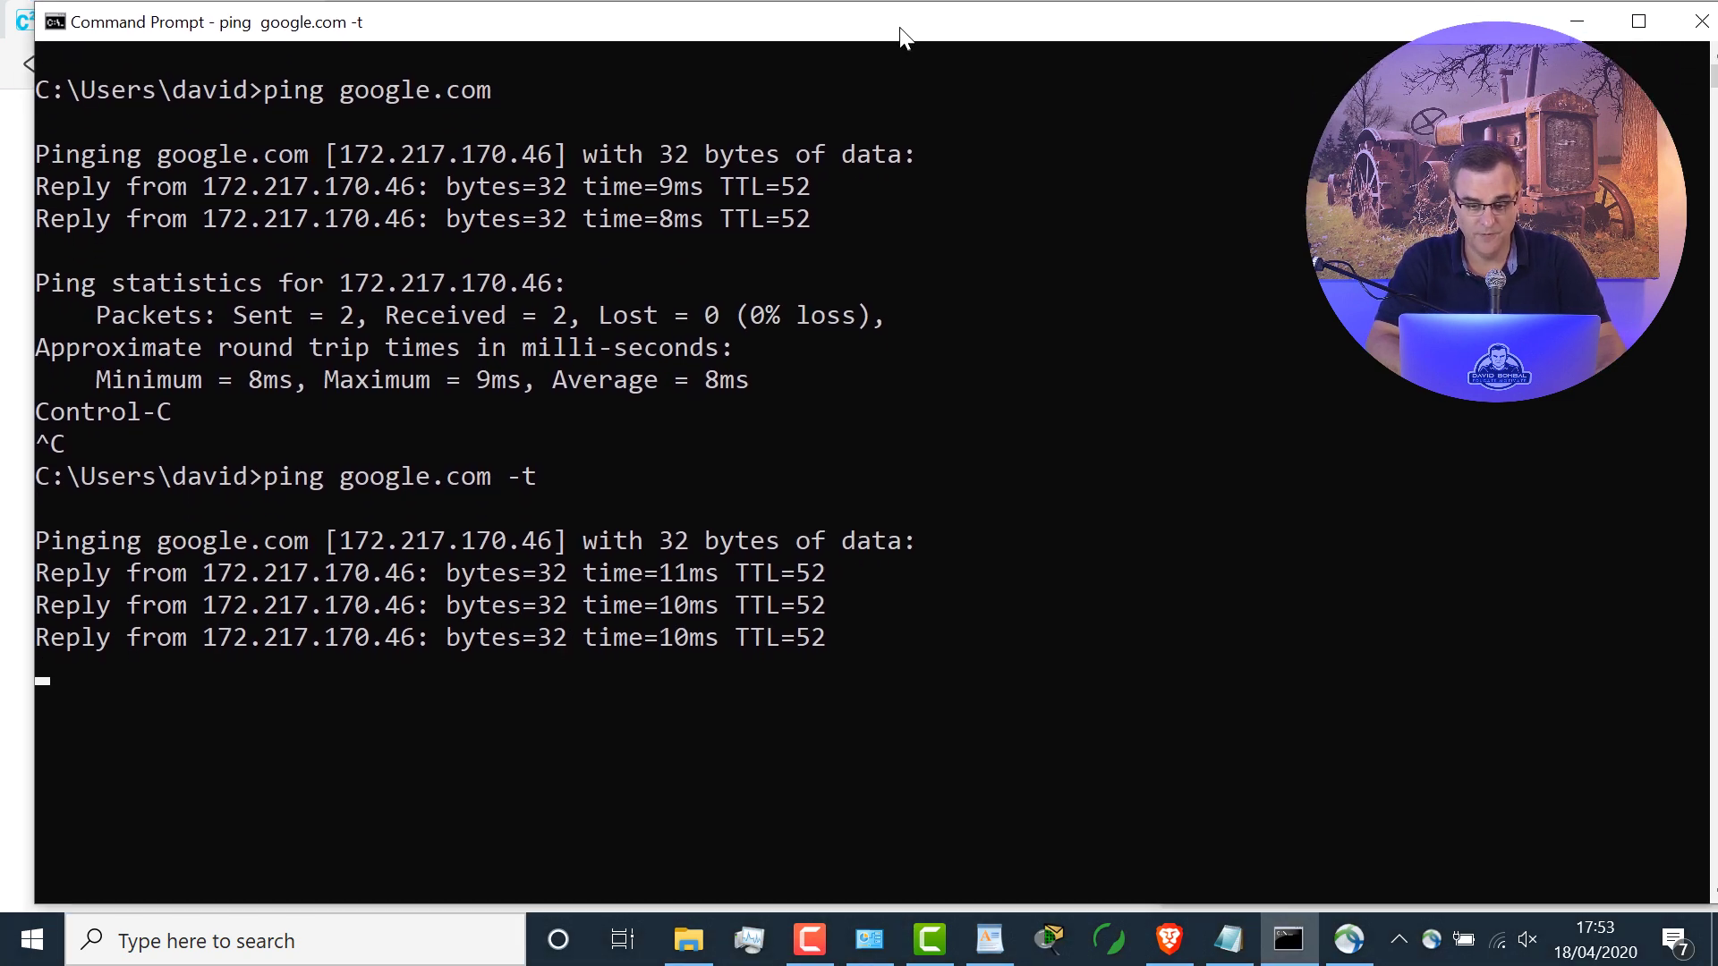
{"action": "left_click", "coordinate": [1349, 939]}
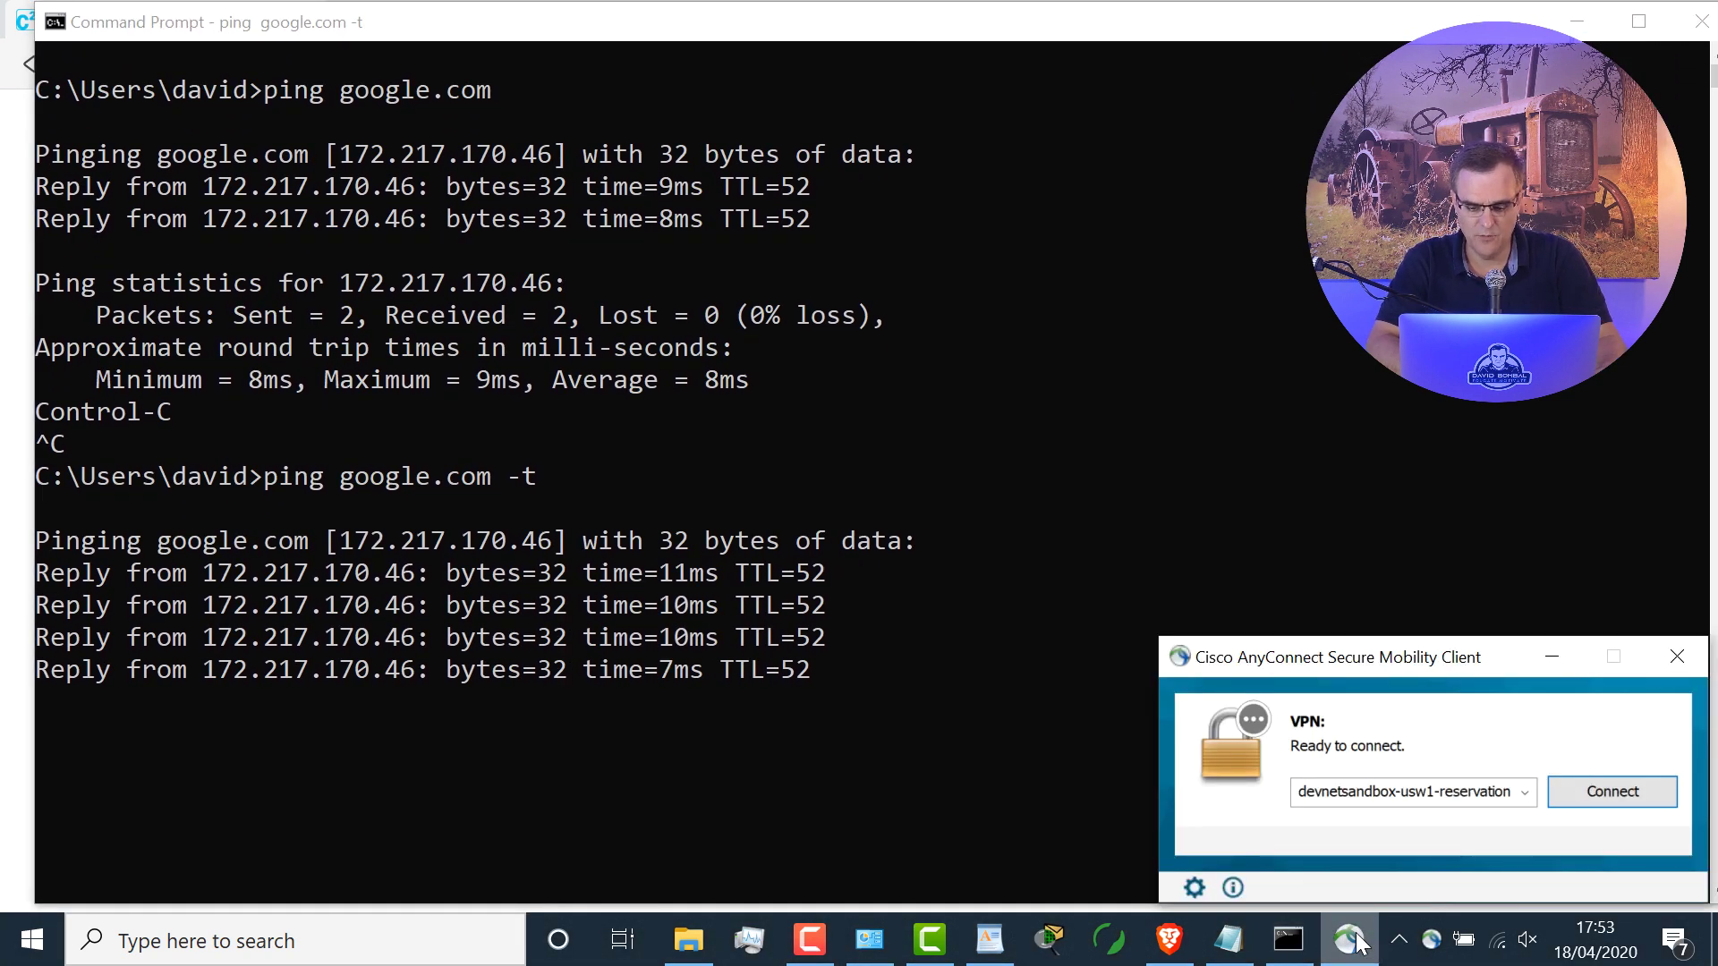
Step: Reconnect AnyConnect to devnetsandbox-usw1-reservation.cisco.com:20134 with the account password, then return to Brave
{"action": "left_click", "coordinate": [1611, 802]}
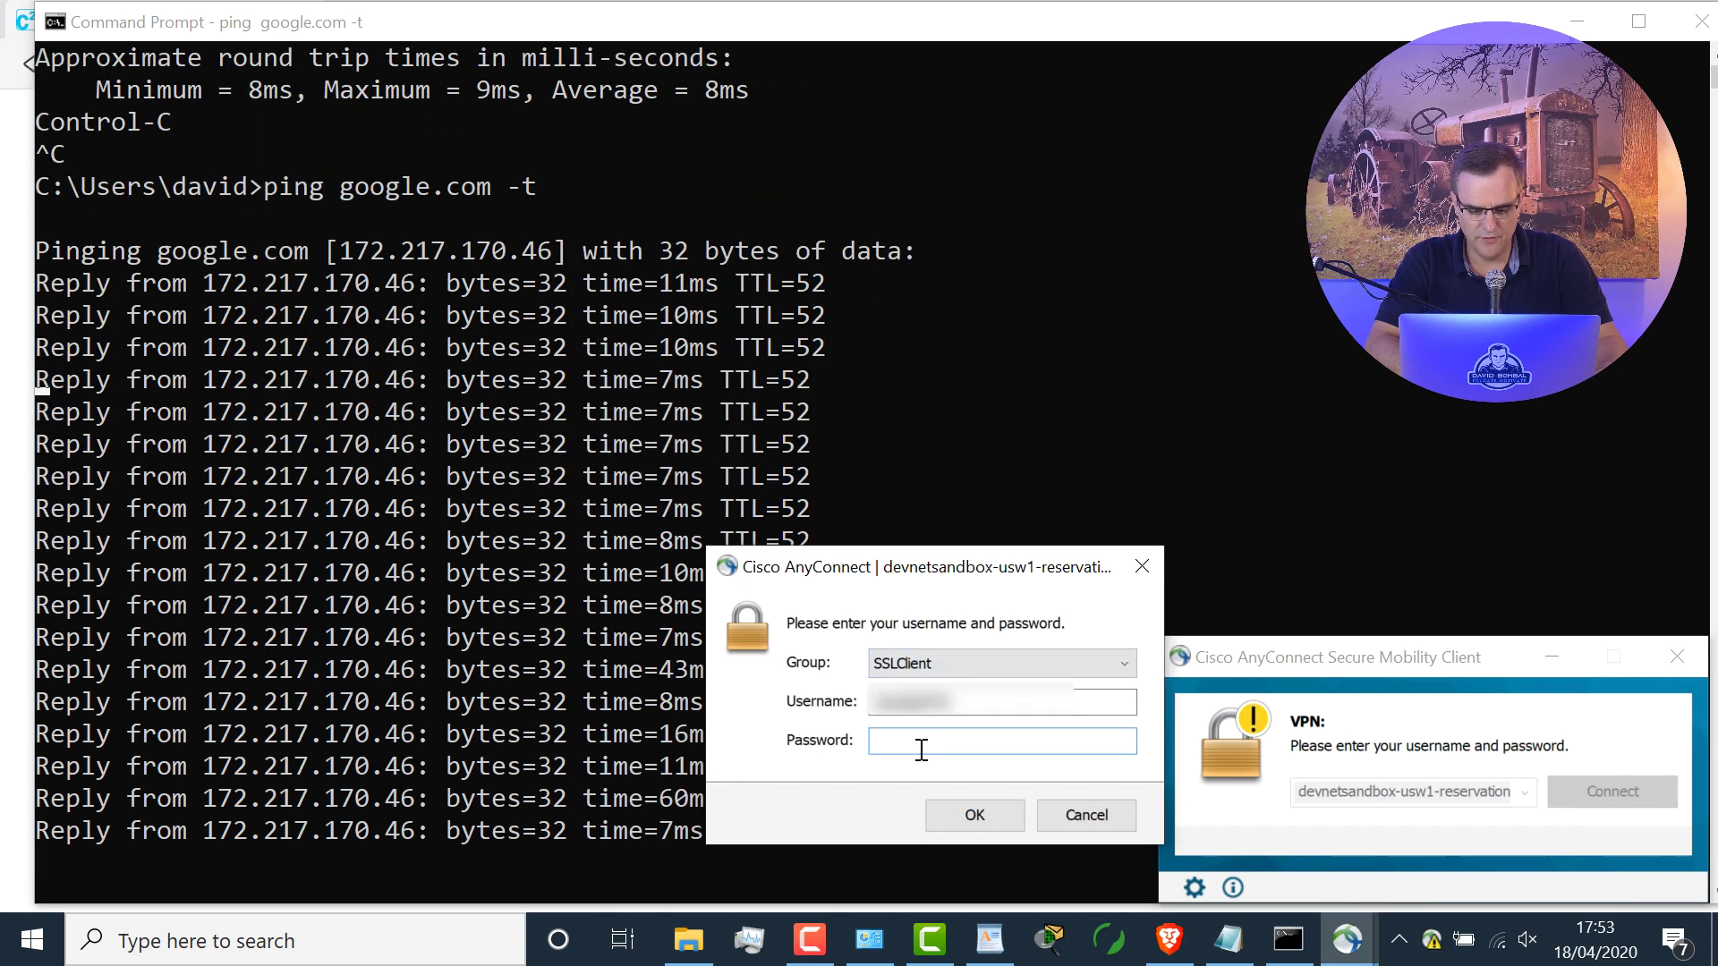
{"action": "type", "text": "*********"}
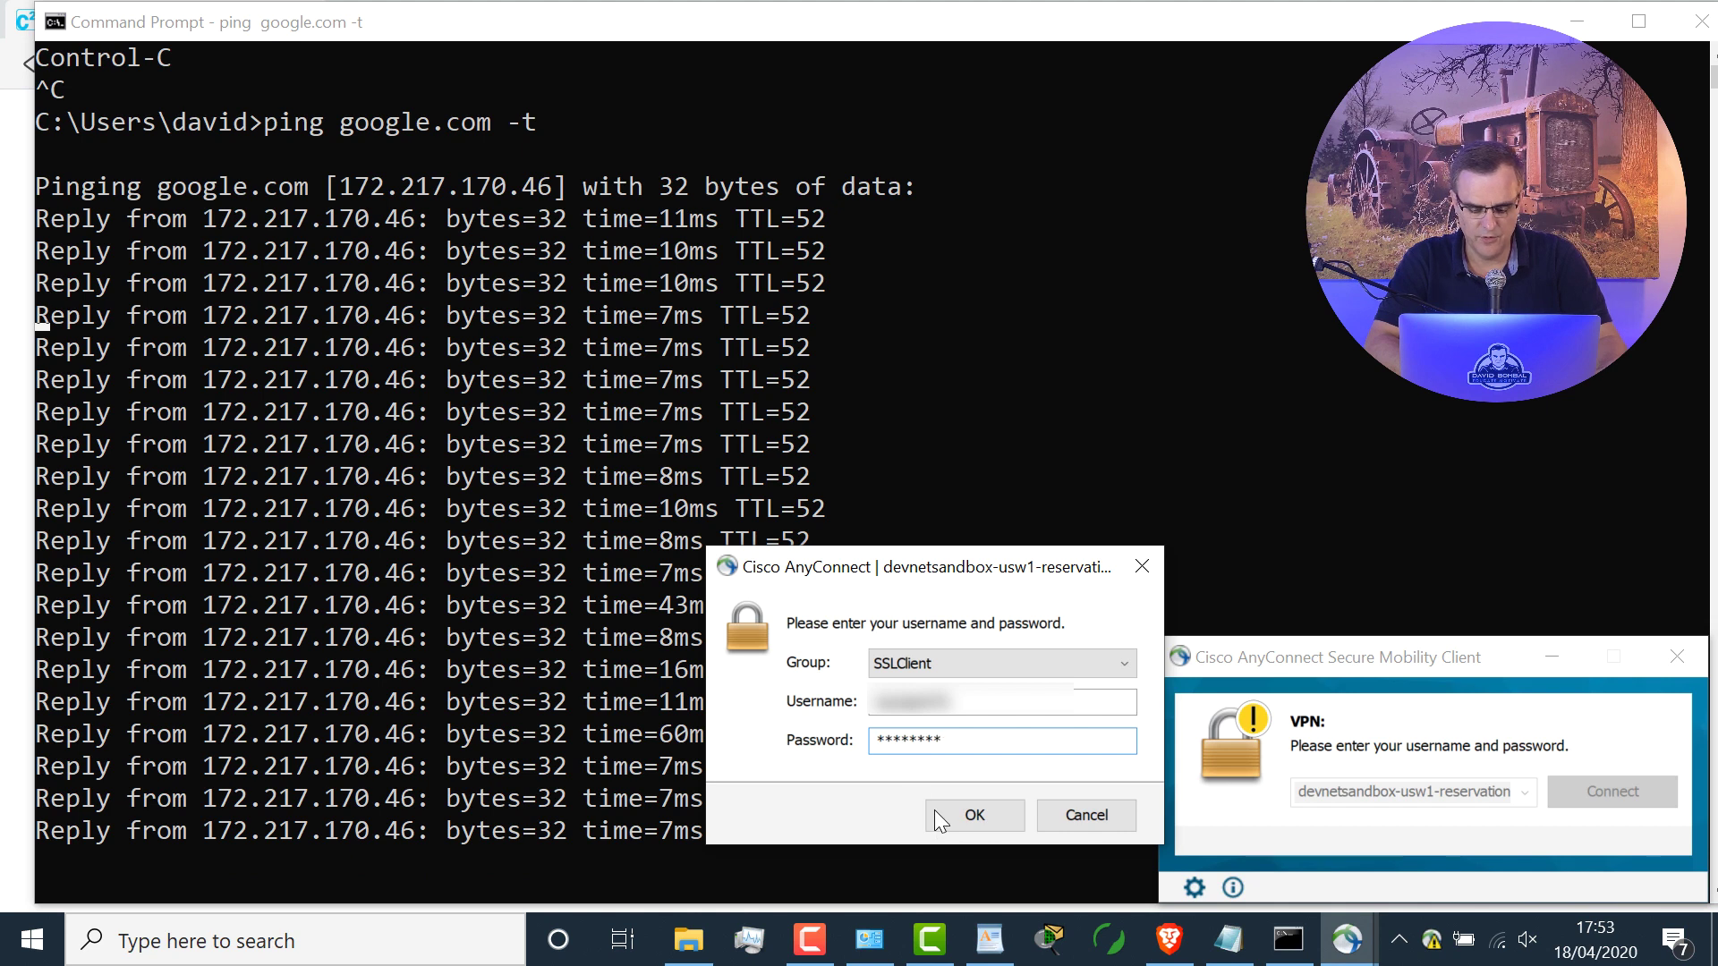
{"action": "left_click", "coordinate": [940, 810]}
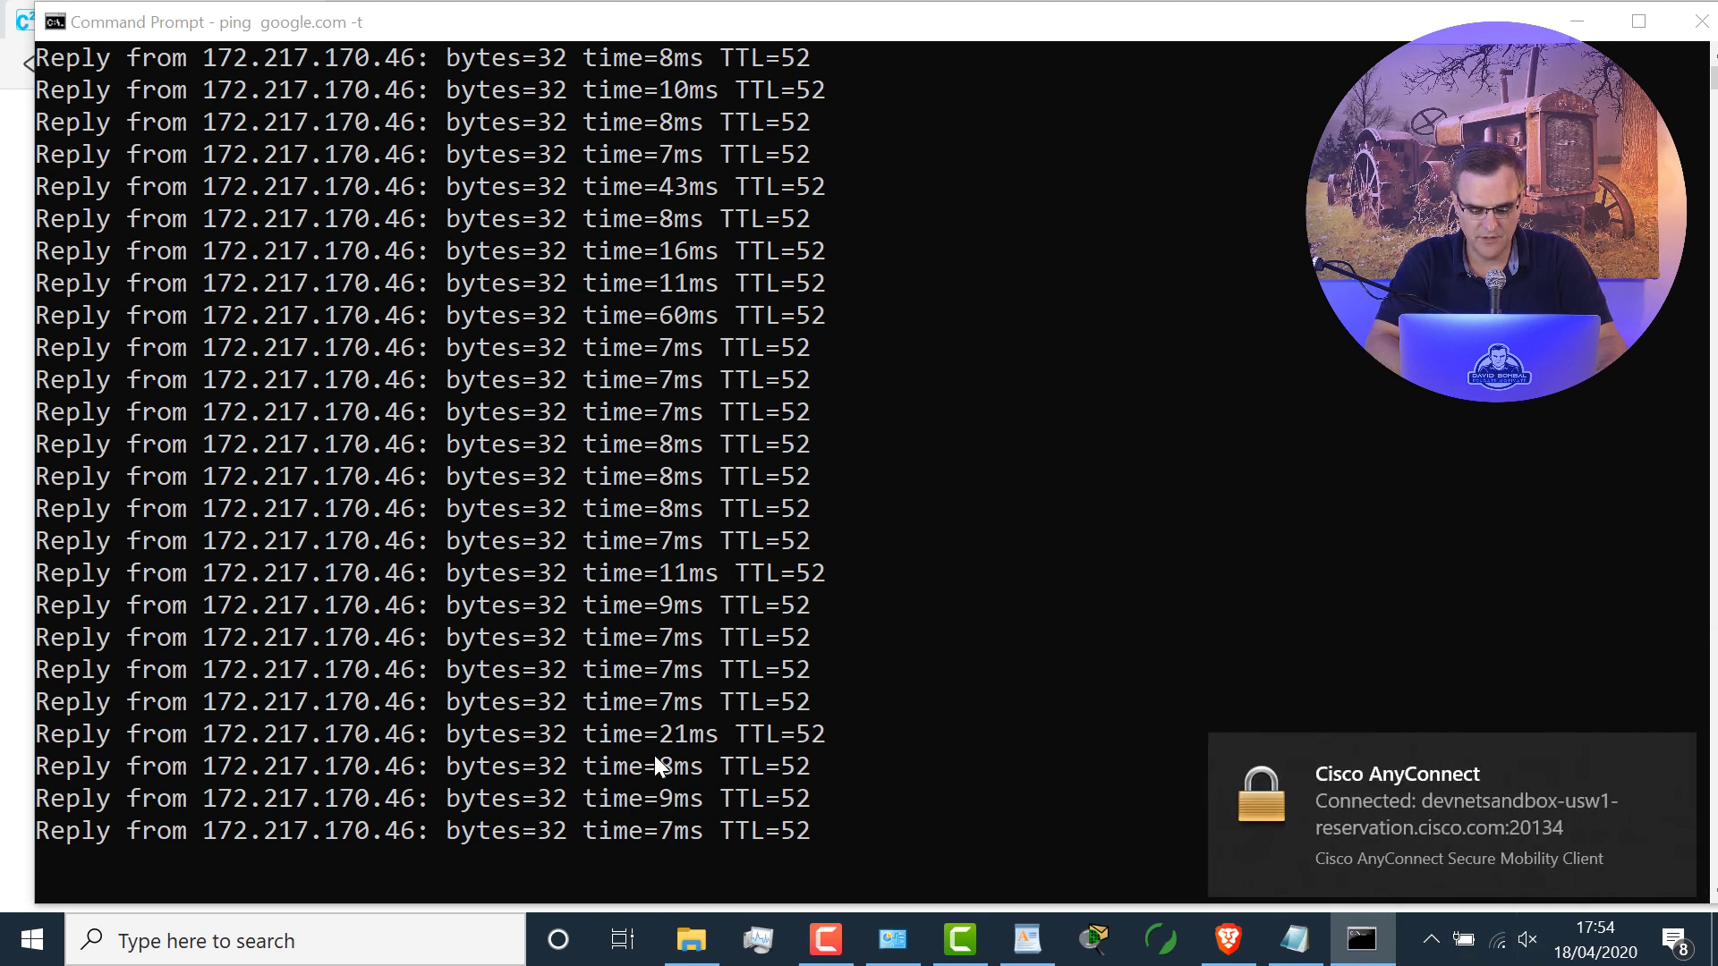
{"action": "left_click", "coordinate": [1219, 942]}
Step: Reload the CML² login page, close the duplicate tab, and reposition the ping window
{"action": "left_click", "coordinate": [123, 66]}
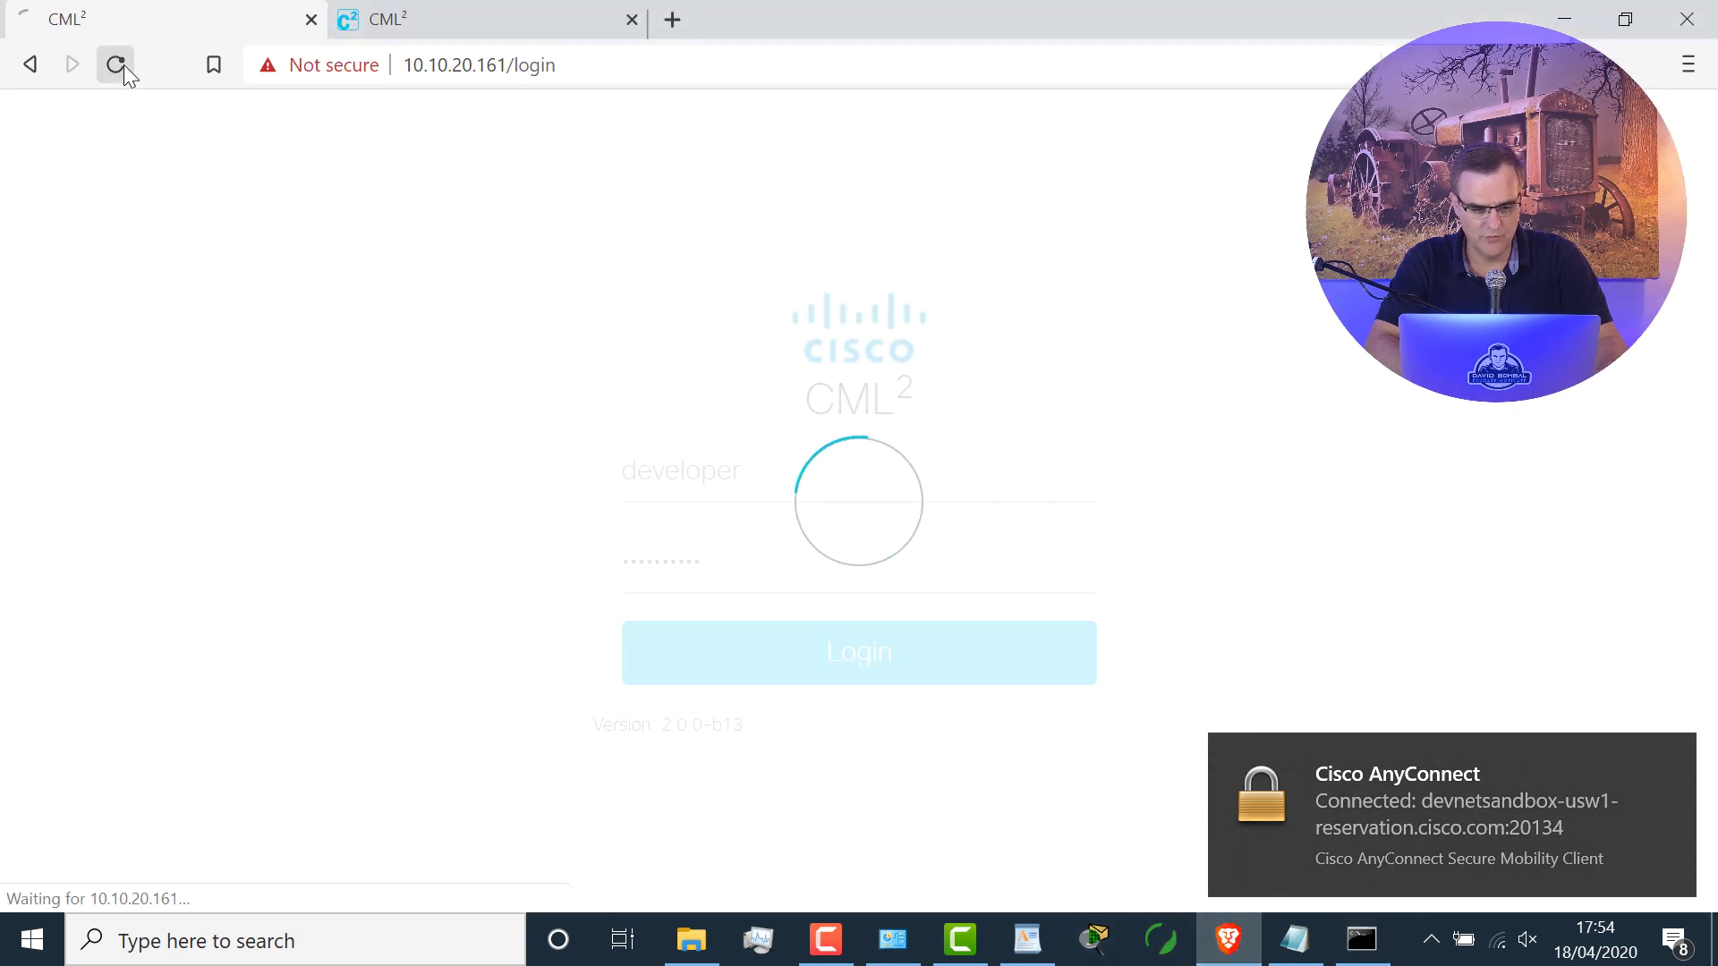
{"action": "left_click", "coordinate": [631, 19]}
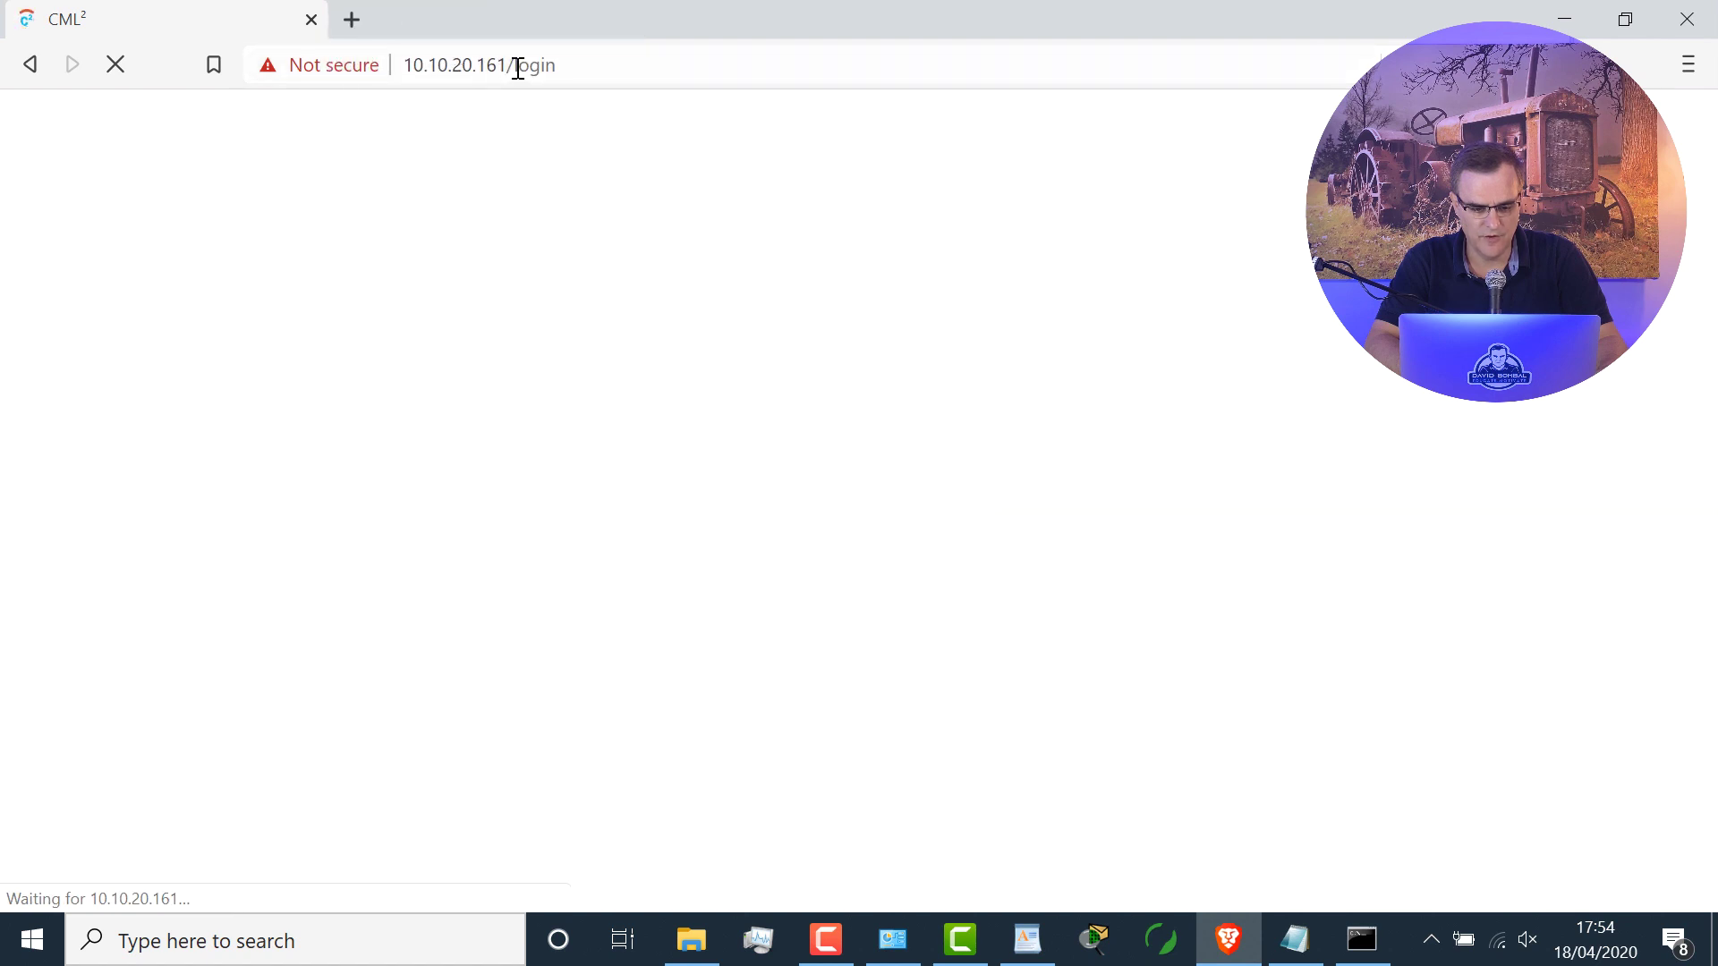
{"action": "left_click", "coordinate": [1361, 940]}
{"action": "key", "text": "super+Down"}
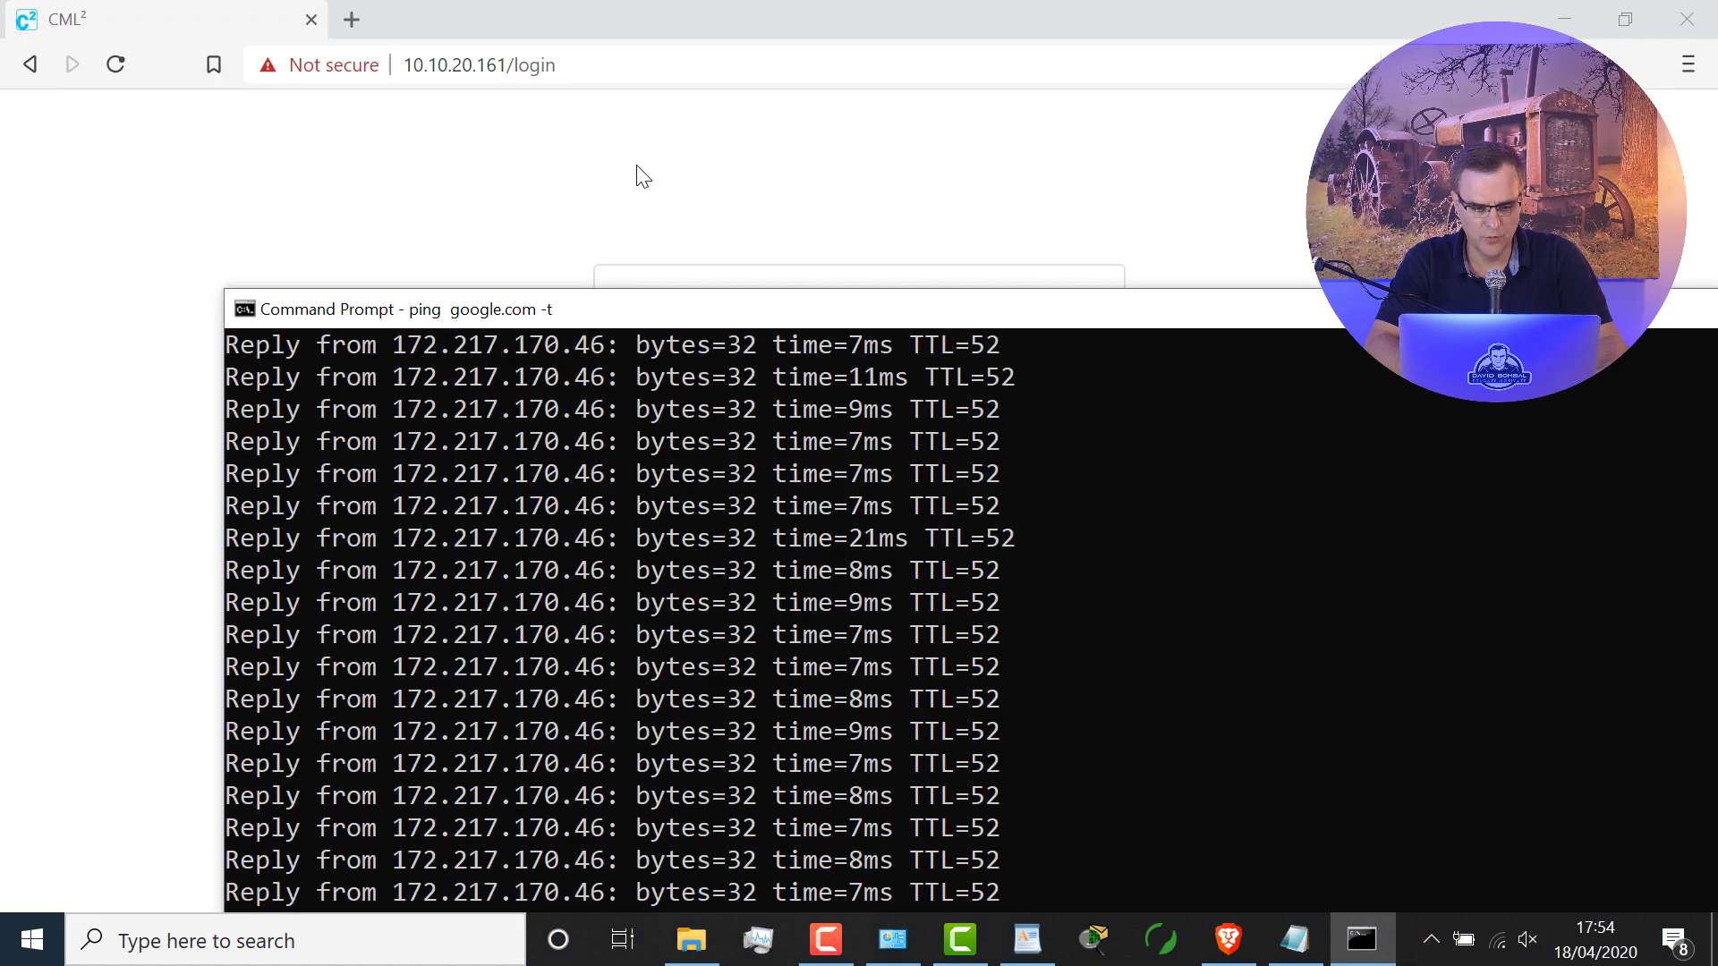
{"action": "left_click_drag", "start_coordinate": [727, 317], "coordinate": [656, 234]}
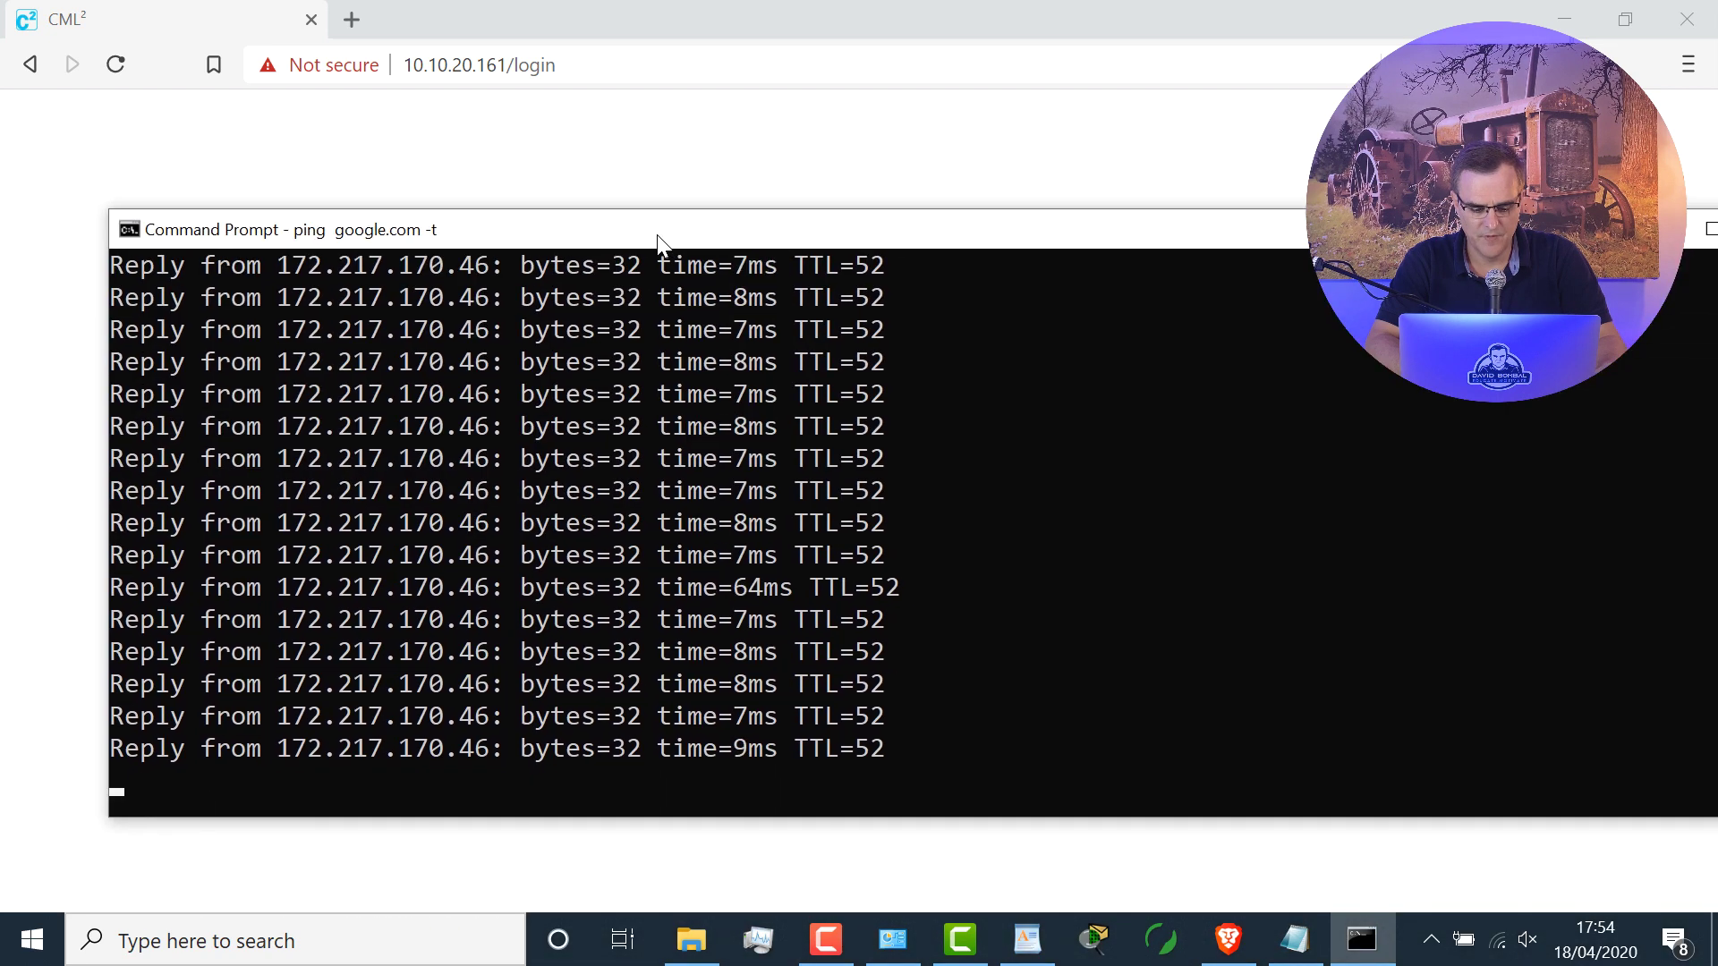
Step: Sign in to CML² with the saved sandbox username and password to reach the Lab Manager
{"action": "left_click", "coordinate": [760, 135]}
{"action": "left_click", "coordinate": [862, 481]}
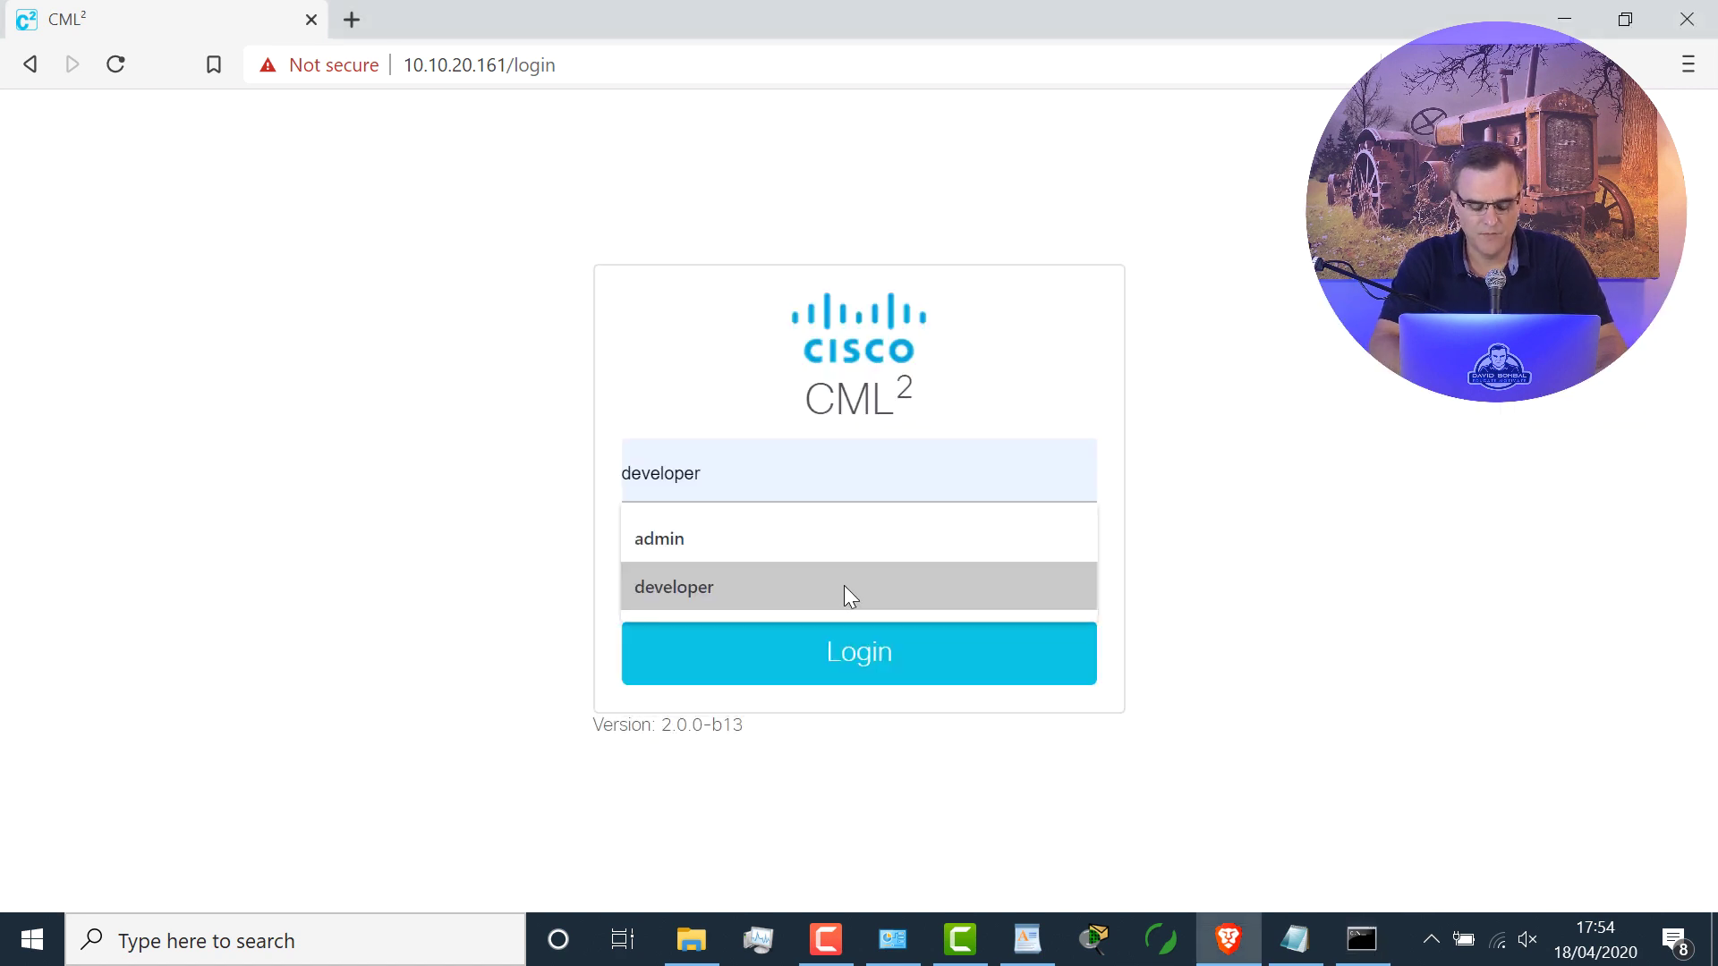
{"action": "left_click", "coordinate": [845, 587]}
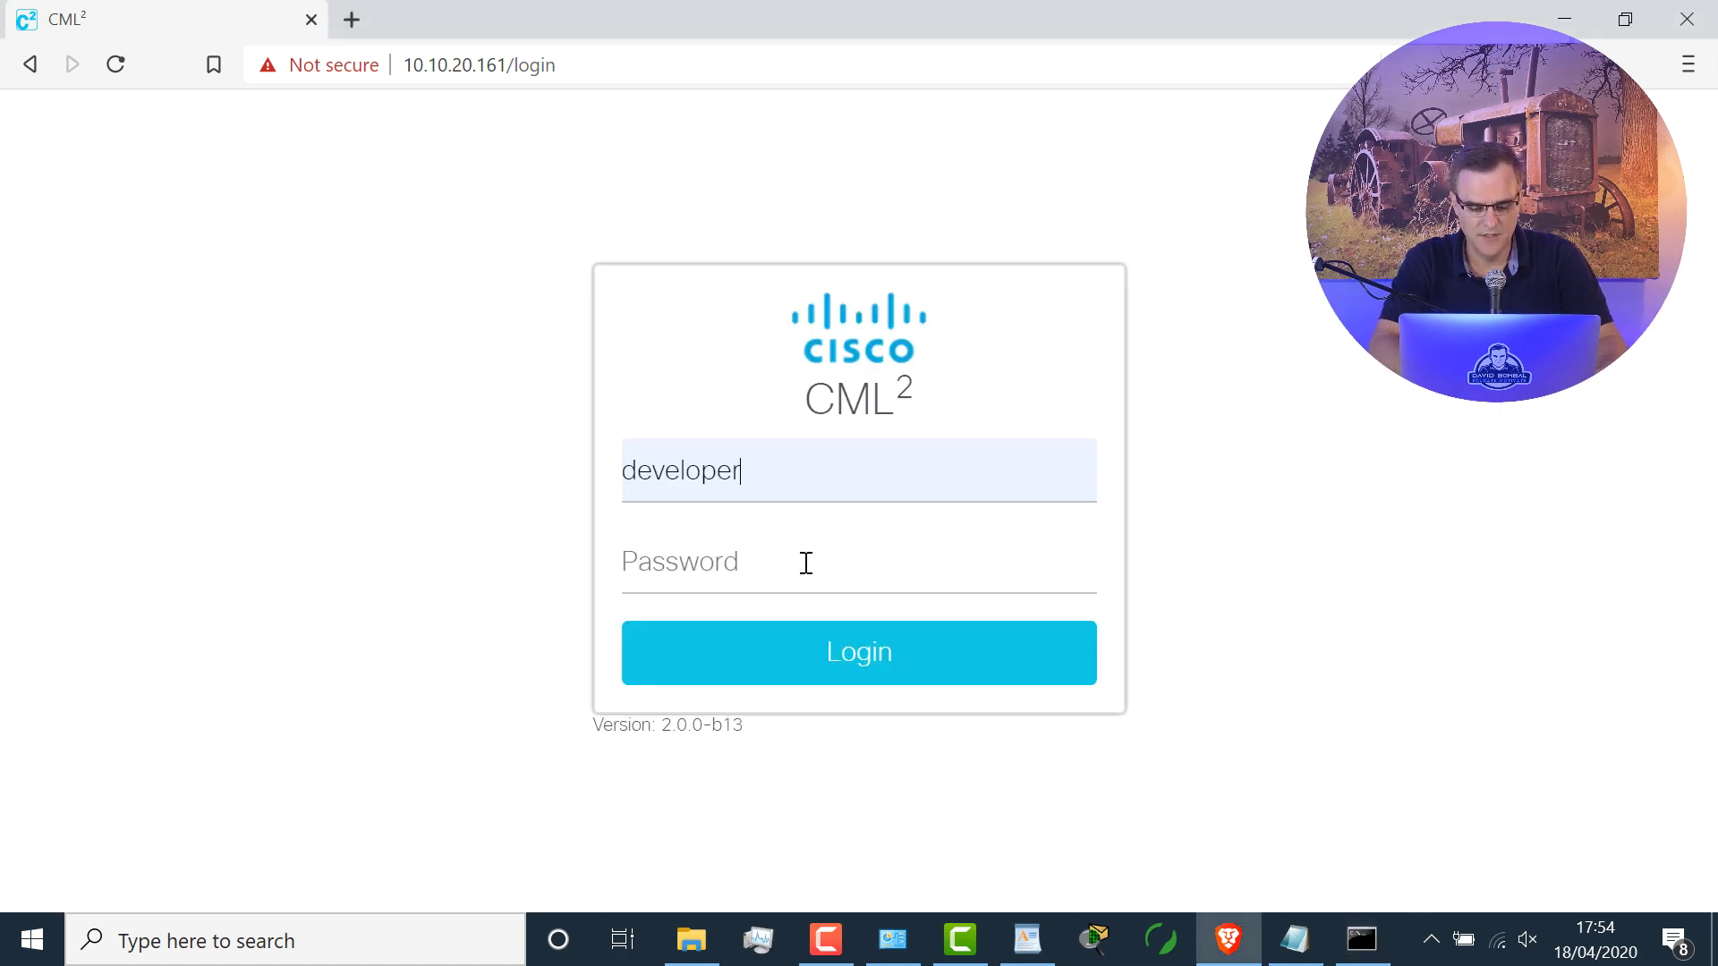
{"action": "left_click", "coordinate": [735, 573]}
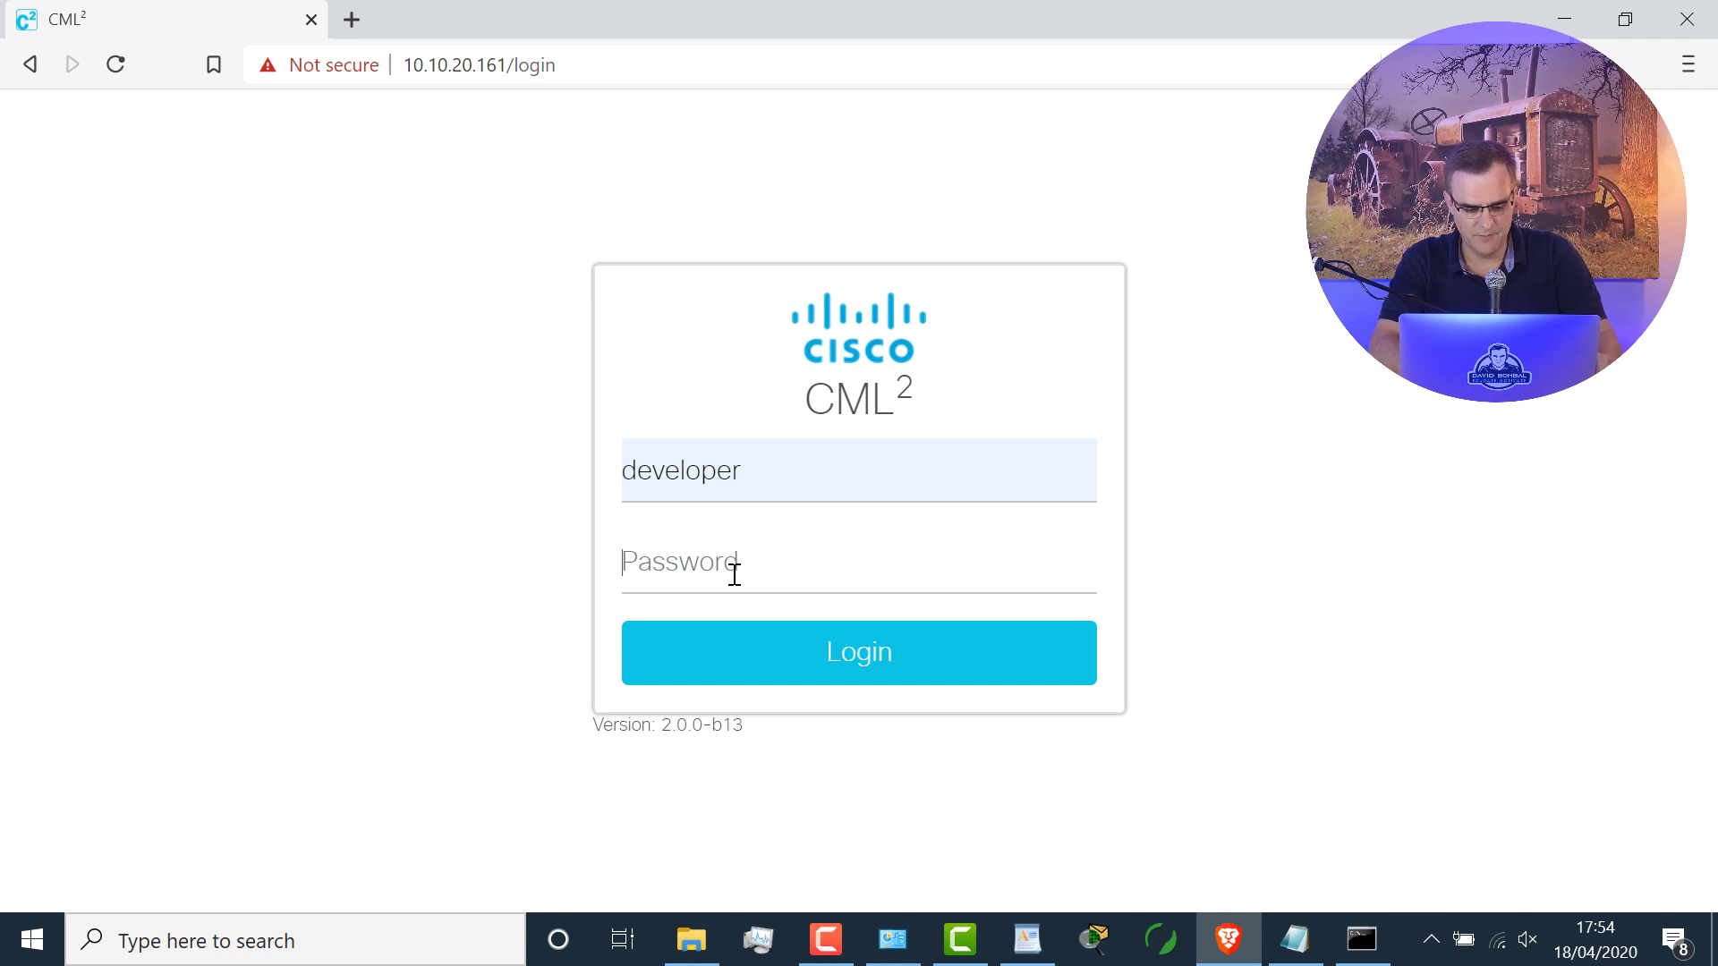
{"action": "type", "text": "C"}
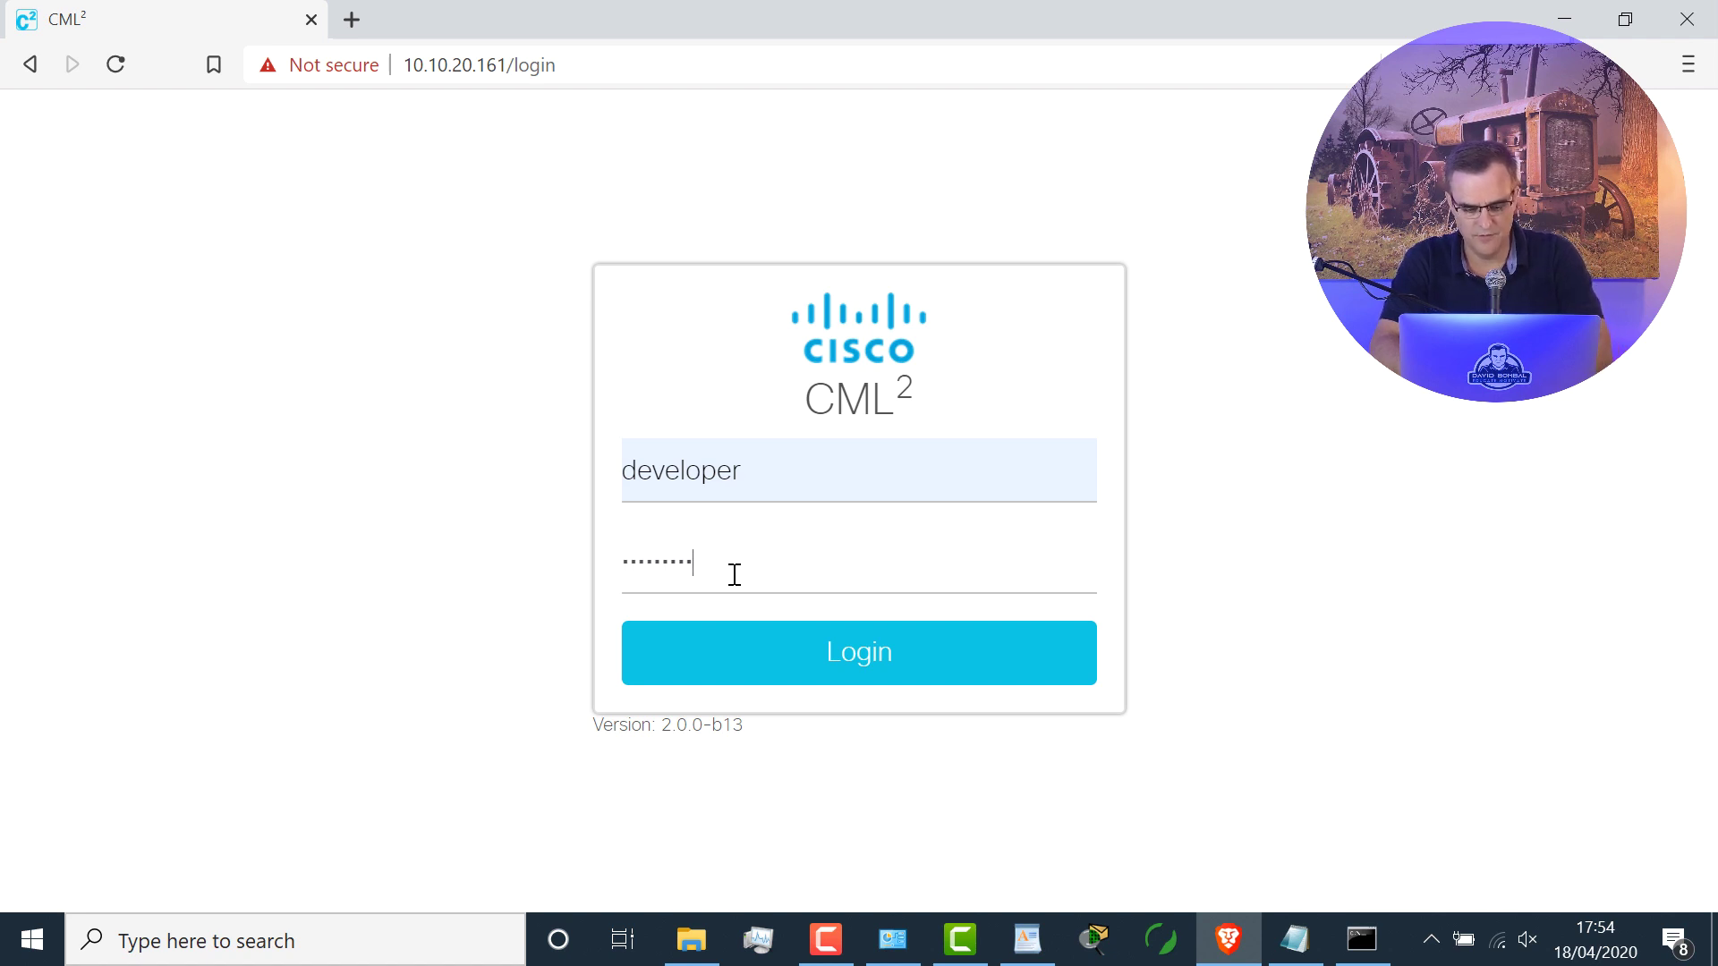
{"action": "type", "text": "1sco12345"}
{"action": "key", "text": "Return"}
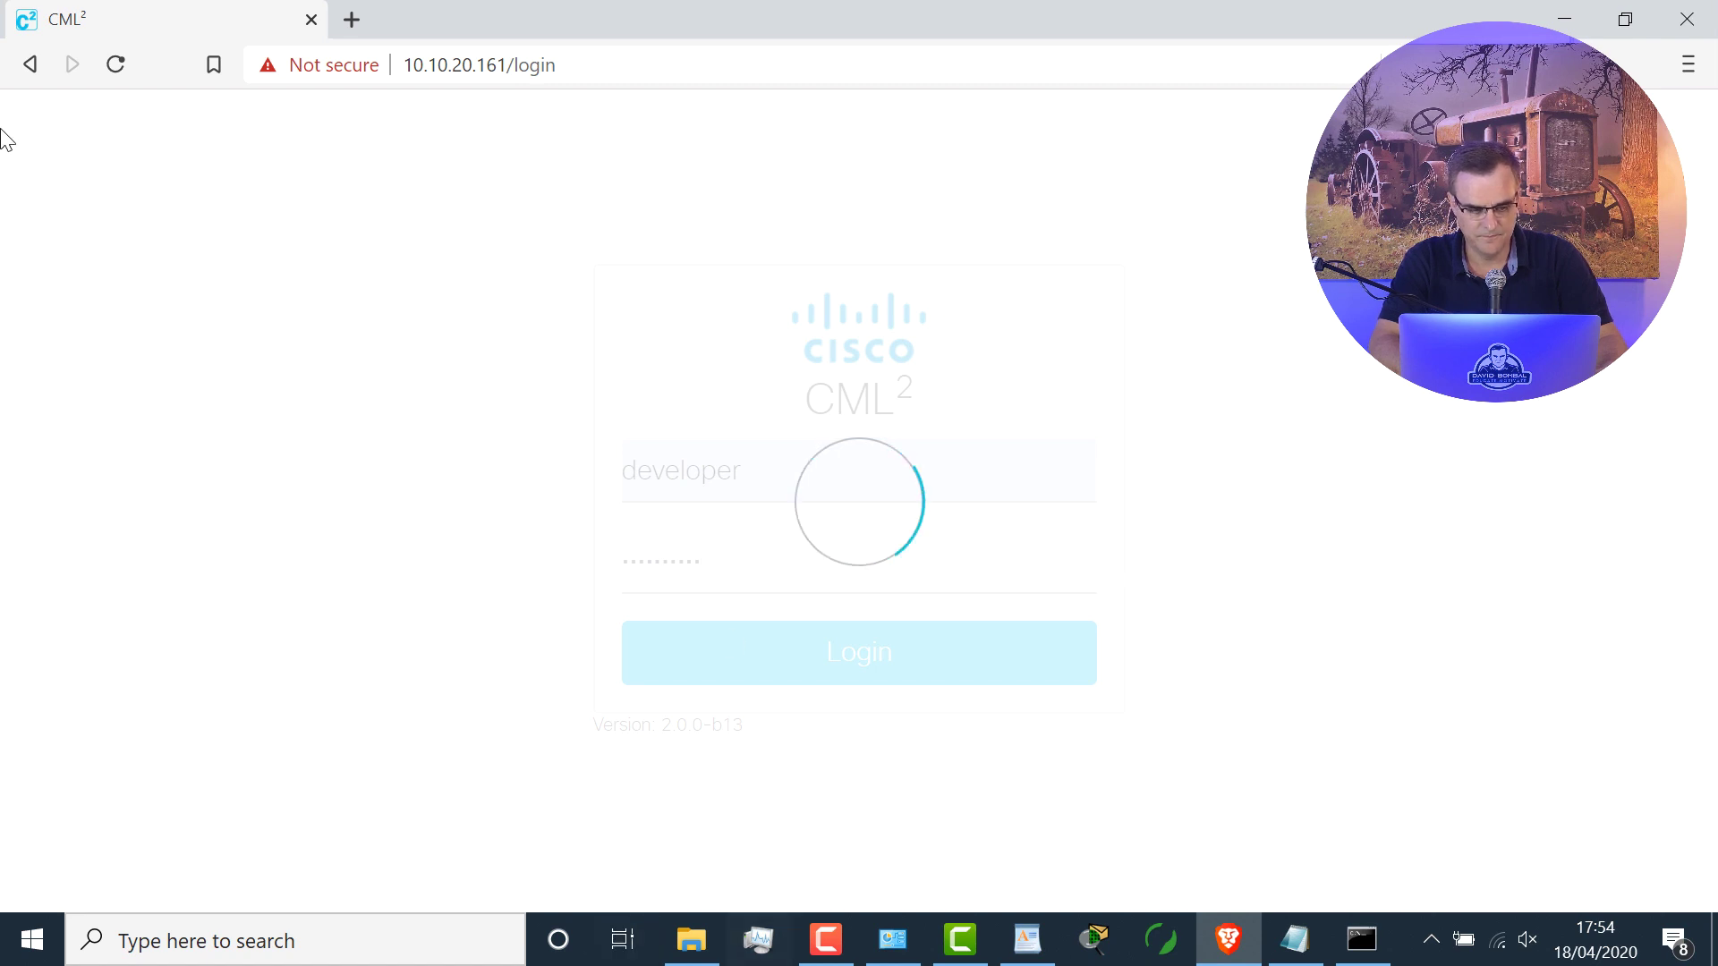
{"action": "left_click", "coordinate": [1375, 958]}
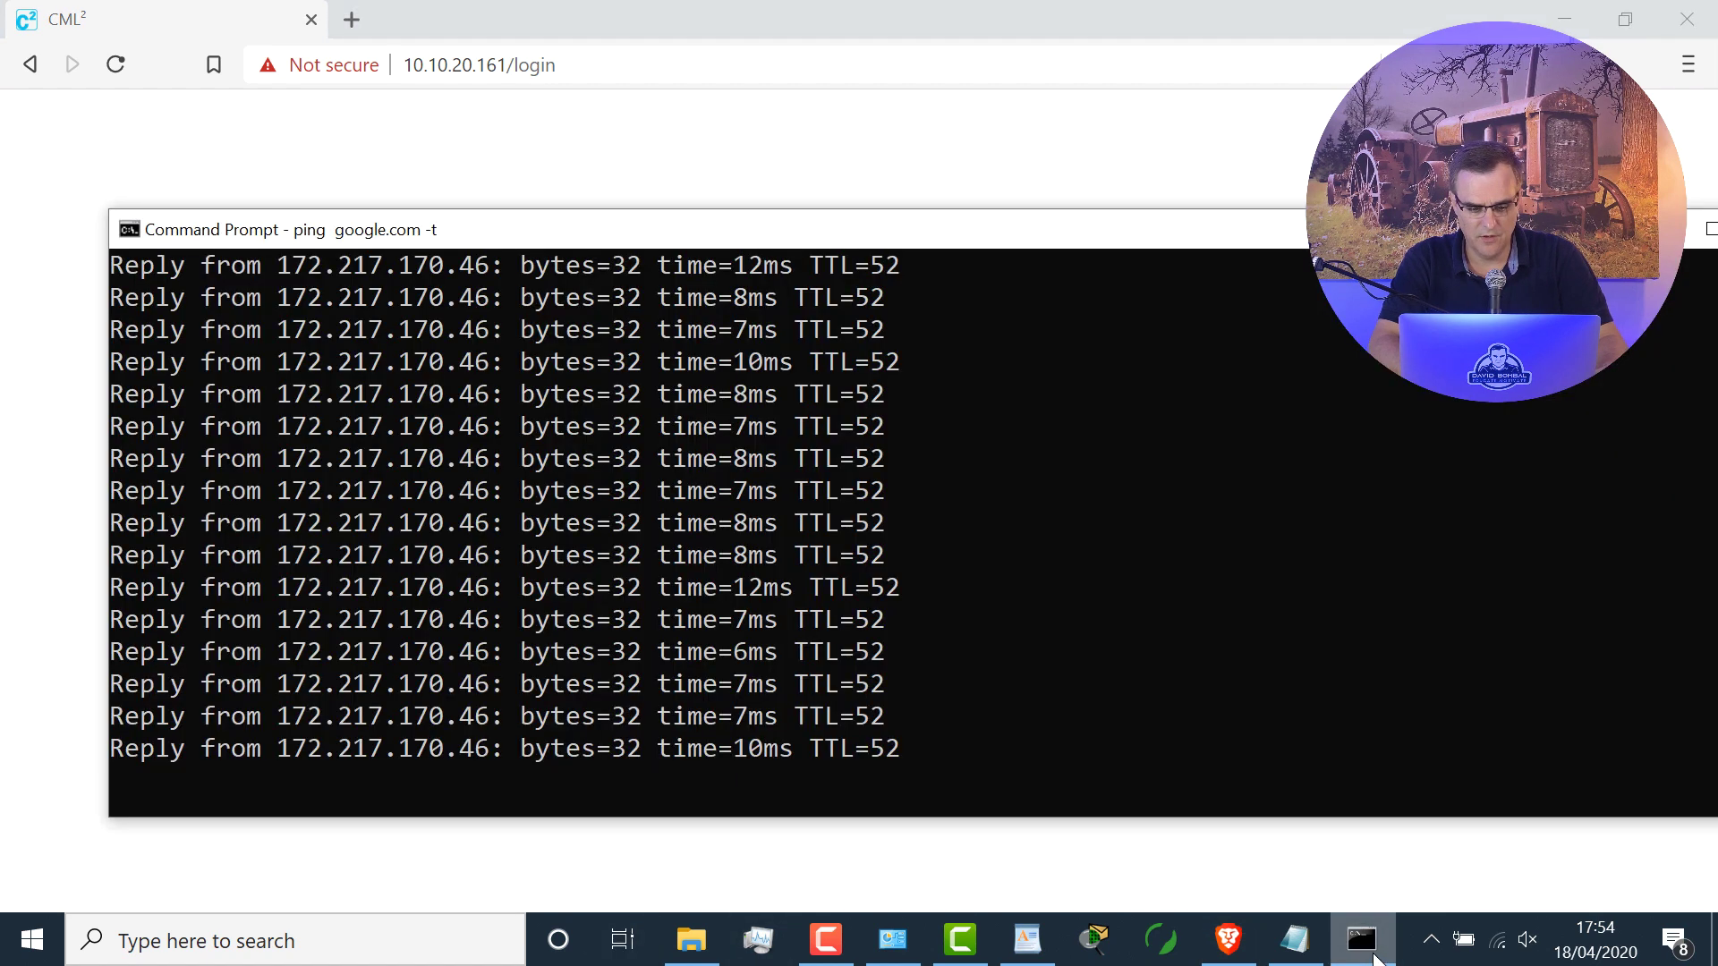
Step: Open the Multi Platform Network lab (14 nodes, 32 links) from the CML Lab Manager
{"action": "left_click", "coordinate": [953, 20]}
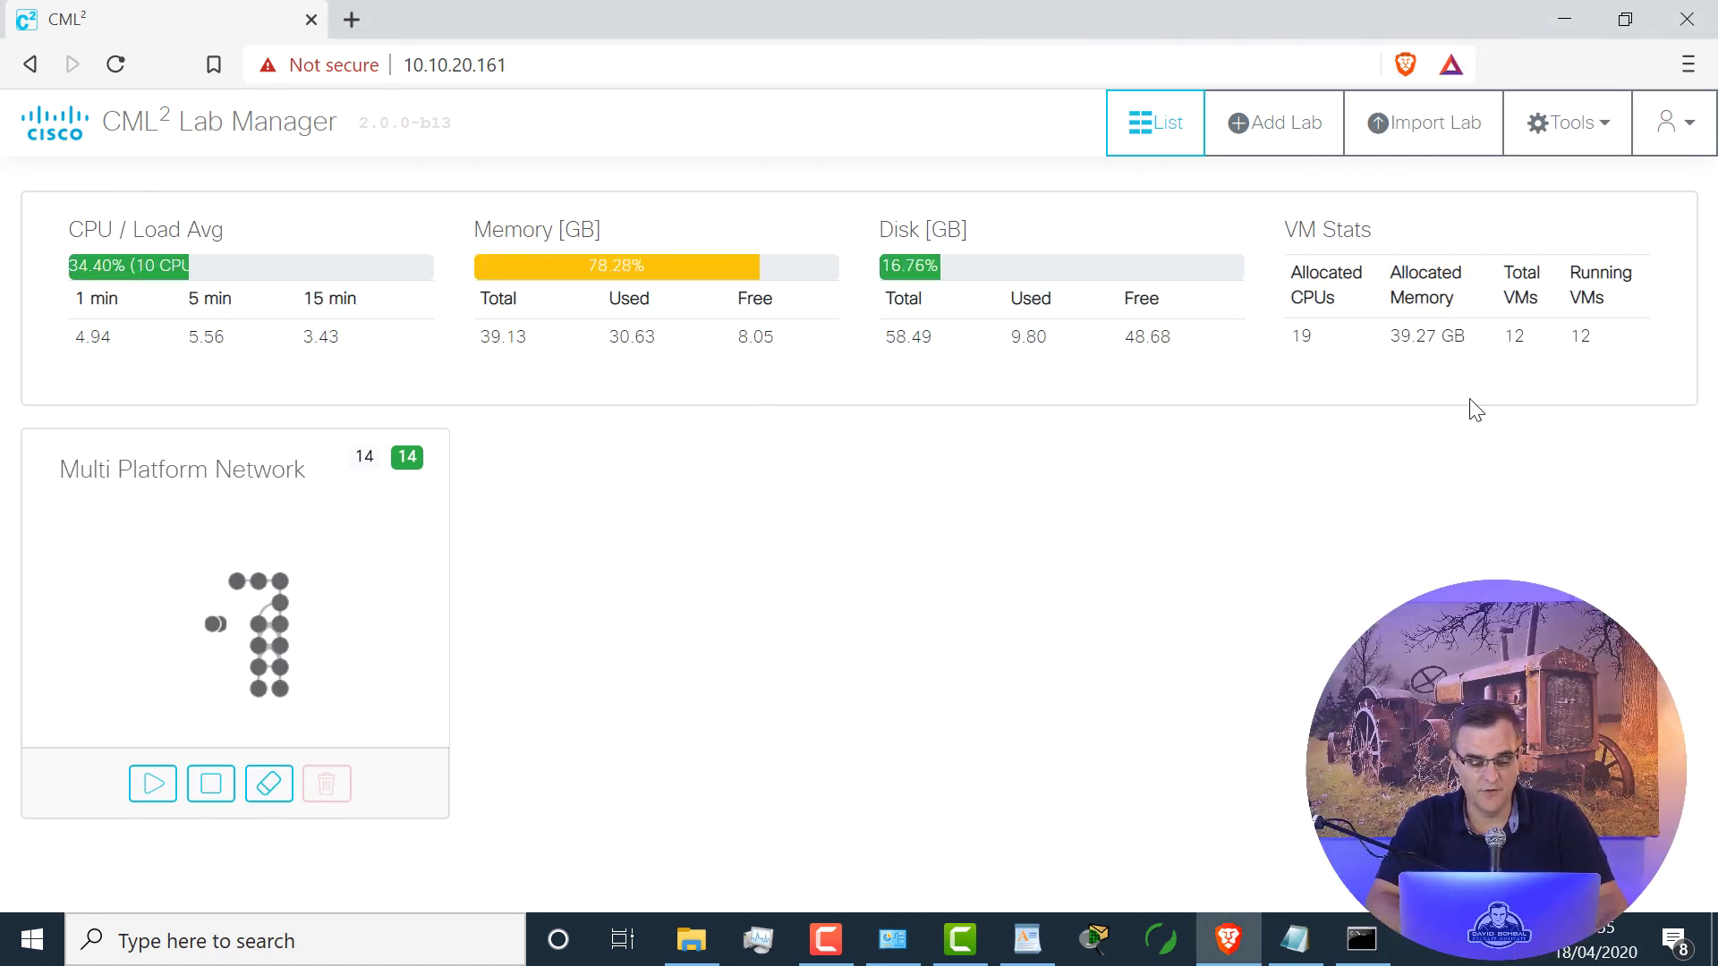
{"action": "left_click", "coordinate": [367, 542]}
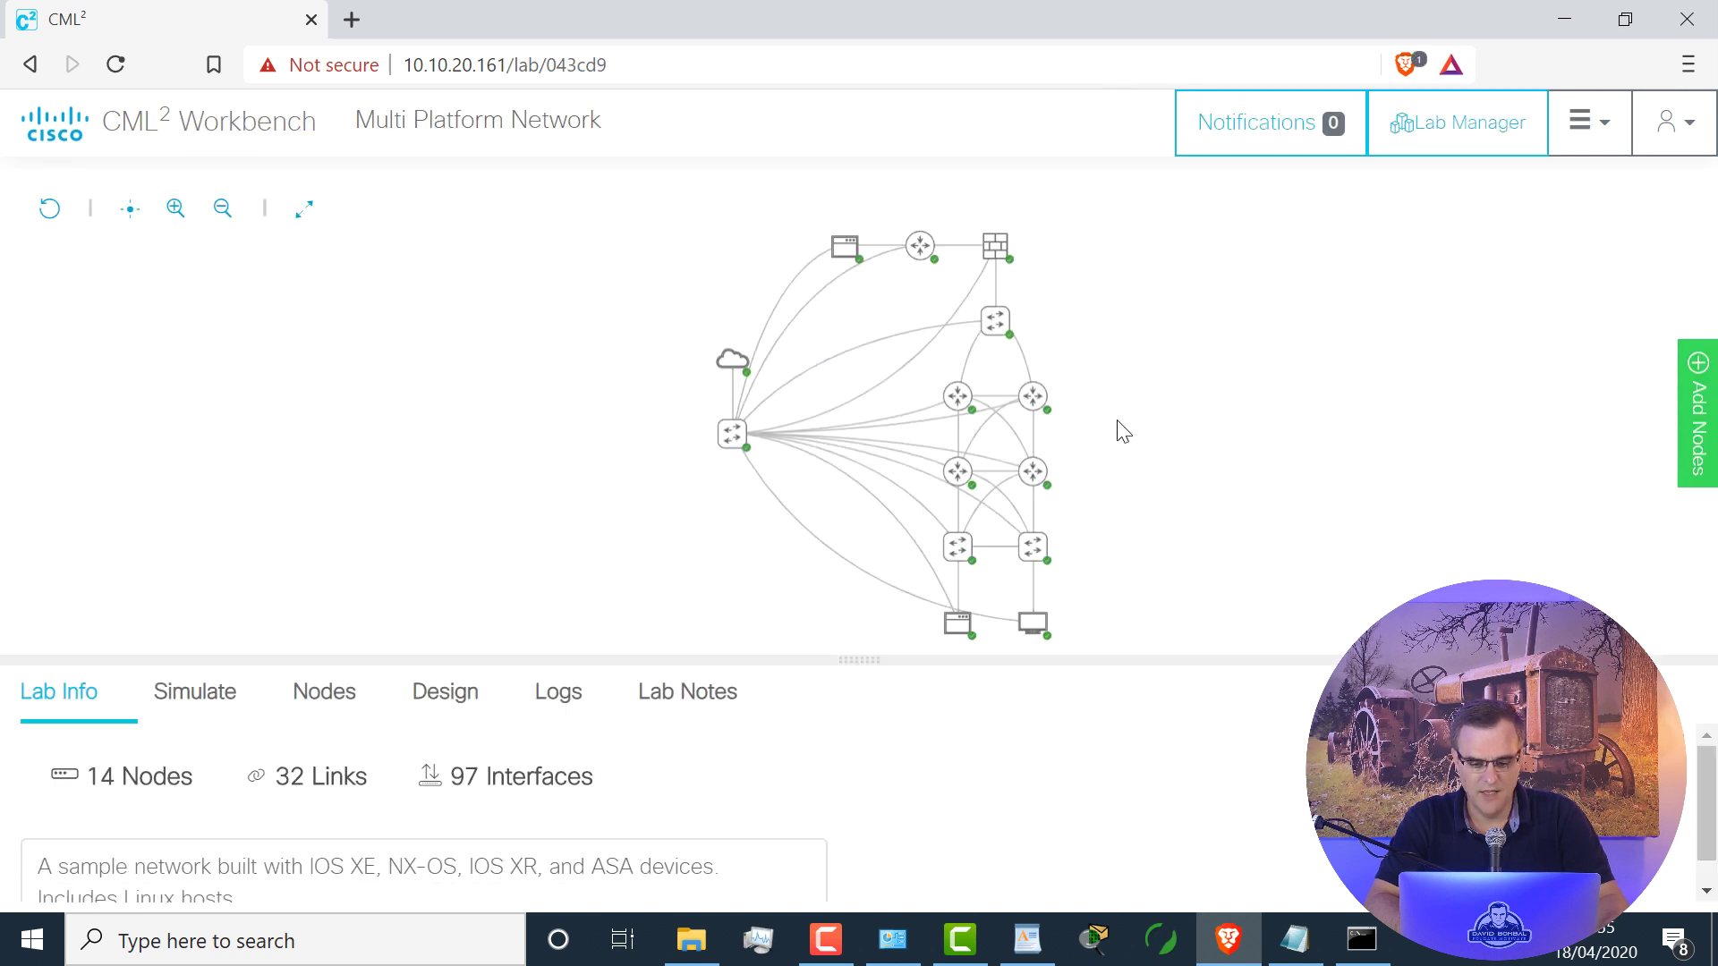
Step: Try opening the edge-firewall01 console, then turn Brave Shields off for 10.10.20.161
{"action": "left_click", "coordinate": [996, 252]}
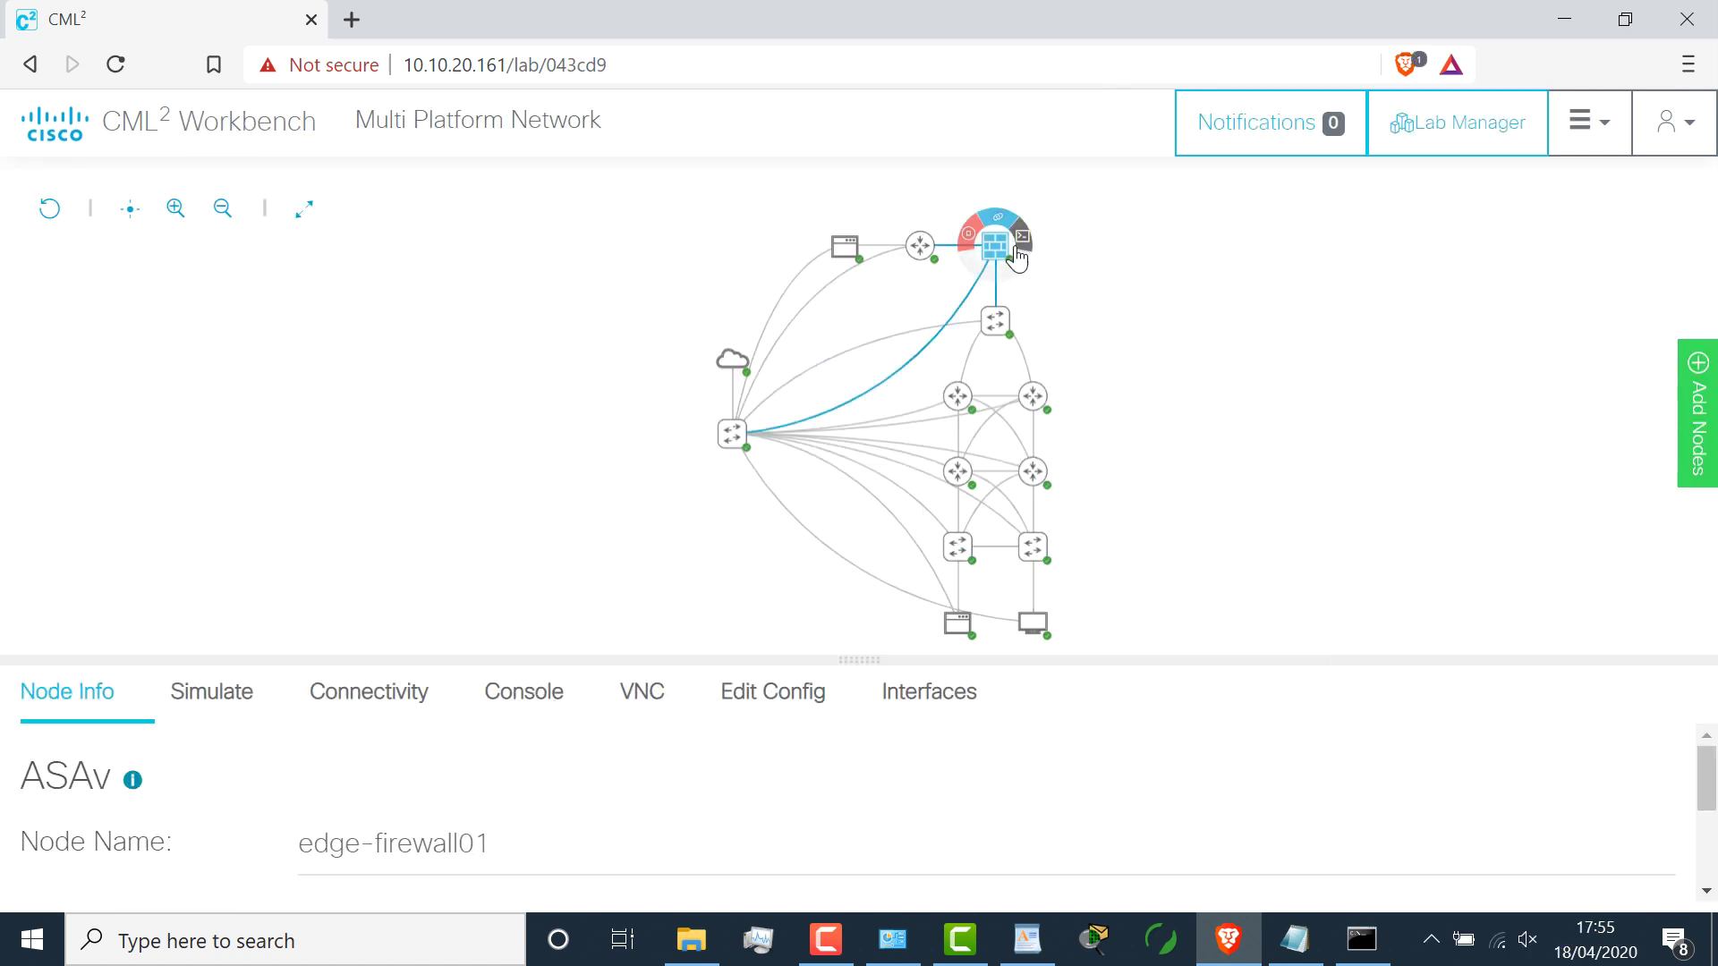
{"action": "left_click", "coordinate": [1022, 240]}
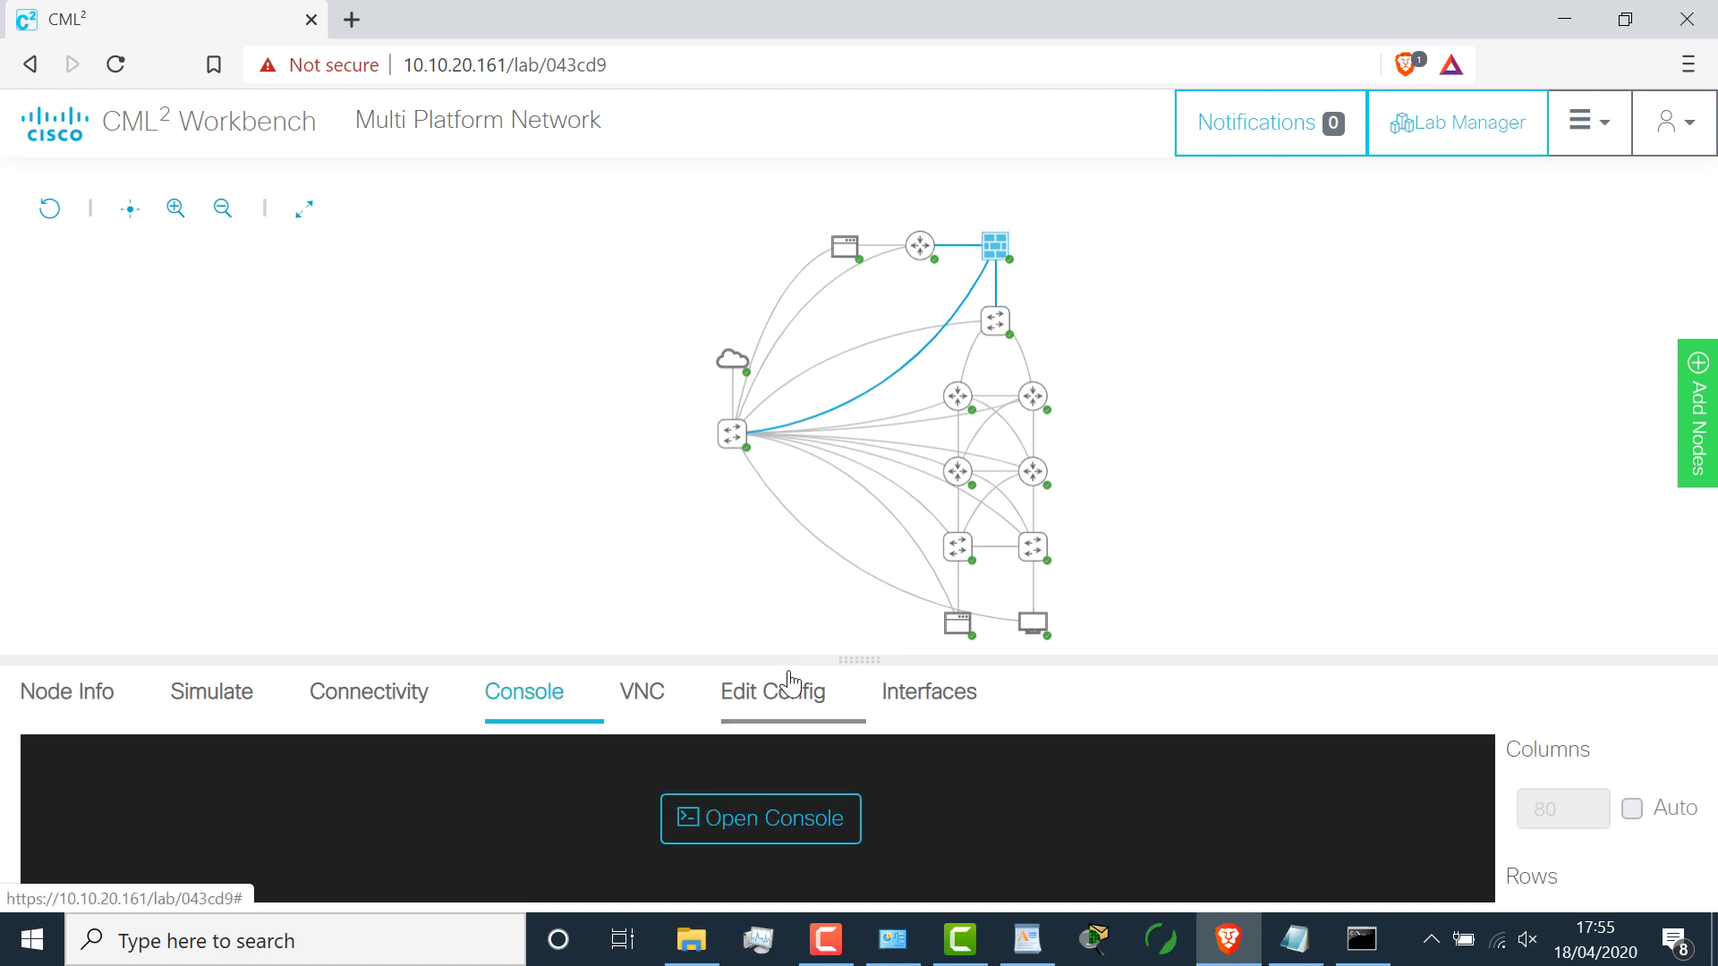
{"action": "left_click_drag", "start_coordinate": [843, 660], "coordinate": [786, 321]}
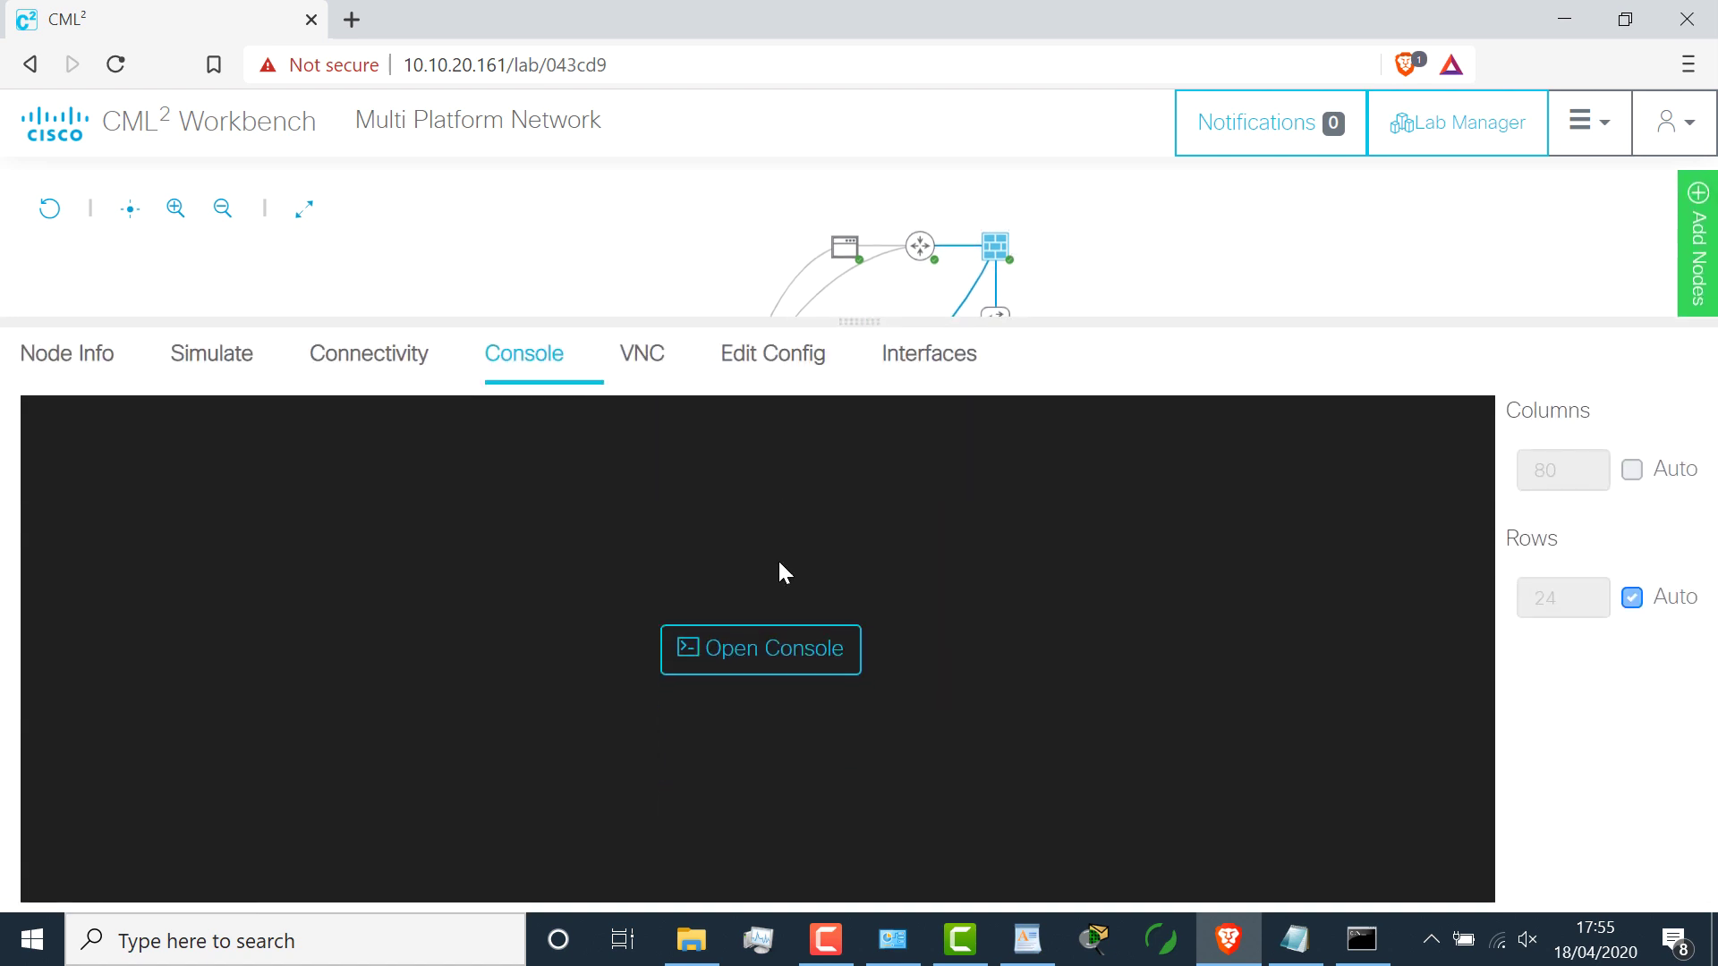
{"action": "left_click", "coordinate": [790, 650]}
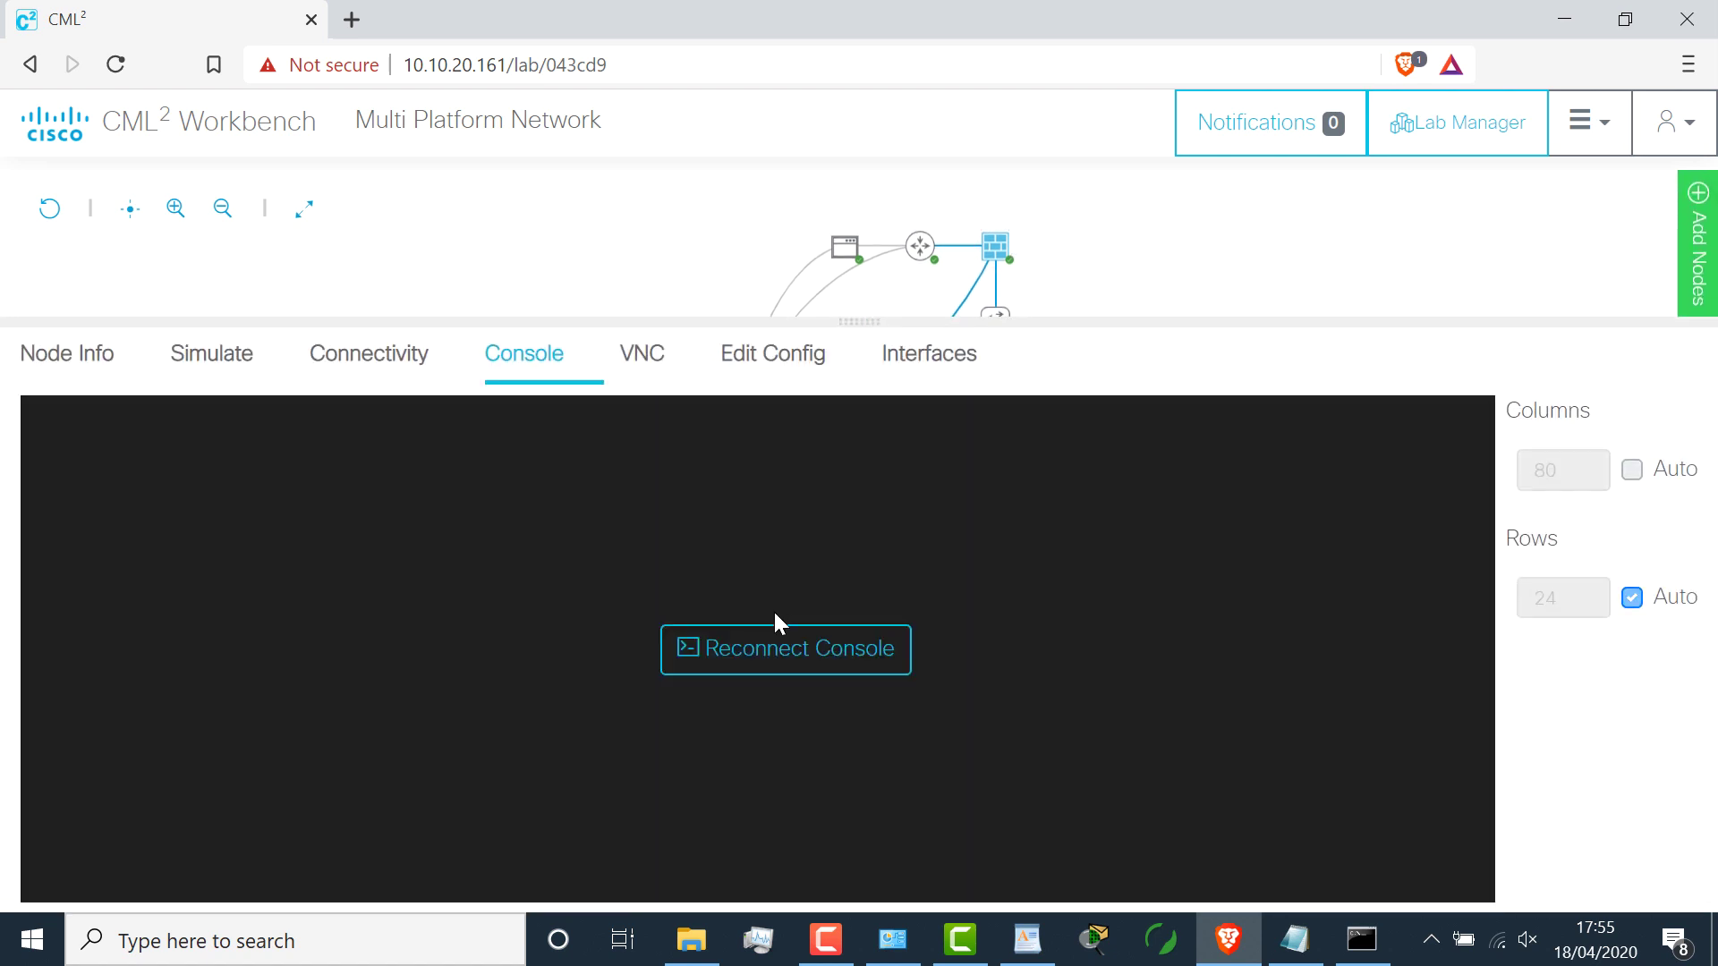
{"action": "left_click", "coordinate": [778, 646]}
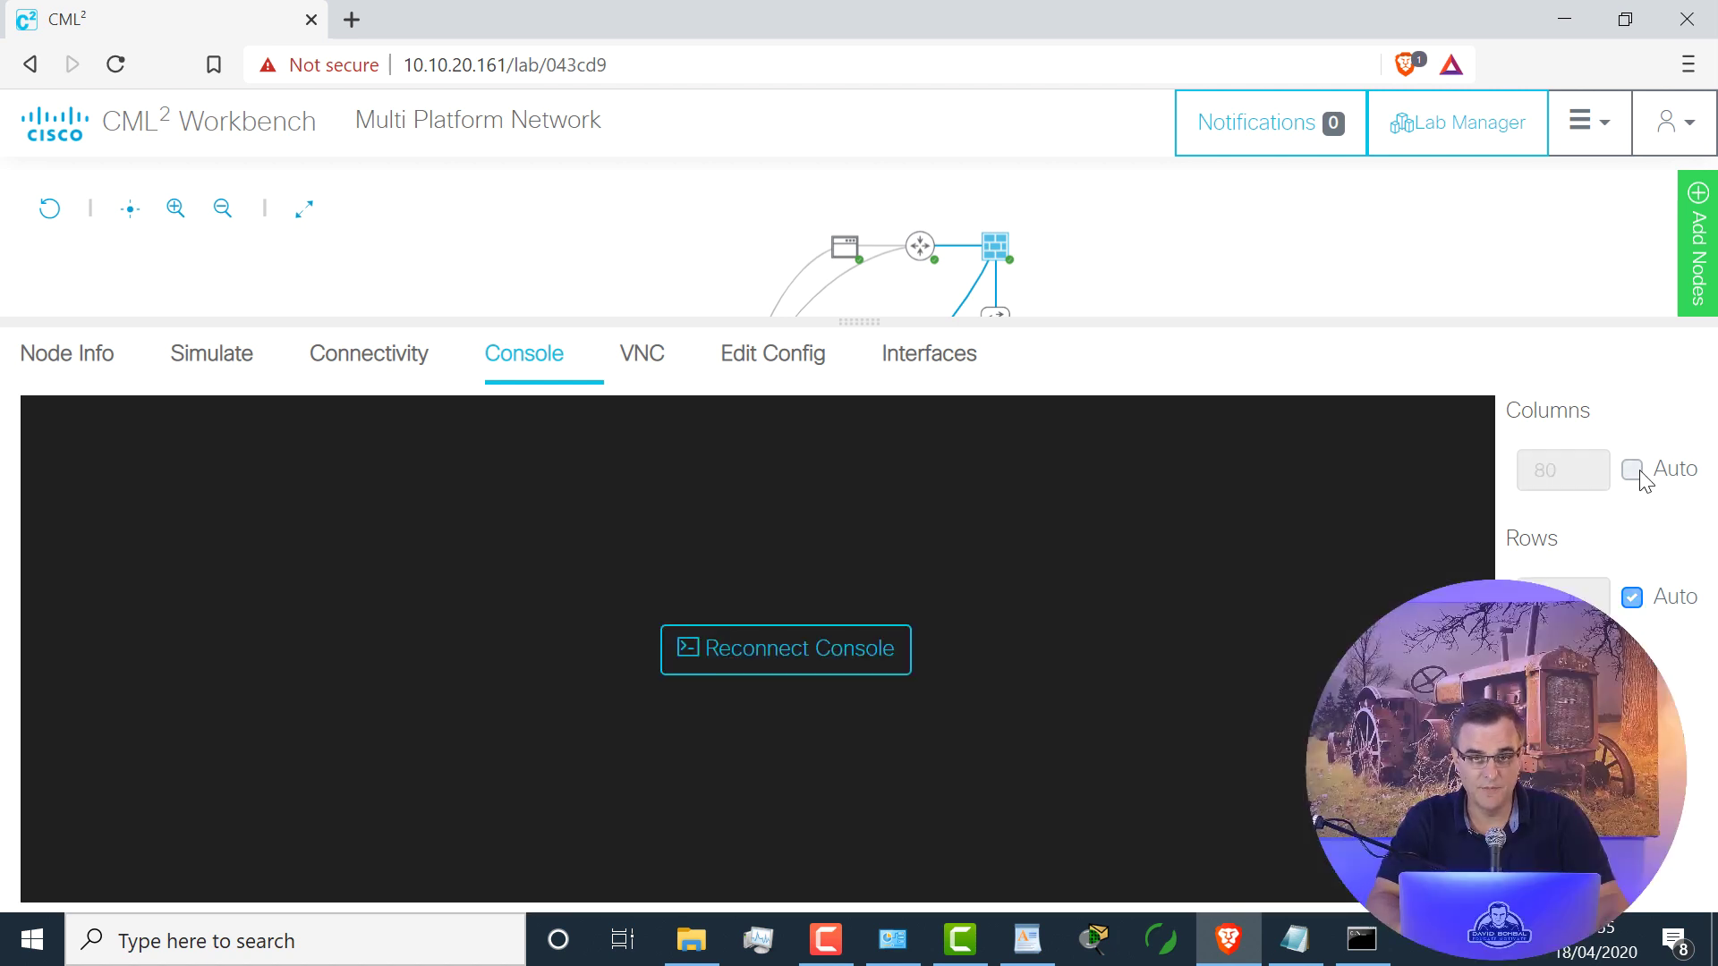
{"action": "left_click", "coordinate": [1406, 64]}
{"action": "left_click", "coordinate": [1372, 128]}
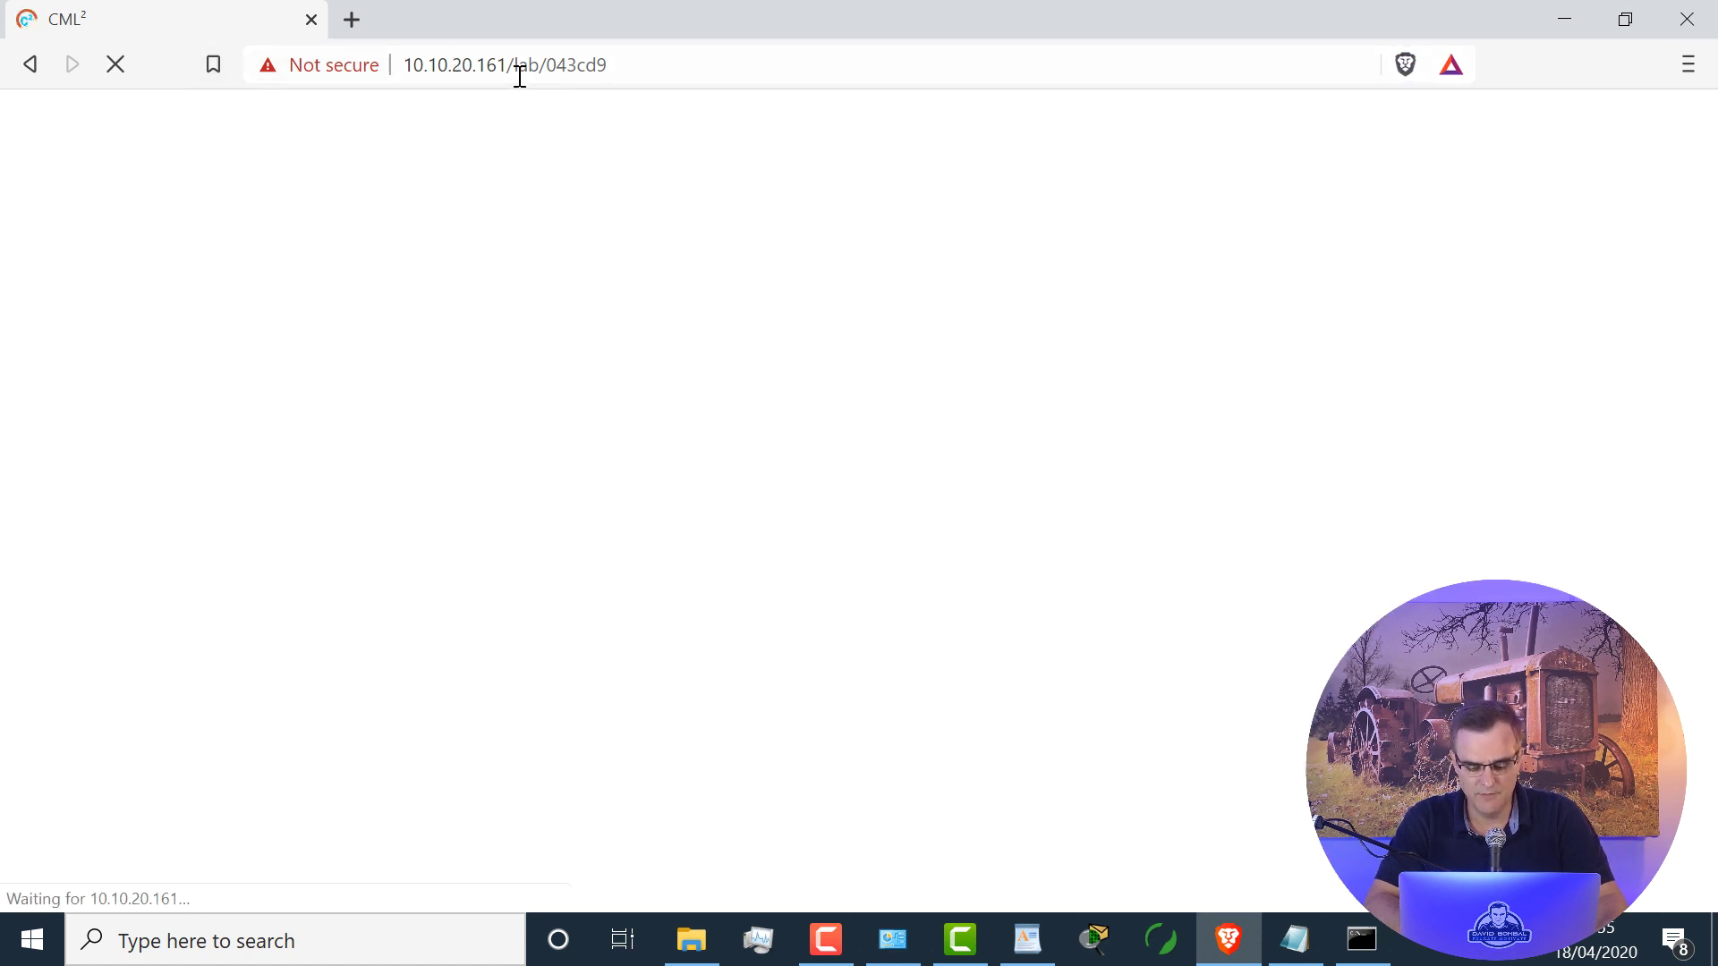
Step: Launch Google Chrome and load the CML server address 10.10.20.161
{"action": "left_click", "coordinate": [281, 931]}
{"action": "type", "text": "chrom"}
{"action": "left_click", "coordinate": [362, 223]}
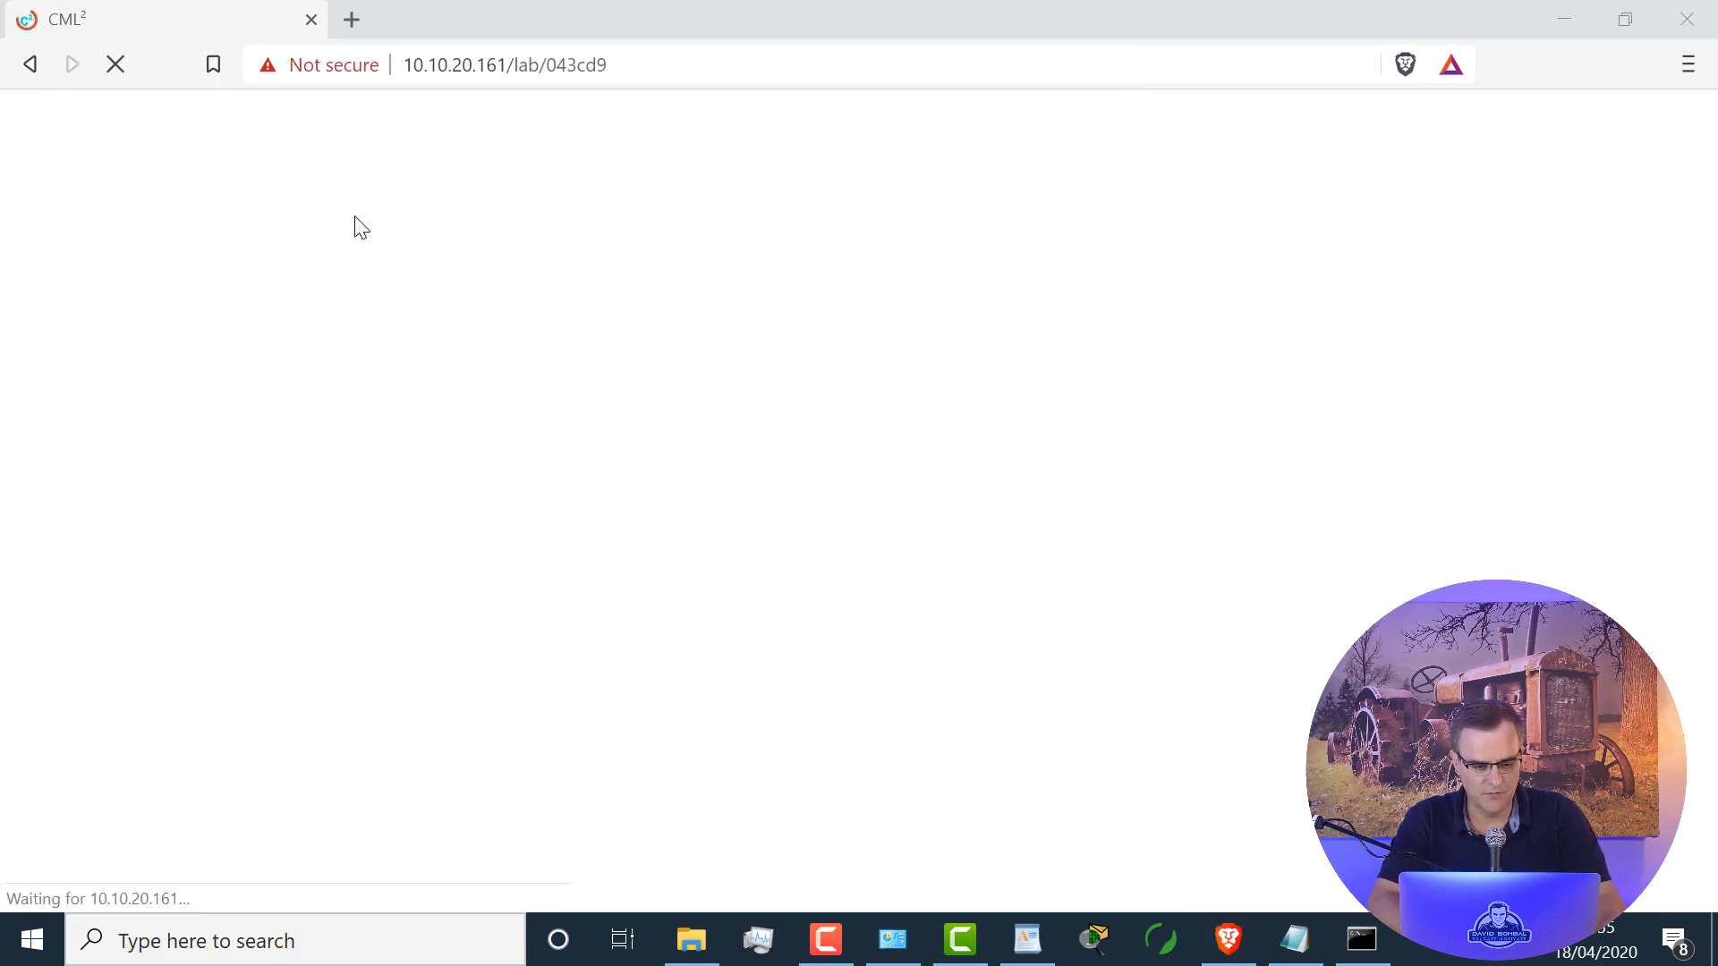
{"action": "left_click_drag", "start_coordinate": [707, 50], "coordinate": [715, 199]}
{"action": "type", "text": "10.10"}
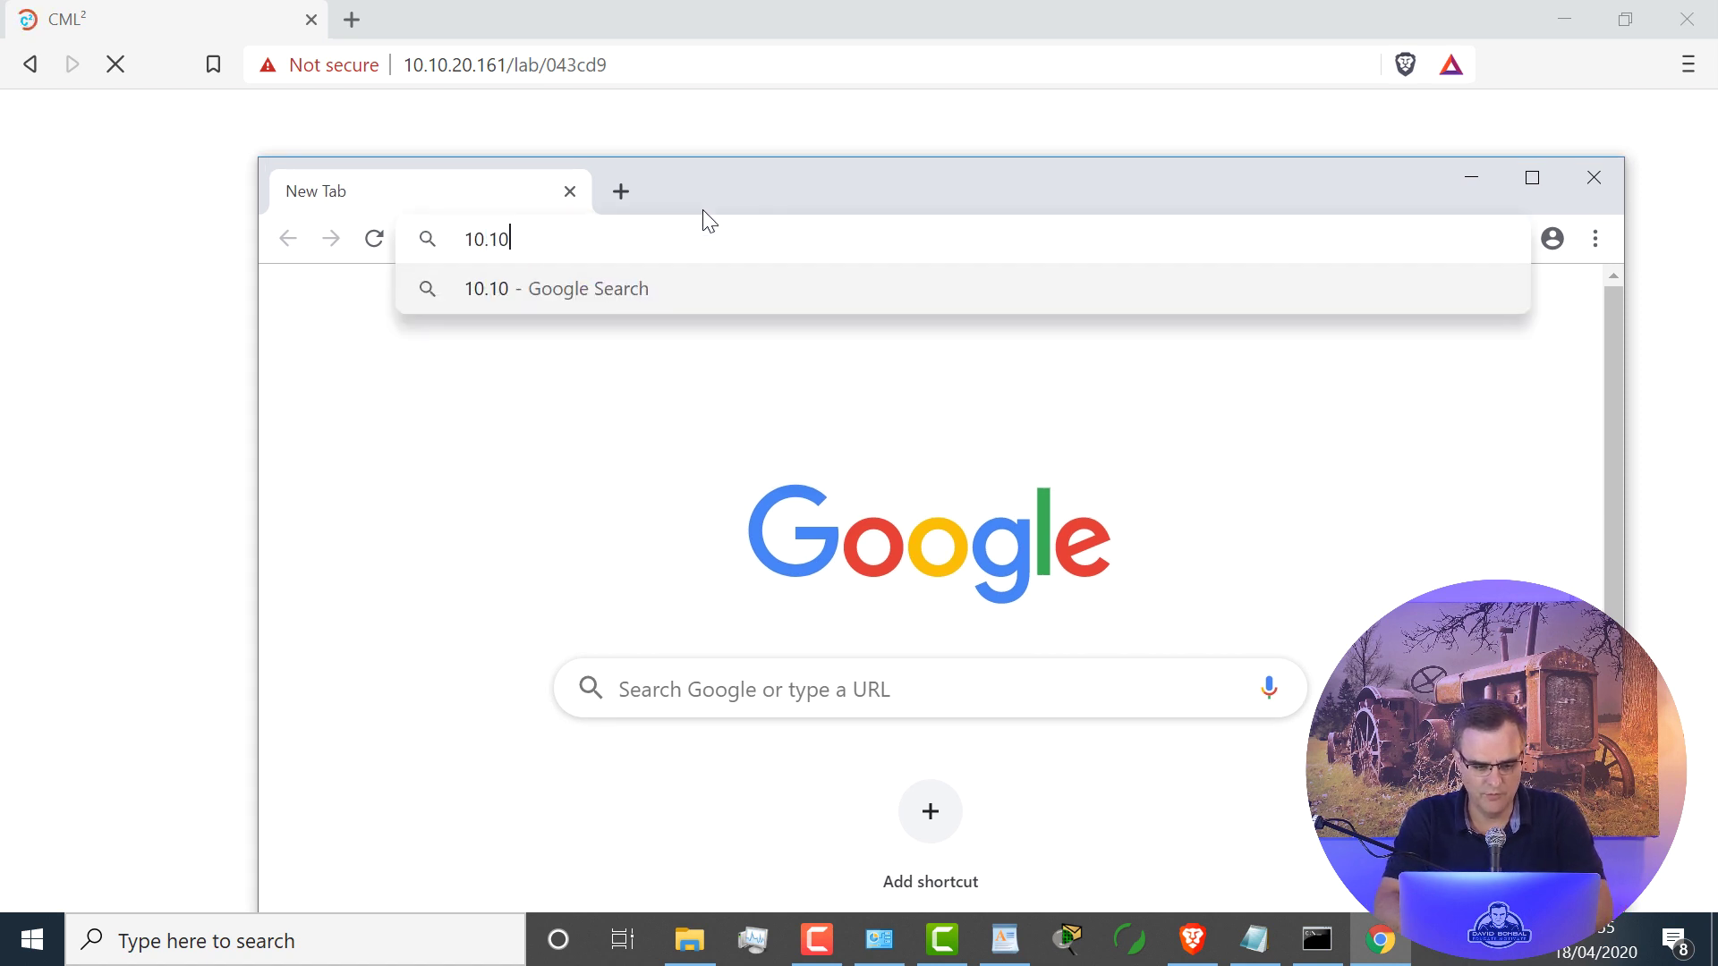
{"action": "type", "text": ".20.161"}
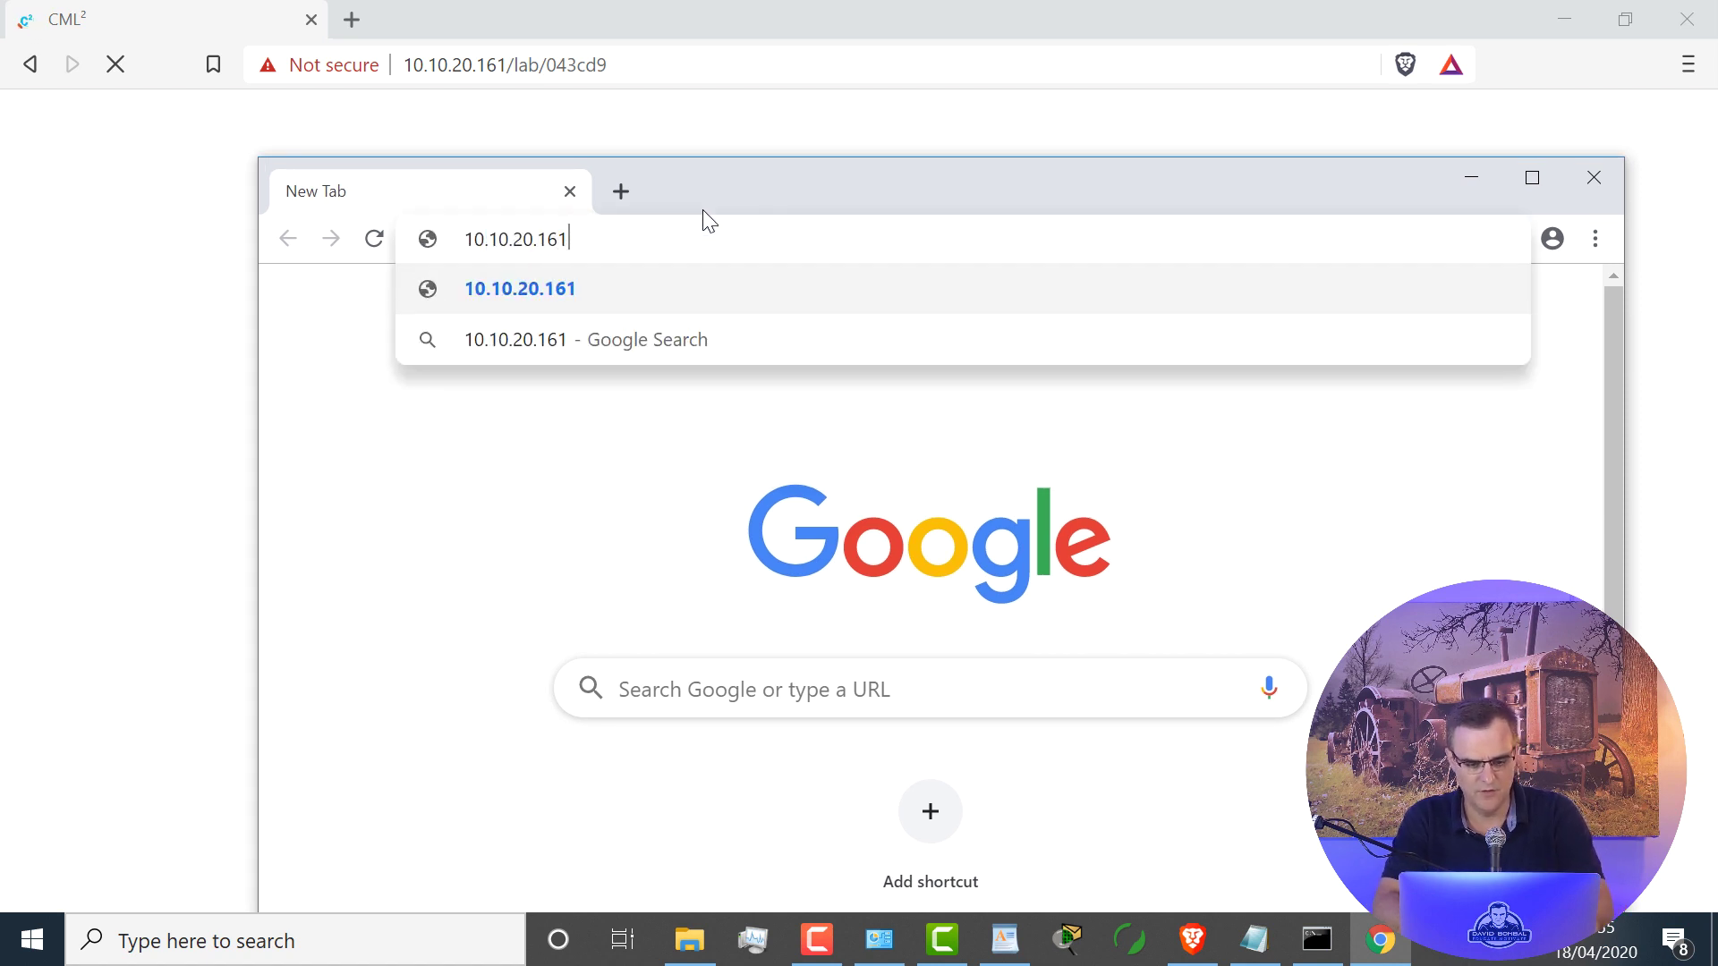
{"action": "key", "text": "Return"}
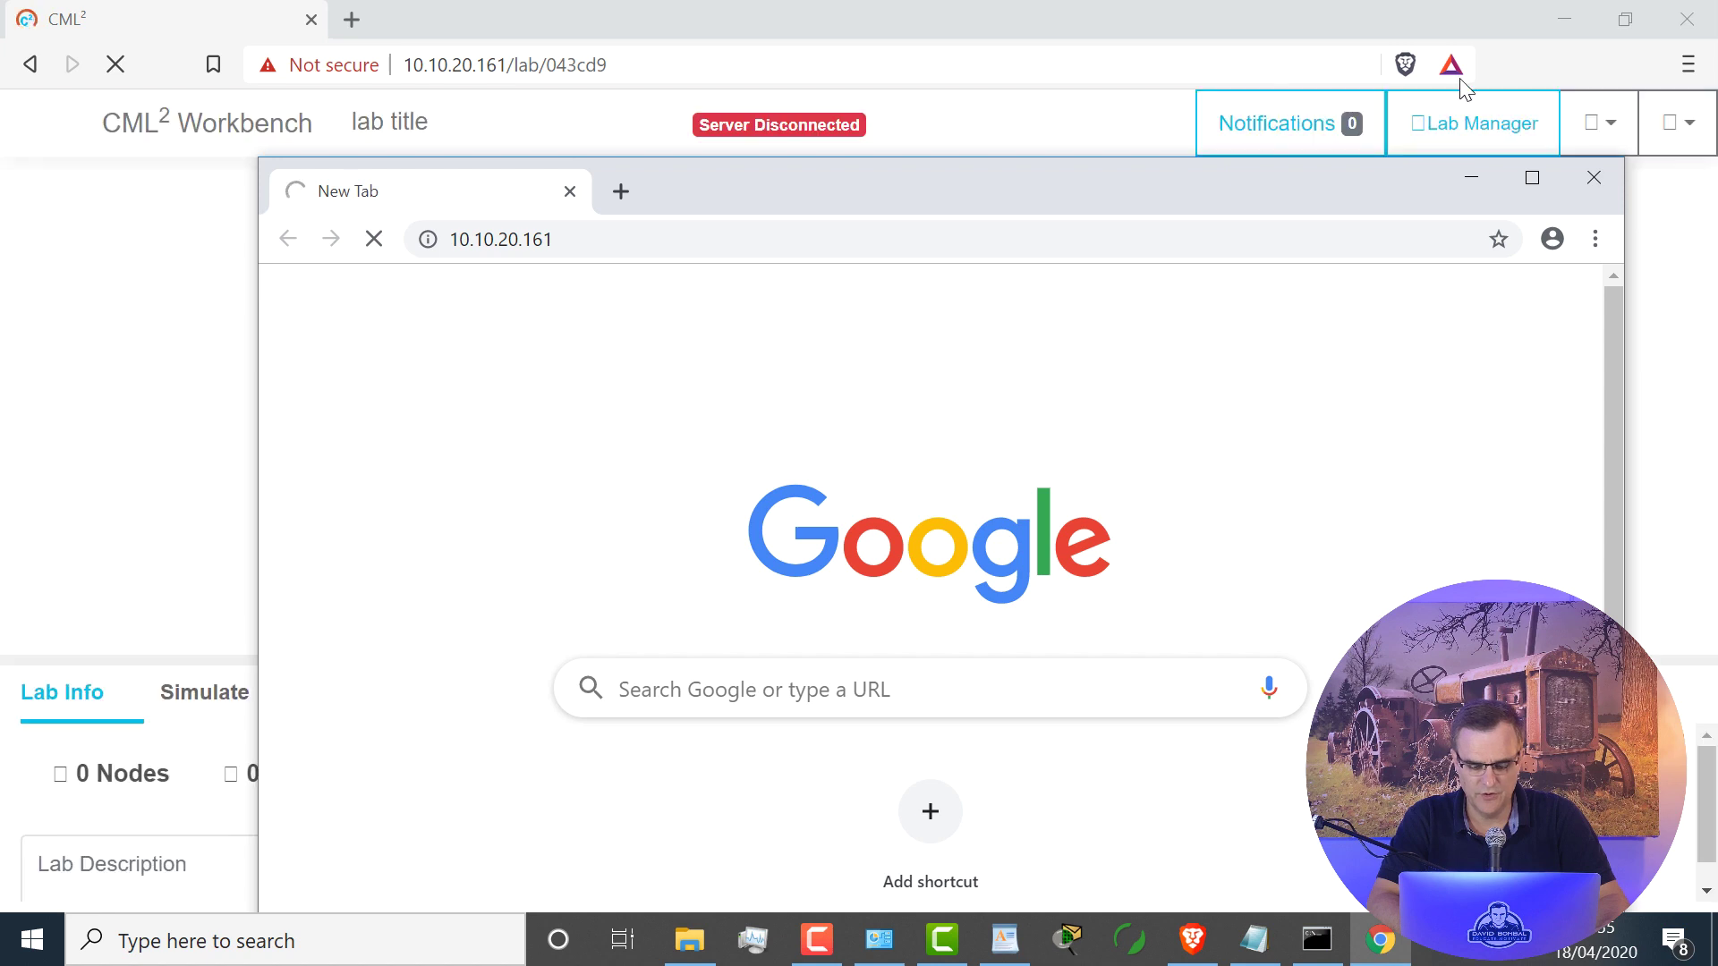
Step: Close the Brave window, maximize Chrome, and proceed past the certificate warning
{"action": "left_click", "coordinate": [962, 34]}
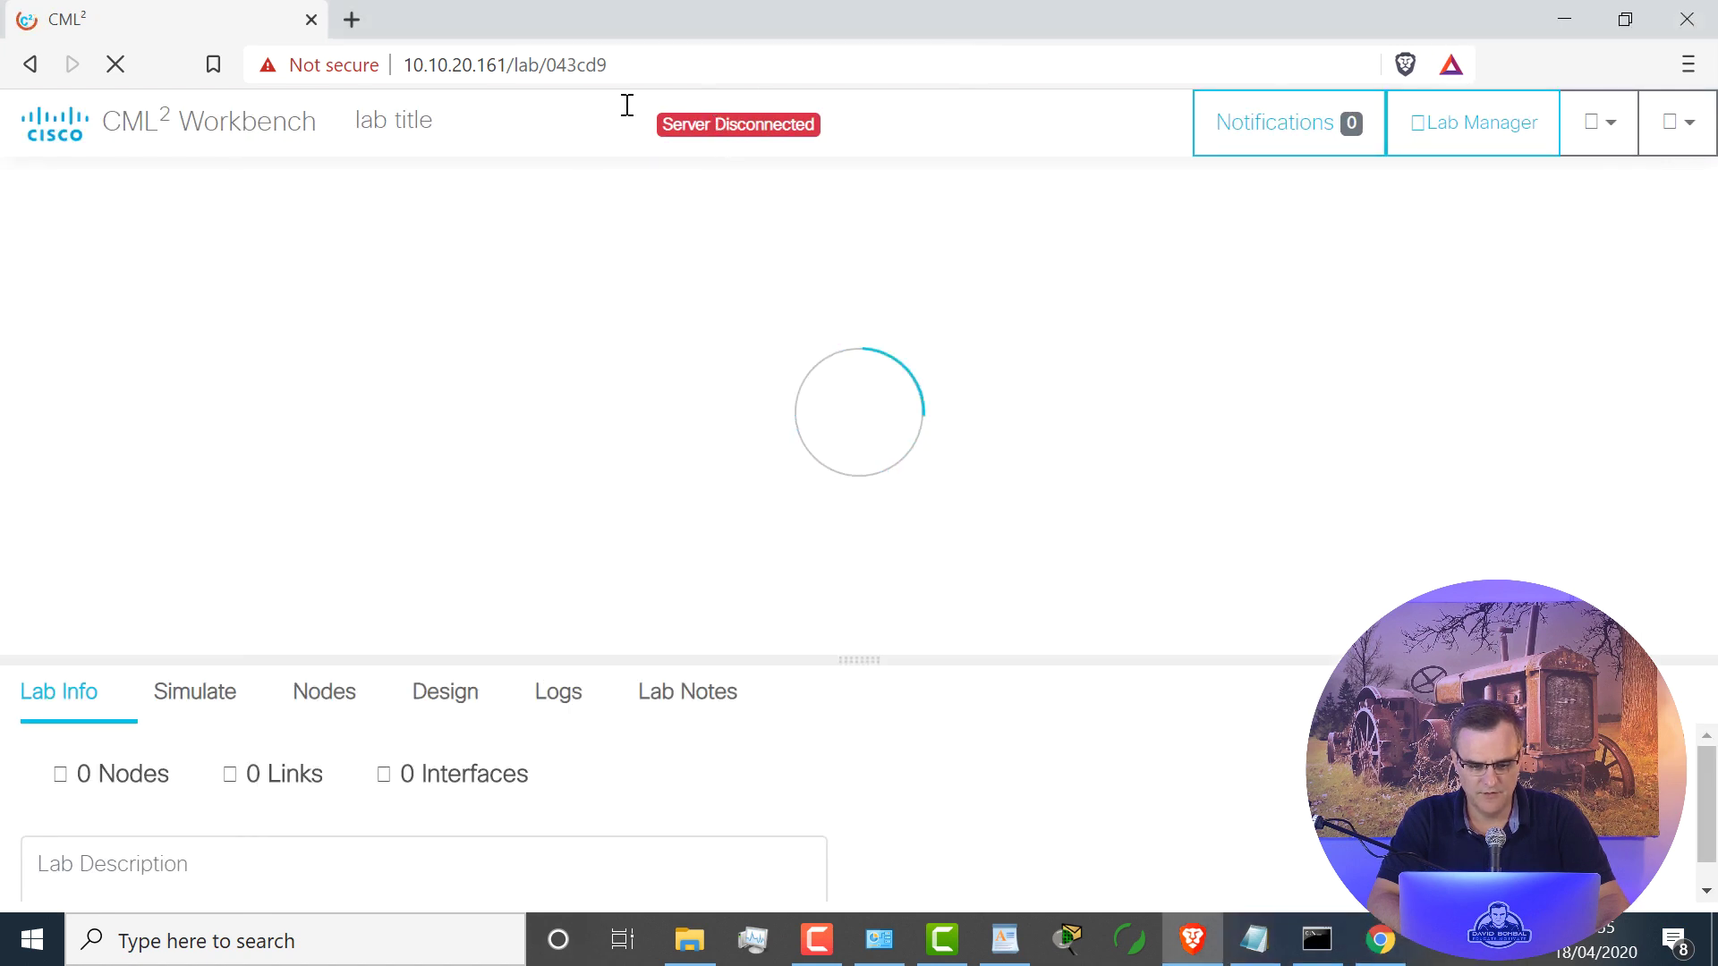
{"action": "left_click", "coordinate": [1688, 27]}
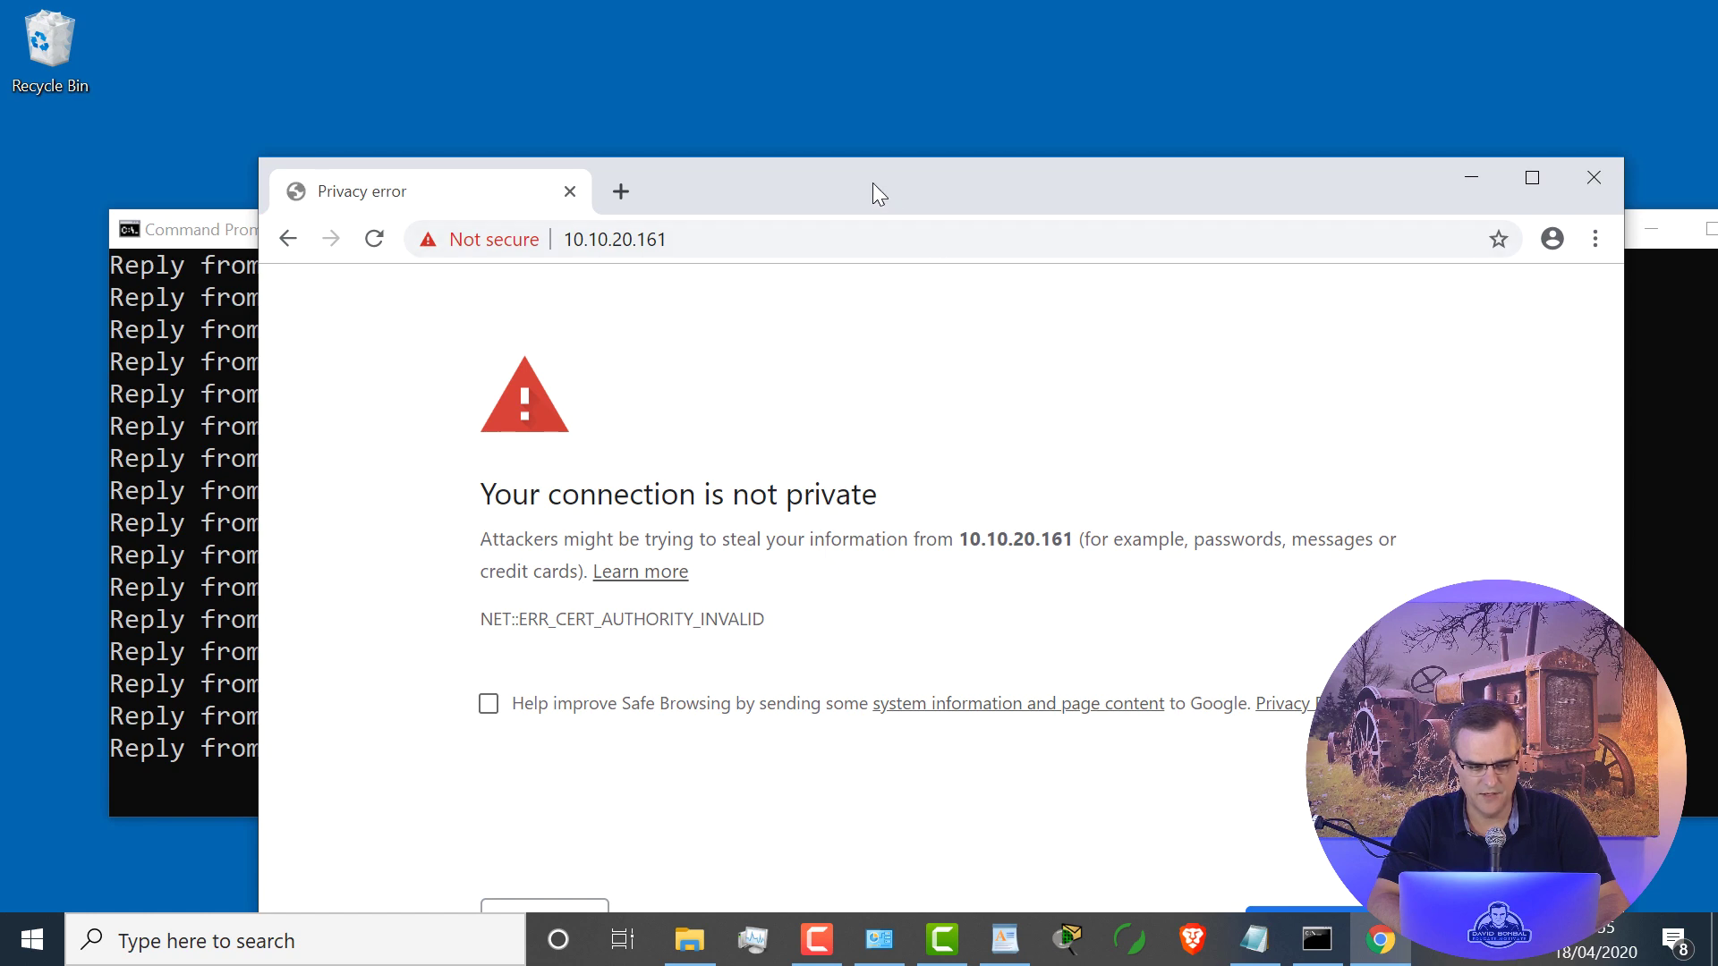
{"action": "double_click", "coordinate": [872, 183]}
{"action": "left_click", "coordinate": [537, 751]}
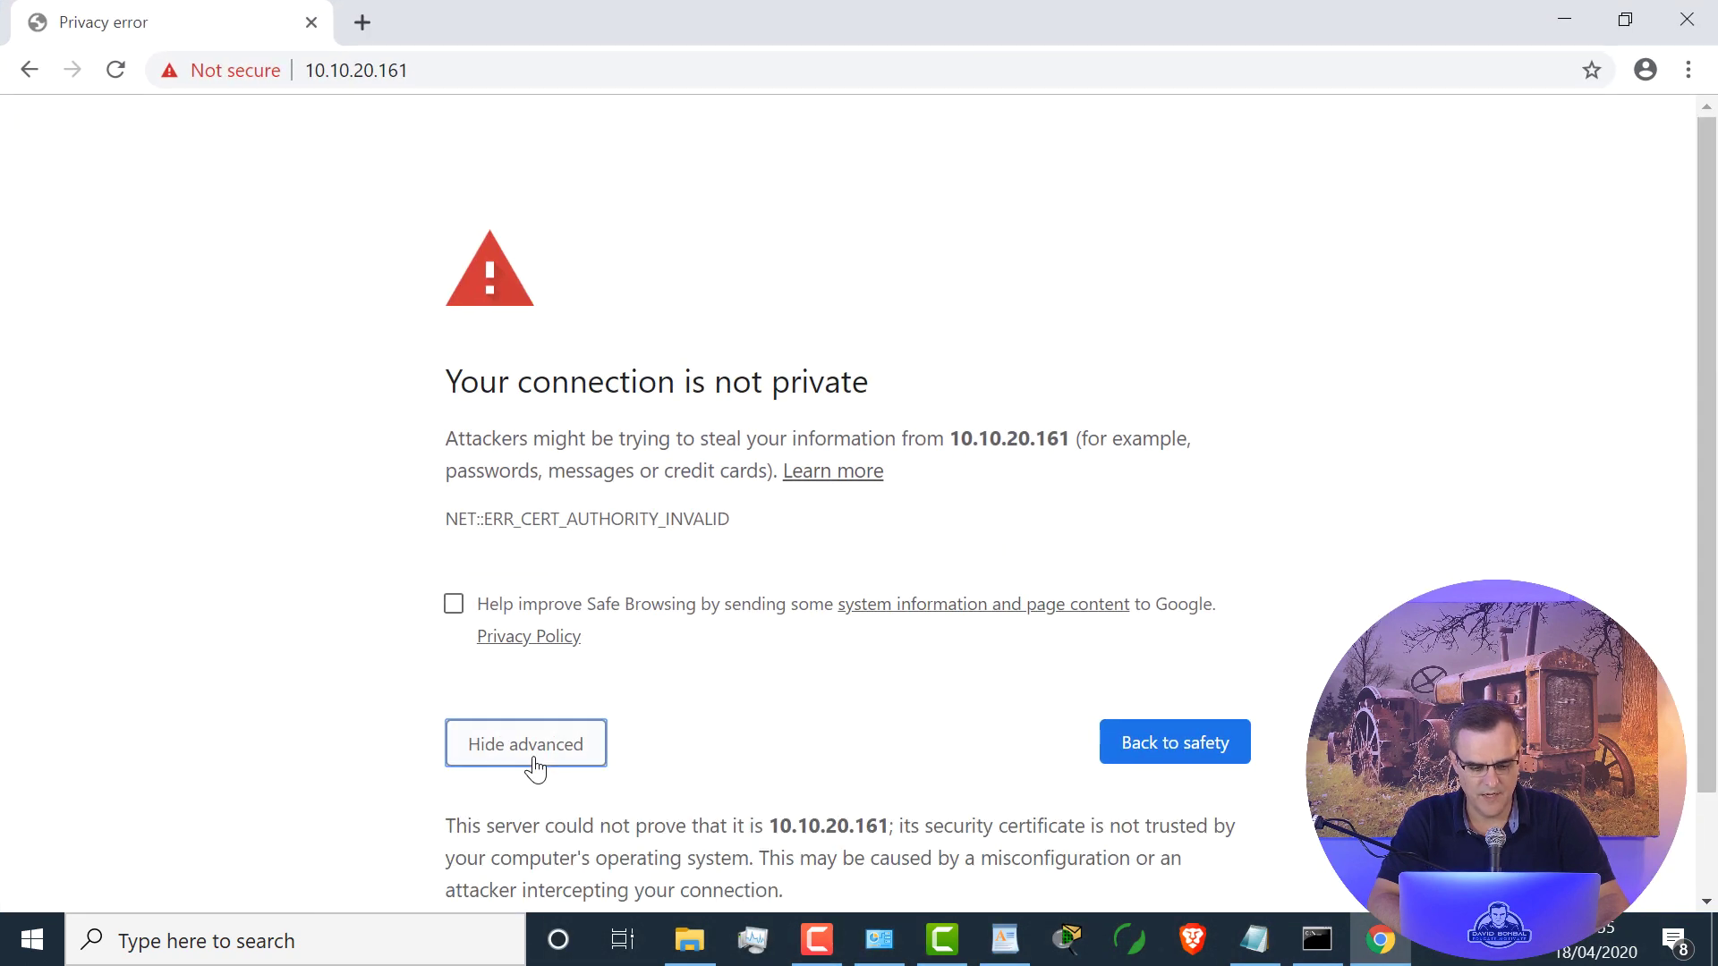
{"action": "scroll", "coordinate": [534, 759], "scroll_direction": "down", "scroll_amount": 1}
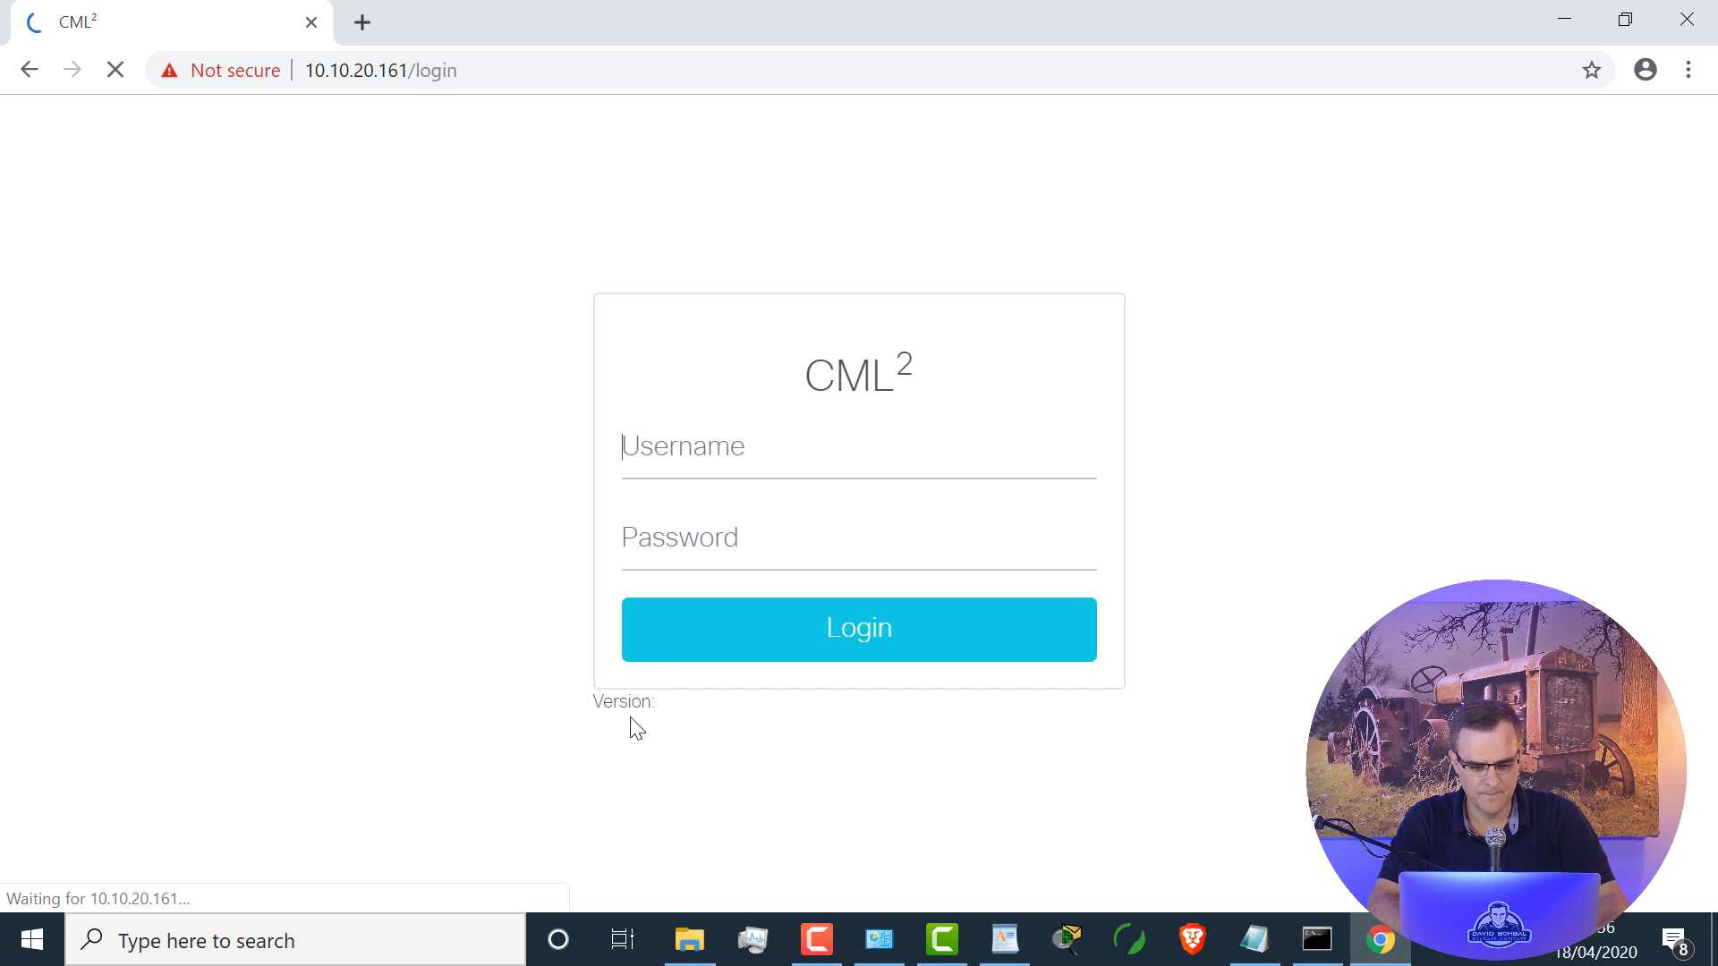
Step: Log in with the sandbox username and password, then open the Multi Platform Network lab
{"action": "type", "text": "developer"}
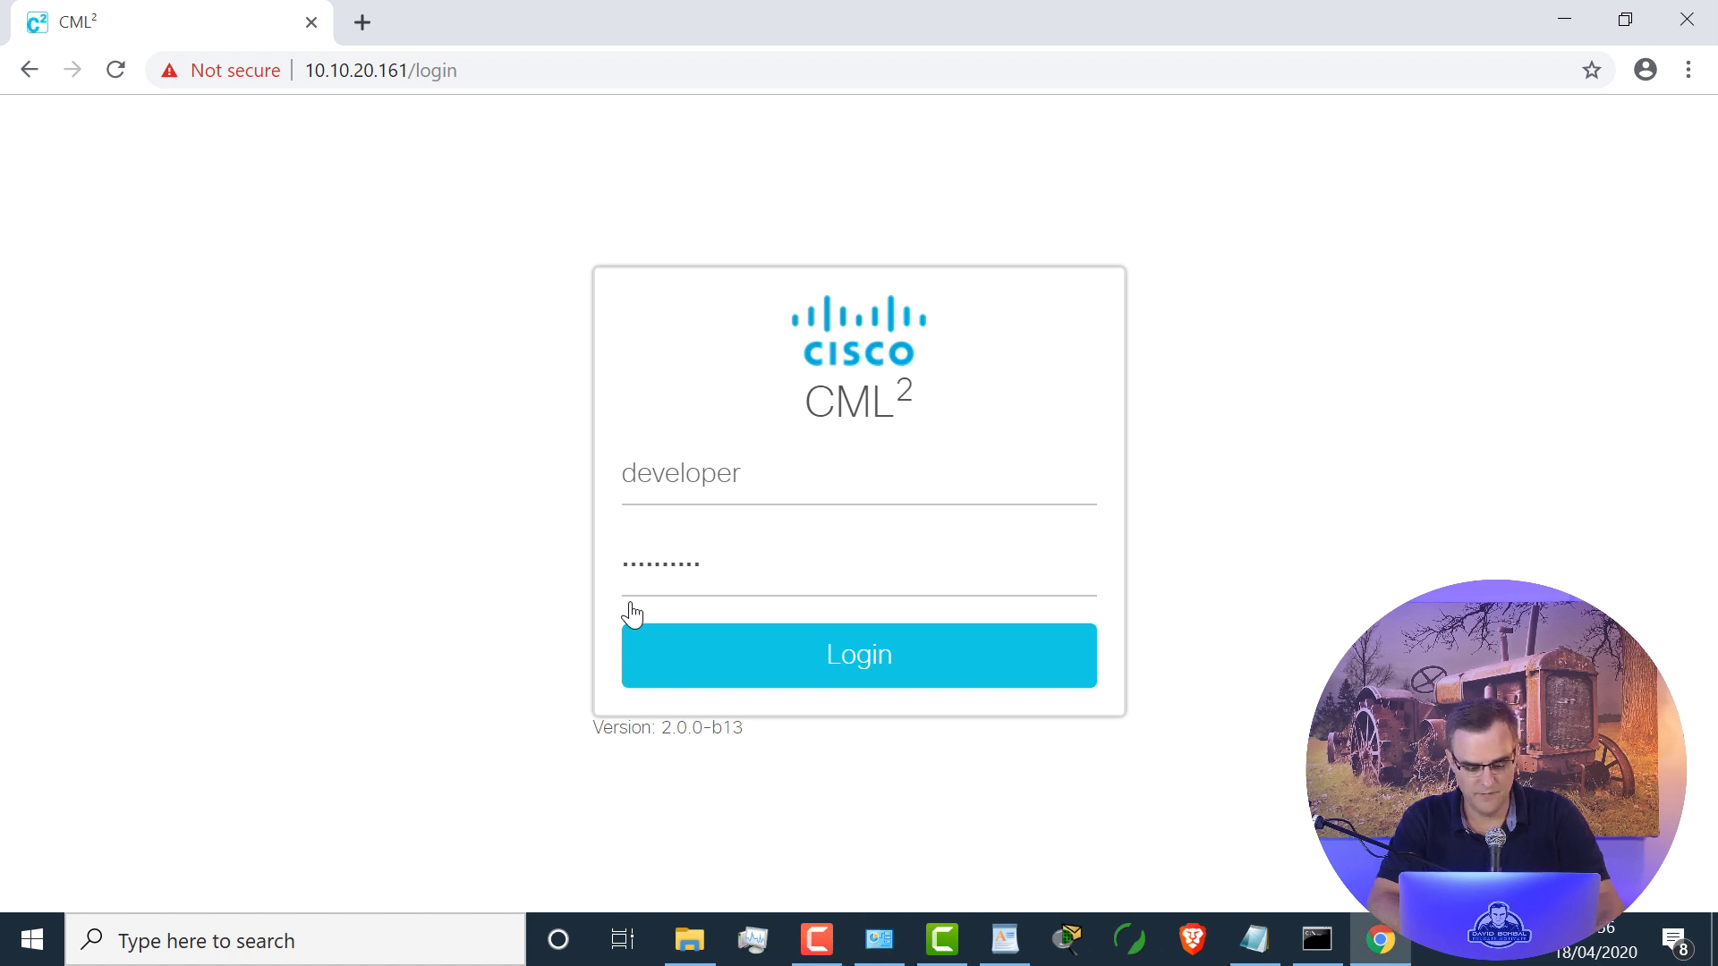
{"action": "left_click", "coordinate": [889, 685]}
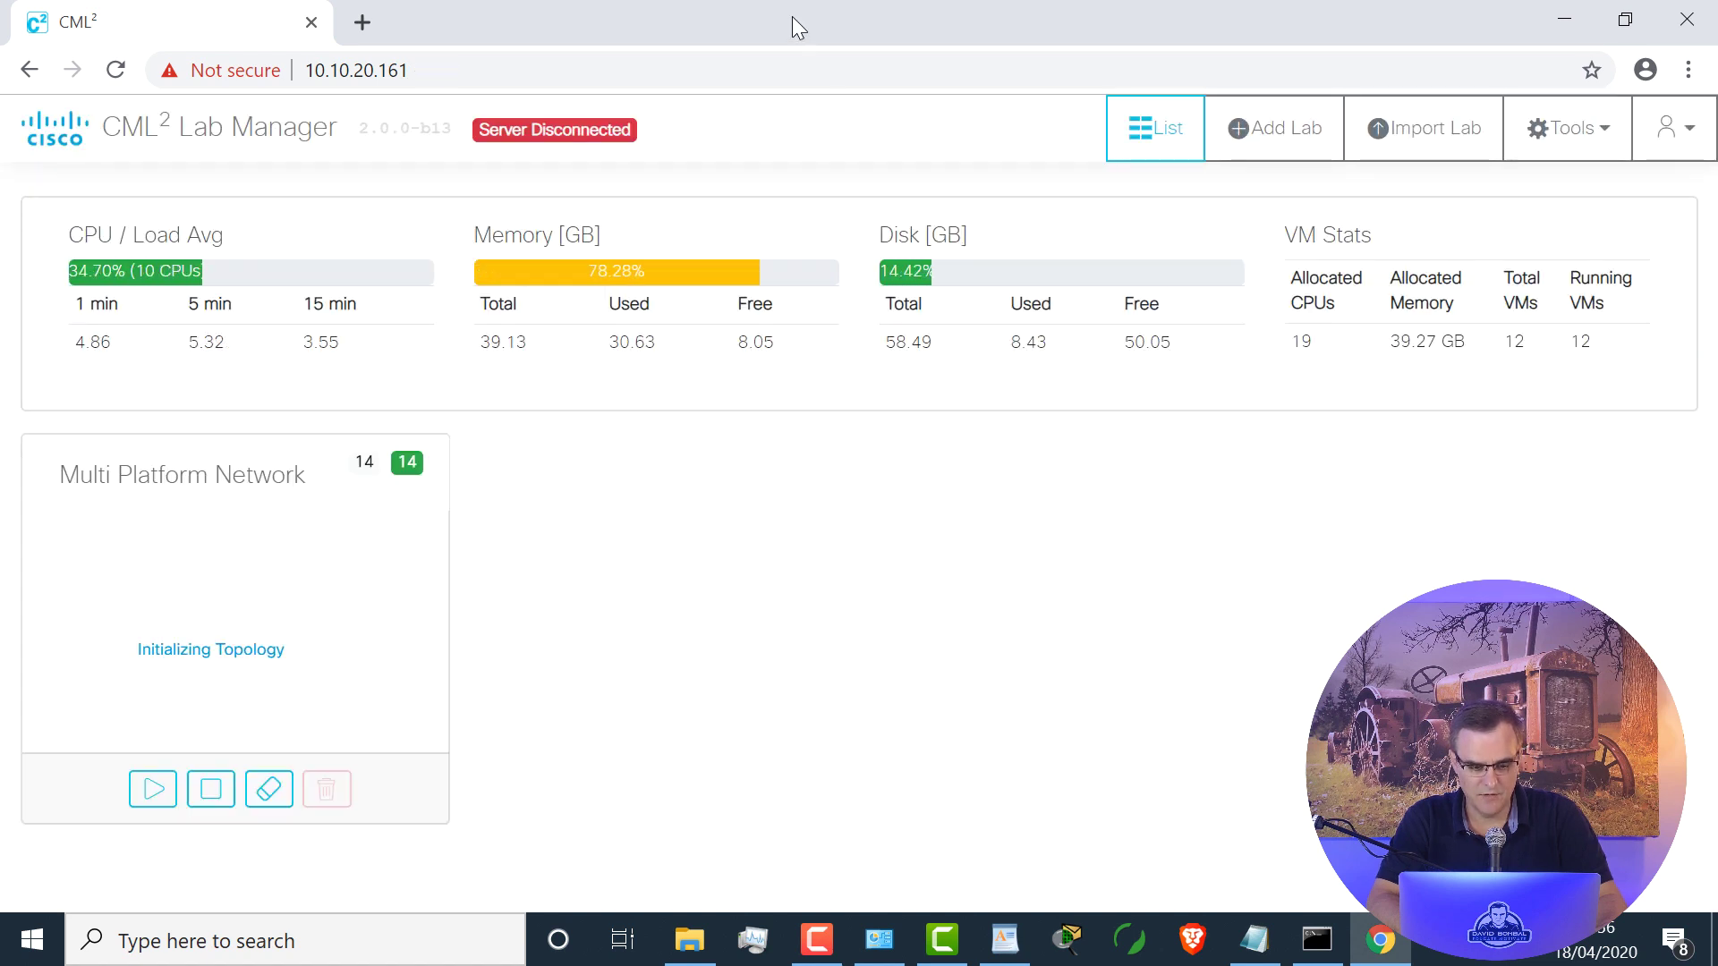
{"action": "left_click", "coordinate": [242, 551]}
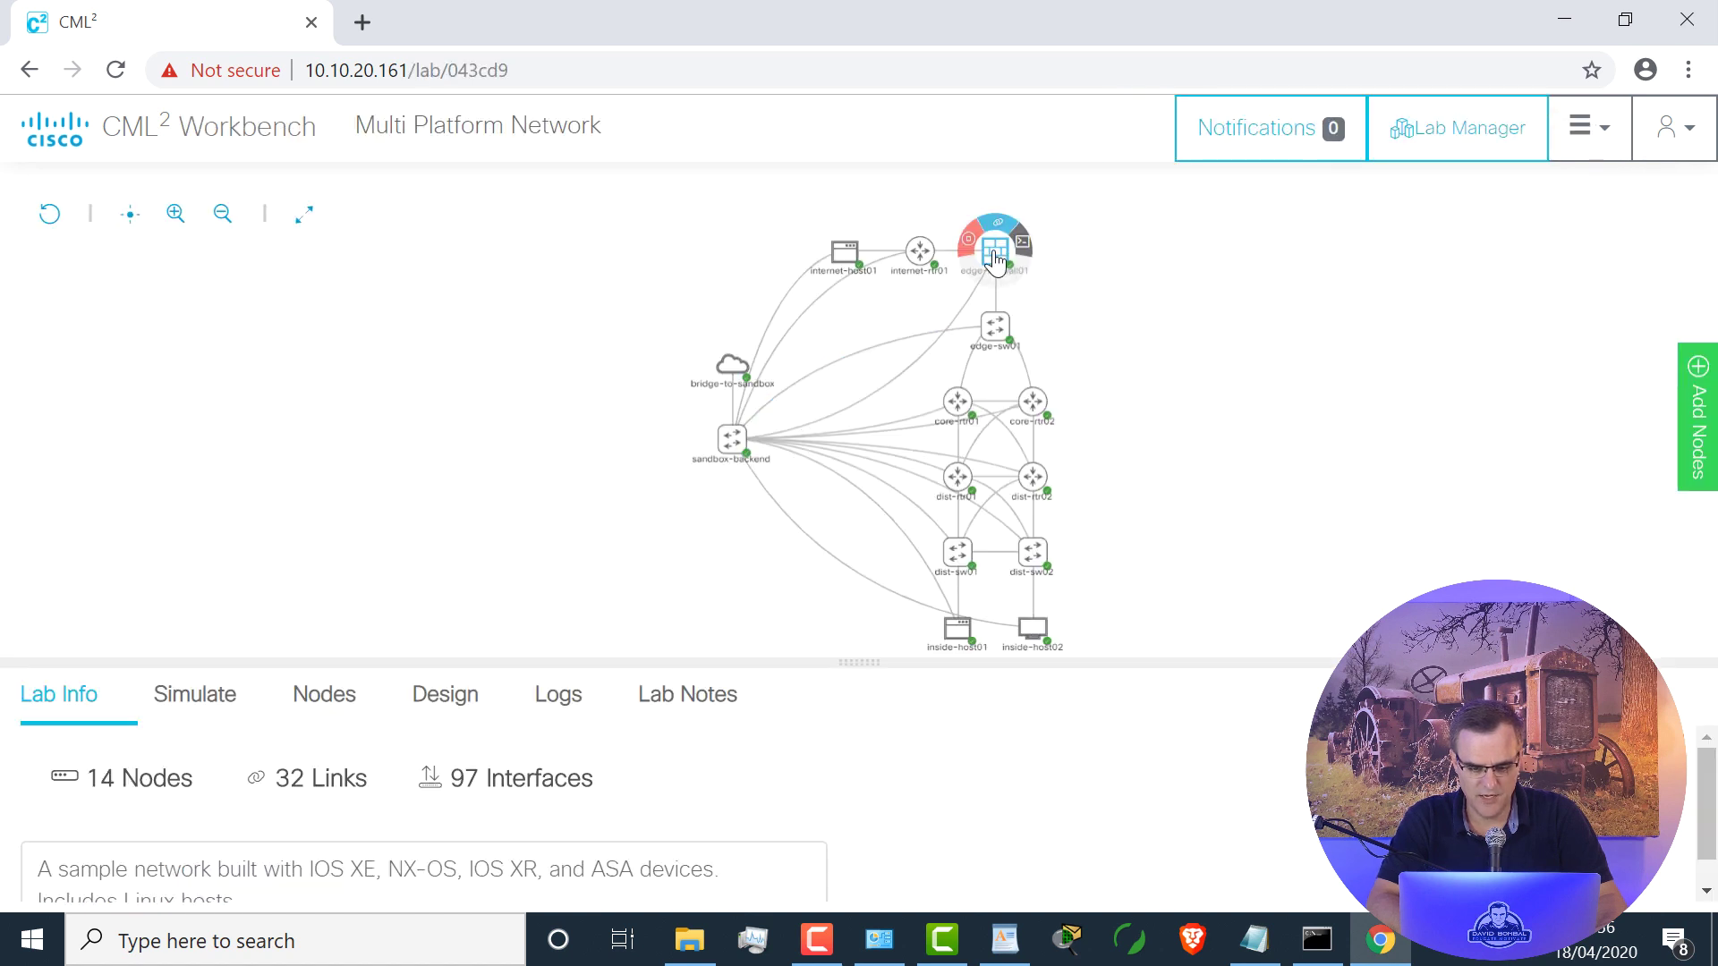
Step: Open a console session to the edge-firewall01 node in an enlarged panel
{"action": "left_click", "coordinate": [993, 248]}
{"action": "left_click", "coordinate": [516, 696]}
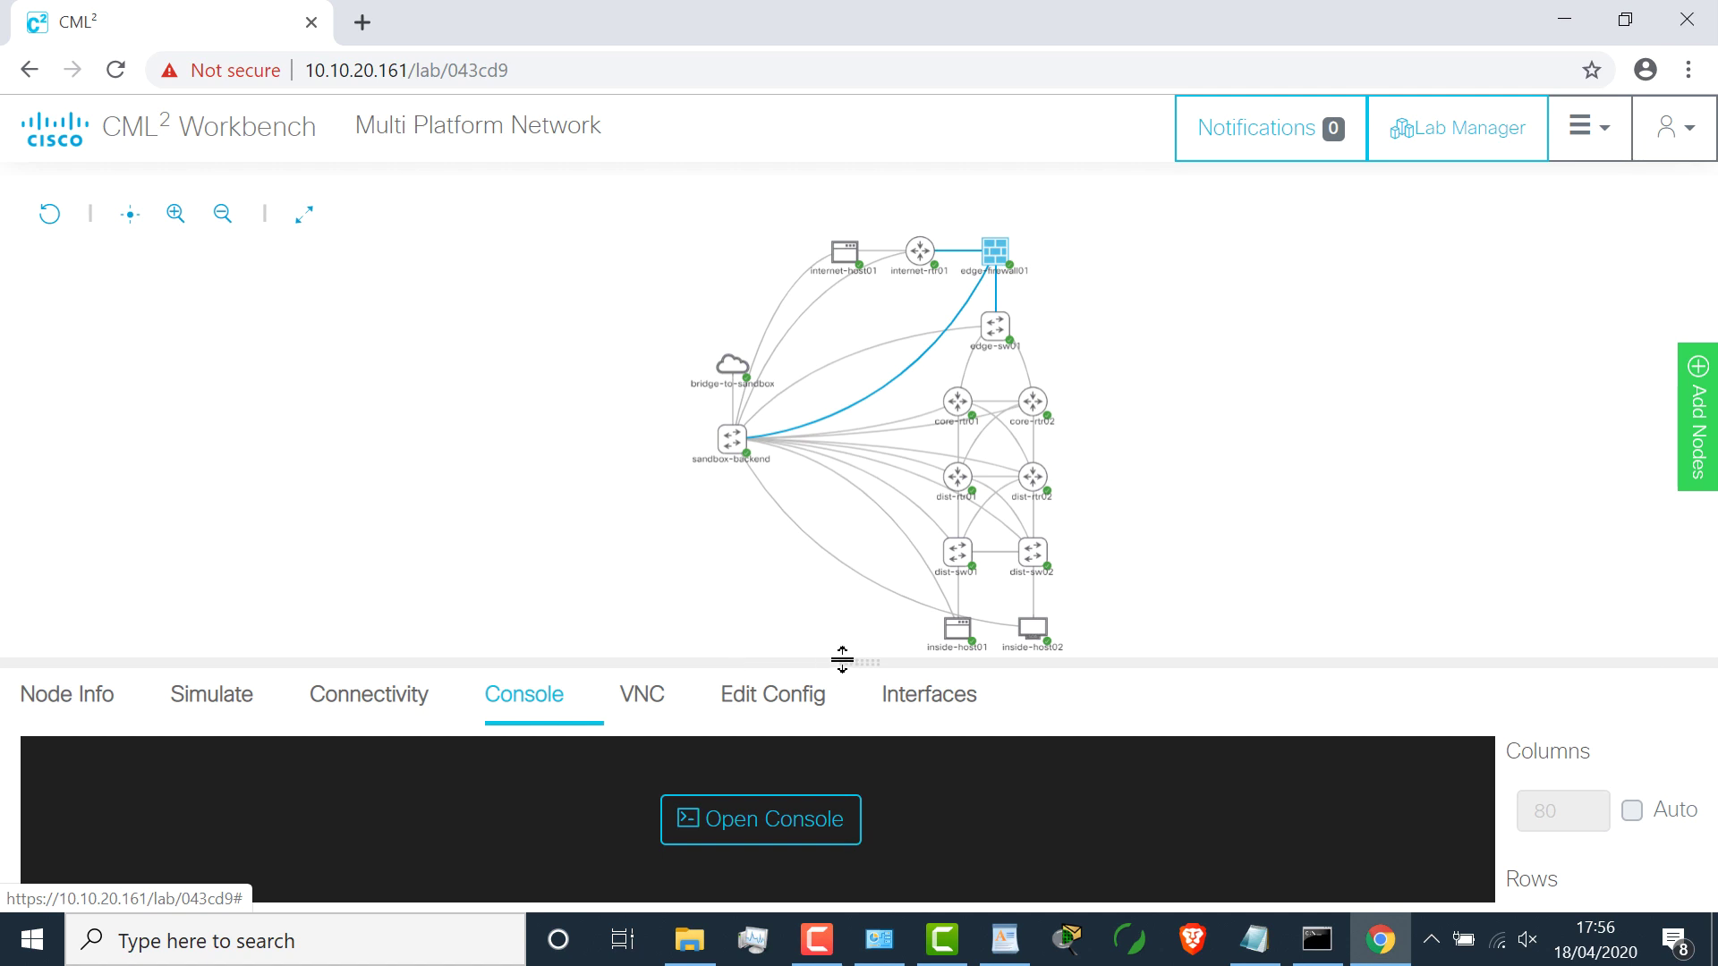
{"action": "left_click_drag", "start_coordinate": [847, 635], "coordinate": [841, 376]}
{"action": "left_click", "coordinate": [729, 683]}
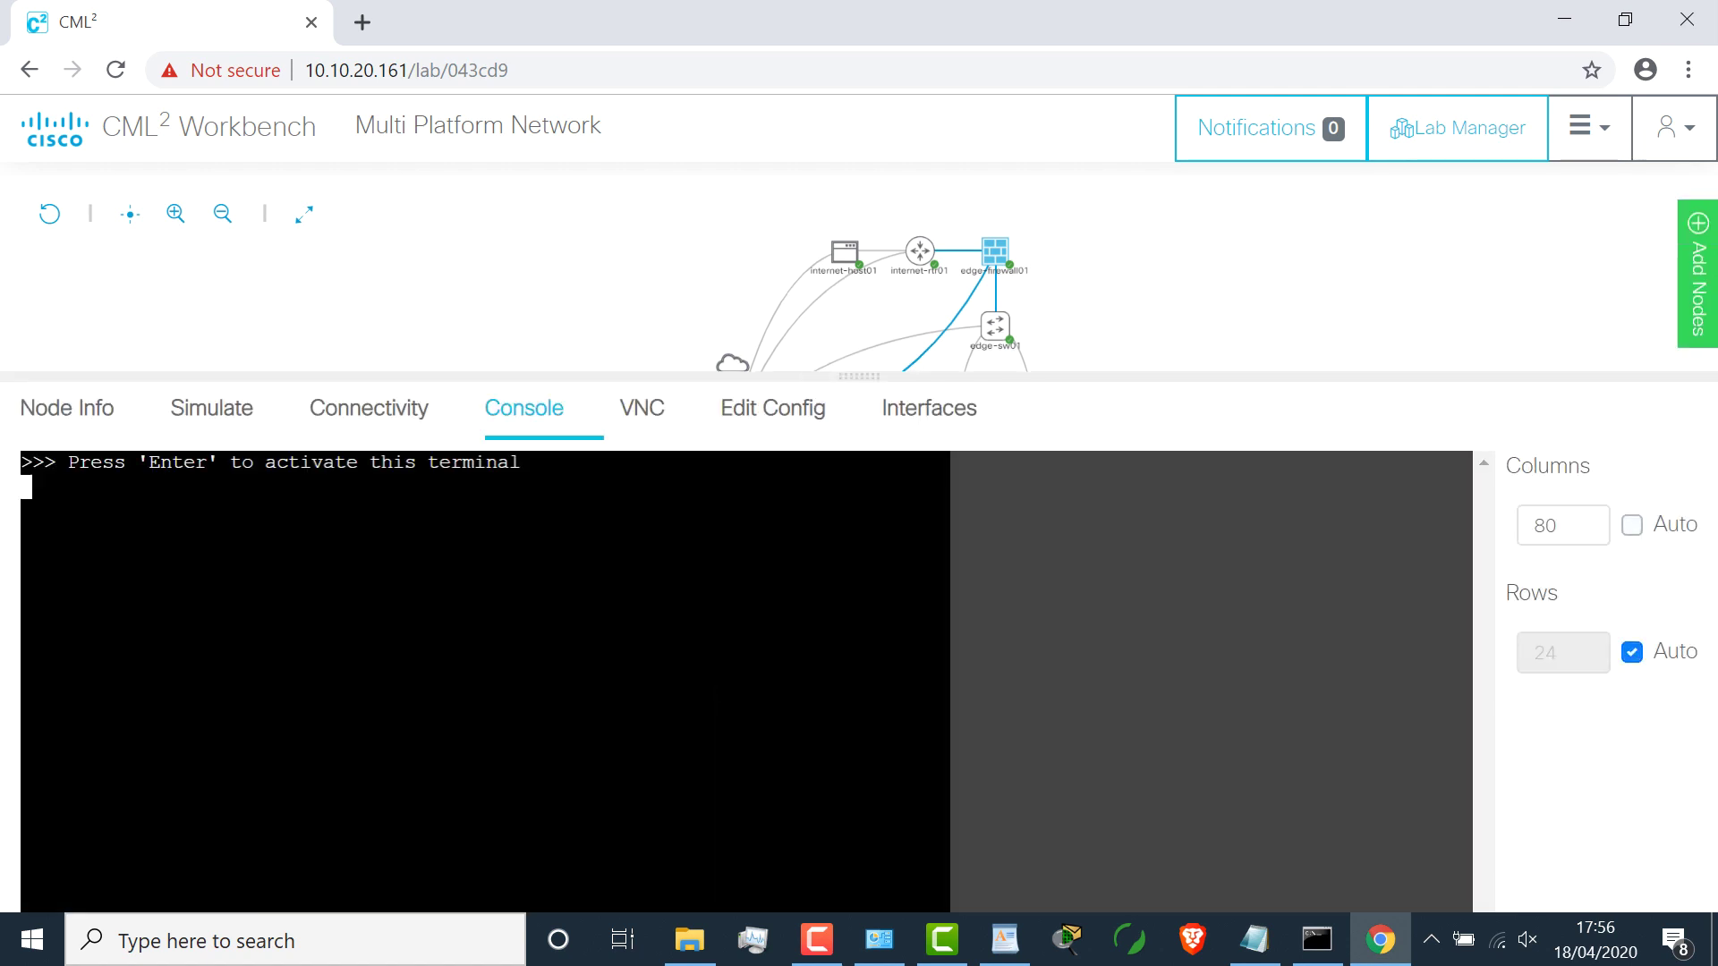
{"action": "key", "text": "Return"}
{"action": "key", "text": "Return"}
{"action": "key", "text": "Return"}
Step: Set console columns to Auto and enter privileged mode with the enable password
{"action": "key", "text": "Return"}
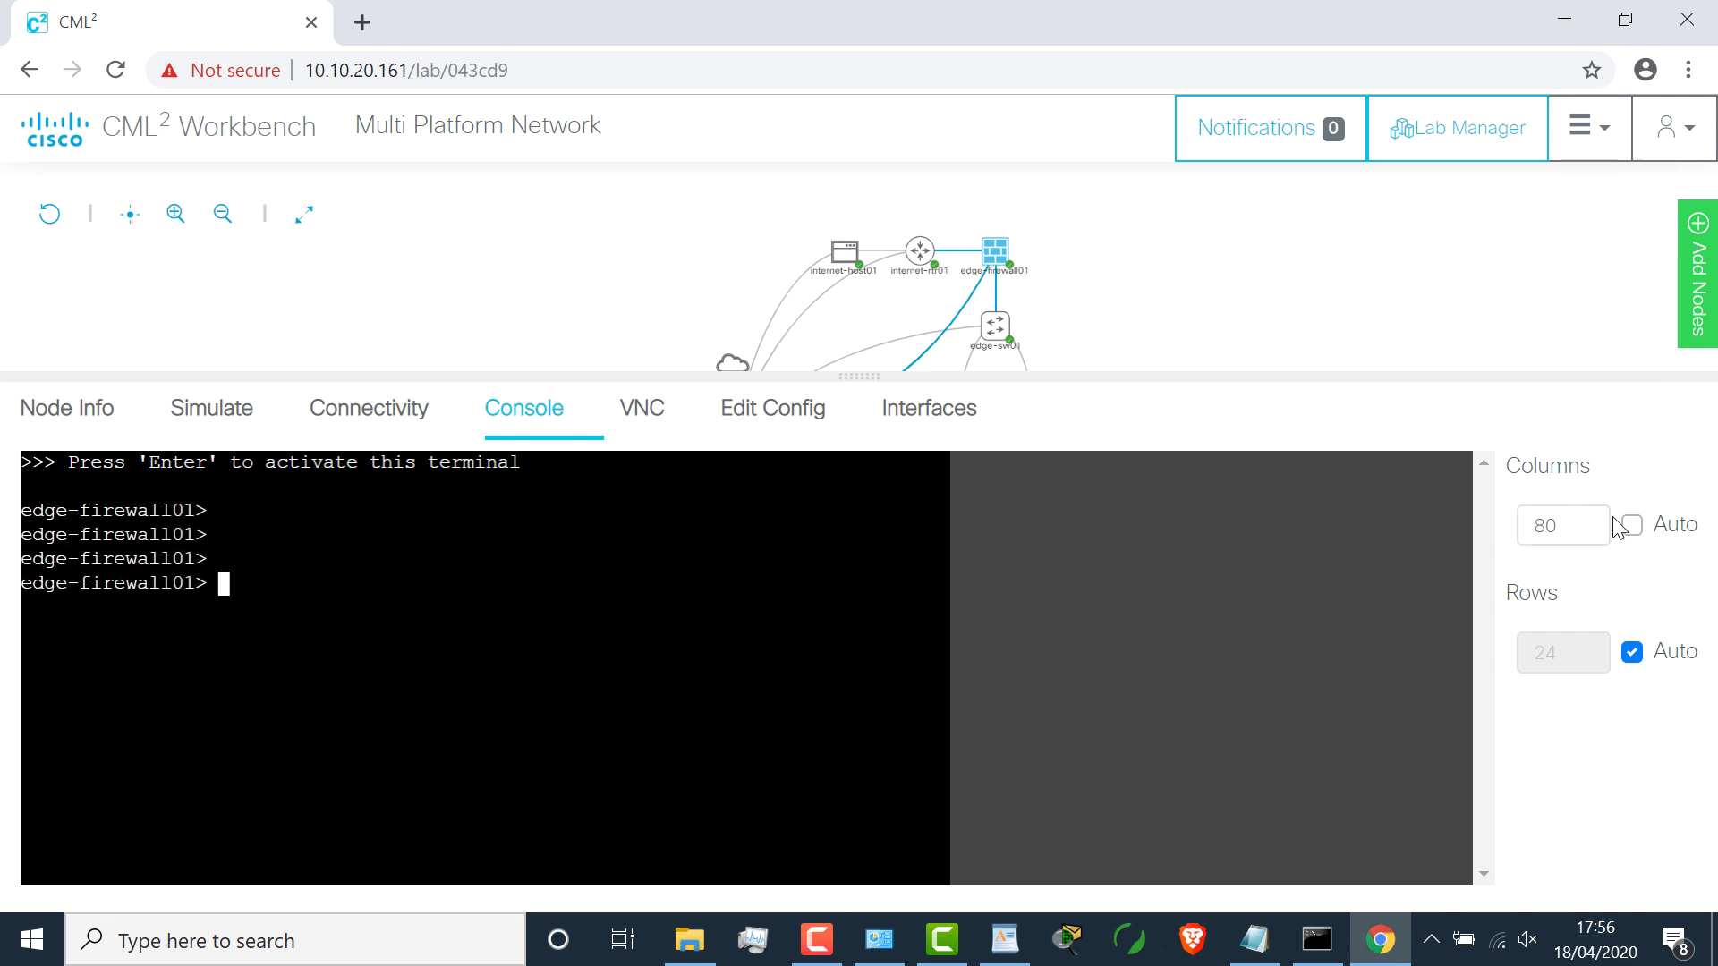
{"action": "left_click", "coordinate": [1632, 527]}
{"action": "key", "text": "Return"}
{"action": "key", "text": "Return"}
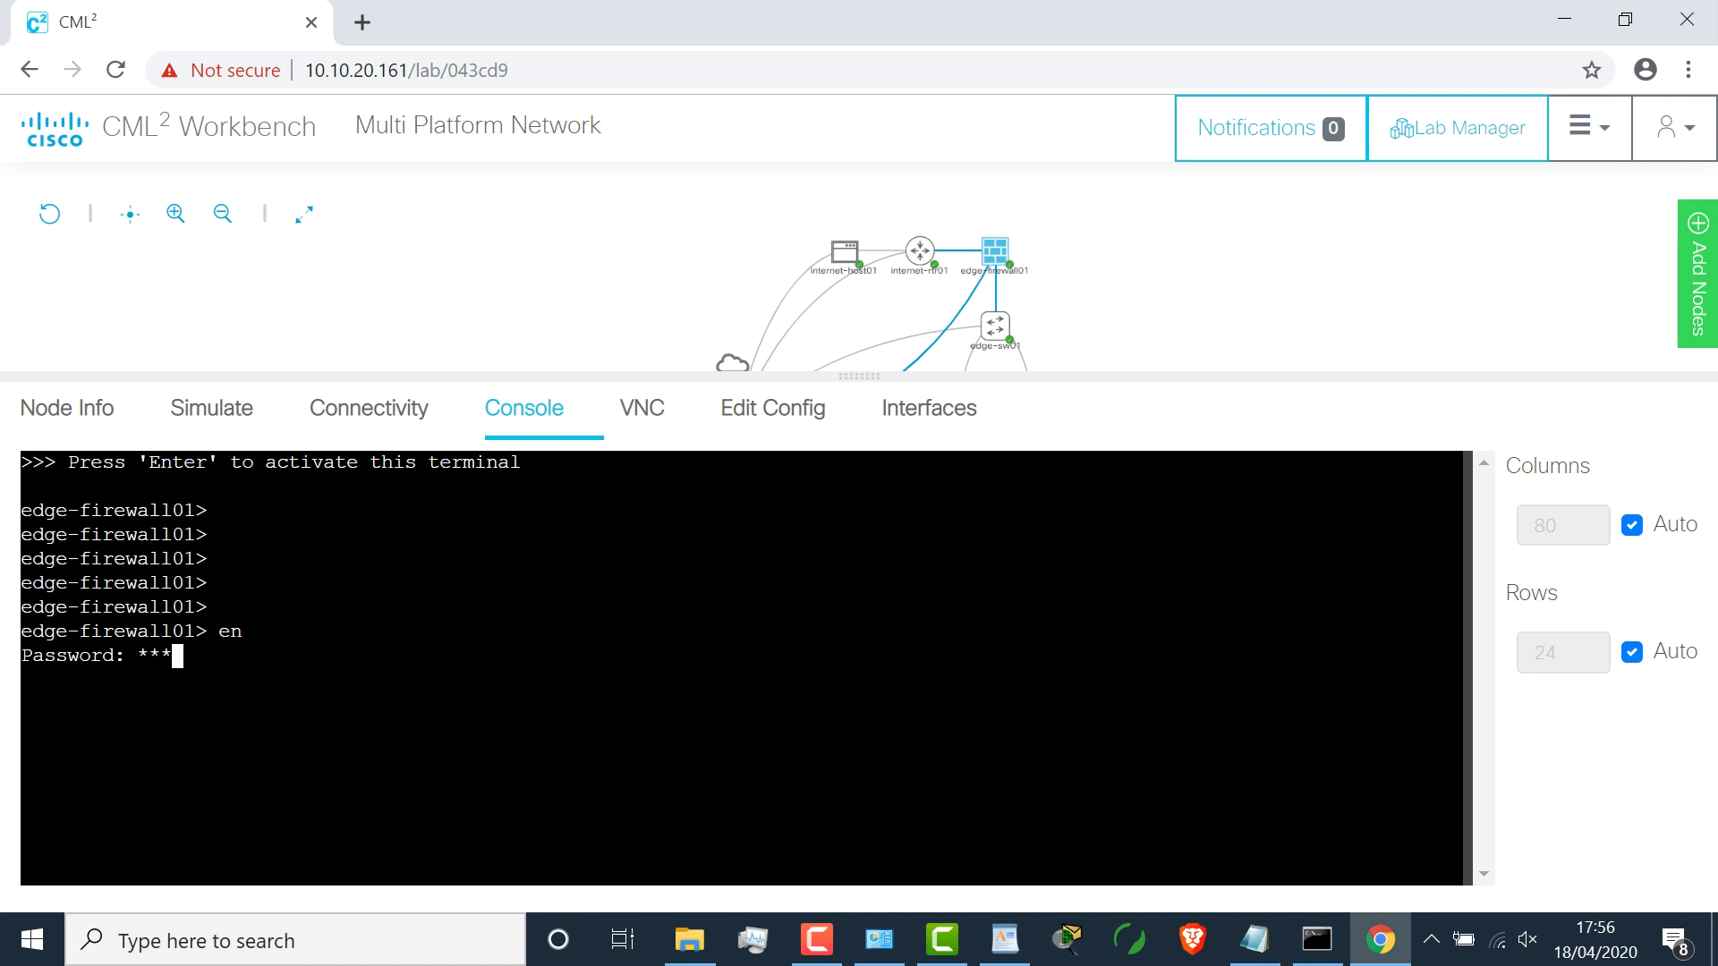
{"action": "type", "text": "co"}
{"action": "key", "text": "Return"}
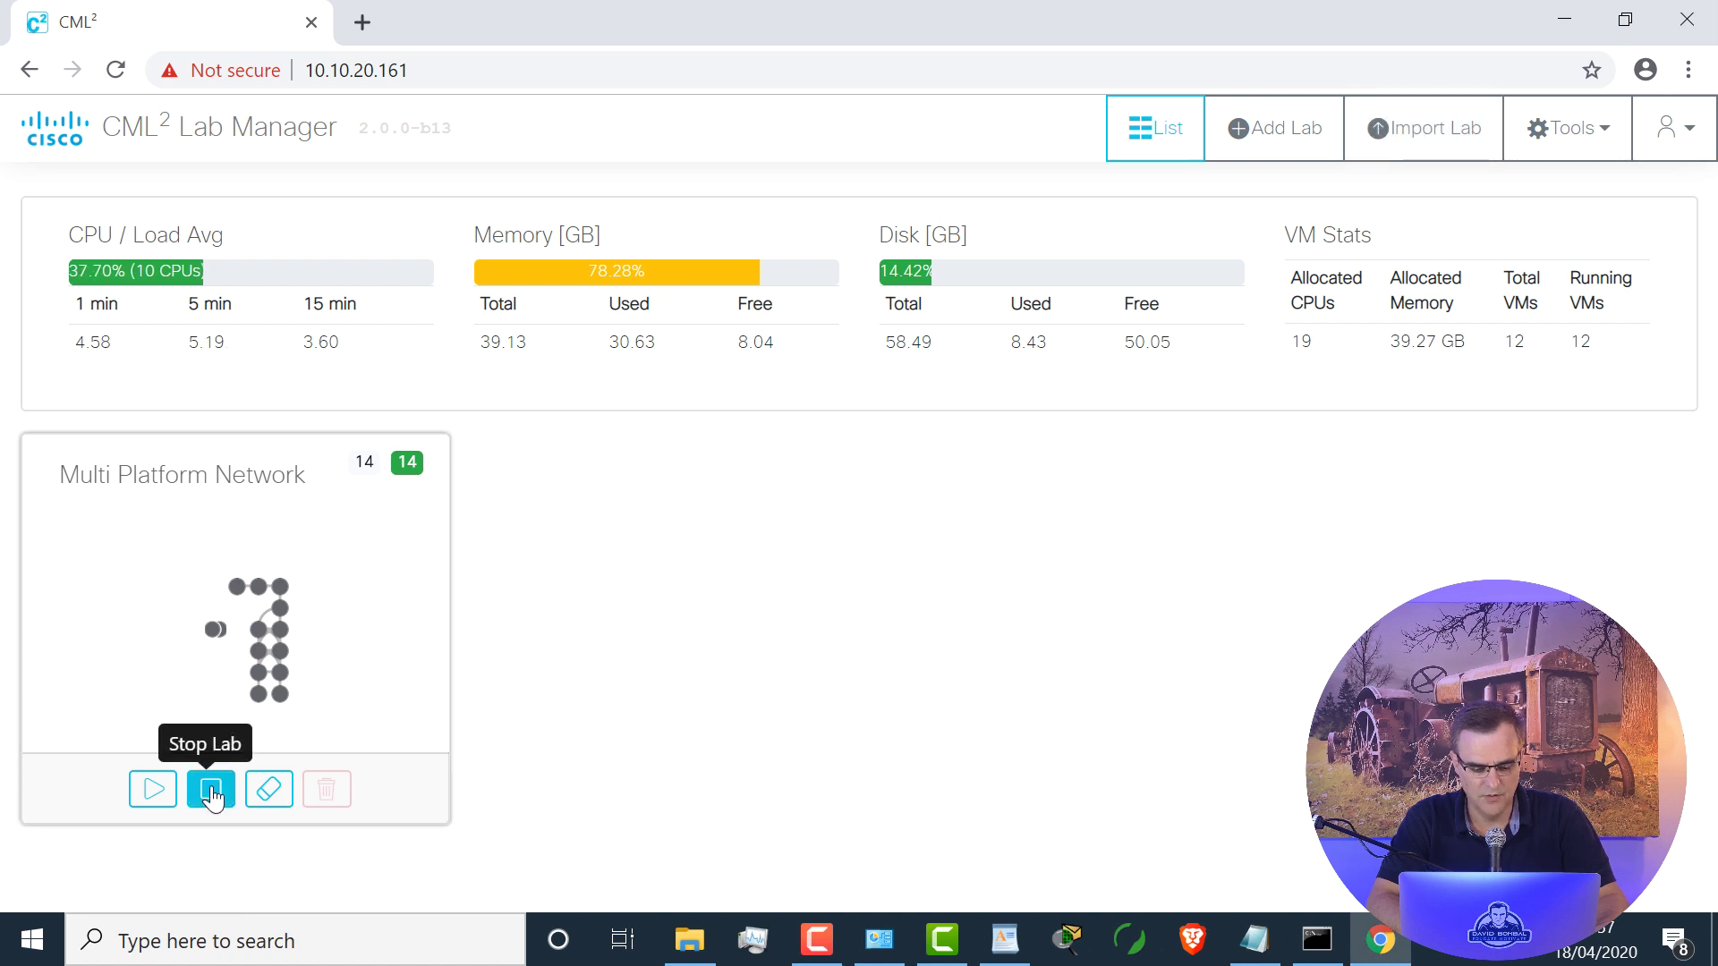
Step: Stop the Multi Platform Network lab, create a new lab, and retitle it test1
{"action": "left_click", "coordinate": [212, 791]}
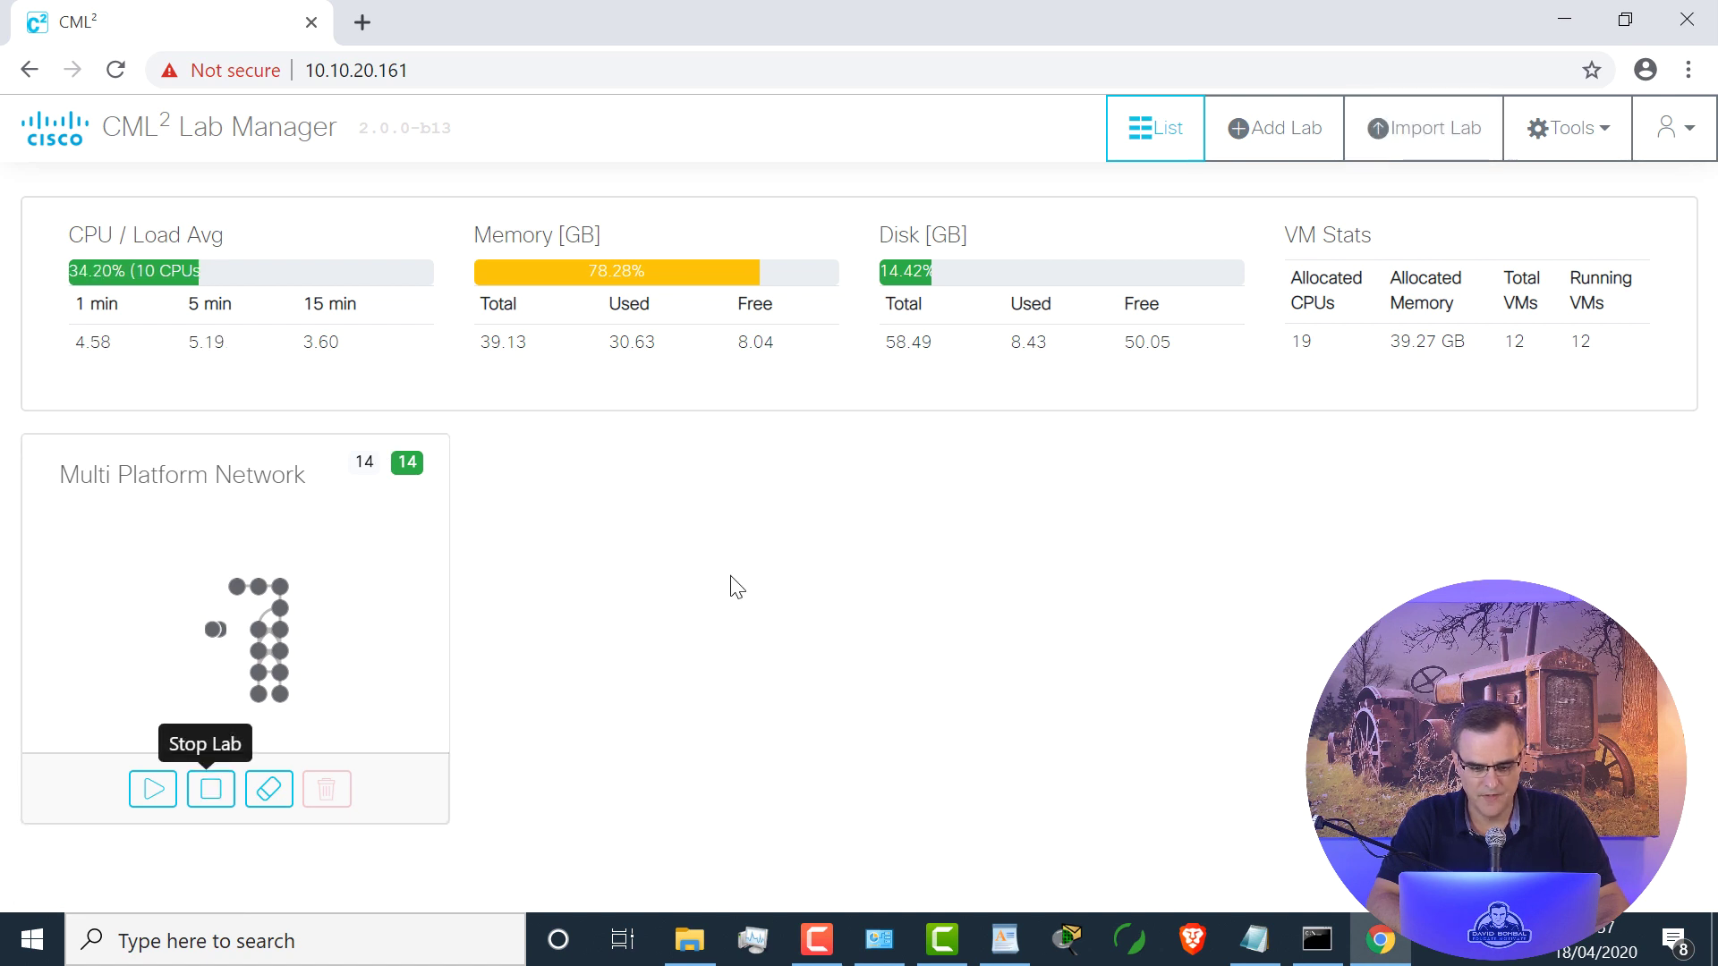
{"action": "left_click", "coordinate": [1277, 126]}
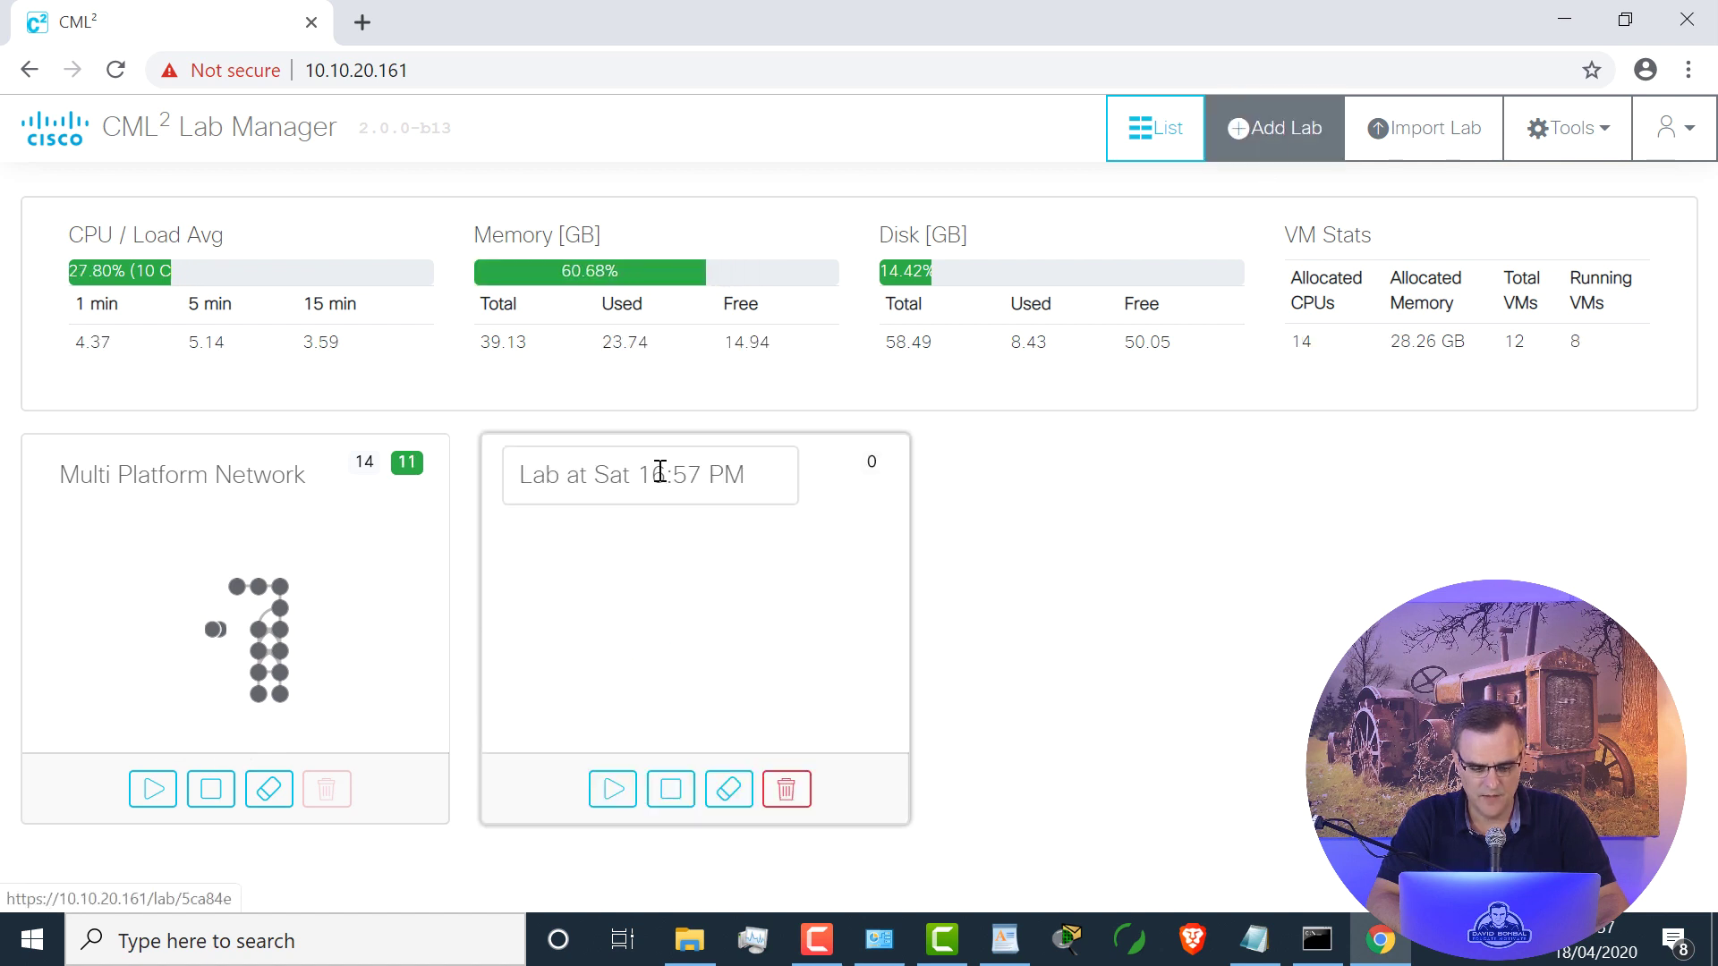
{"action": "left_click", "coordinate": [652, 583]}
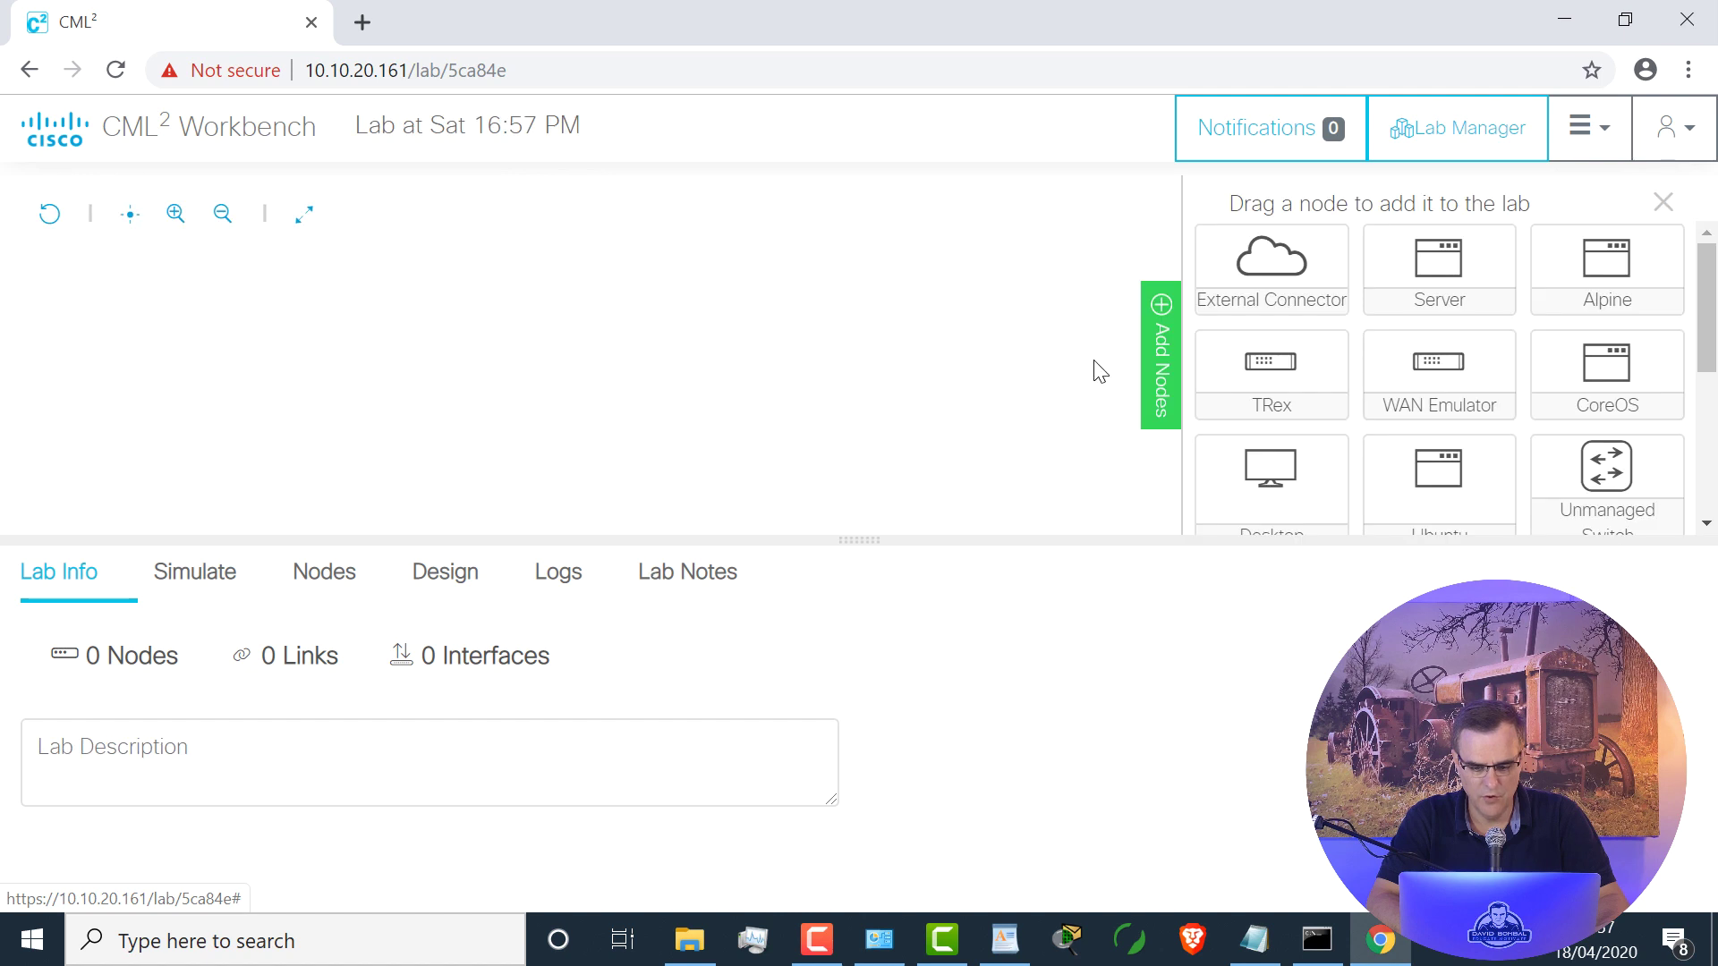
{"action": "left_click", "coordinate": [491, 122]}
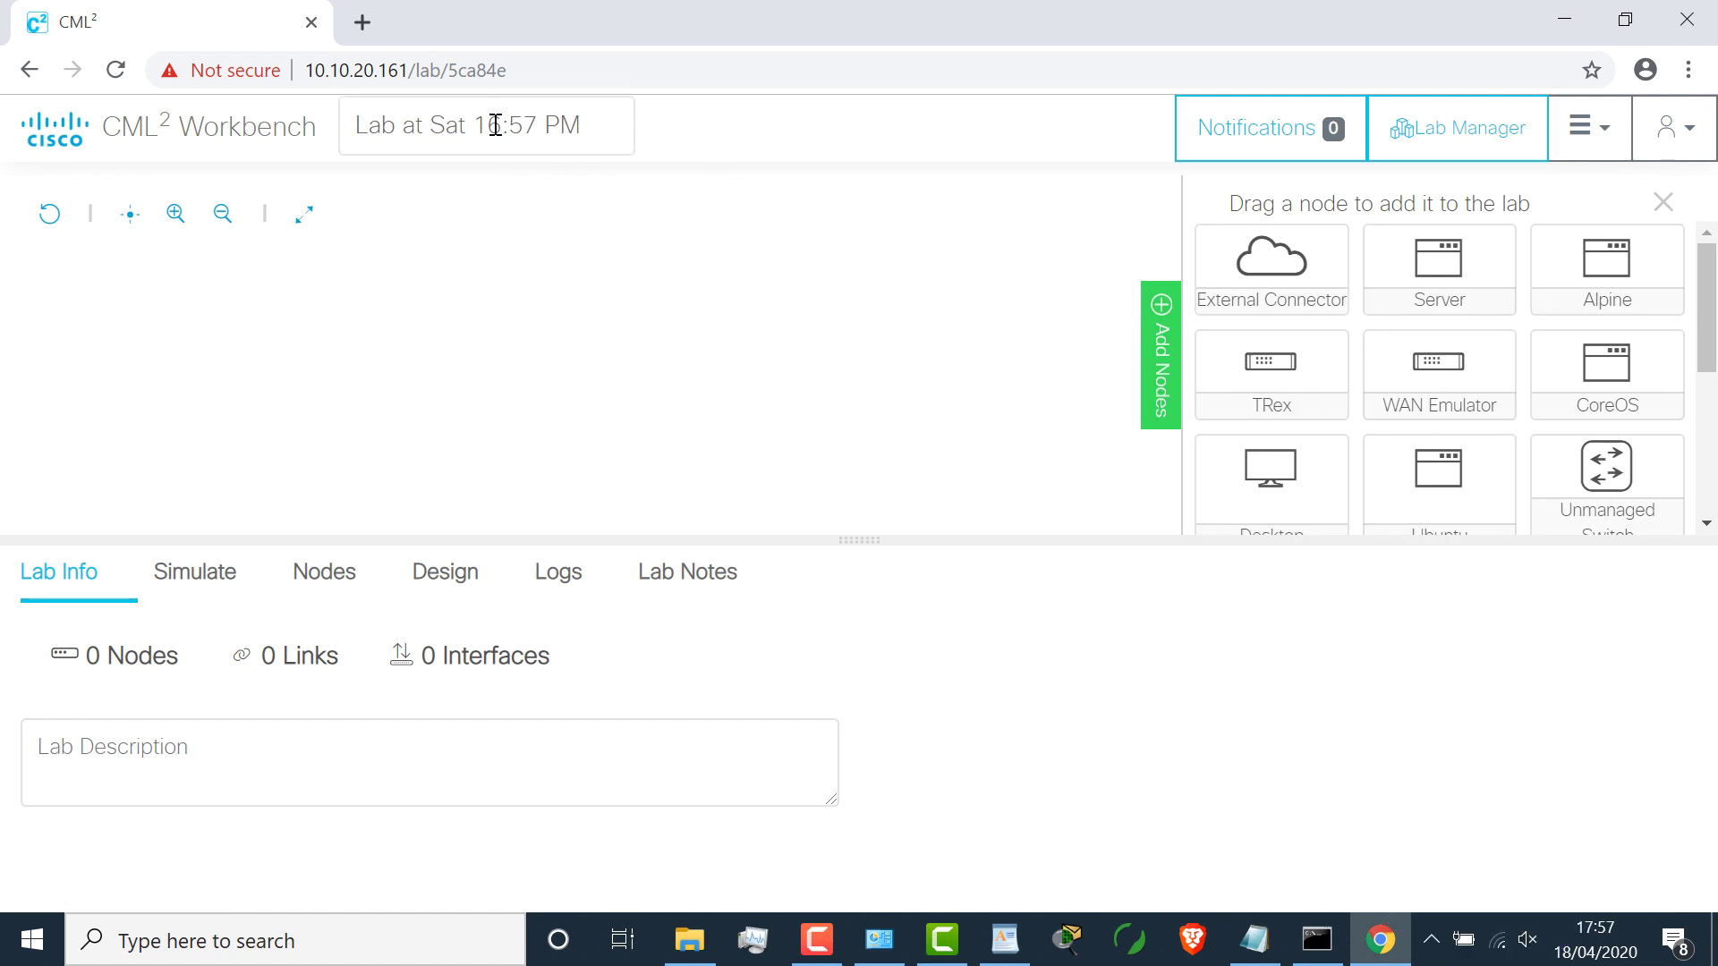
{"action": "left_click_drag", "start_coordinate": [582, 125], "coordinate": [250, 120]}
{"action": "type", "text": "test1"}
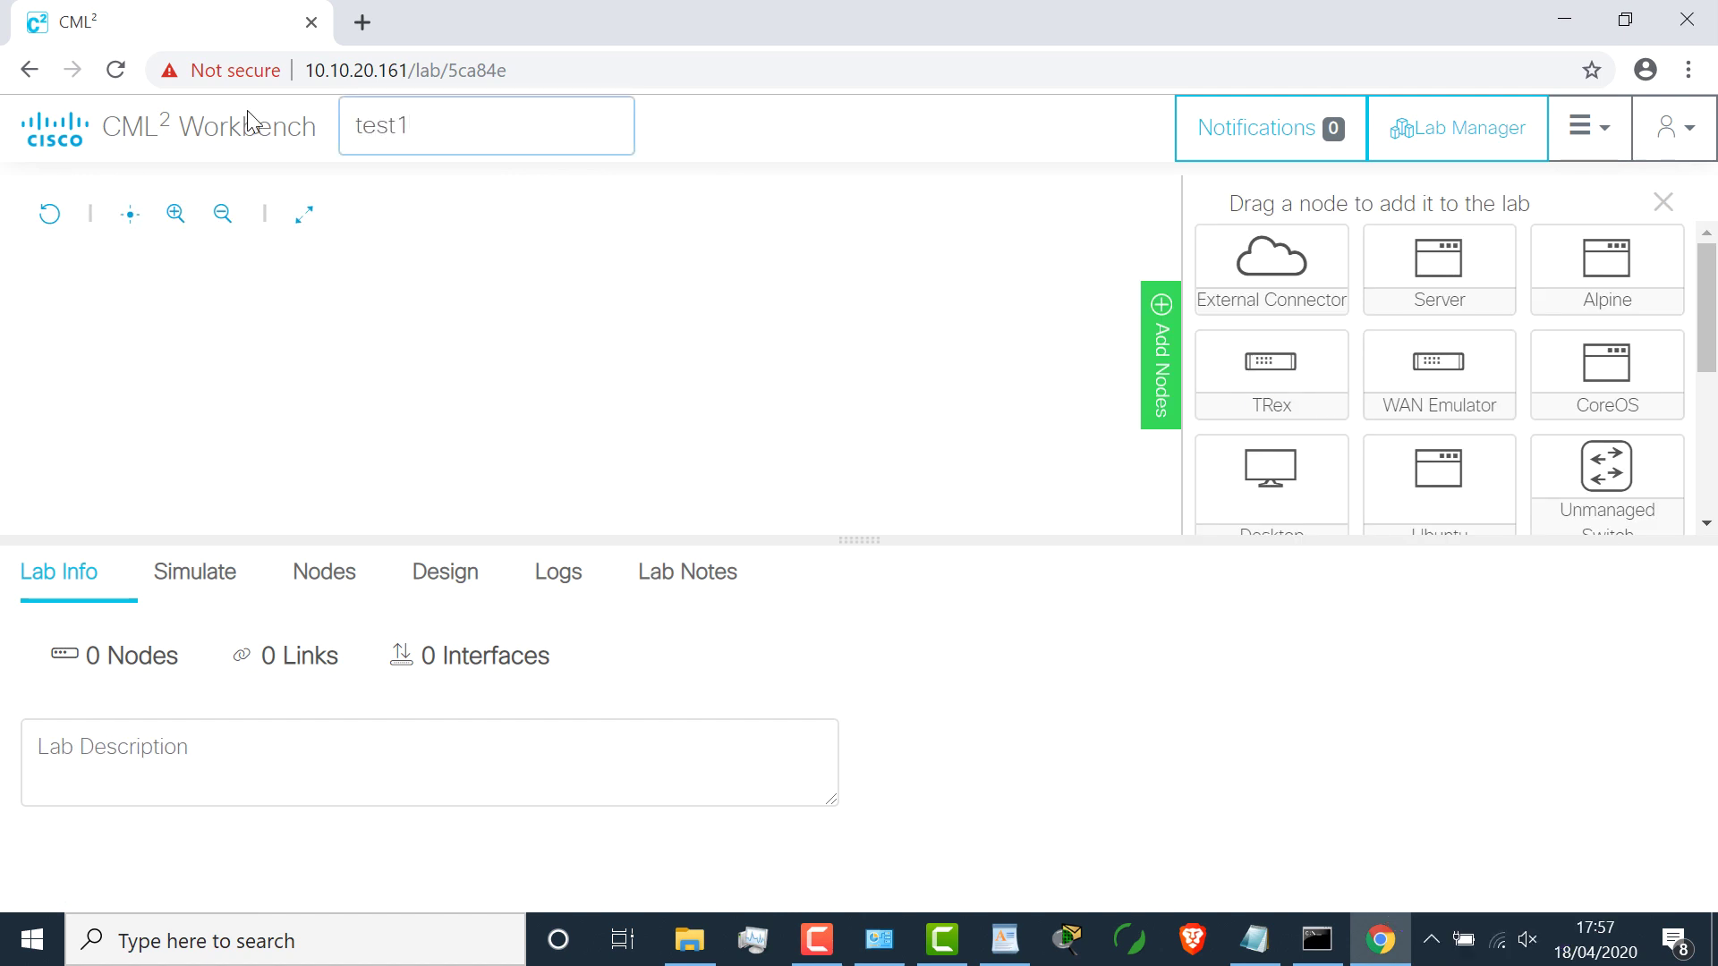
Step: Place an IOSv router, an IOSvL2 switch, and a second IOSv router on the canvas
{"action": "scroll", "coordinate": [1706, 305], "scroll_direction": "down", "scroll_amount": 3}
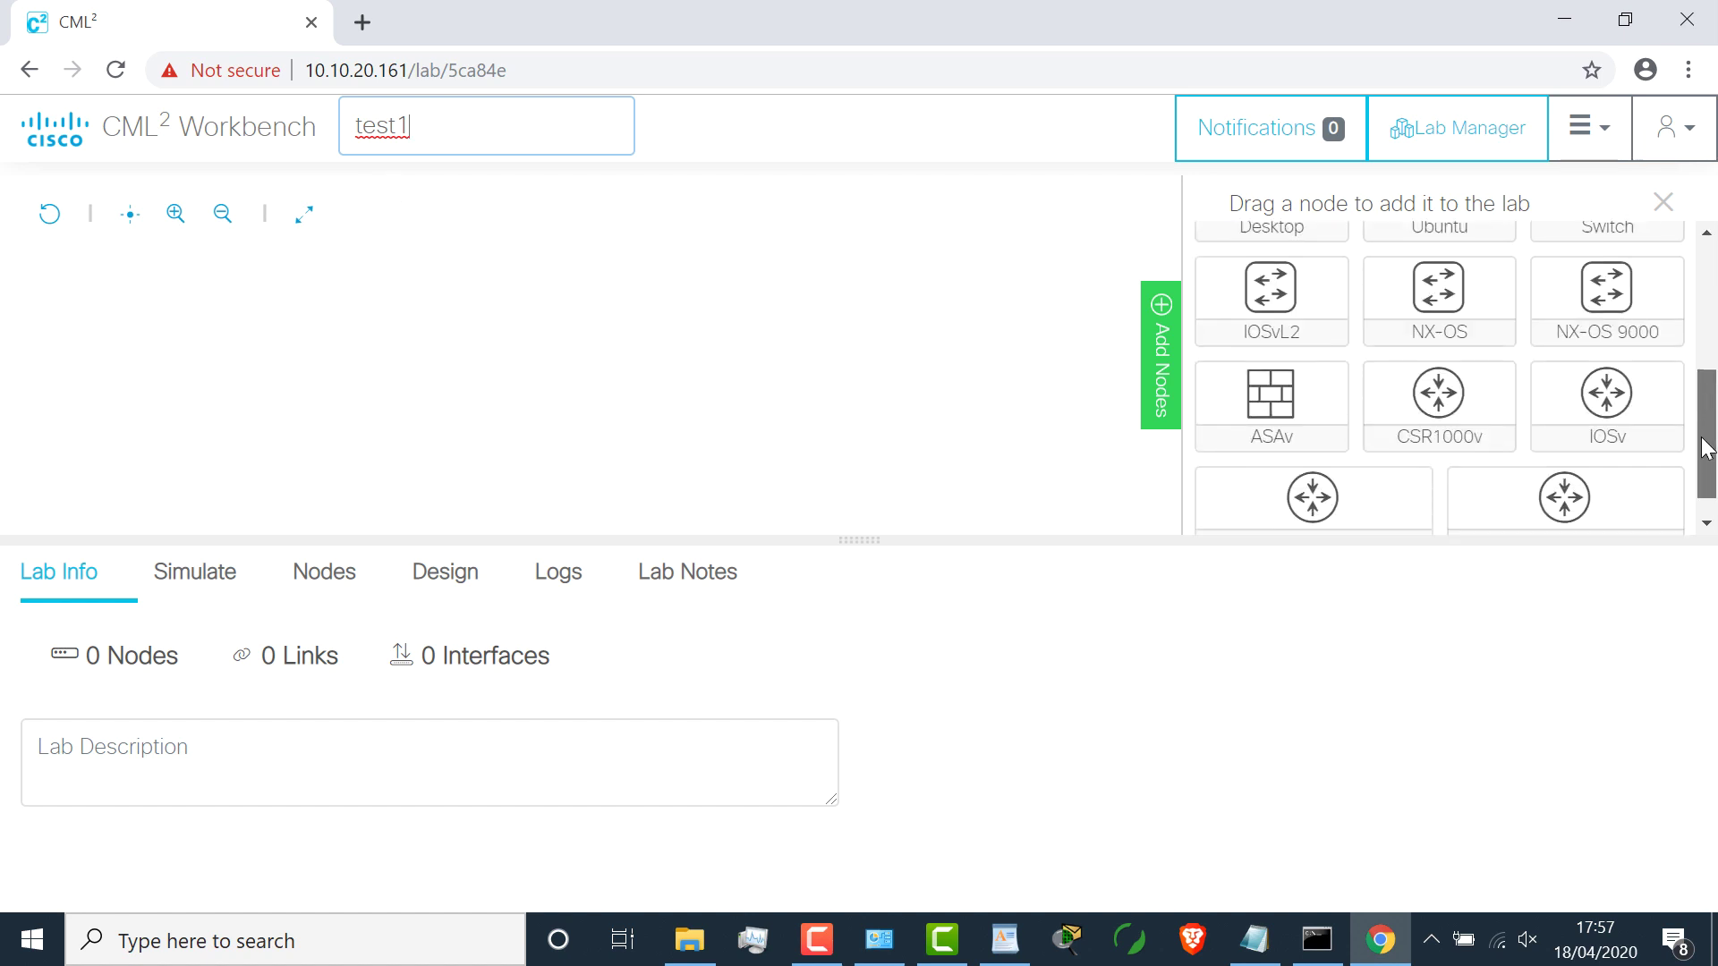
{"action": "left_click_drag", "start_coordinate": [1607, 376], "coordinate": [278, 336]}
{"action": "scroll", "coordinate": [1577, 415], "scroll_direction": "down", "scroll_amount": 1}
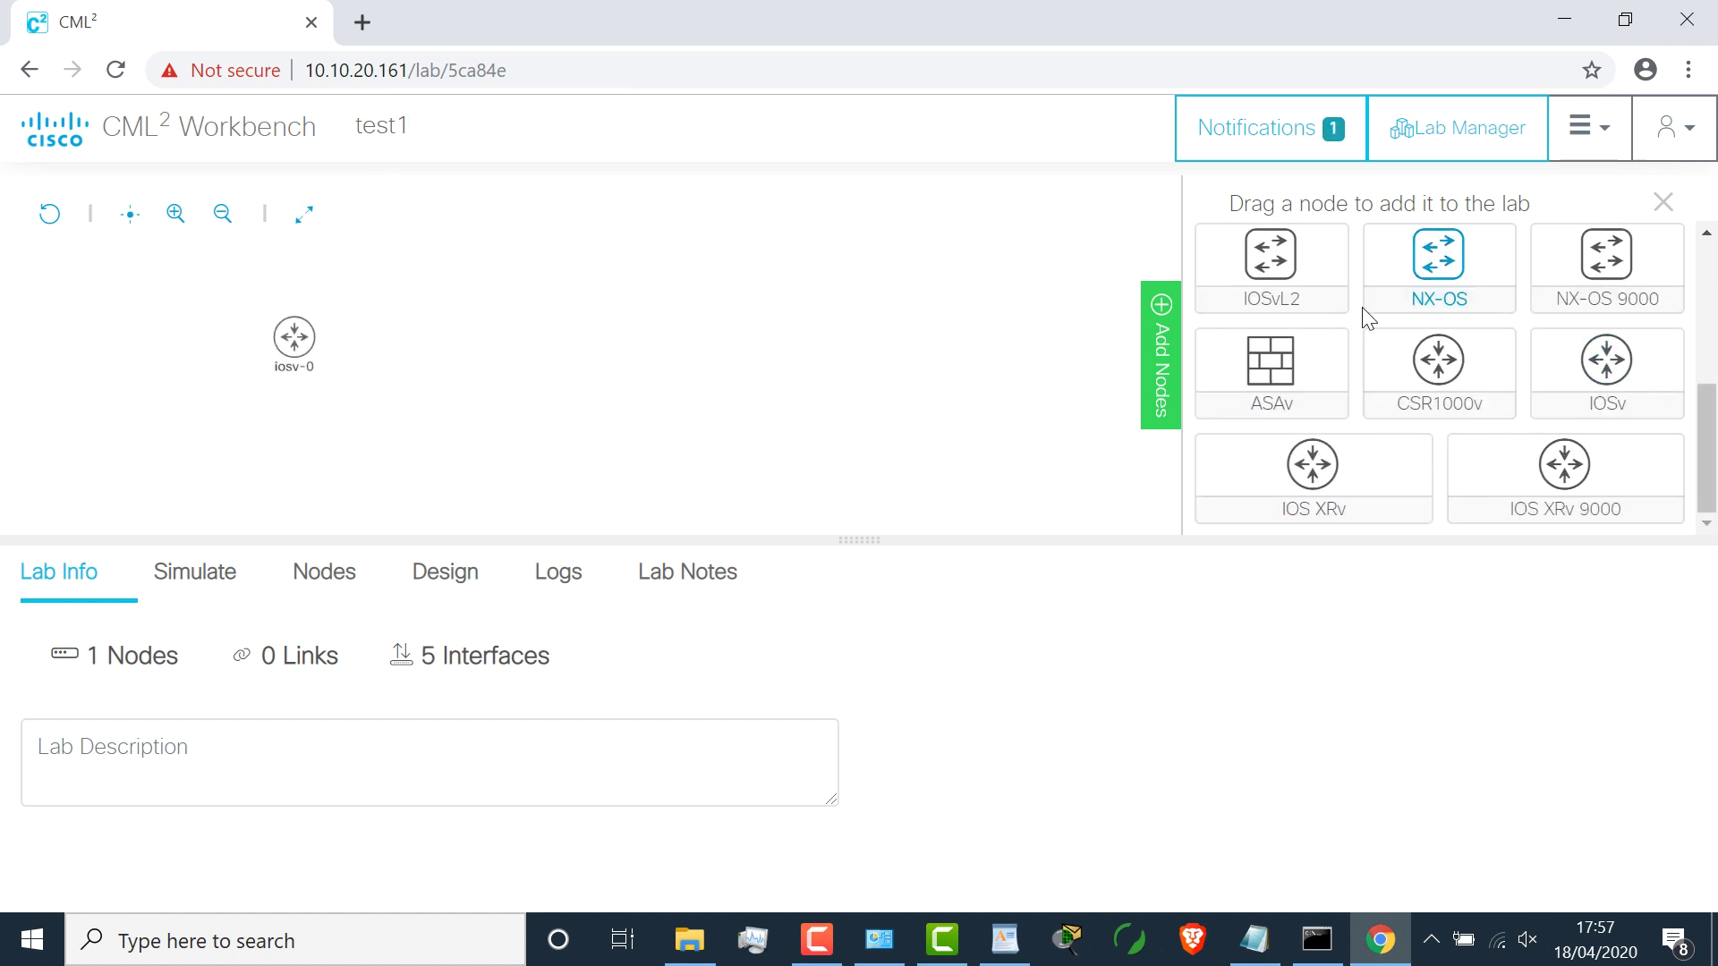
{"action": "left_click_drag", "start_coordinate": [1275, 278], "coordinate": [512, 348]}
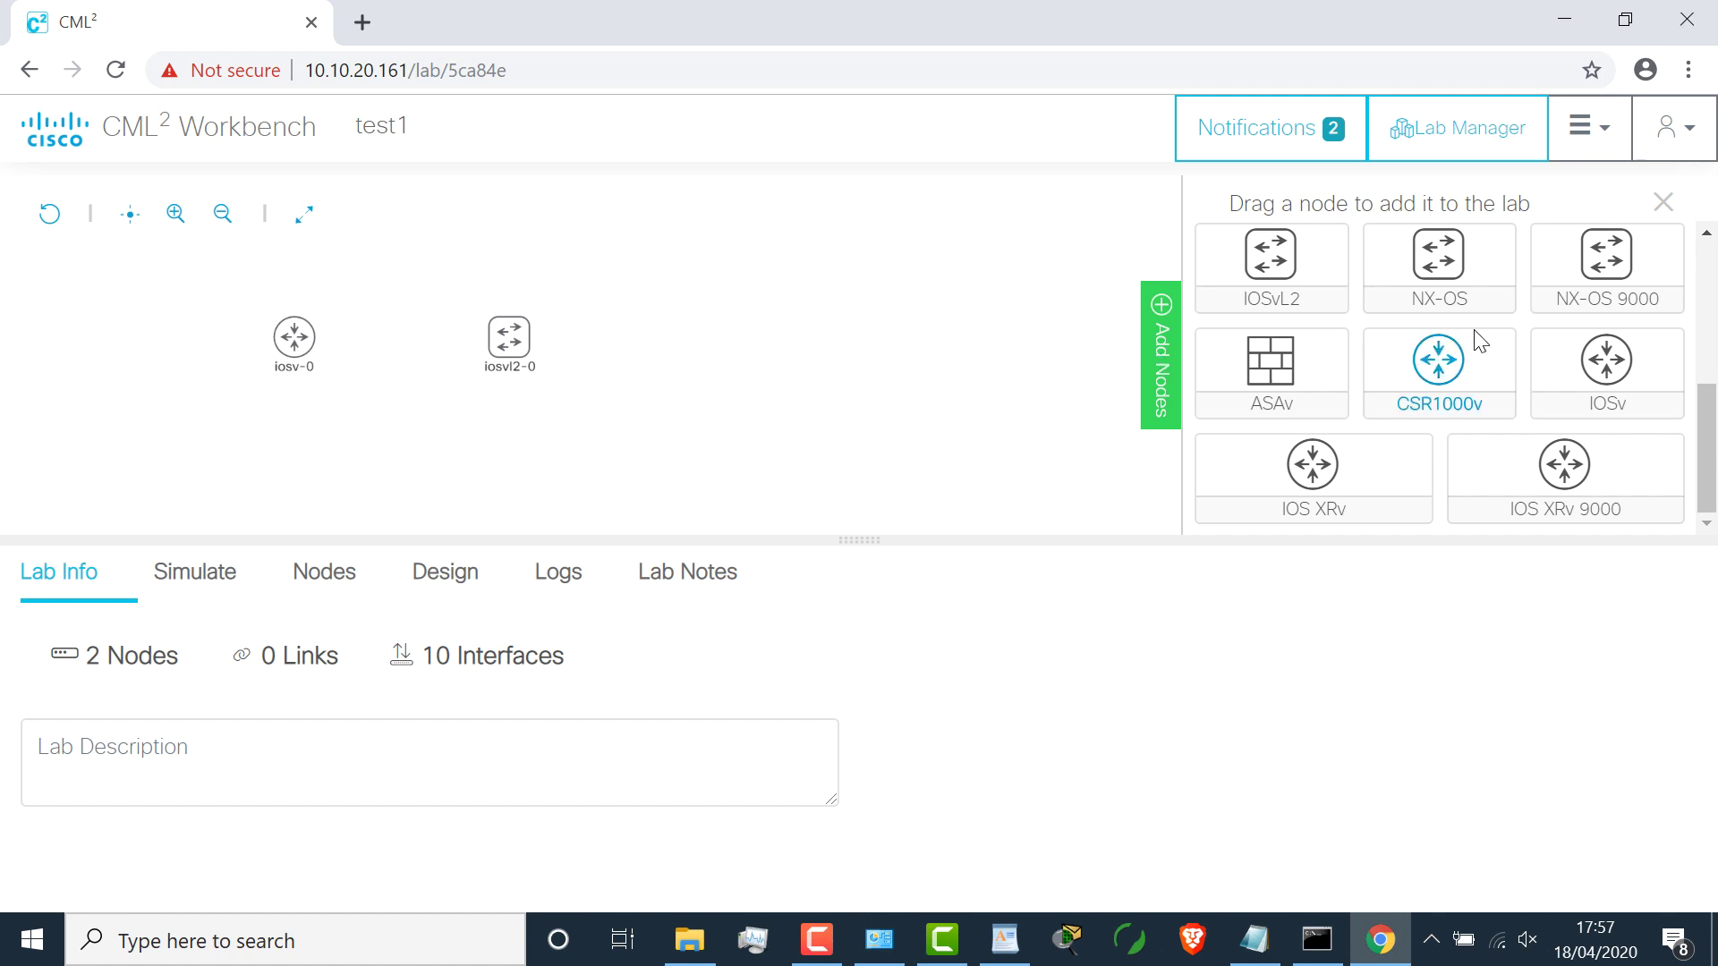
{"action": "left_click_drag", "start_coordinate": [1606, 363], "coordinate": [760, 335]}
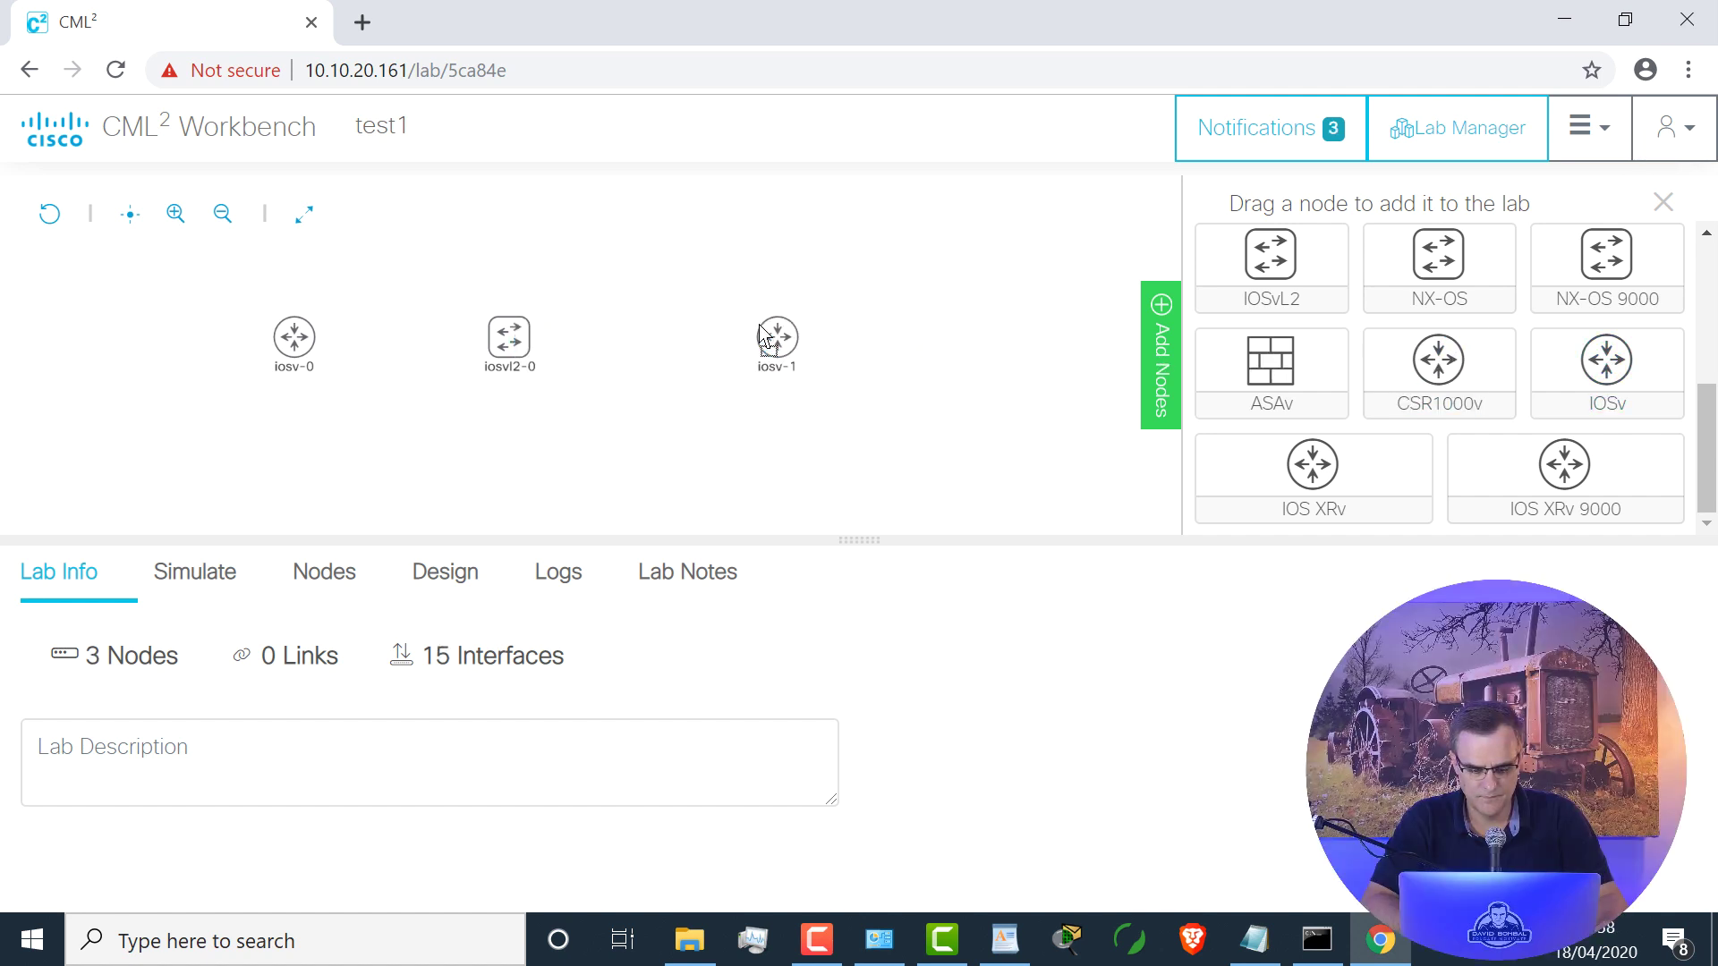
Step: Zoom in and link iosv-0 GigE0/0 to switch iosvl2-0 GigE0/0
{"action": "left_click", "coordinate": [173, 215]}
{"action": "left_click", "coordinate": [171, 216]}
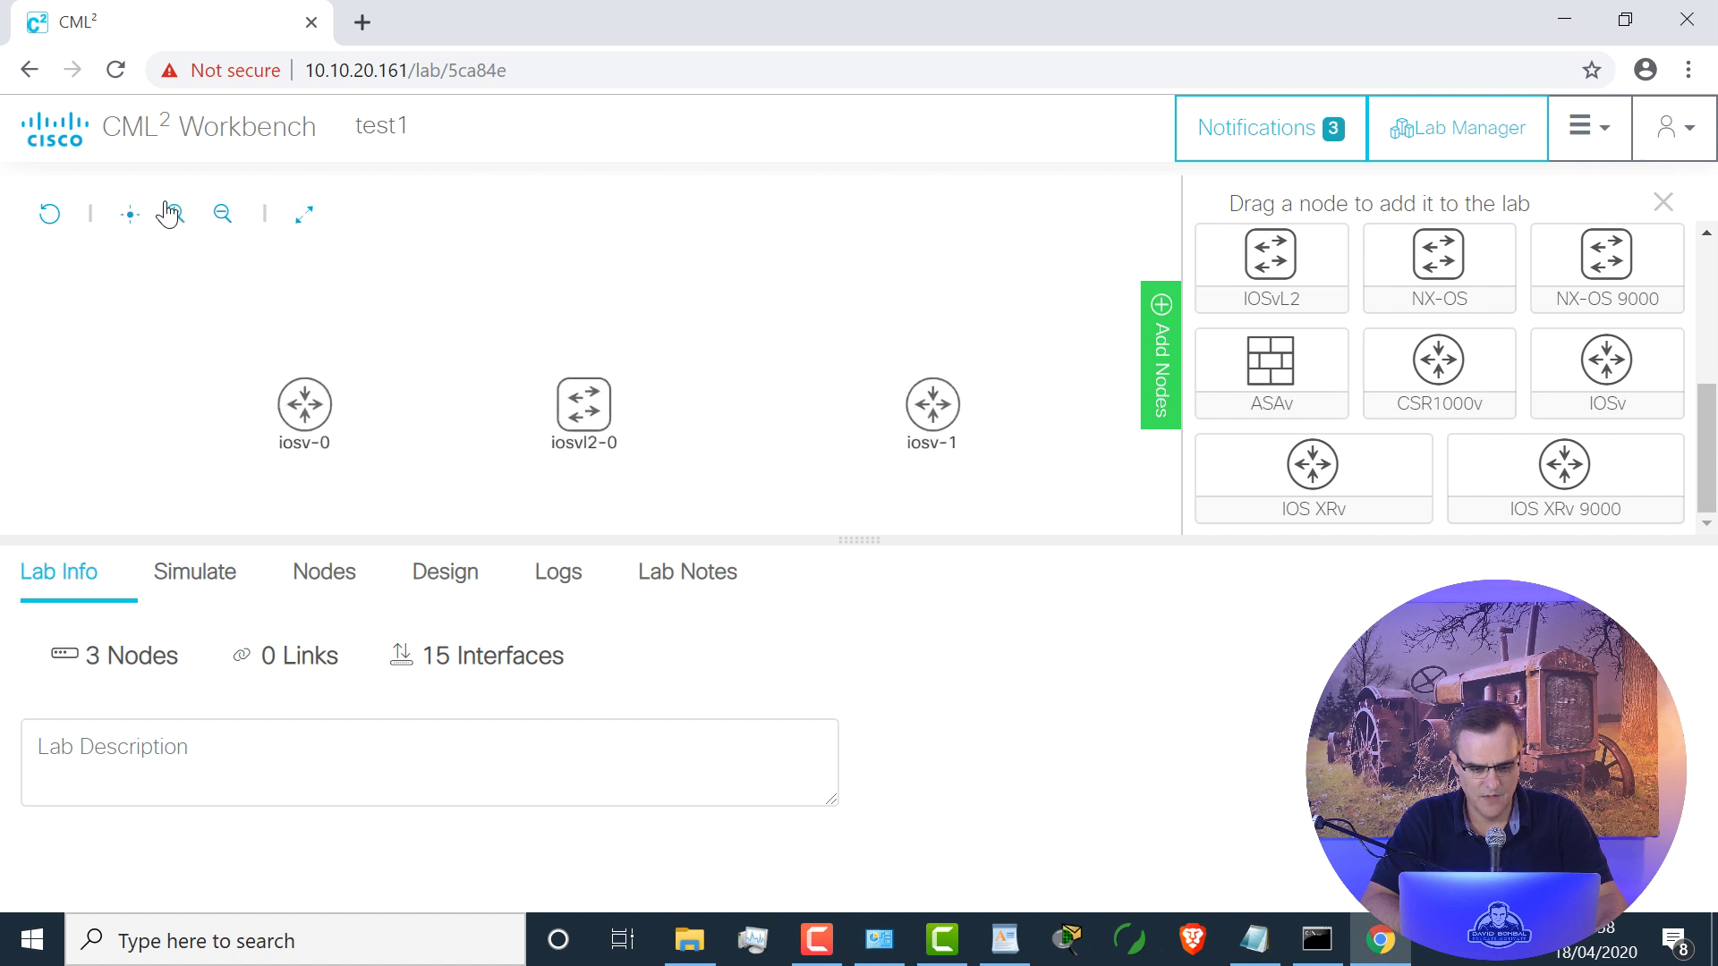
{"action": "left_click_drag", "start_coordinate": [698, 383], "coordinate": [604, 299]}
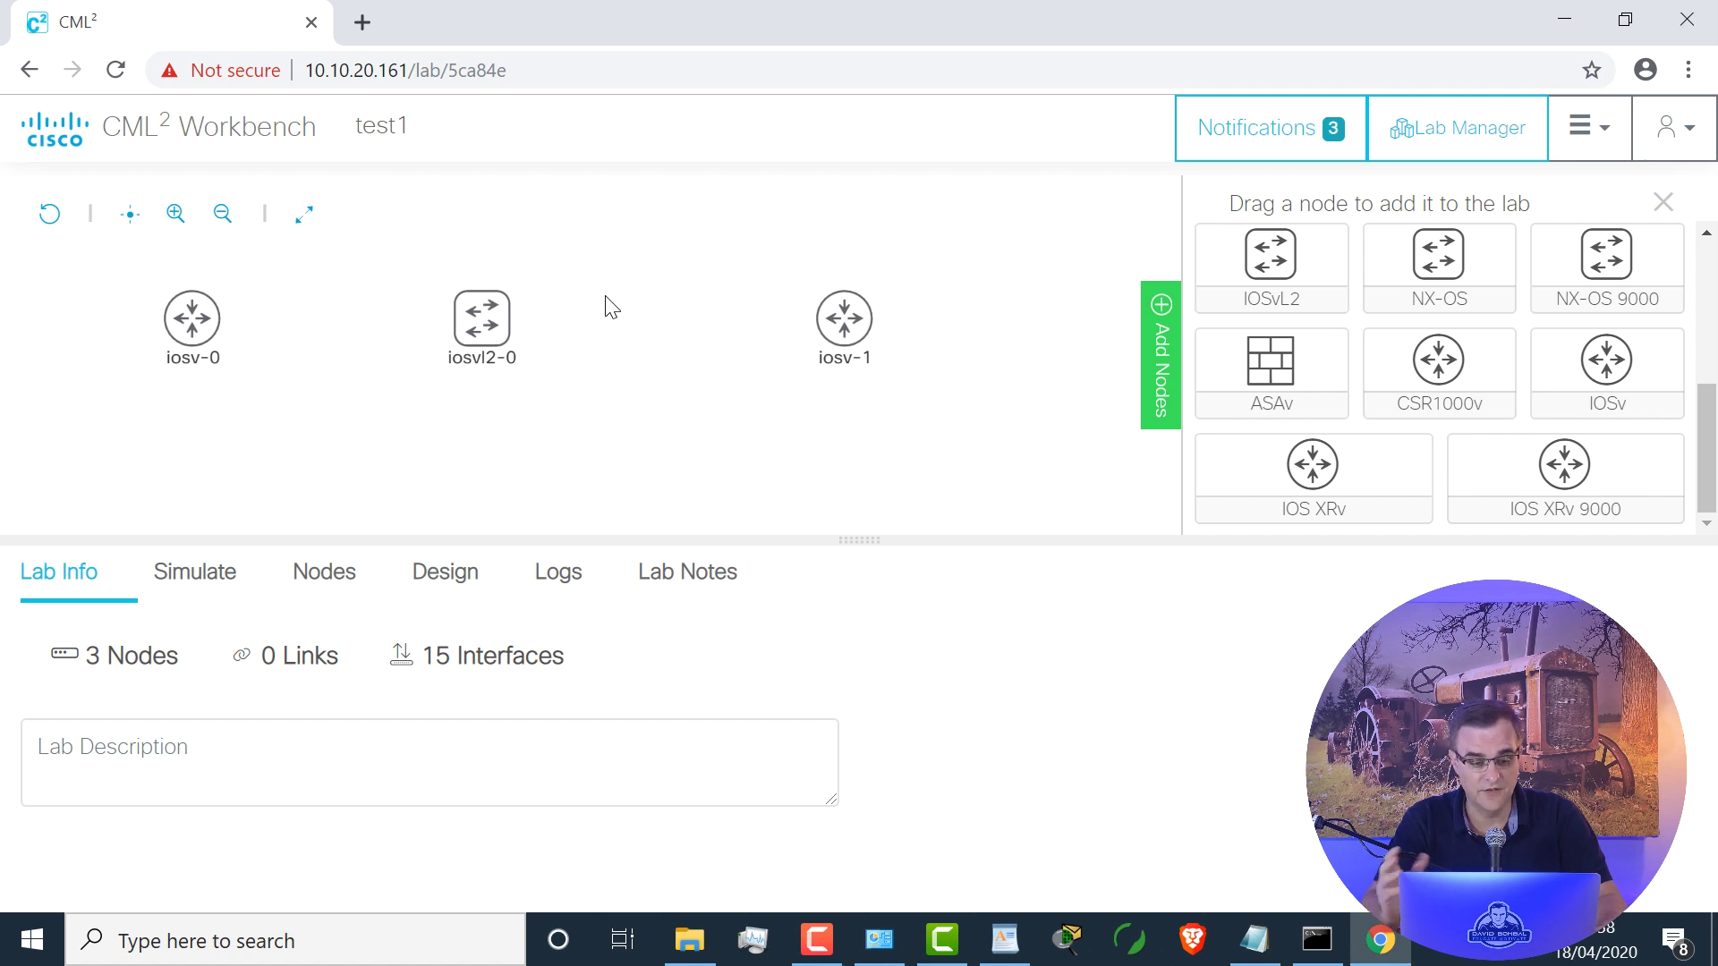
{"action": "left_click", "coordinate": [196, 341]}
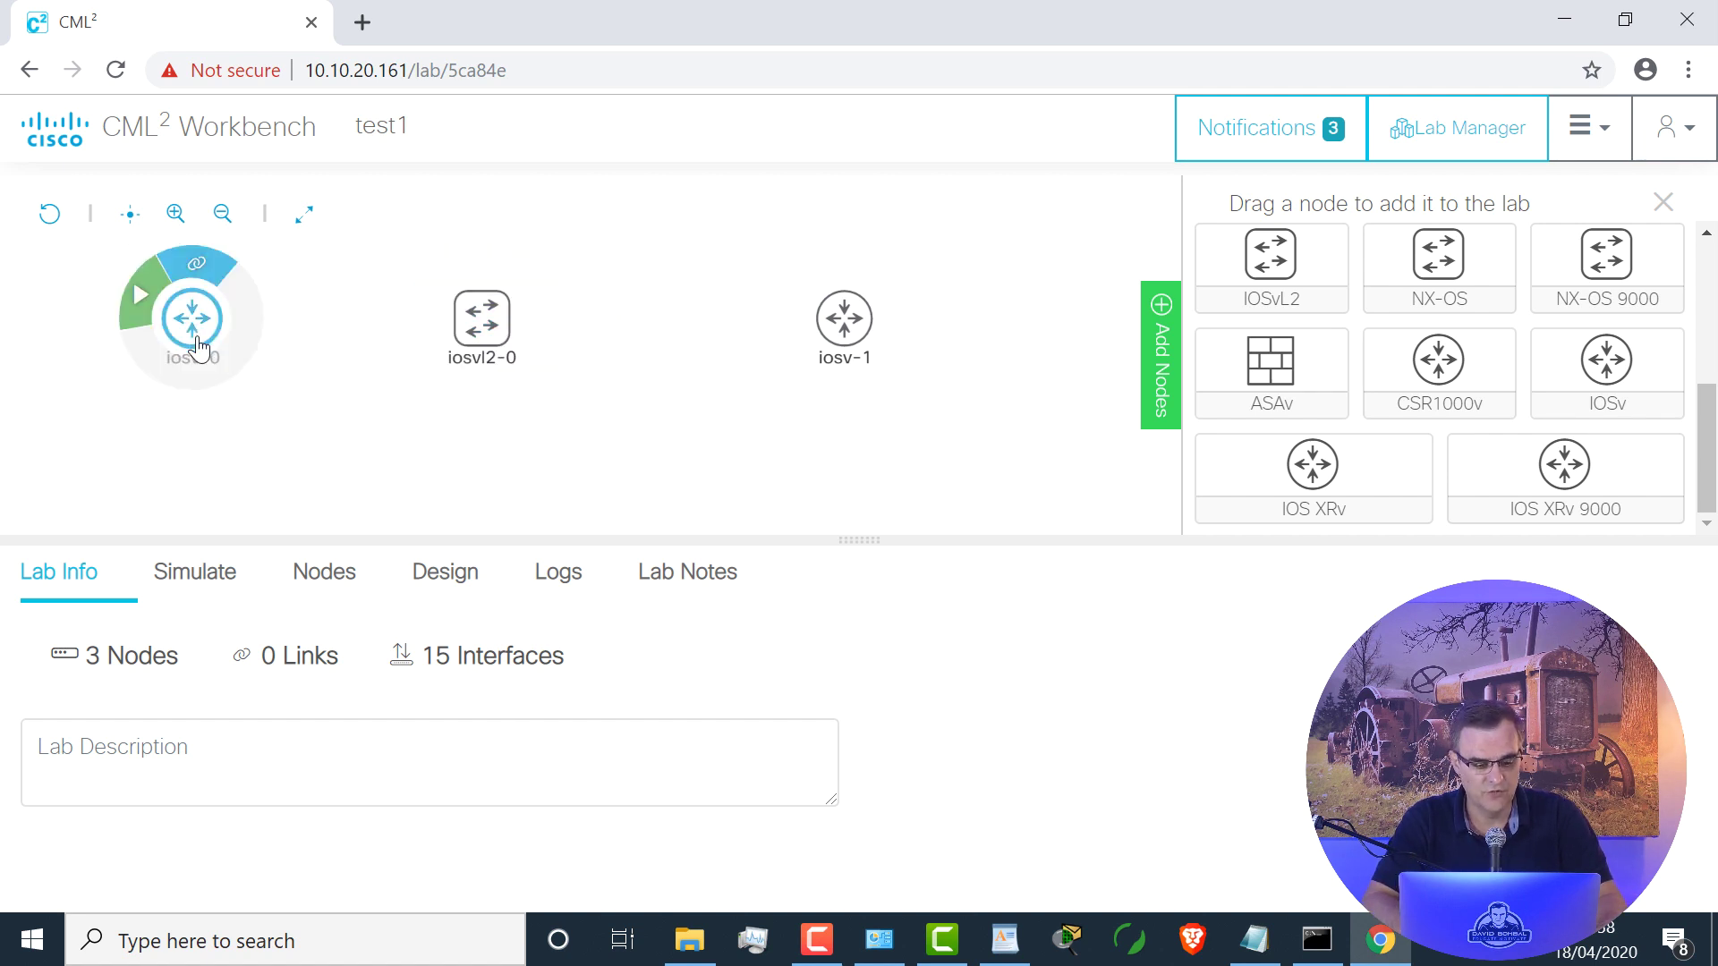
{"action": "left_click", "coordinate": [197, 266]}
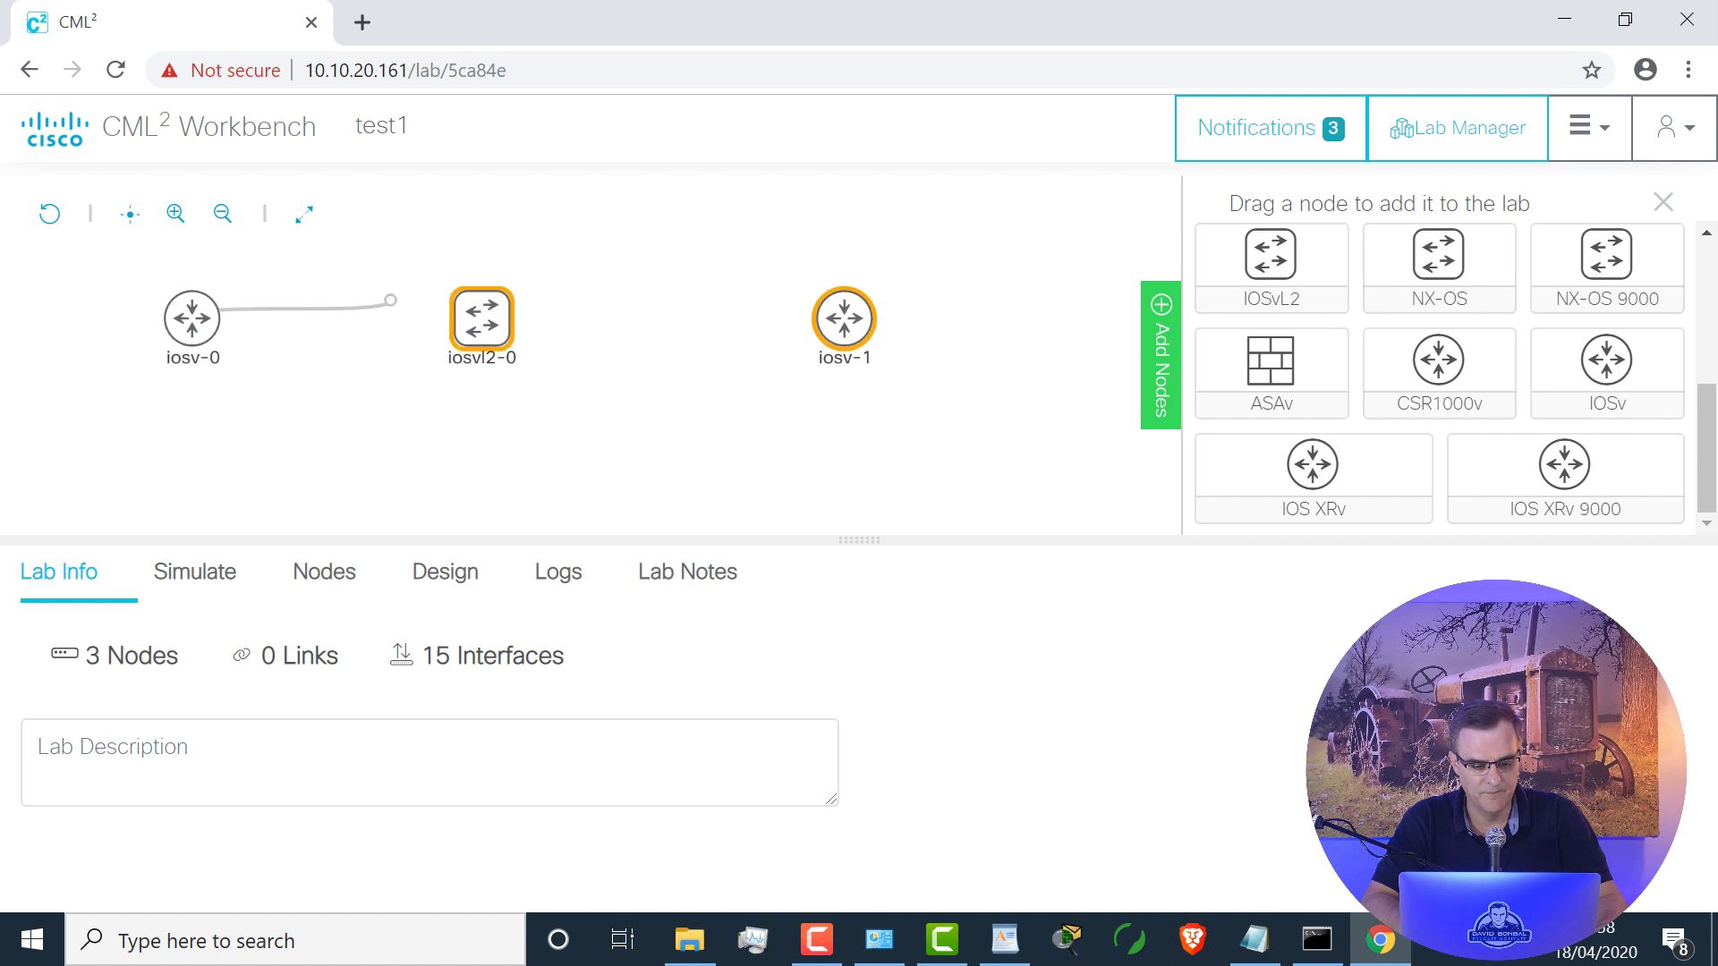
{"action": "left_click", "coordinate": [481, 320]}
{"action": "left_click", "coordinate": [586, 268]}
{"action": "left_click", "coordinate": [906, 276]}
Step: Link switch iosvl2-0 GigE0/1 to iosv-1 GigE0/0, then bring up the simulation controls
{"action": "left_click", "coordinate": [486, 315]}
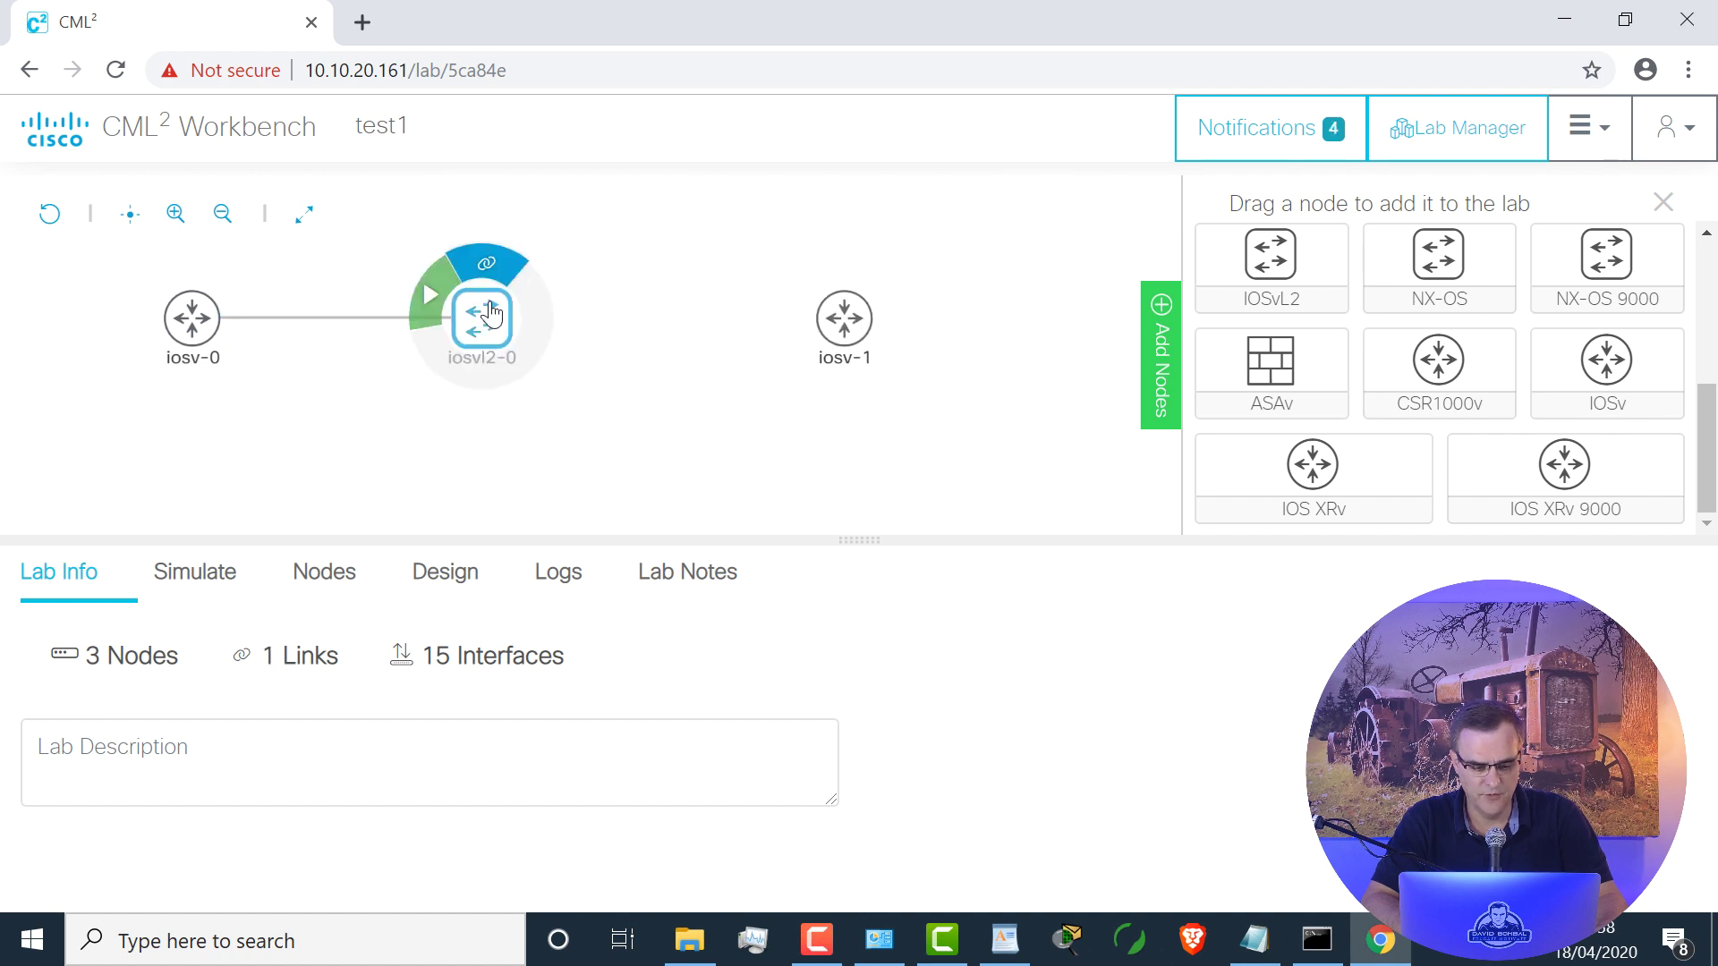
{"action": "left_click", "coordinate": [488, 269]}
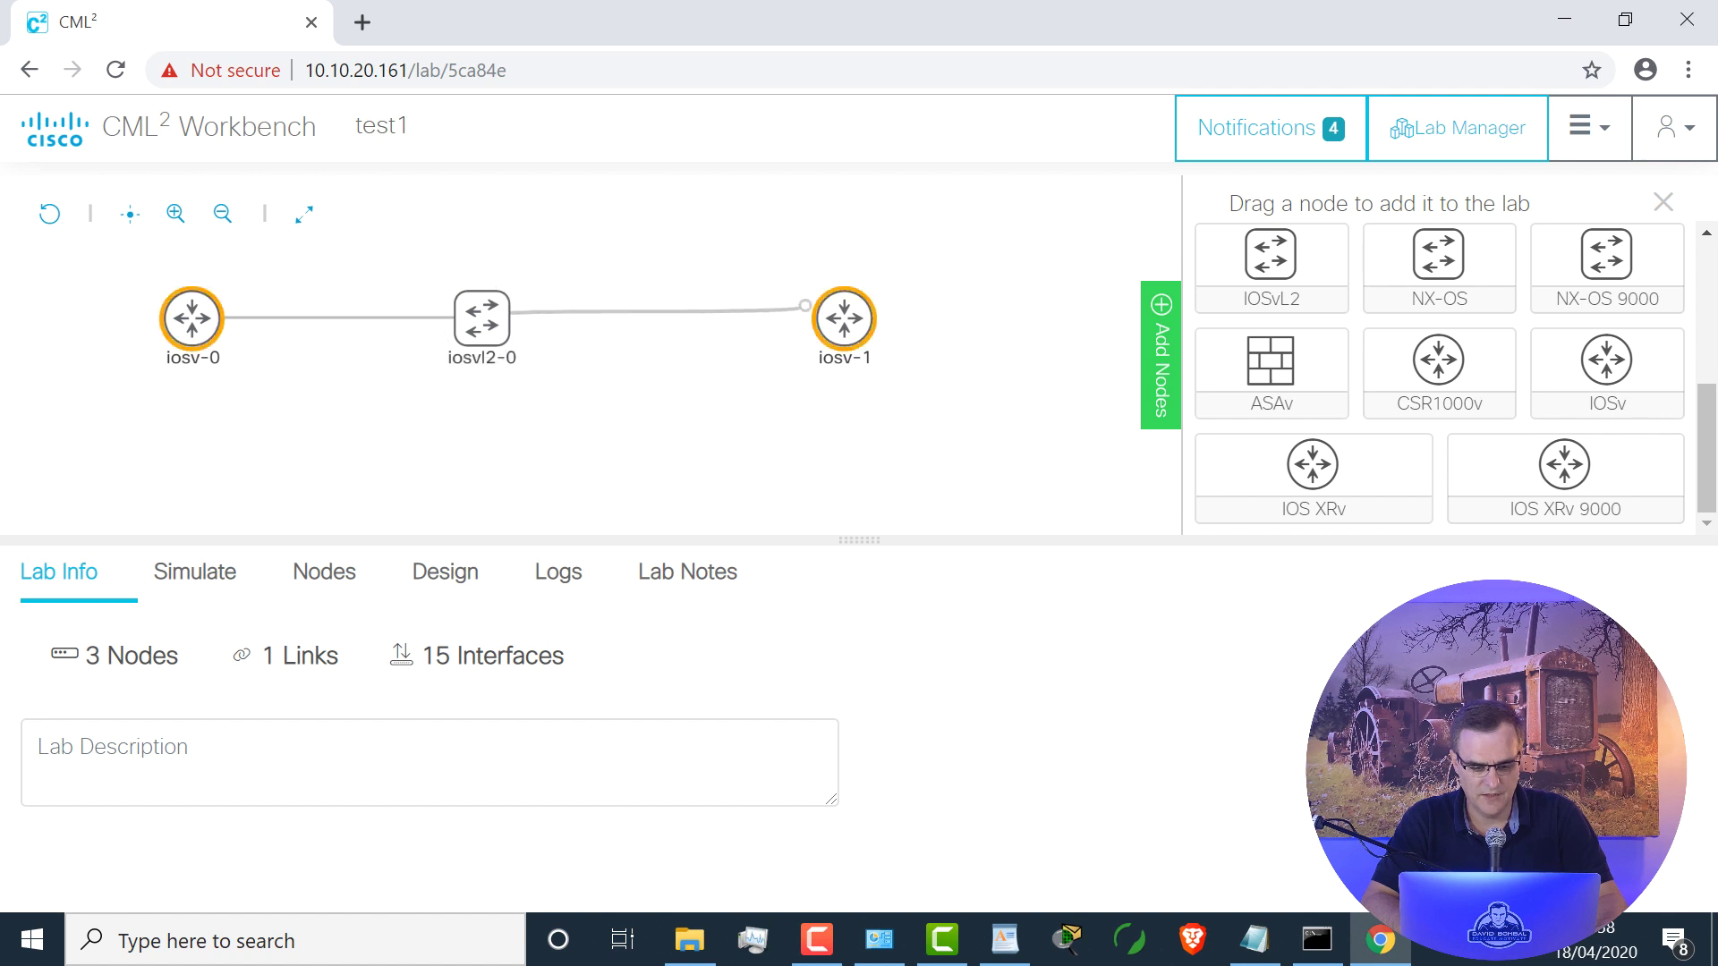
{"action": "left_click", "coordinate": [844, 318]}
{"action": "left_click", "coordinate": [994, 276]}
{"action": "left_click", "coordinate": [1196, 249]}
{"action": "left_click", "coordinate": [230, 593]}
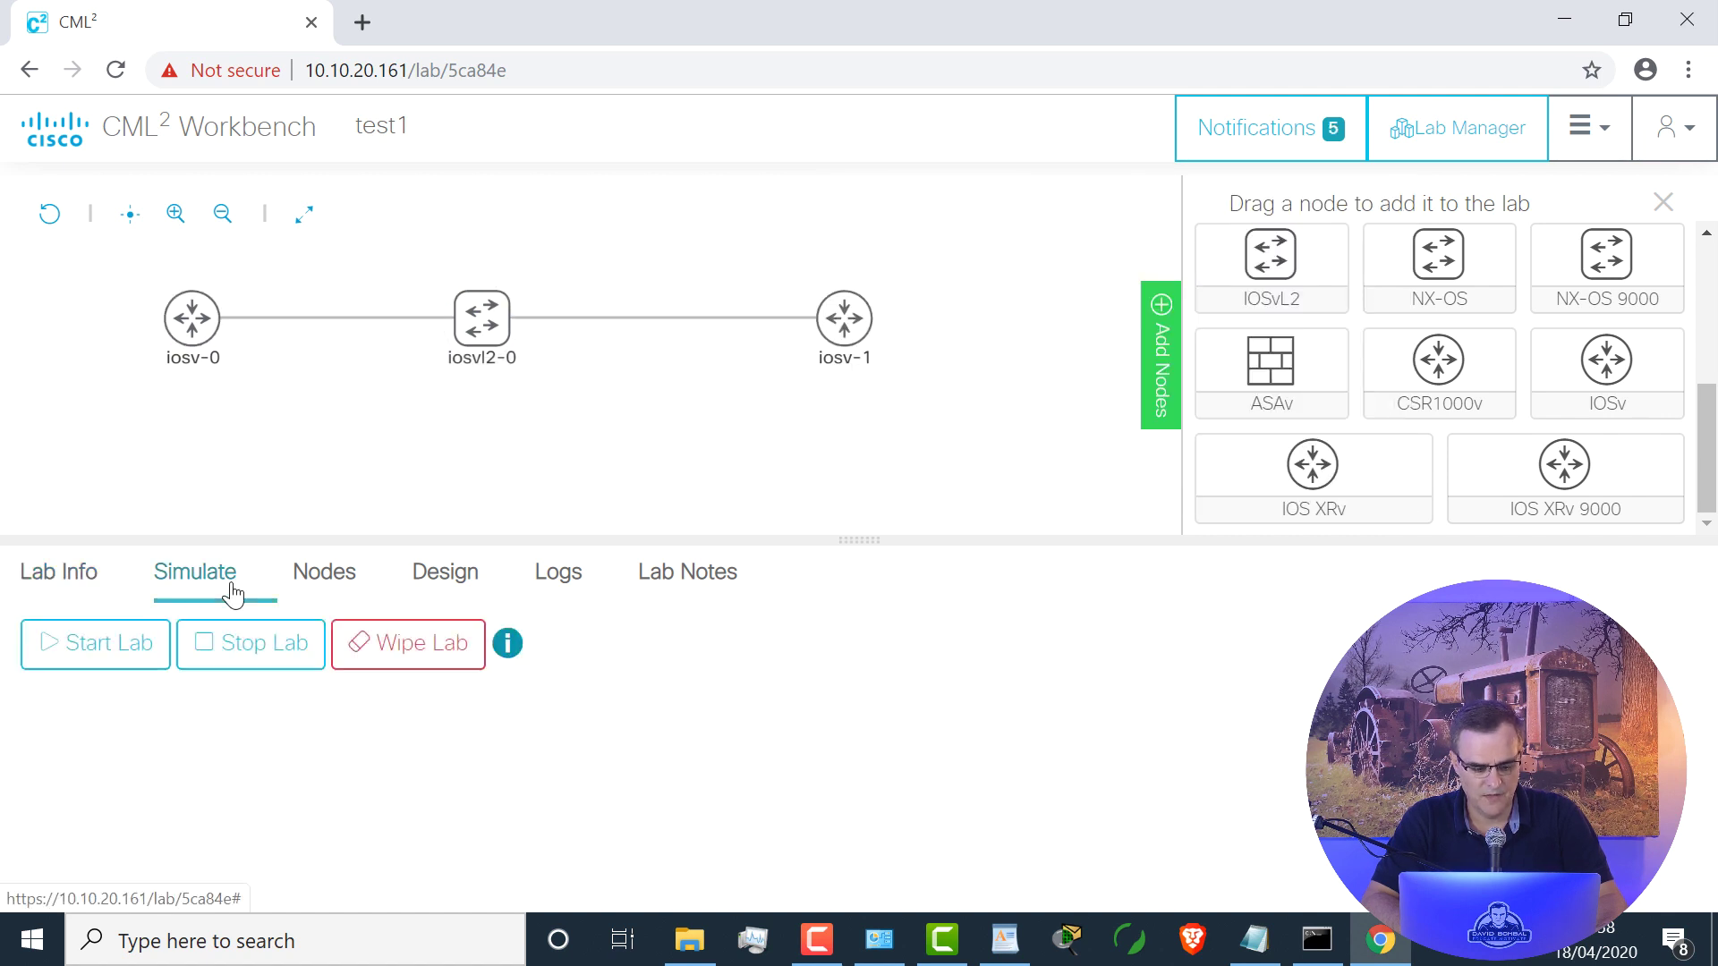
Step: Start the test1 lab and connect to switch iosvl2-0's console
{"action": "left_click", "coordinate": [122, 654]}
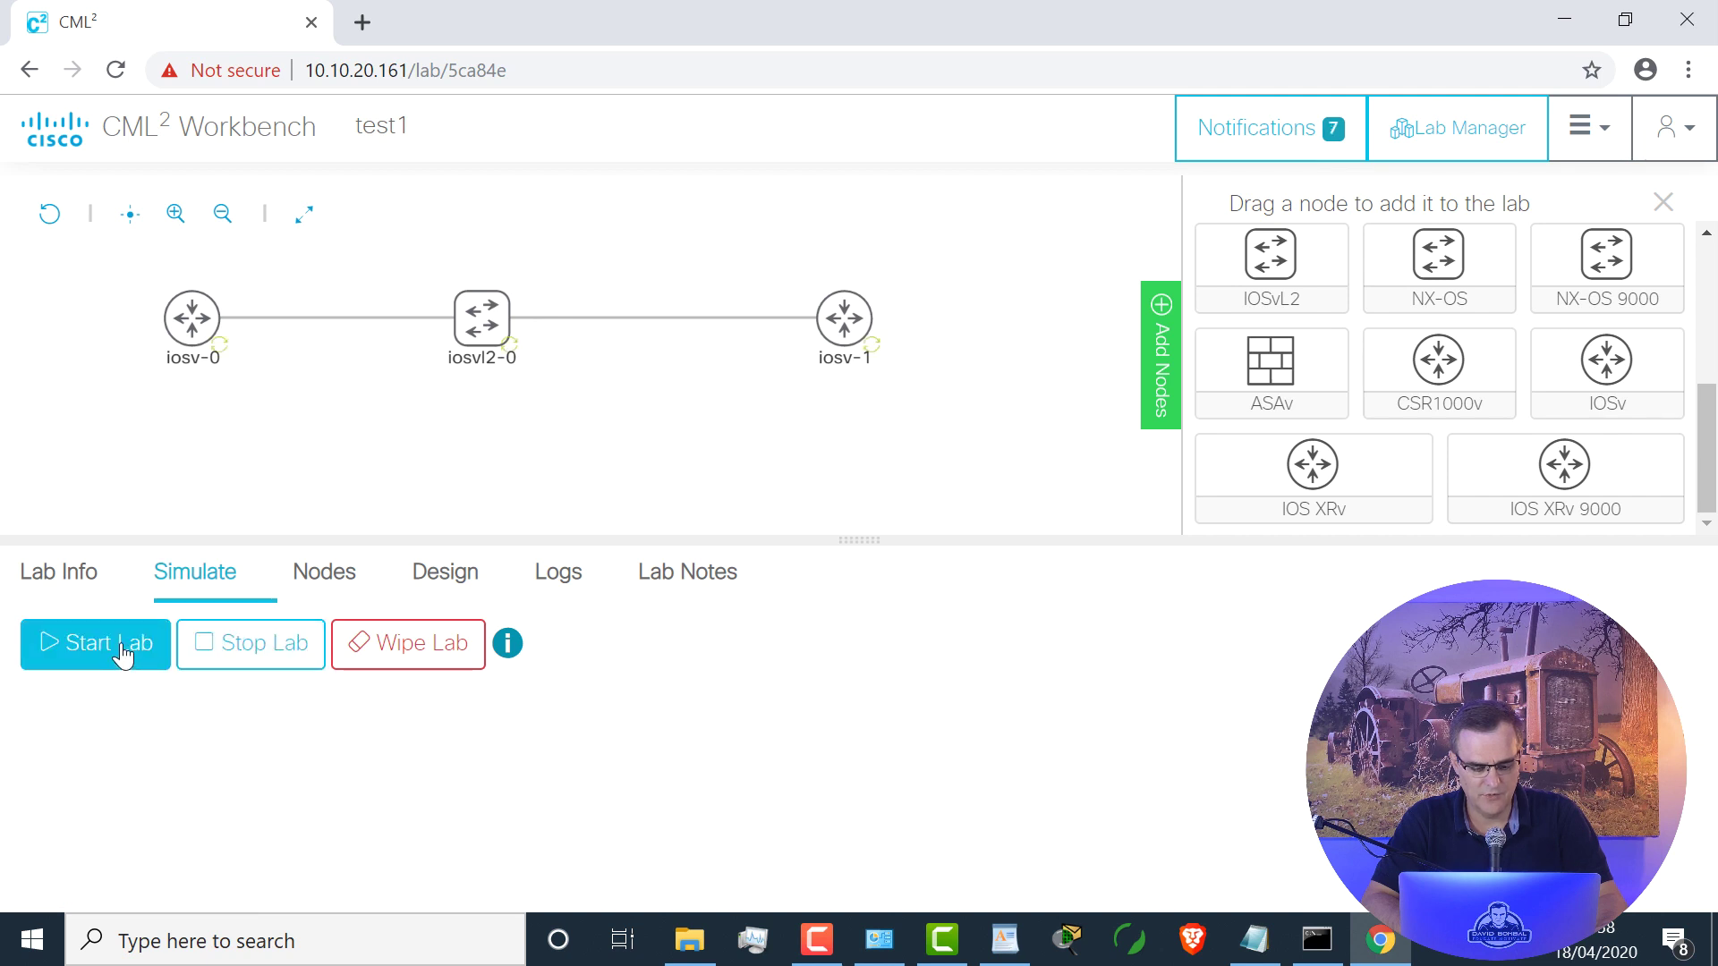
{"action": "left_click", "coordinate": [454, 352]}
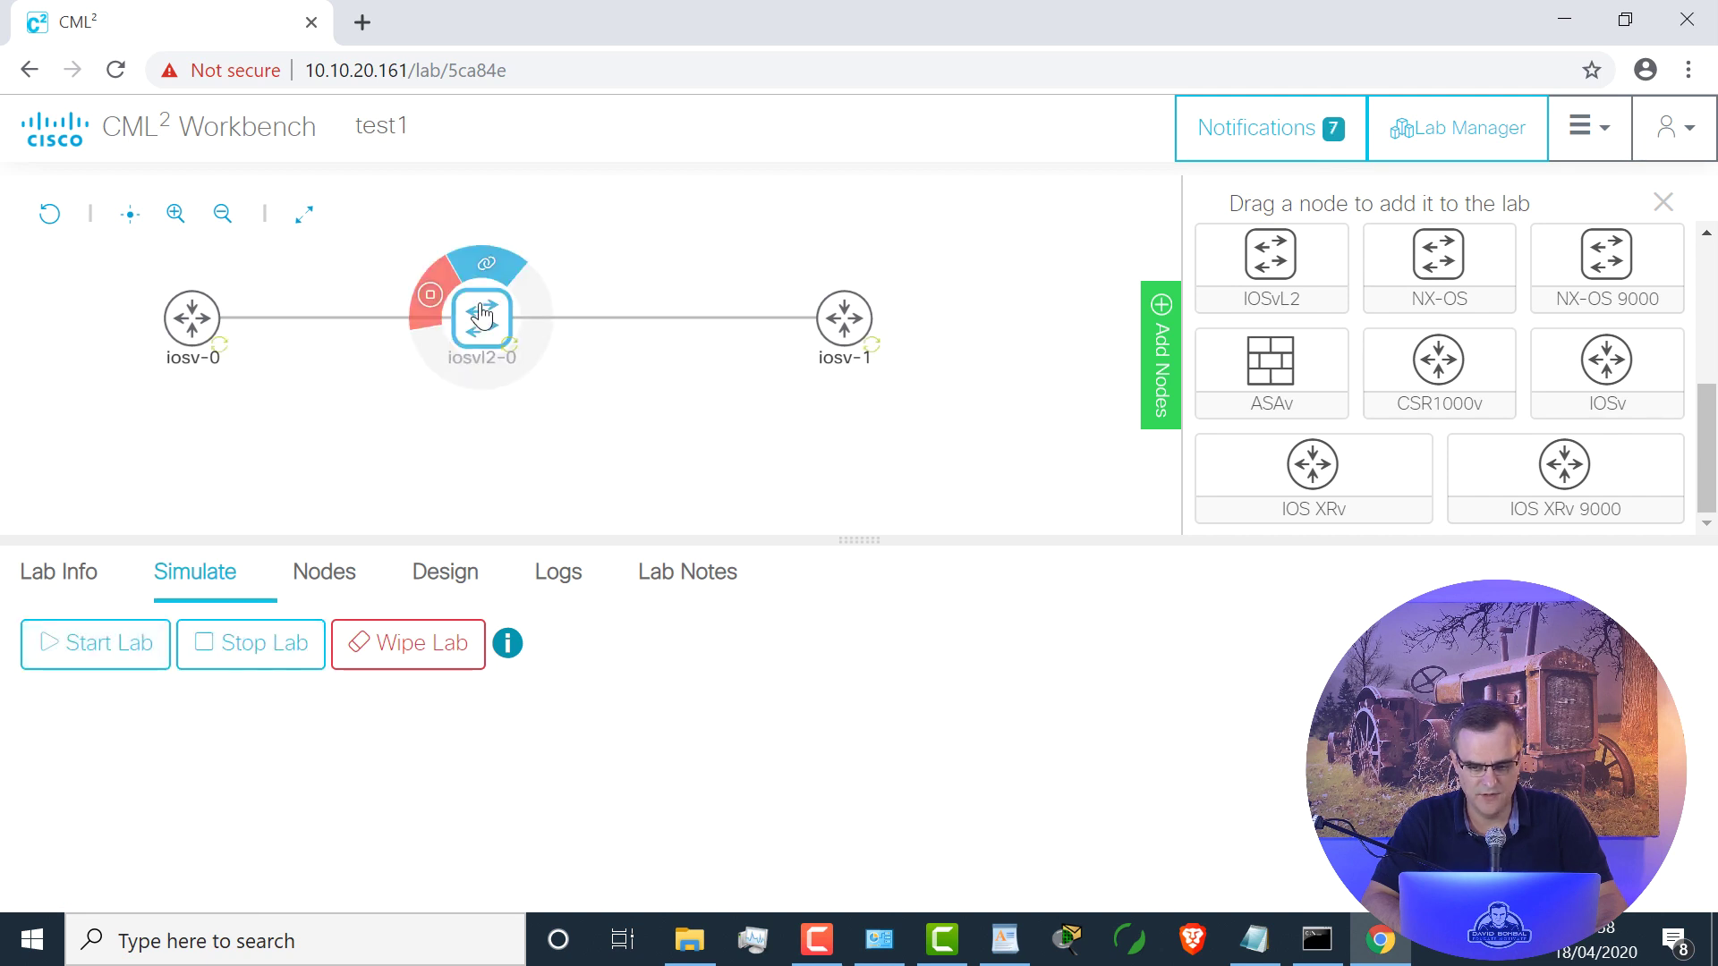
{"action": "left_click", "coordinate": [481, 314]}
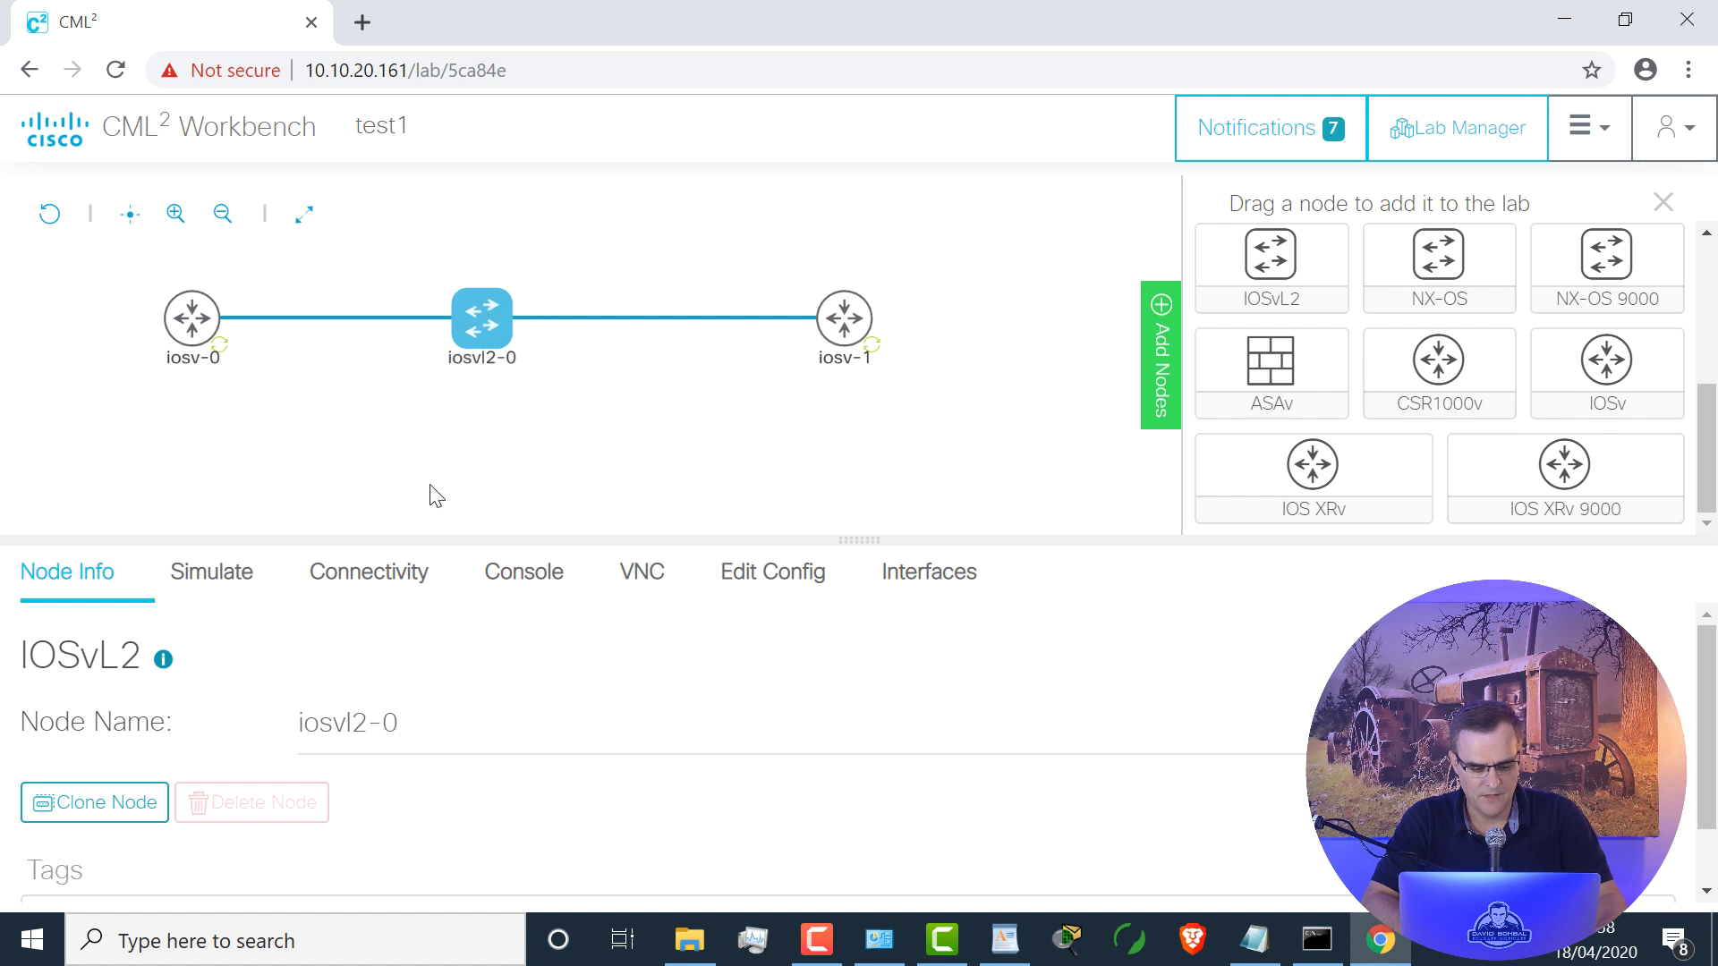
{"action": "left_click", "coordinate": [531, 583]}
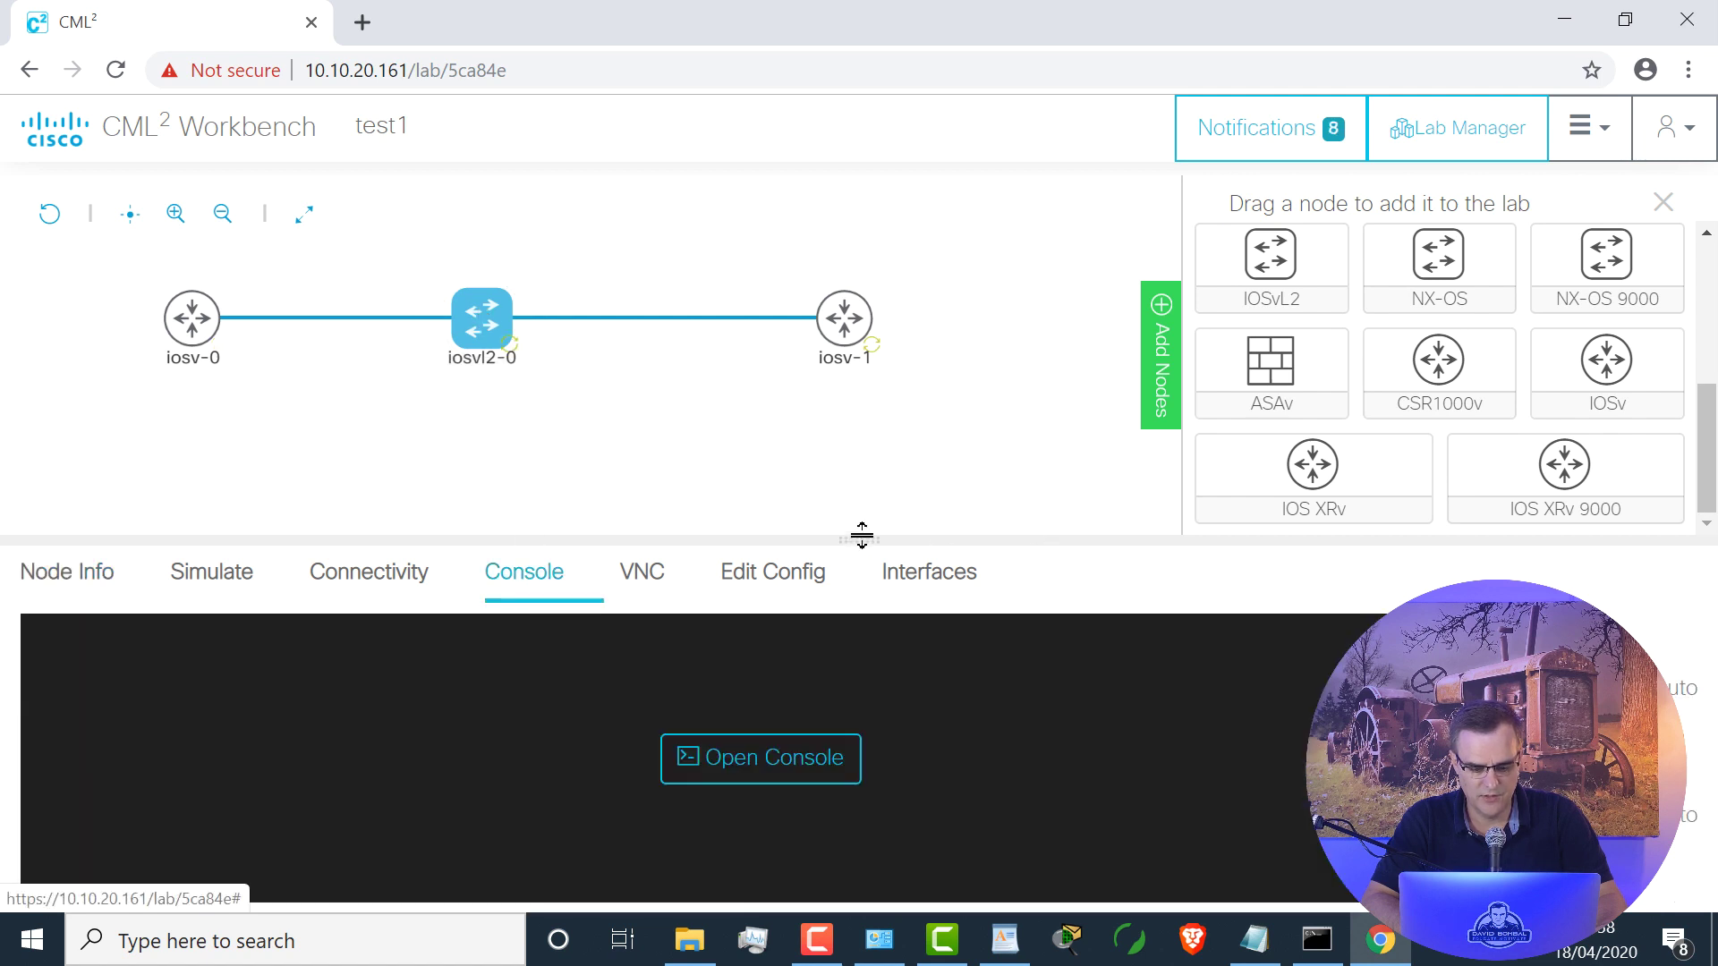
{"action": "left_click", "coordinate": [796, 759]}
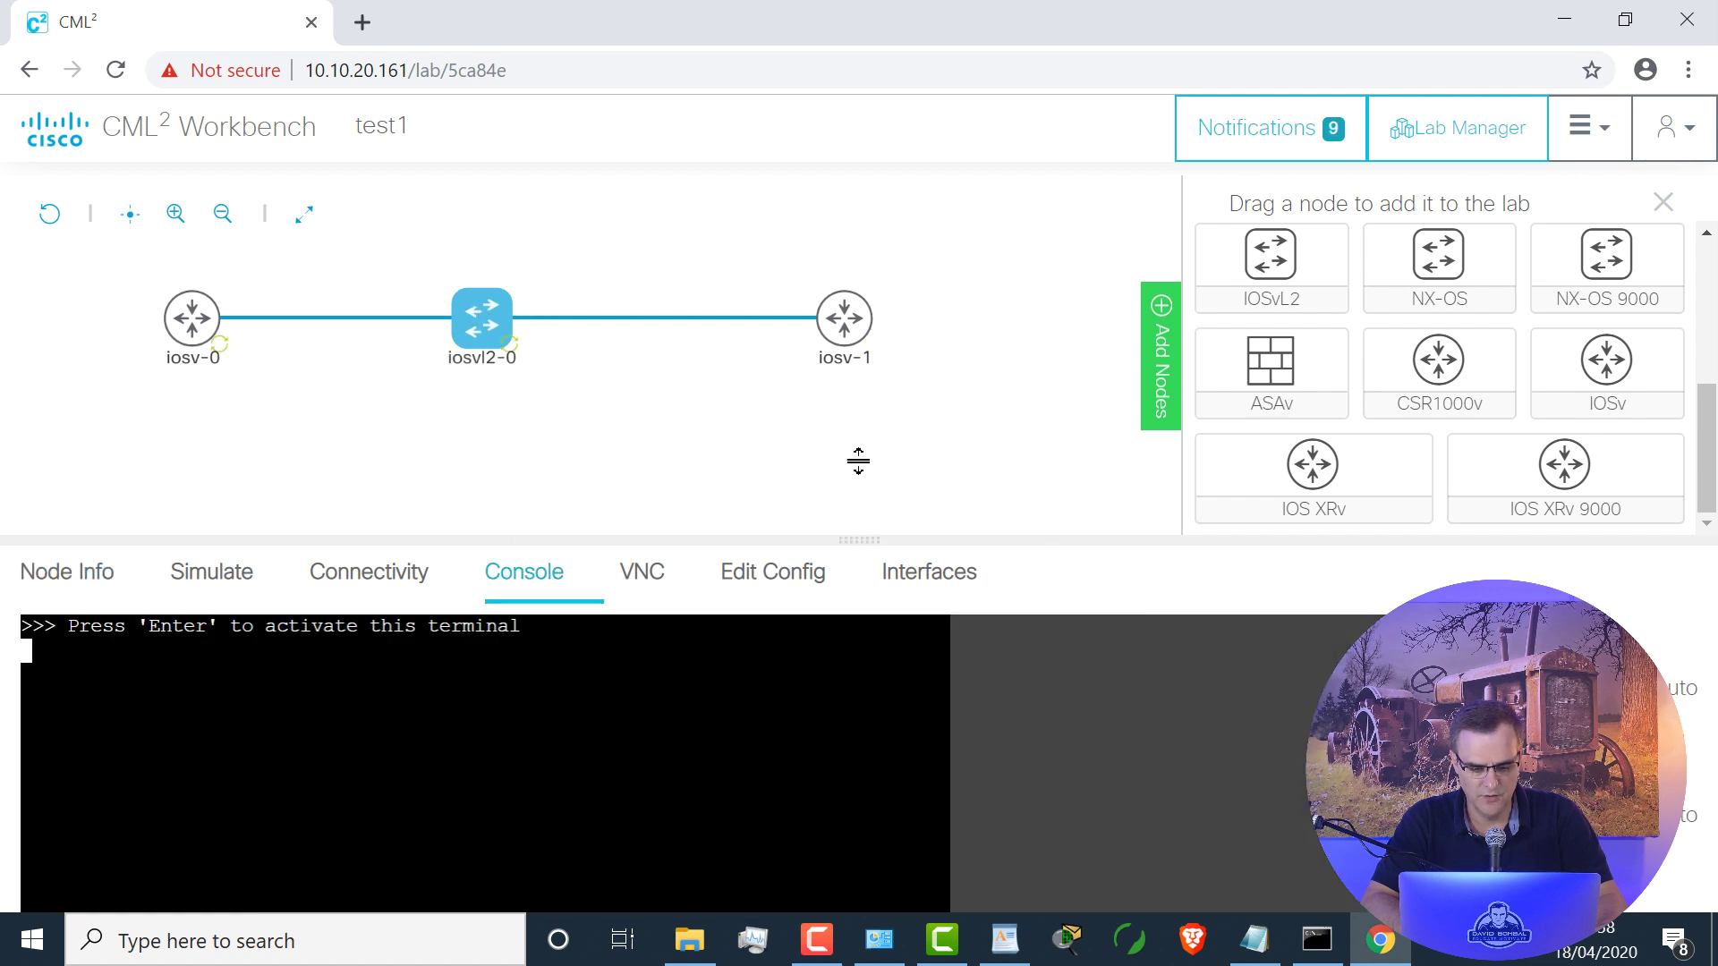
Step: Enlarge the switch console, wake the terminal with Auto columns, and return to Lab Manager
{"action": "left_click_drag", "start_coordinate": [858, 454], "coordinate": [847, 399]}
{"action": "key", "text": "Return"}
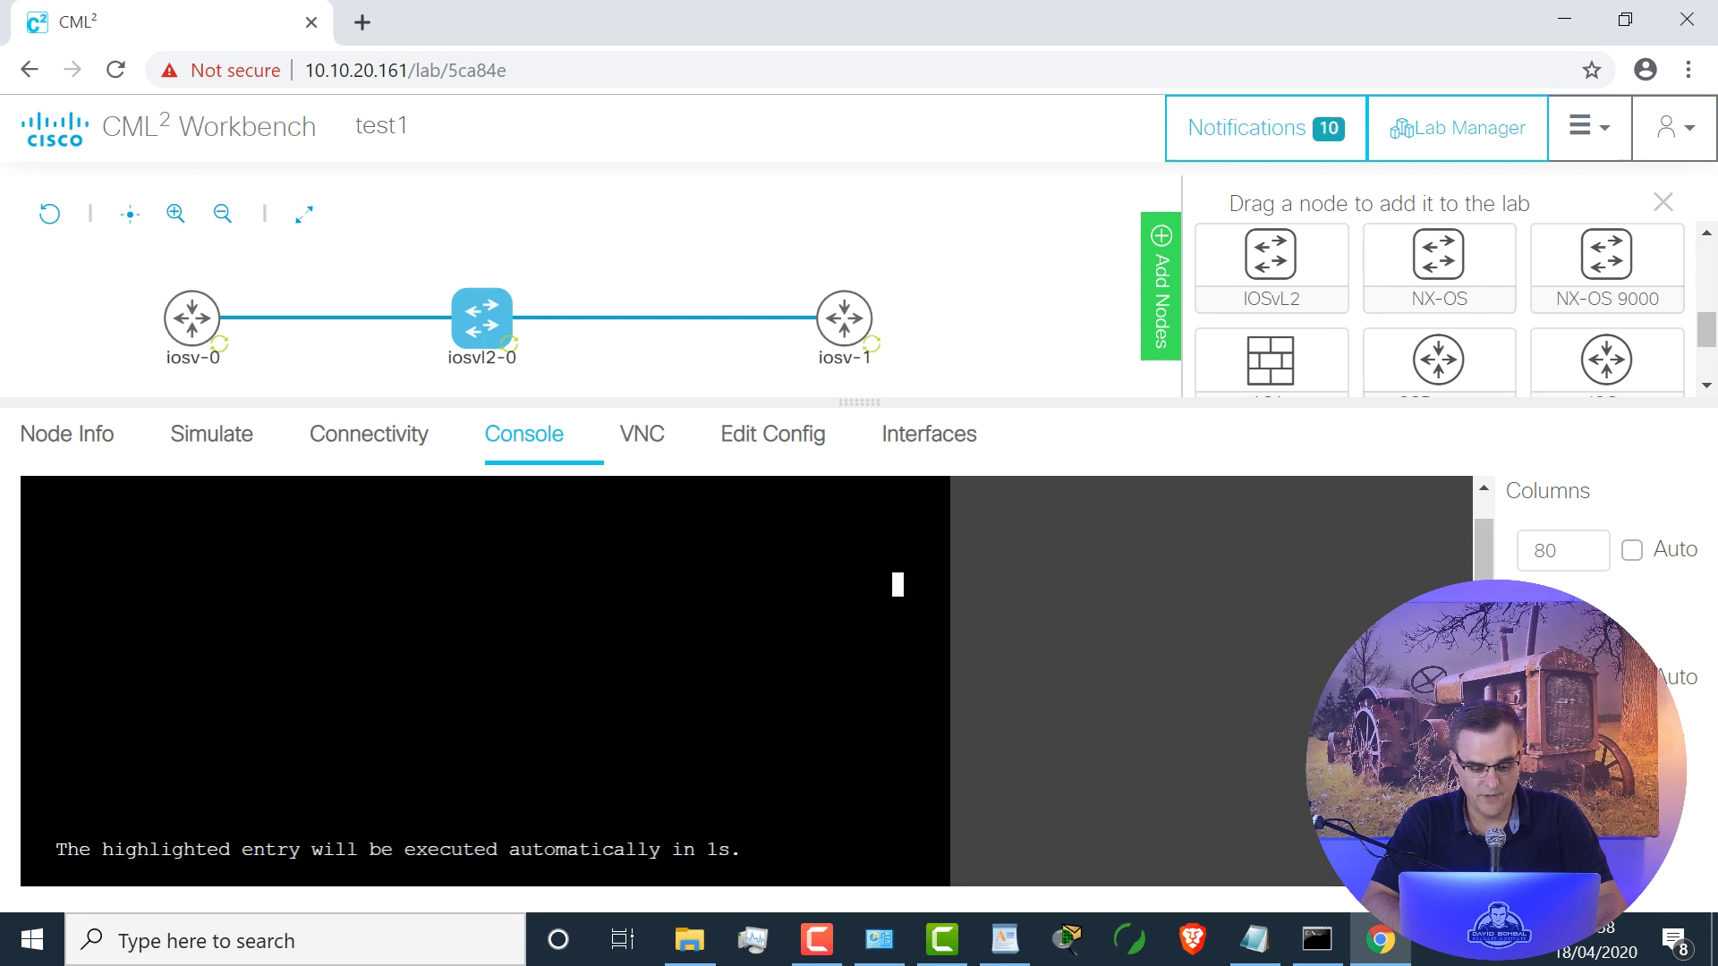
{"action": "left_click", "coordinate": [1631, 551]}
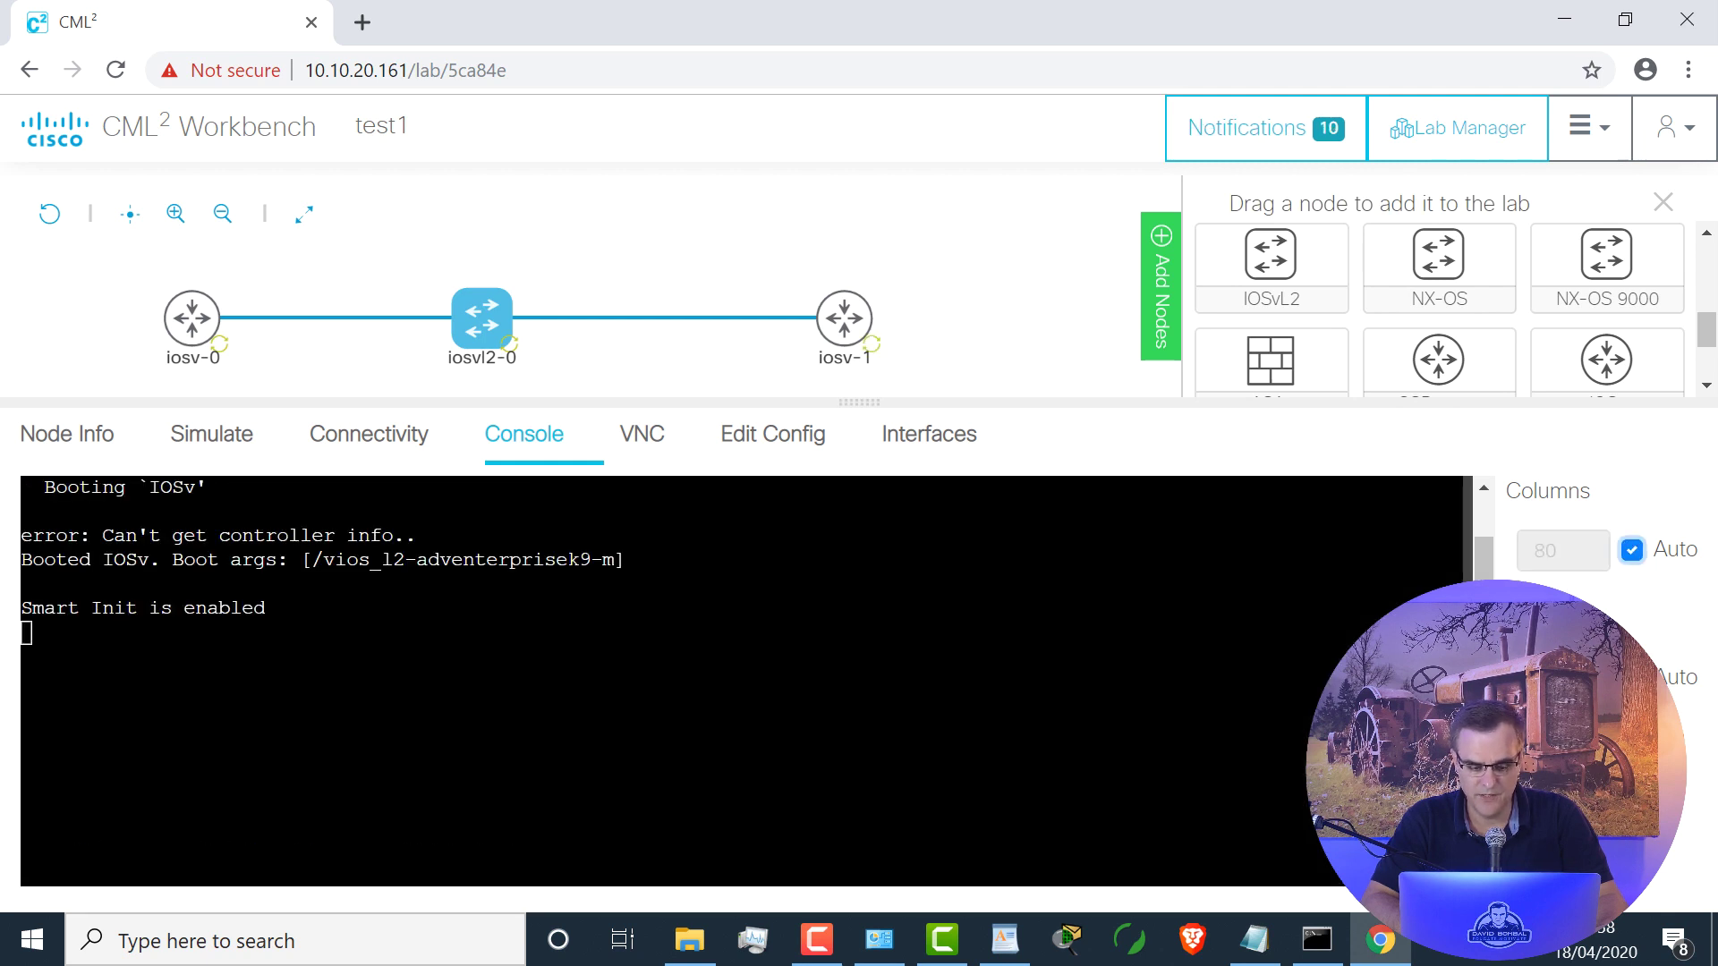
{"action": "left_click", "coordinate": [1448, 135]}
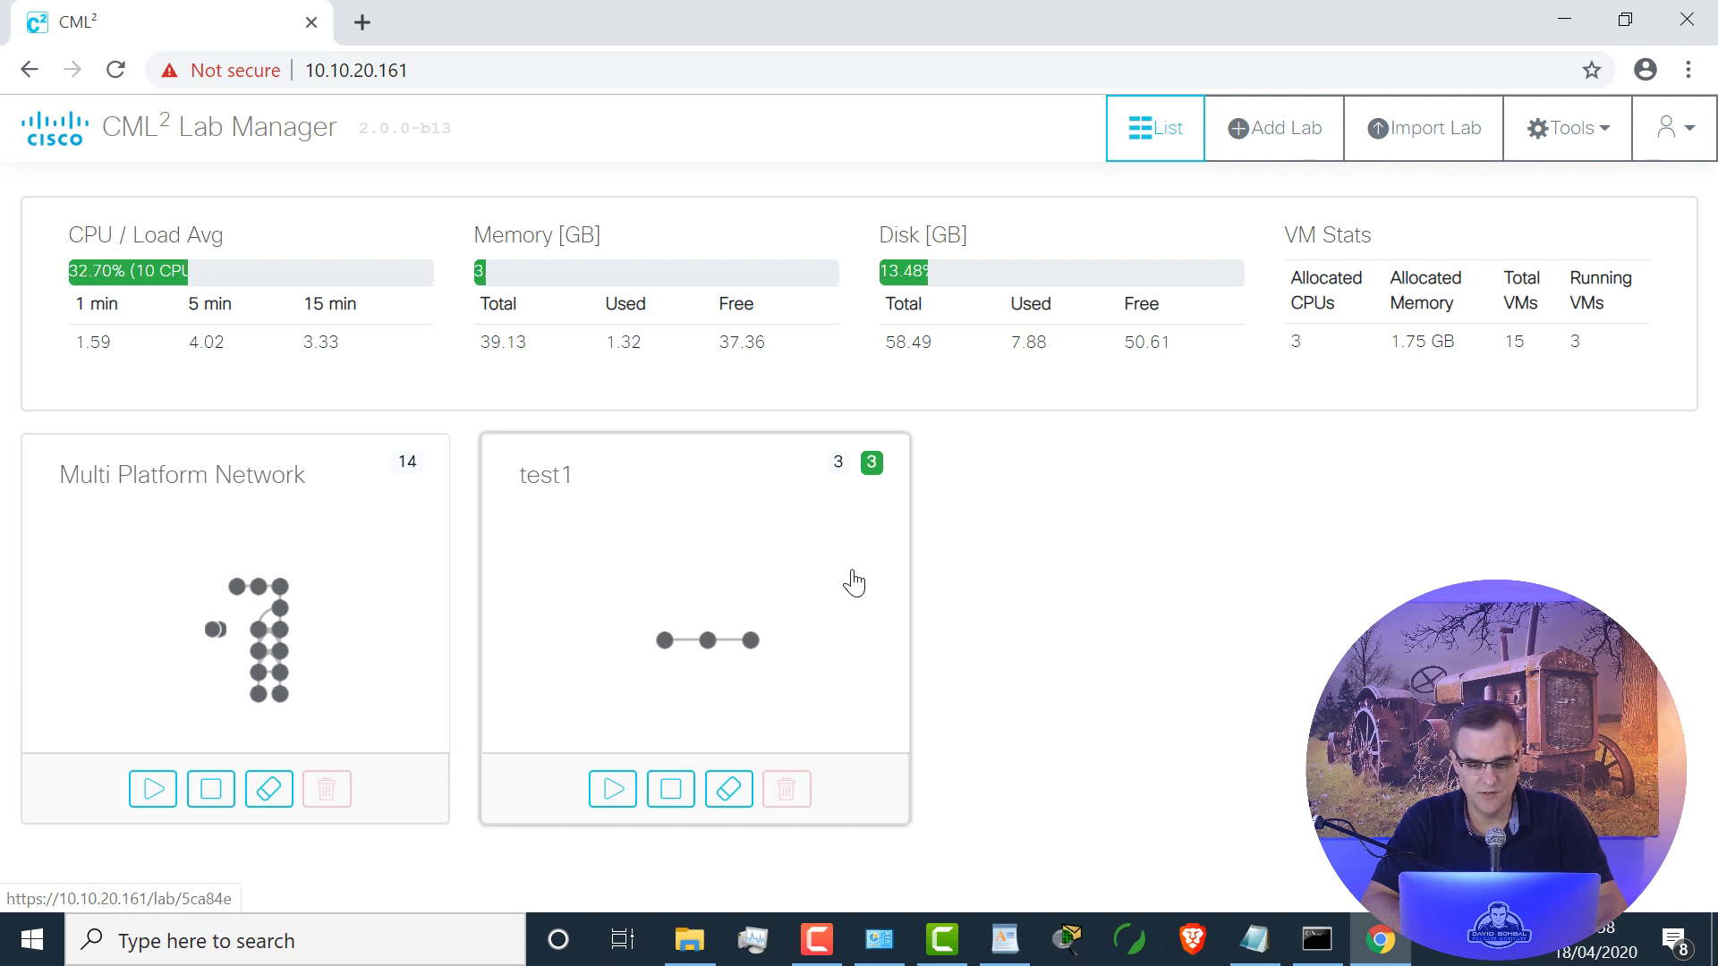
Step: Open test1 from Lab Manager and recentre its three-node chain topology
{"action": "left_click", "coordinate": [770, 556]}
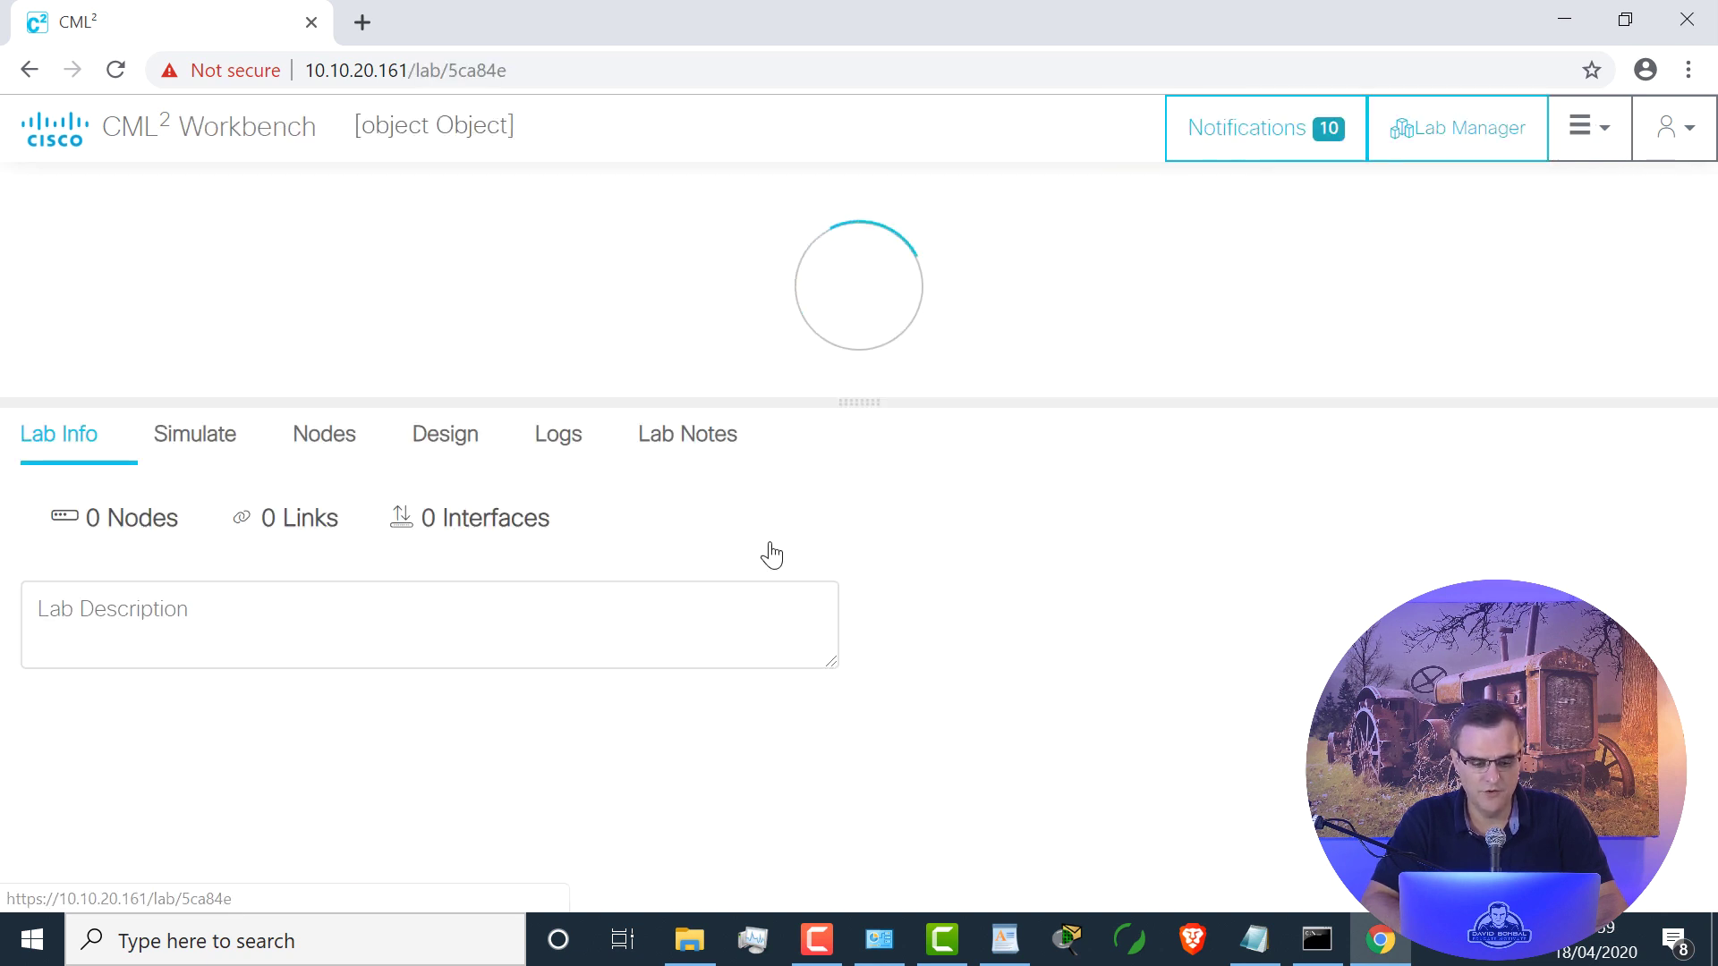
{"action": "left_click_drag", "start_coordinate": [976, 293], "coordinate": [736, 236]}
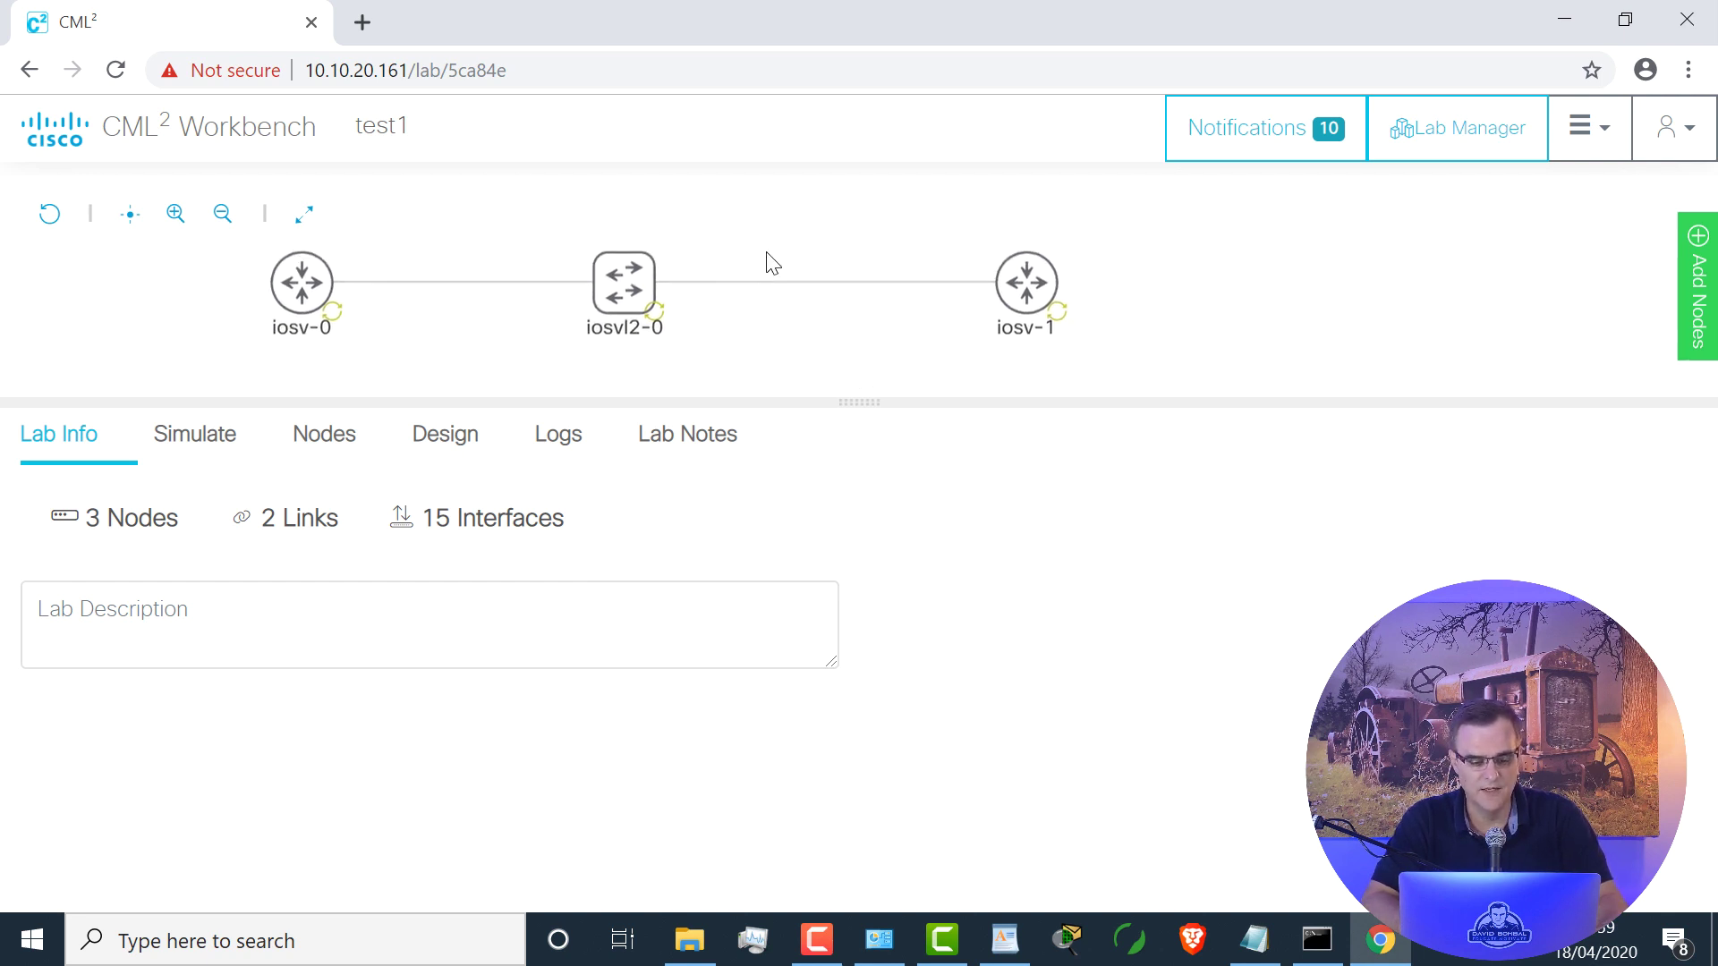
Step: Connect to router iosv-0's console and set its terminal columns to Auto
{"action": "left_click", "coordinate": [301, 282]}
{"action": "left_click", "coordinate": [357, 261]}
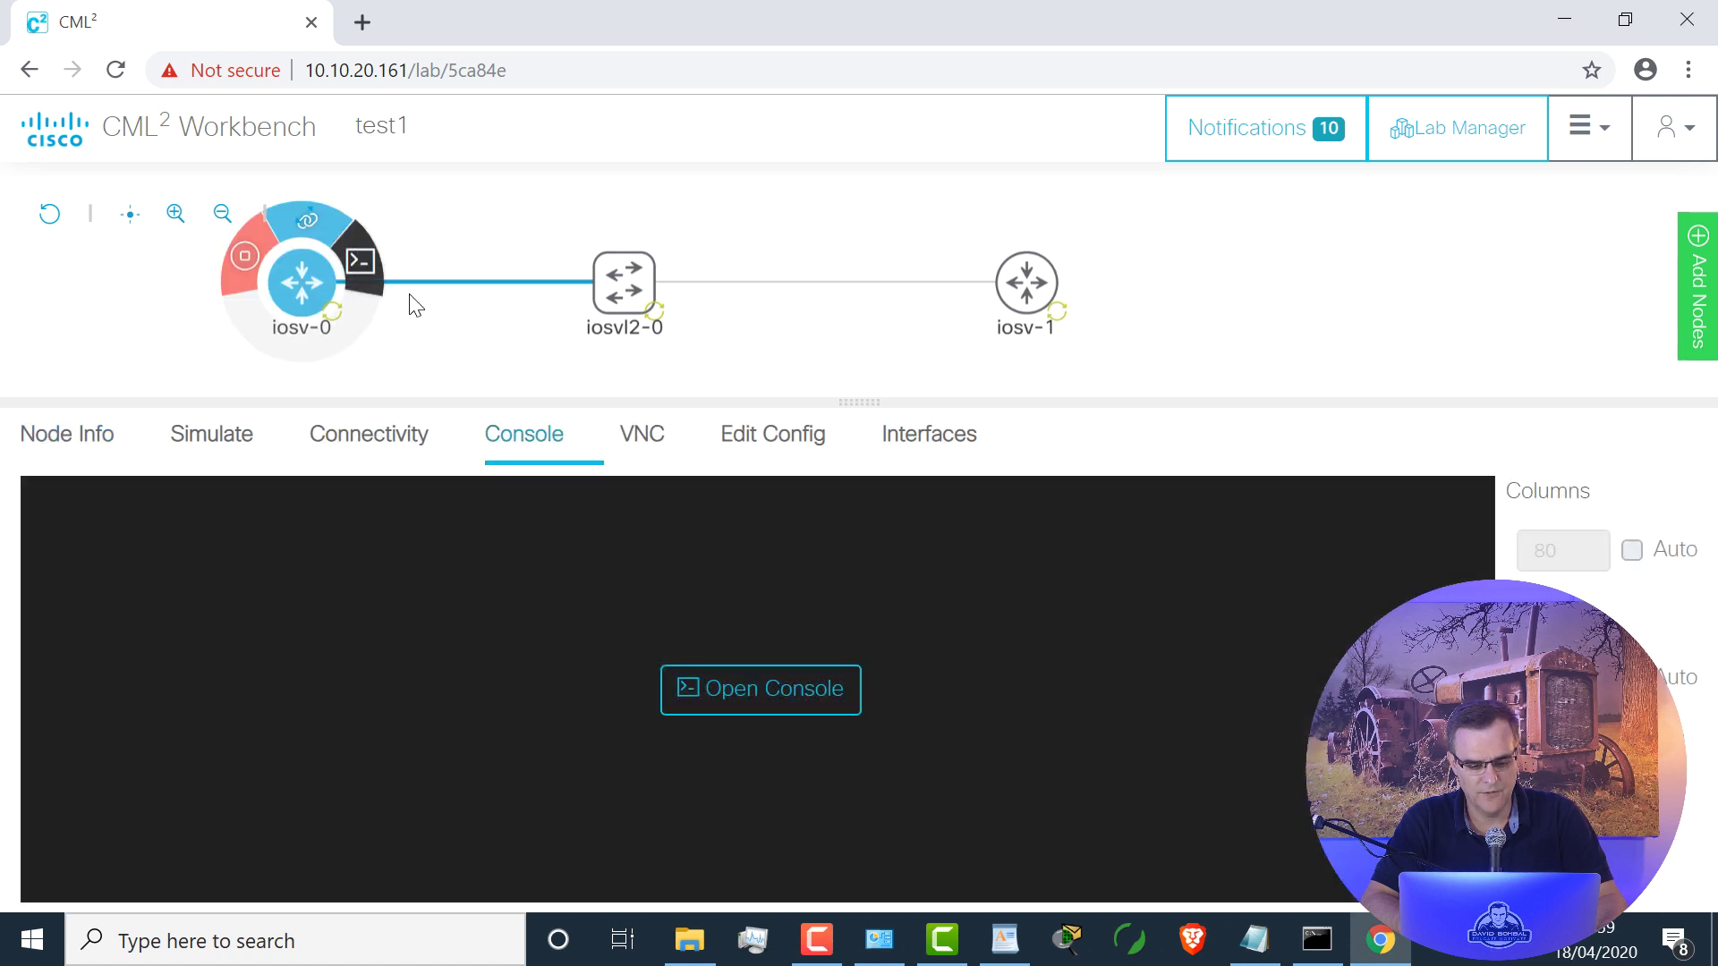
{"action": "left_click", "coordinate": [748, 718]}
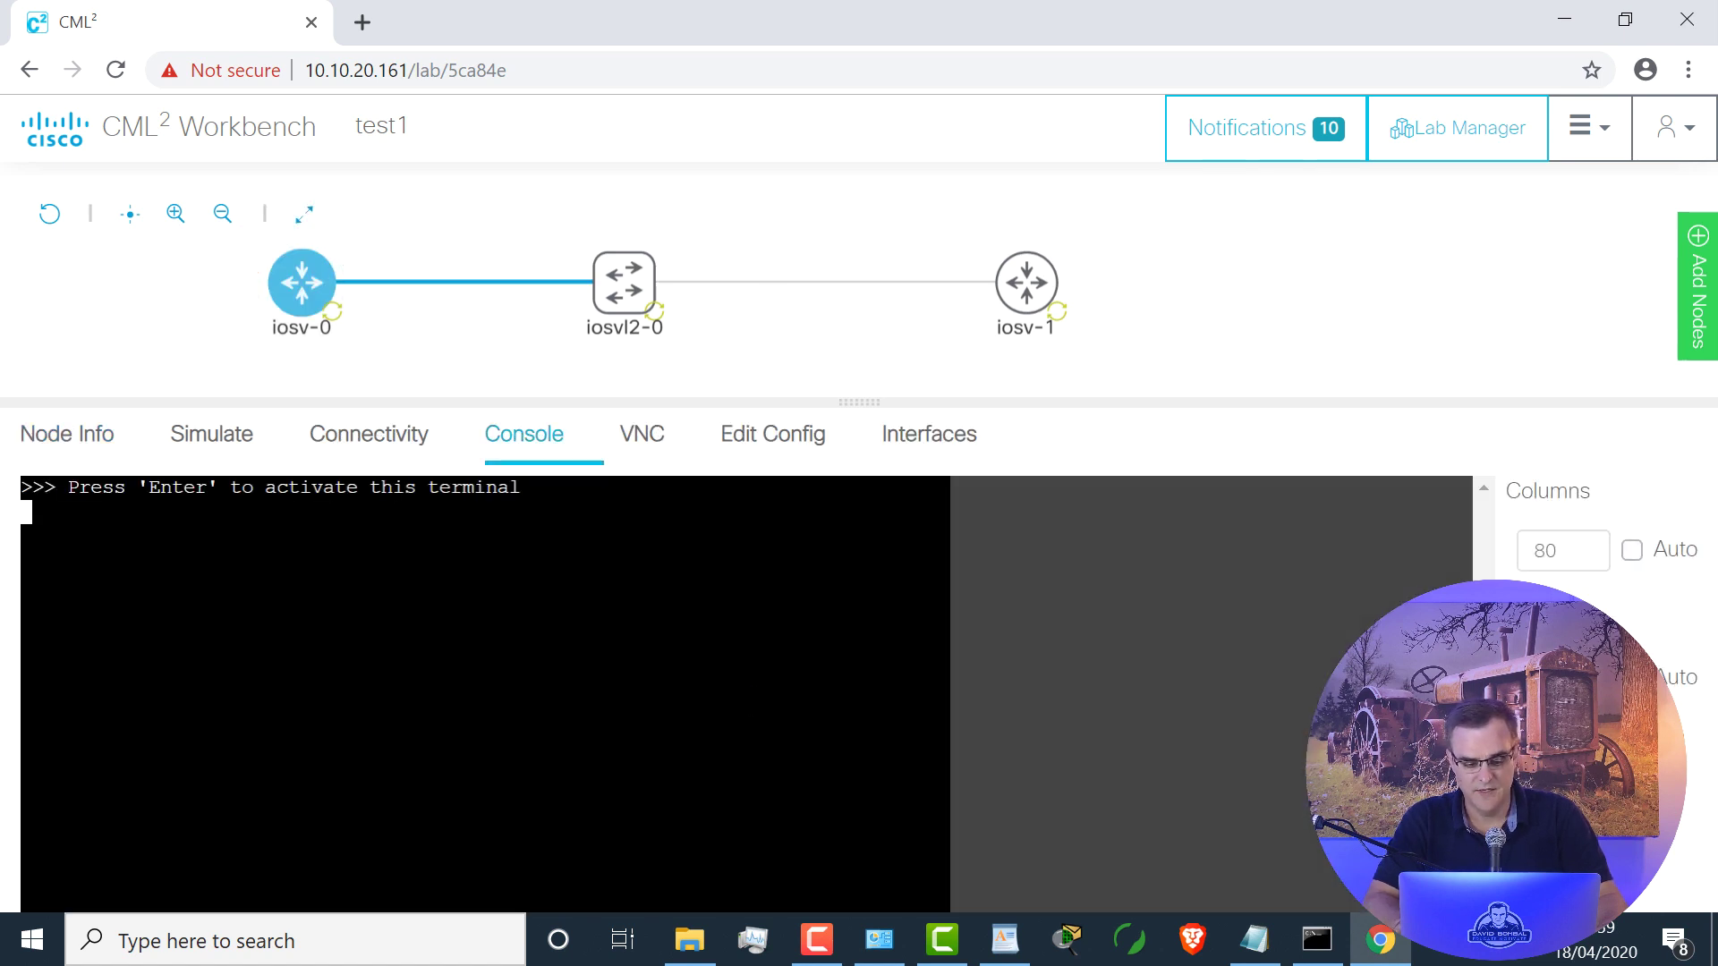
{"action": "left_click", "coordinate": [1632, 551]}
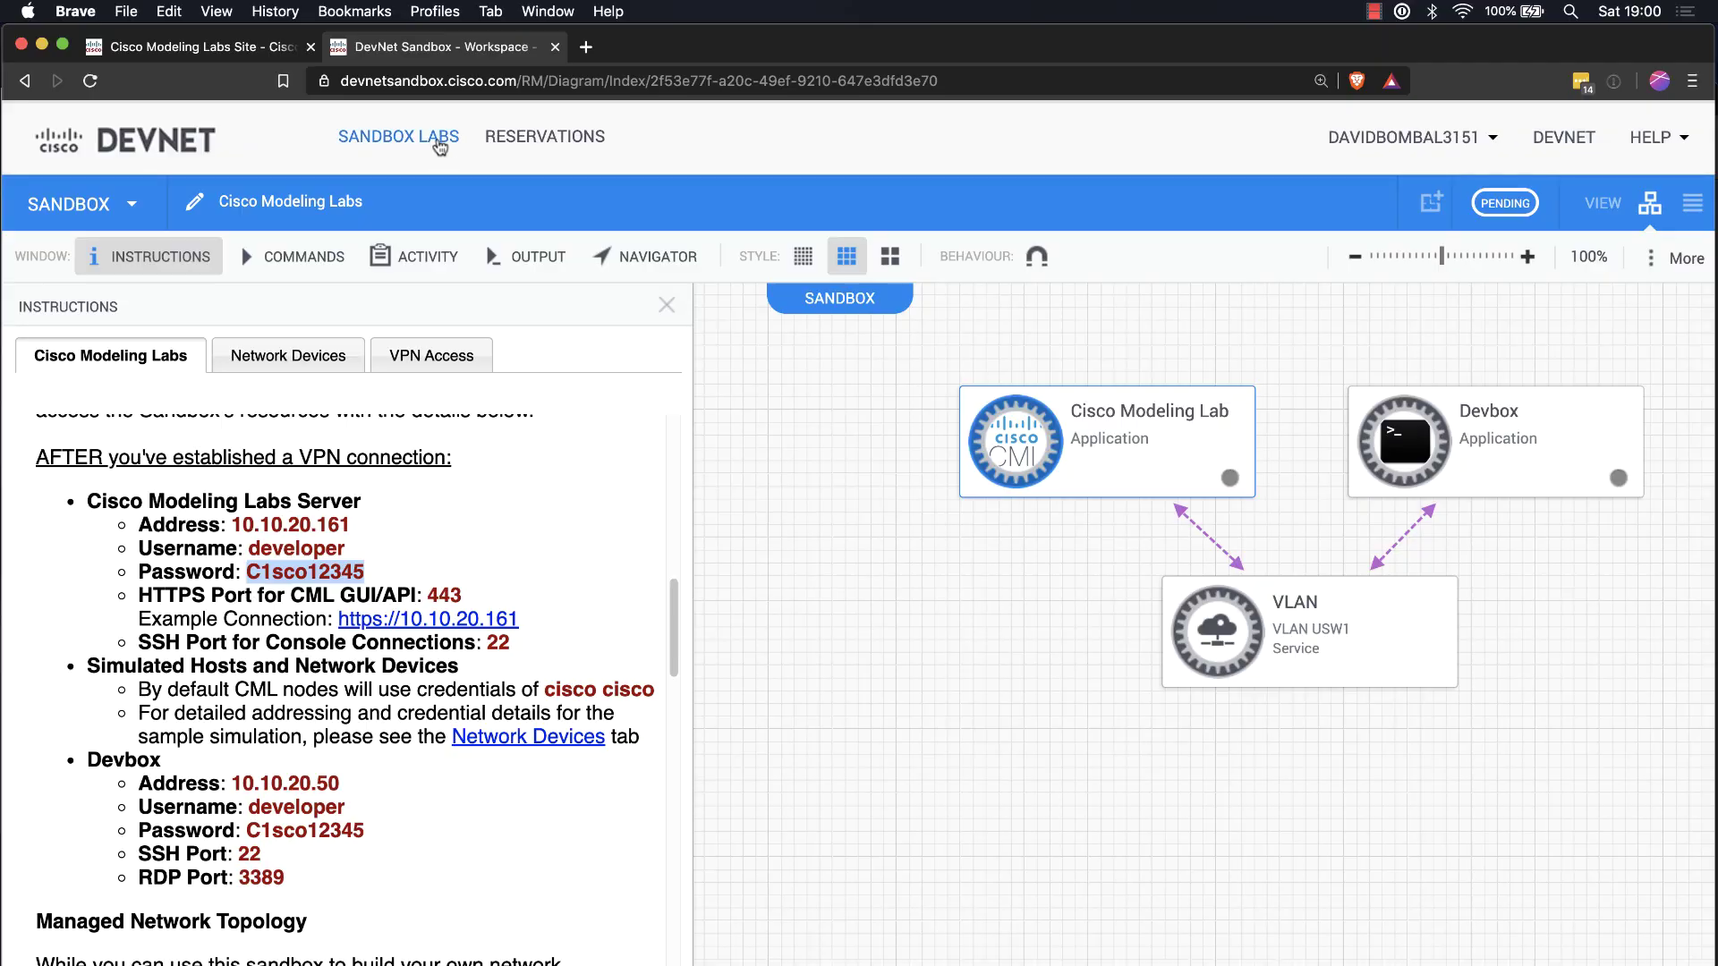
{"action": "right_click", "coordinate": [447, 141]}
{"action": "left_click", "coordinate": [449, 145]}
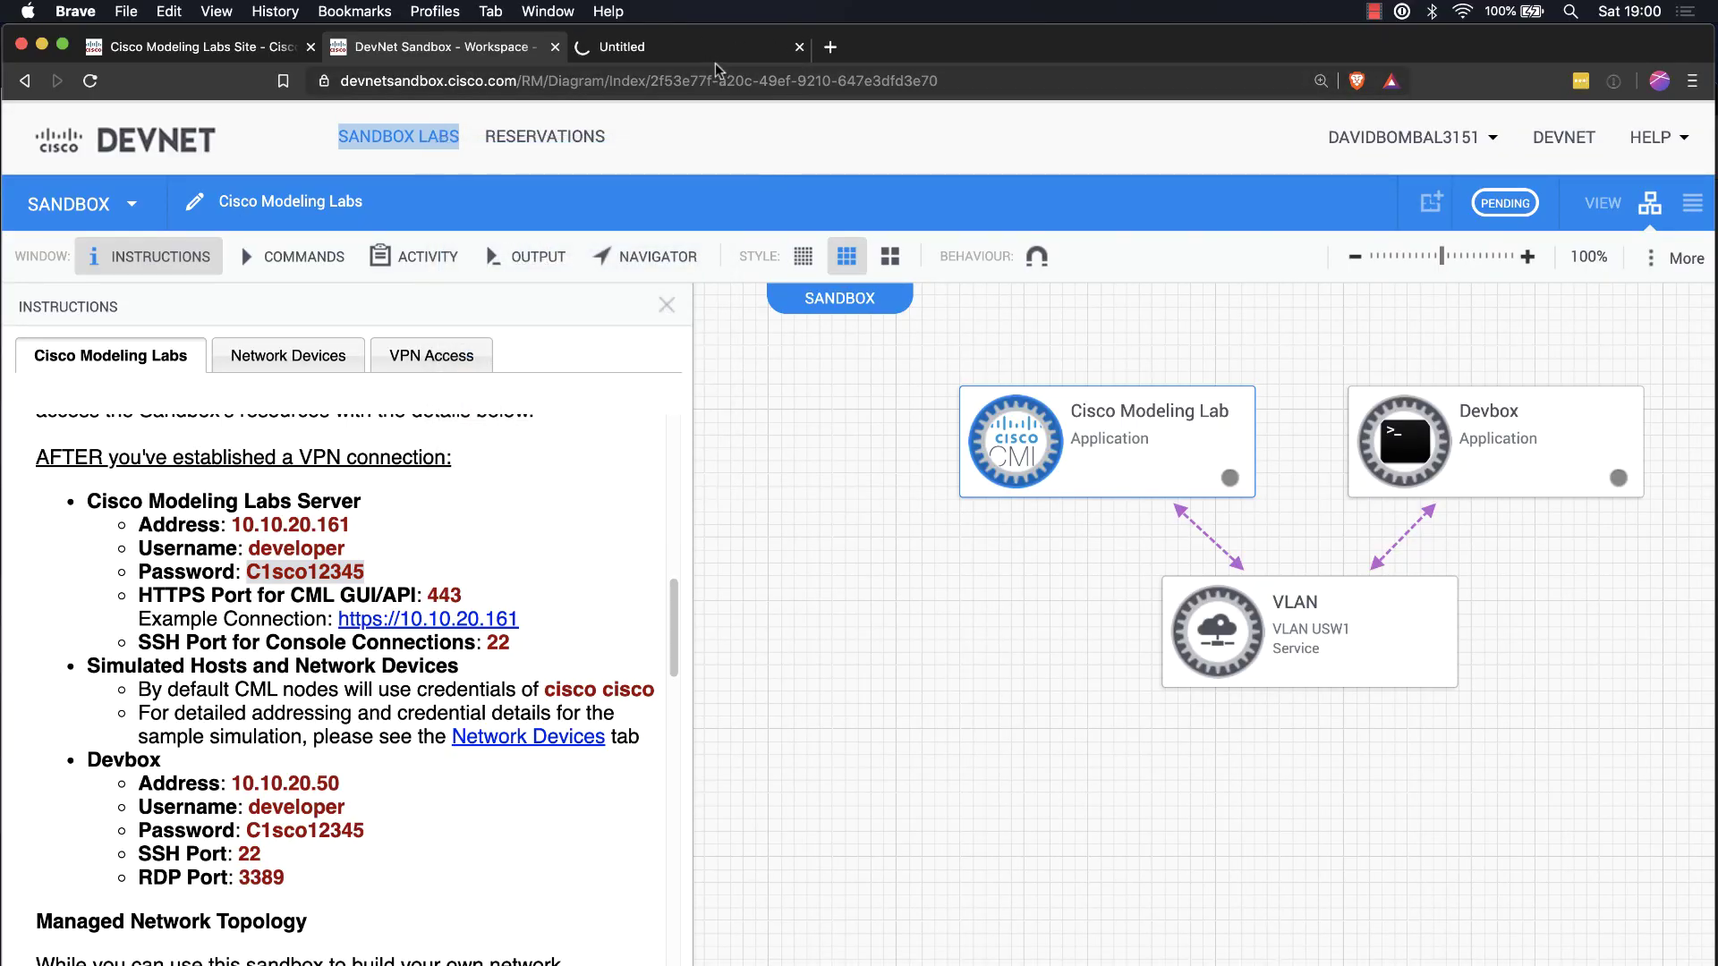
{"action": "left_click", "coordinate": [715, 54]}
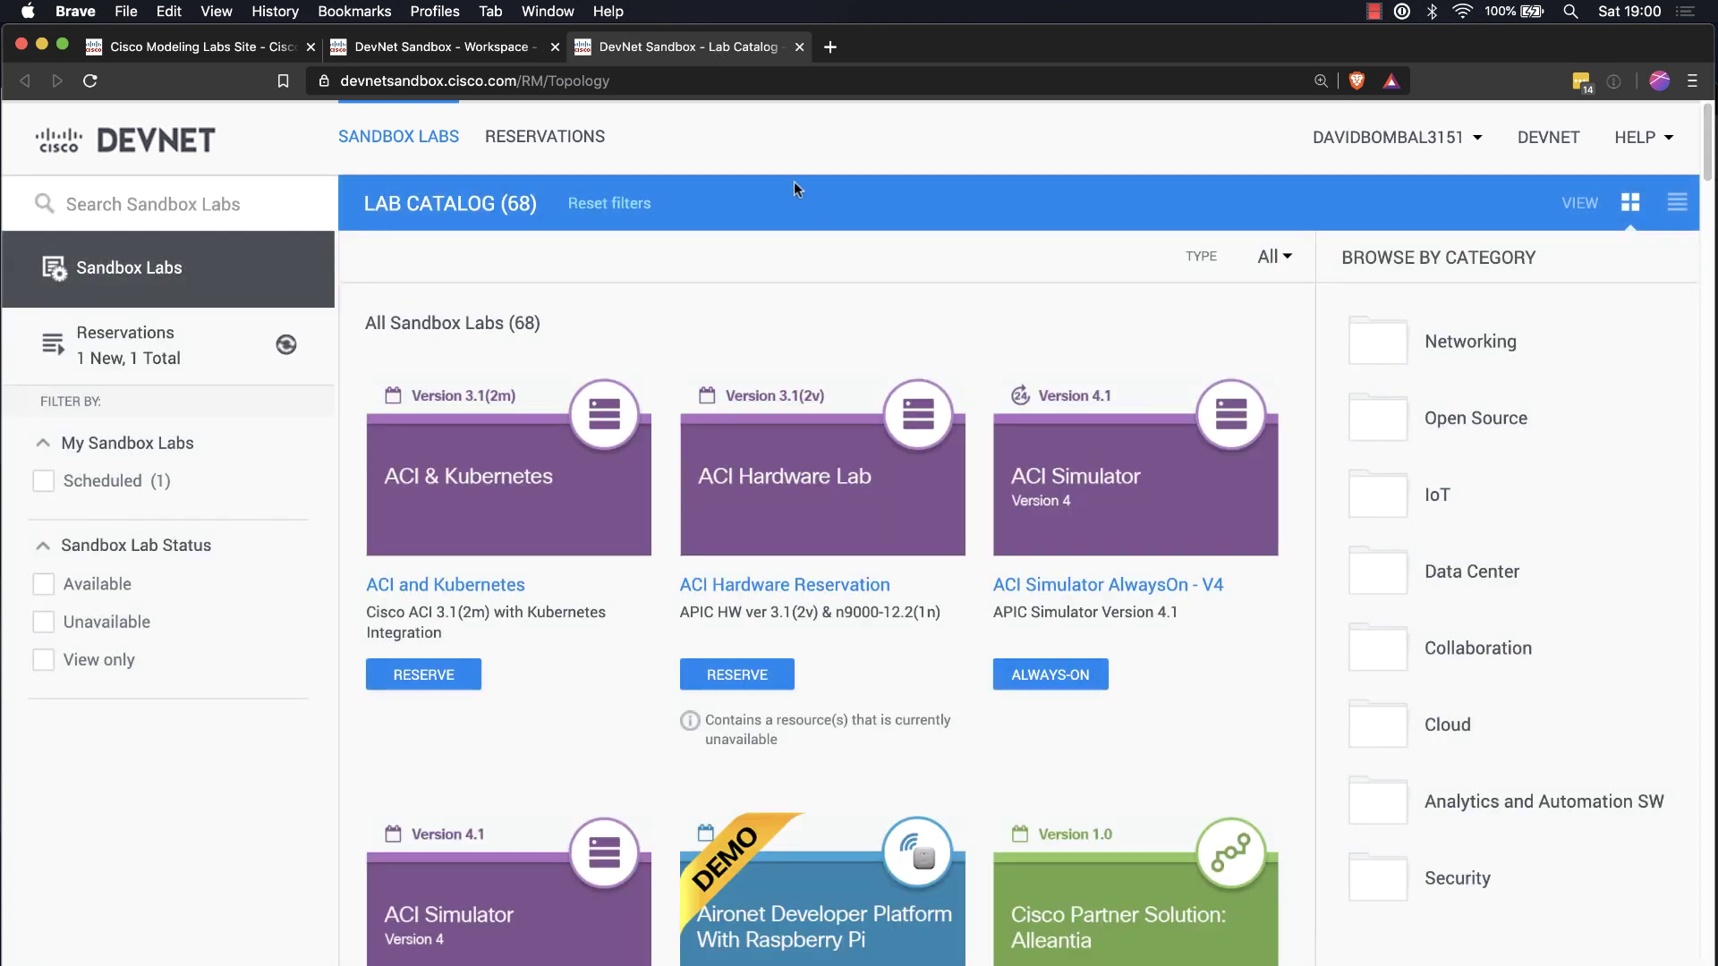
{"action": "scroll", "coordinate": [791, 240], "scroll_direction": "down", "scroll_amount": 5}
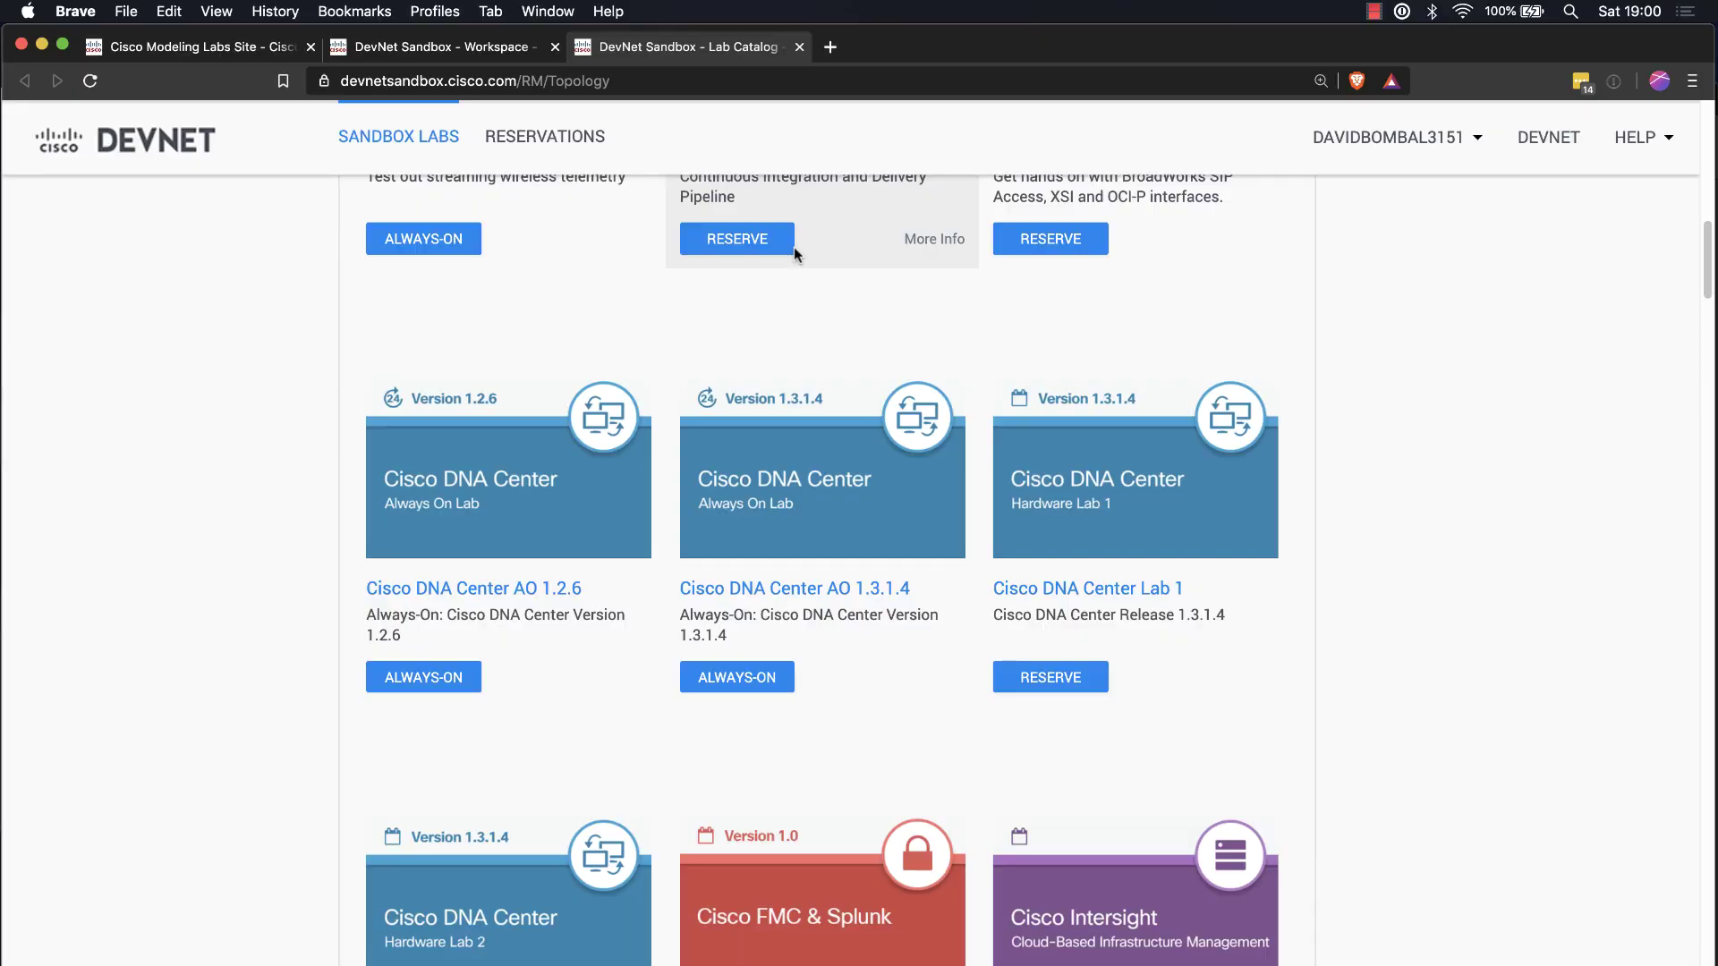
{"action": "scroll", "coordinate": [926, 443], "scroll_direction": "down", "scroll_amount": 15}
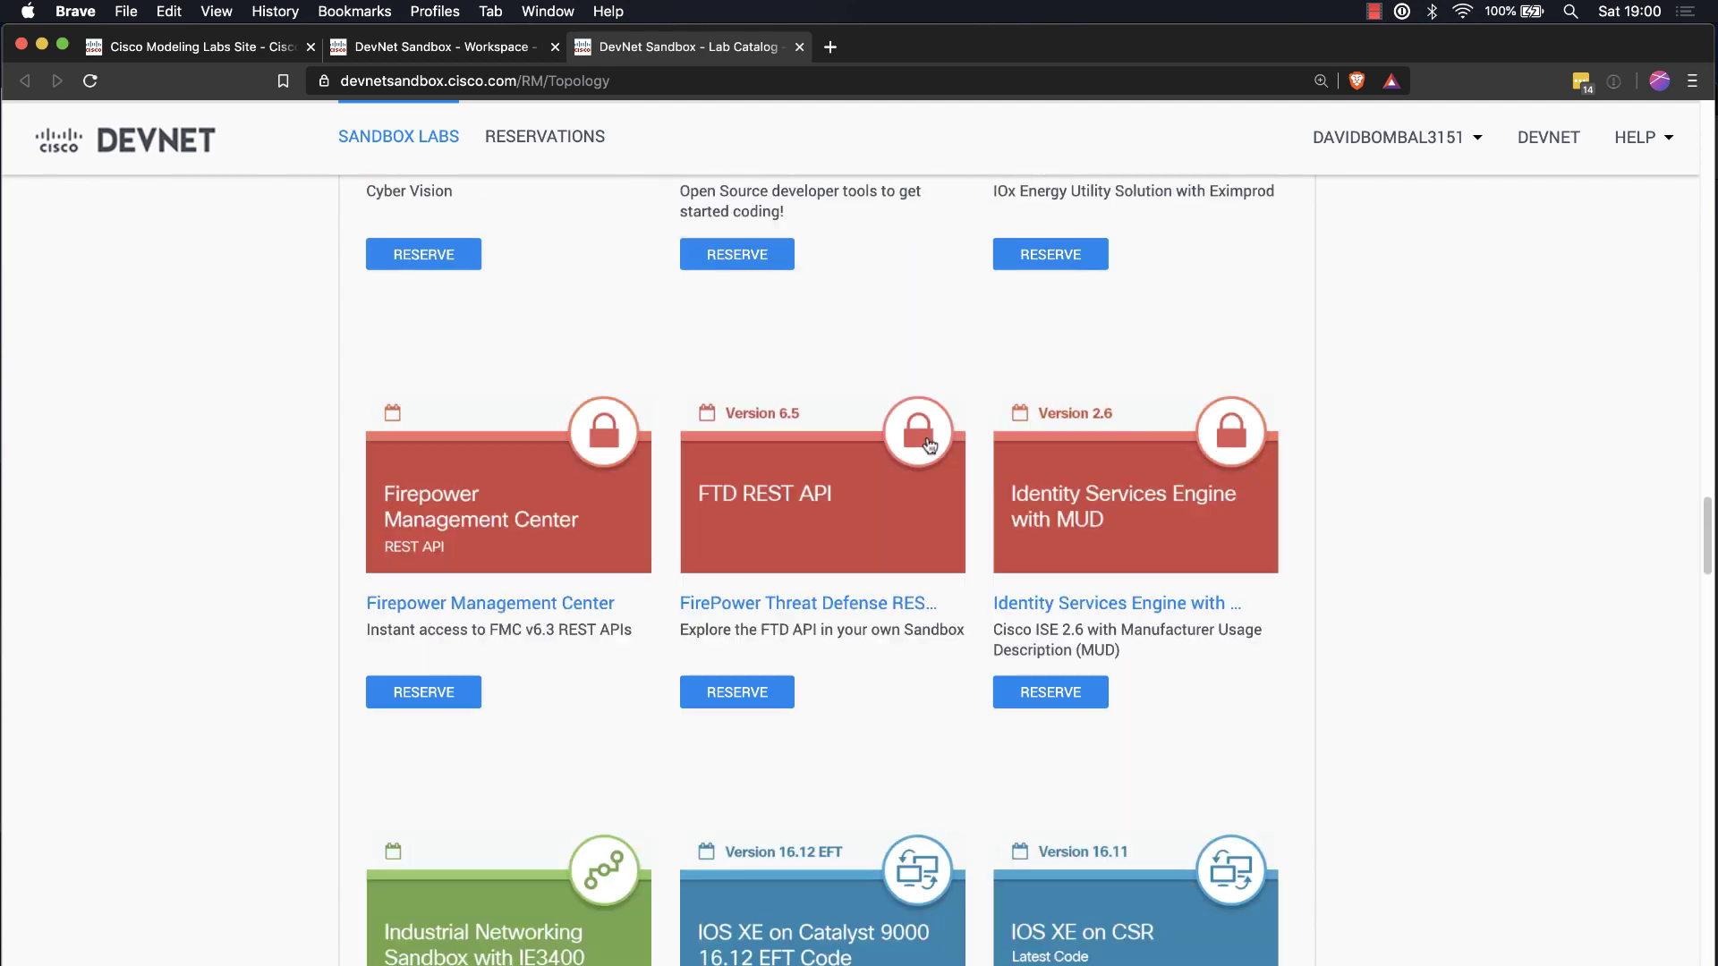
{"action": "scroll", "coordinate": [927, 445], "scroll_direction": "down", "scroll_amount": 10}
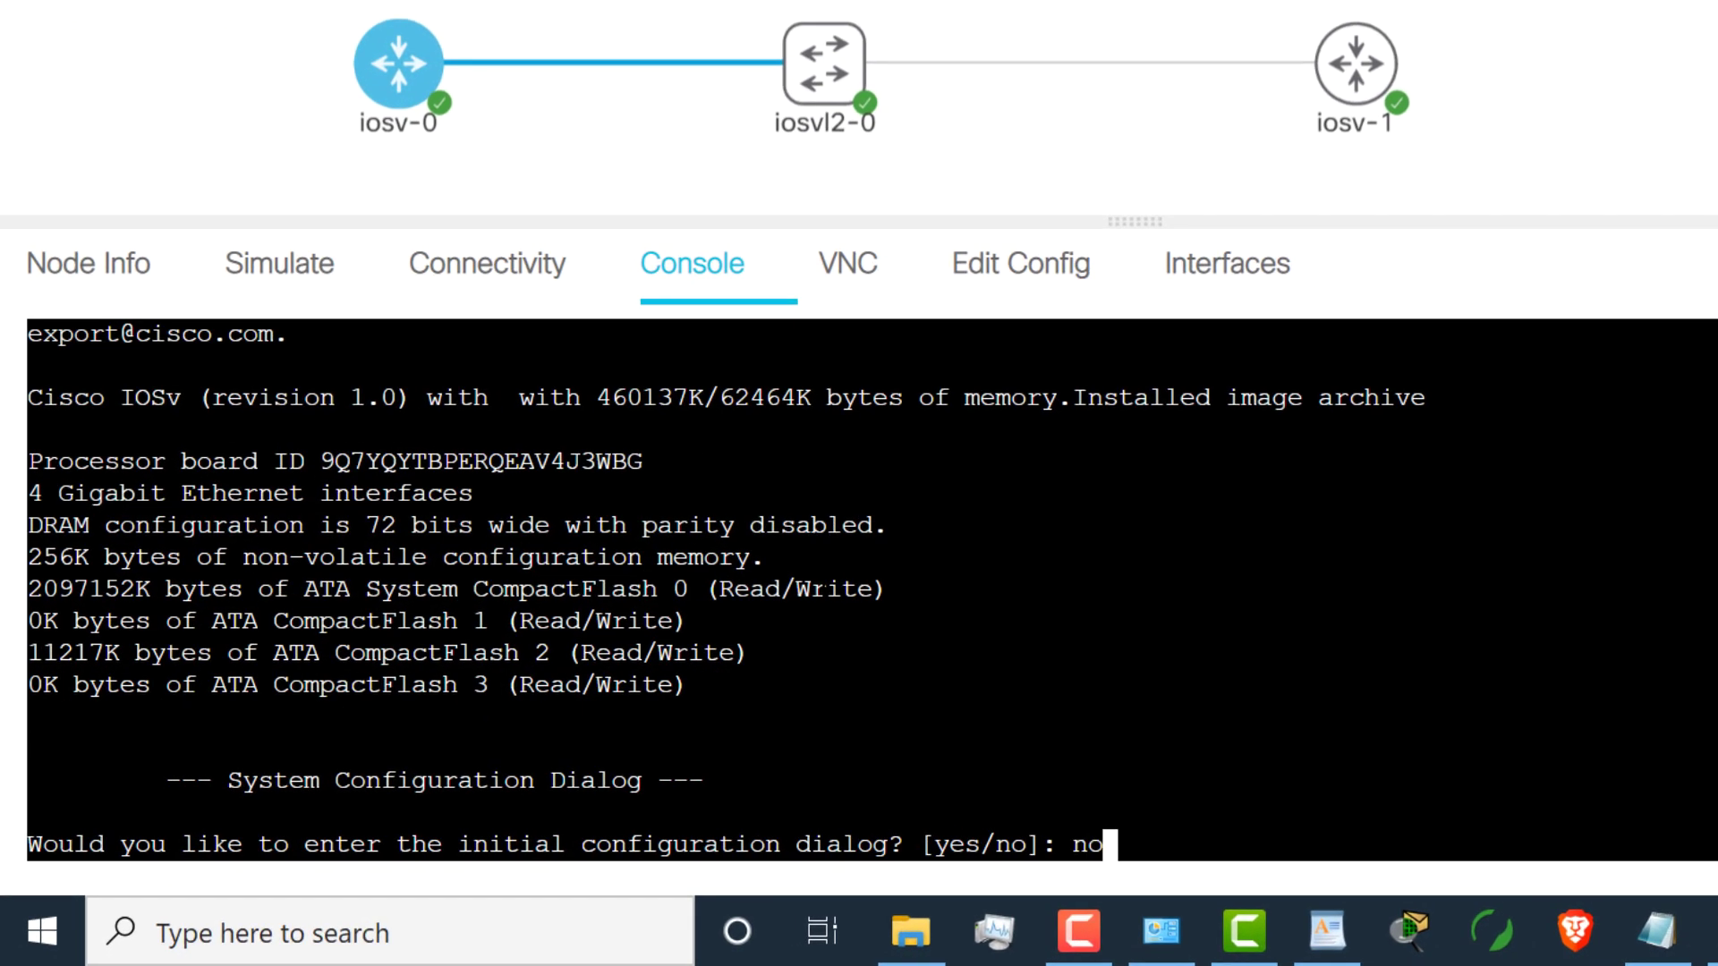
Step: Answer 'no' to the setup dialog on iosv-0 and iosv-1, then return to iosv-0's console
{"action": "key", "text": "Return"}
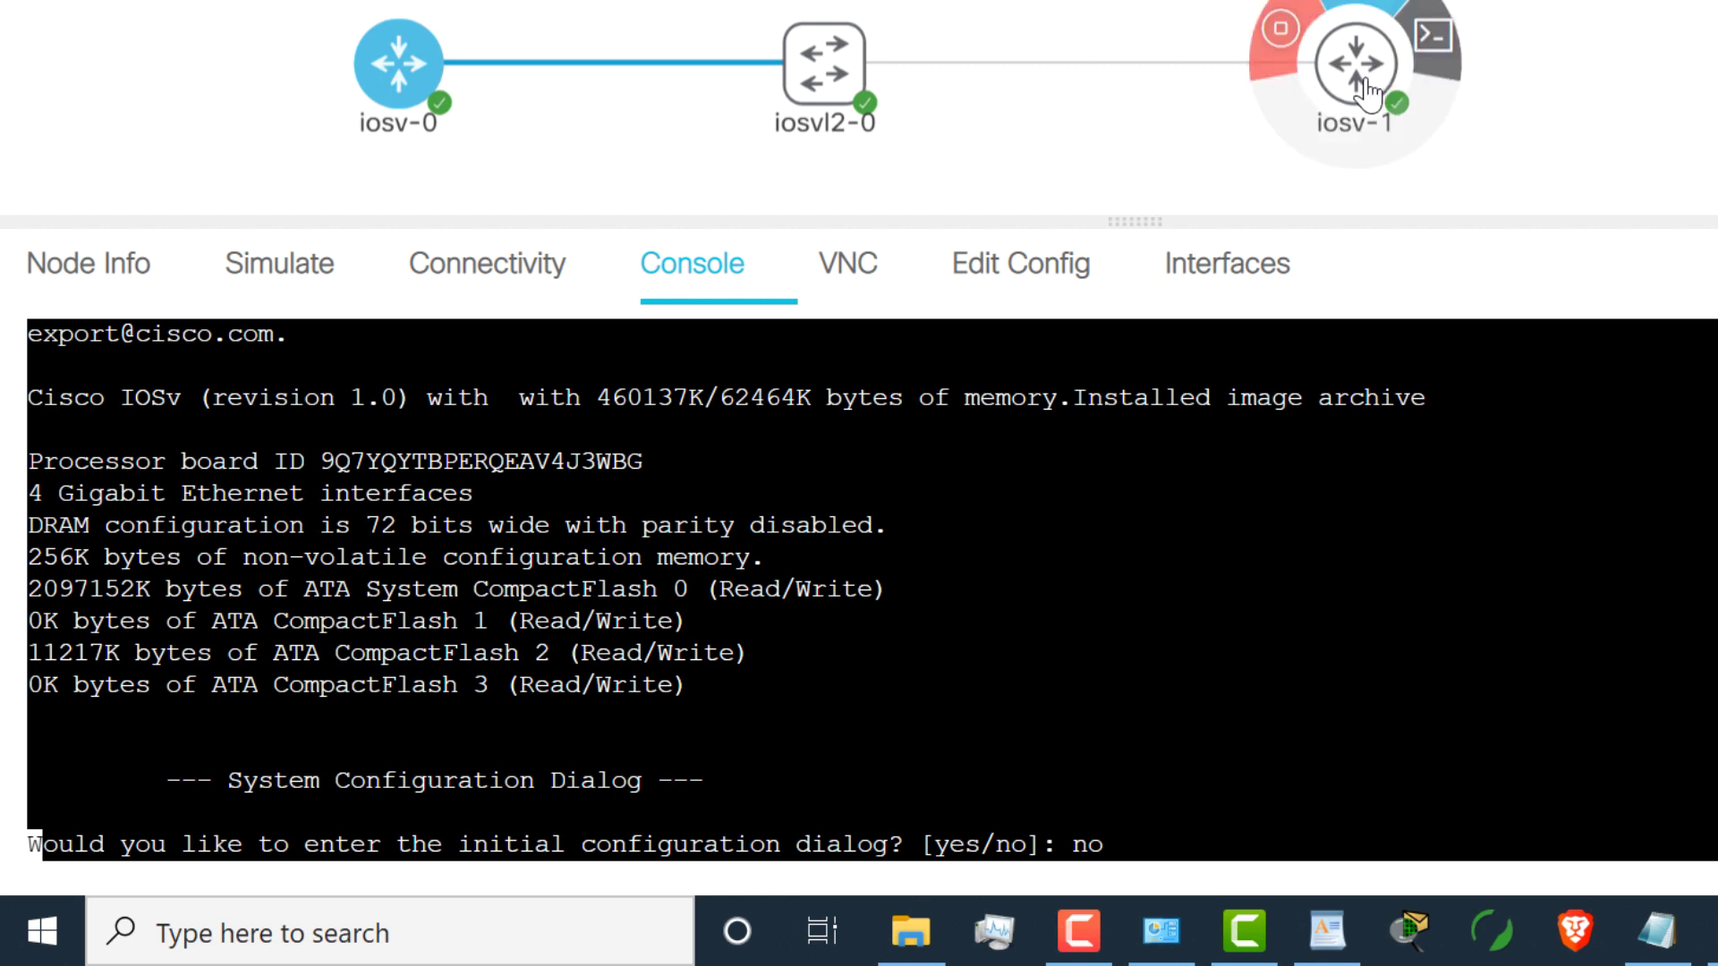
{"action": "left_click", "coordinate": [1378, 79]}
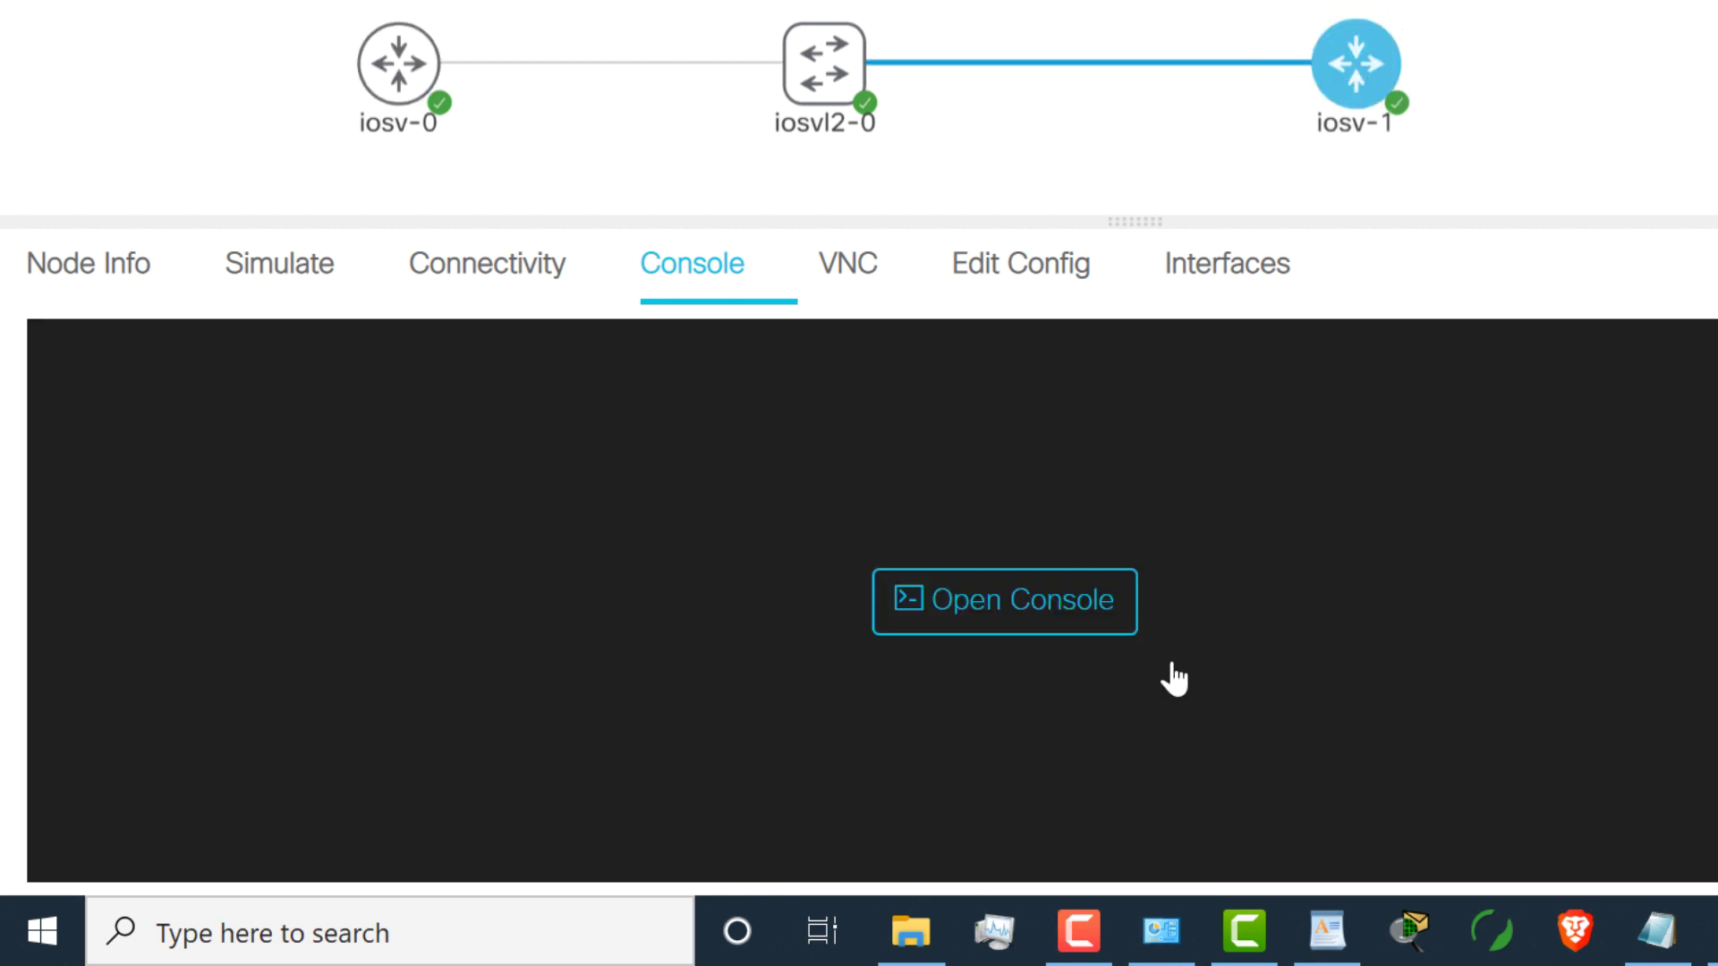
{"action": "left_click", "coordinate": [1086, 616]}
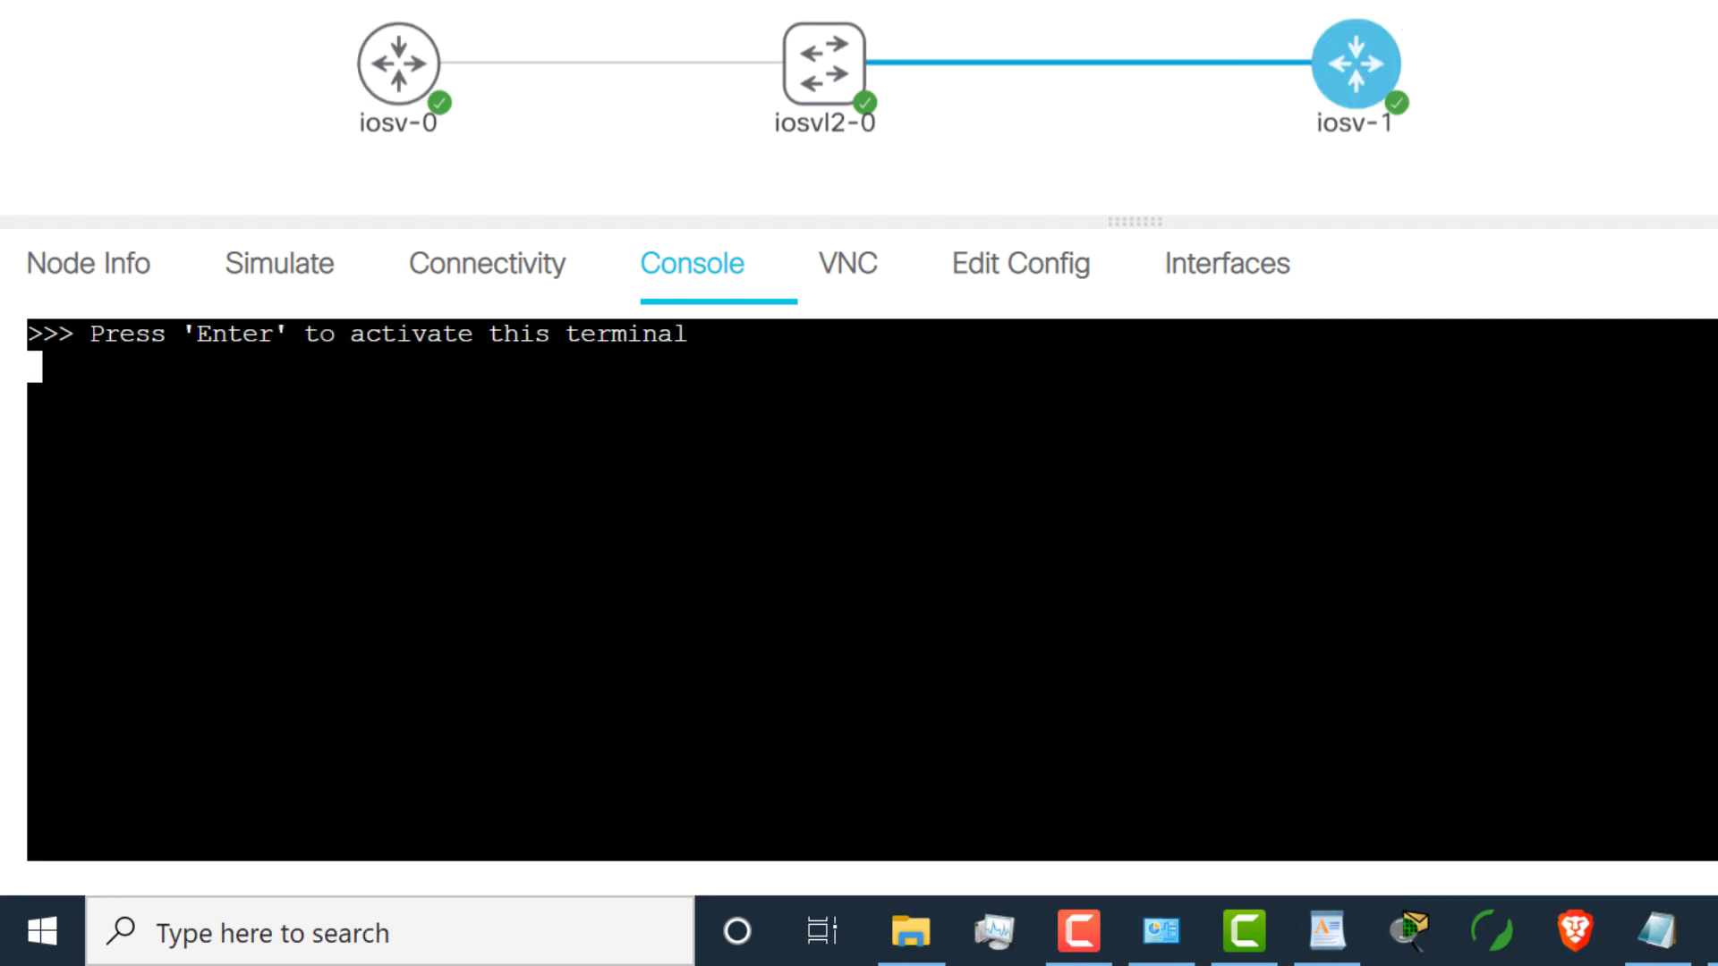
{"action": "key", "text": "Return"}
{"action": "type", "text": "no"}
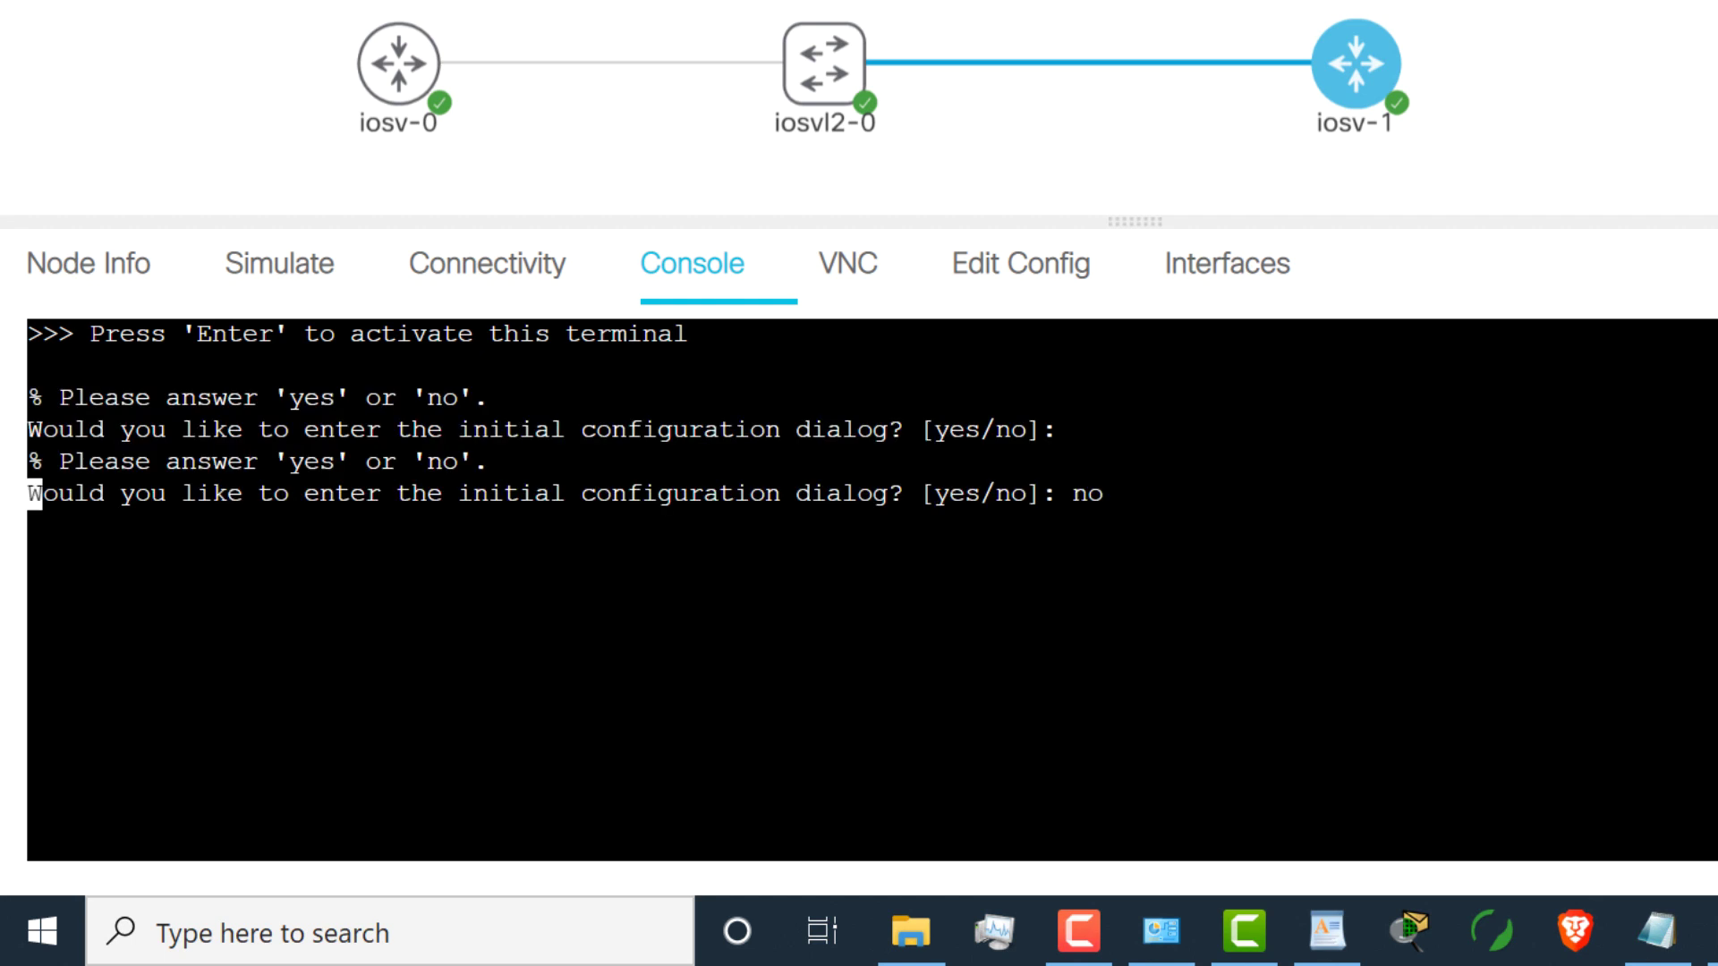
{"action": "left_click", "coordinate": [399, 67]}
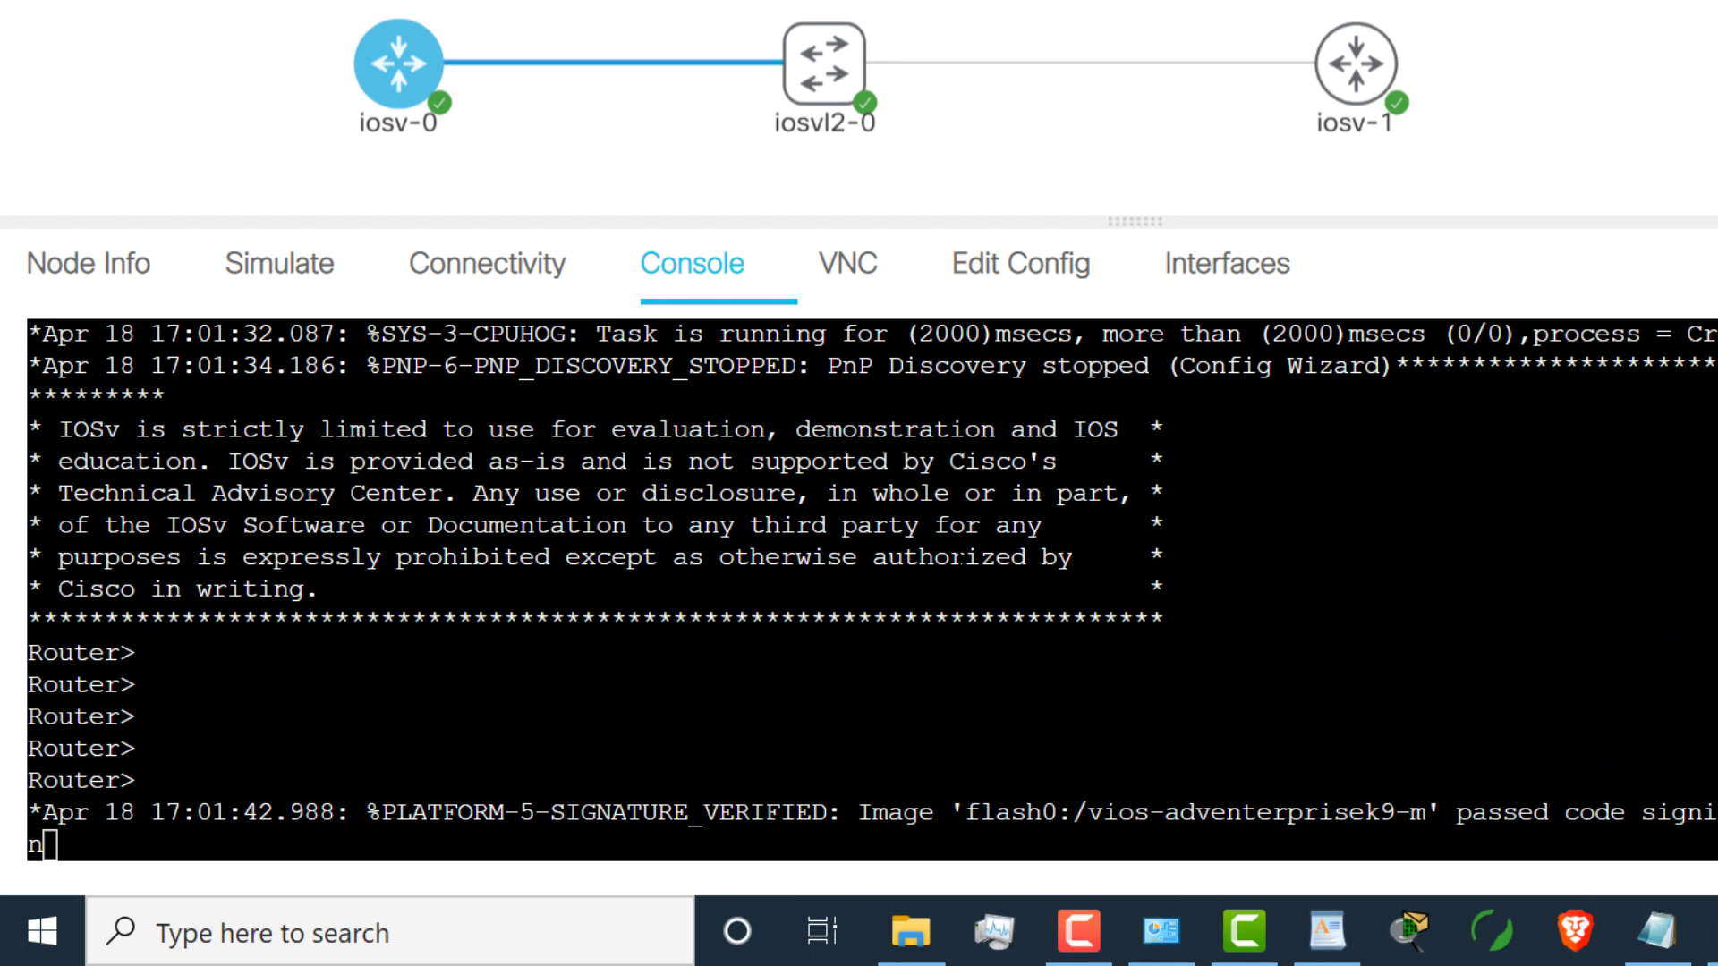
Step: Enter enable and config mode, set hostname R1, and select interface g0/0
{"action": "key", "text": "Return"}
{"action": "key", "text": "Return"}
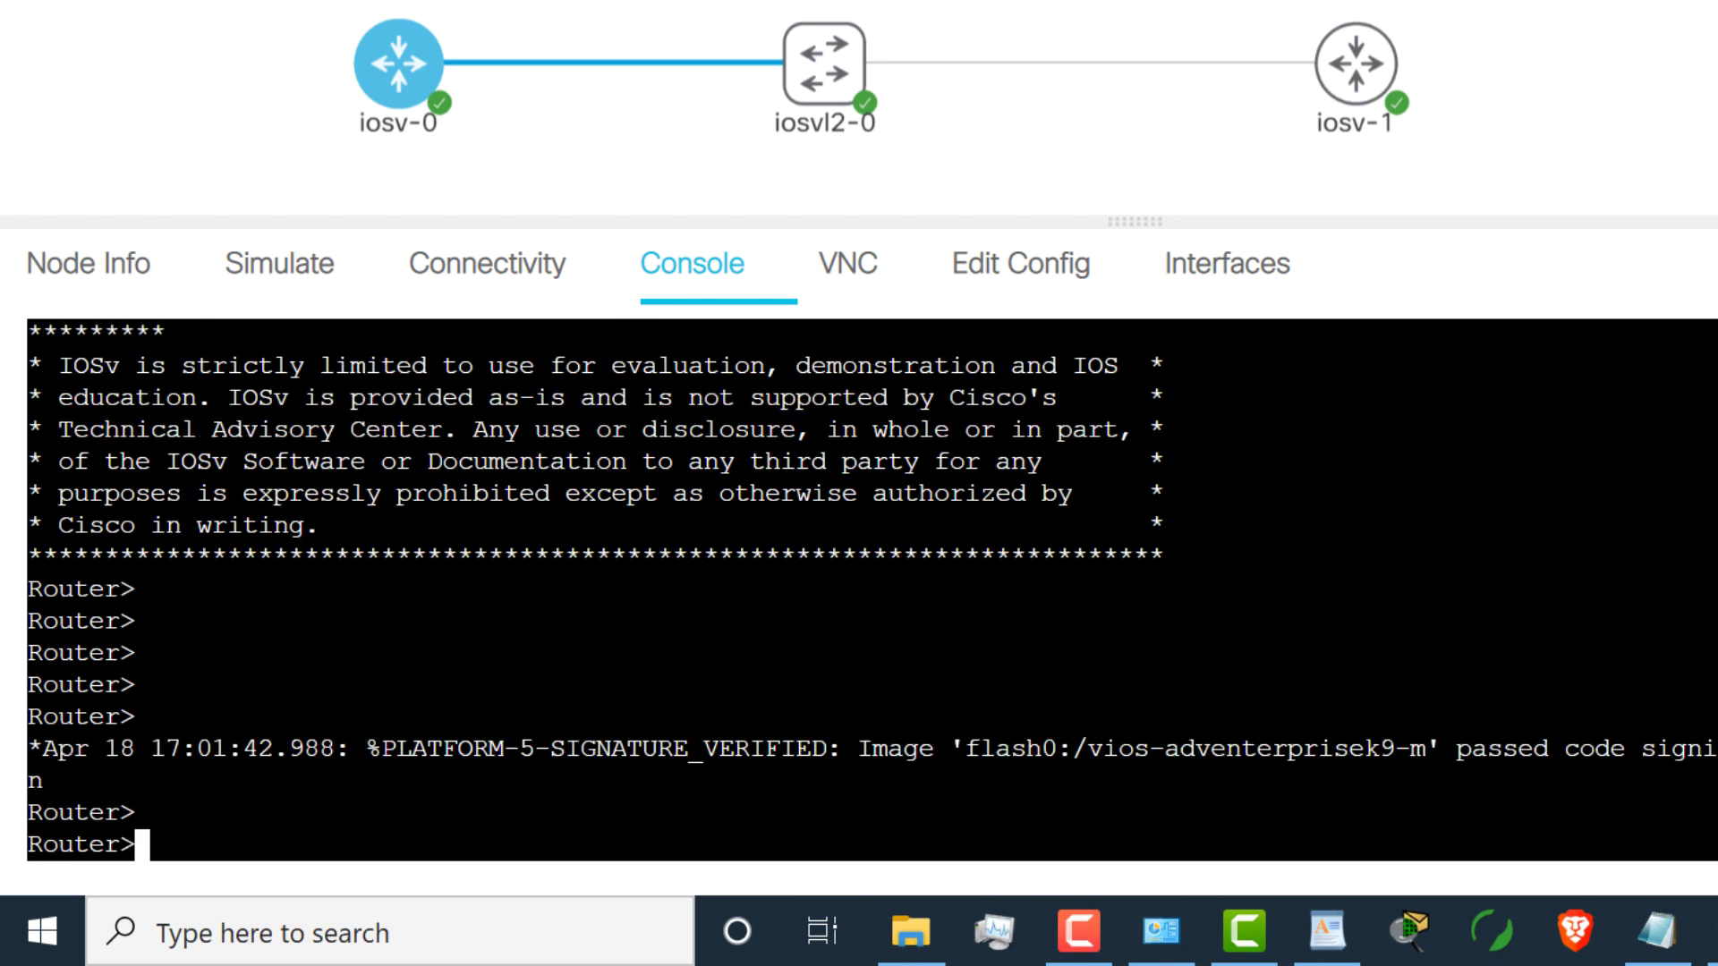
{"action": "type", "text": "en"}
{"action": "key", "text": "Return"}
{"action": "key", "text": "Return"}
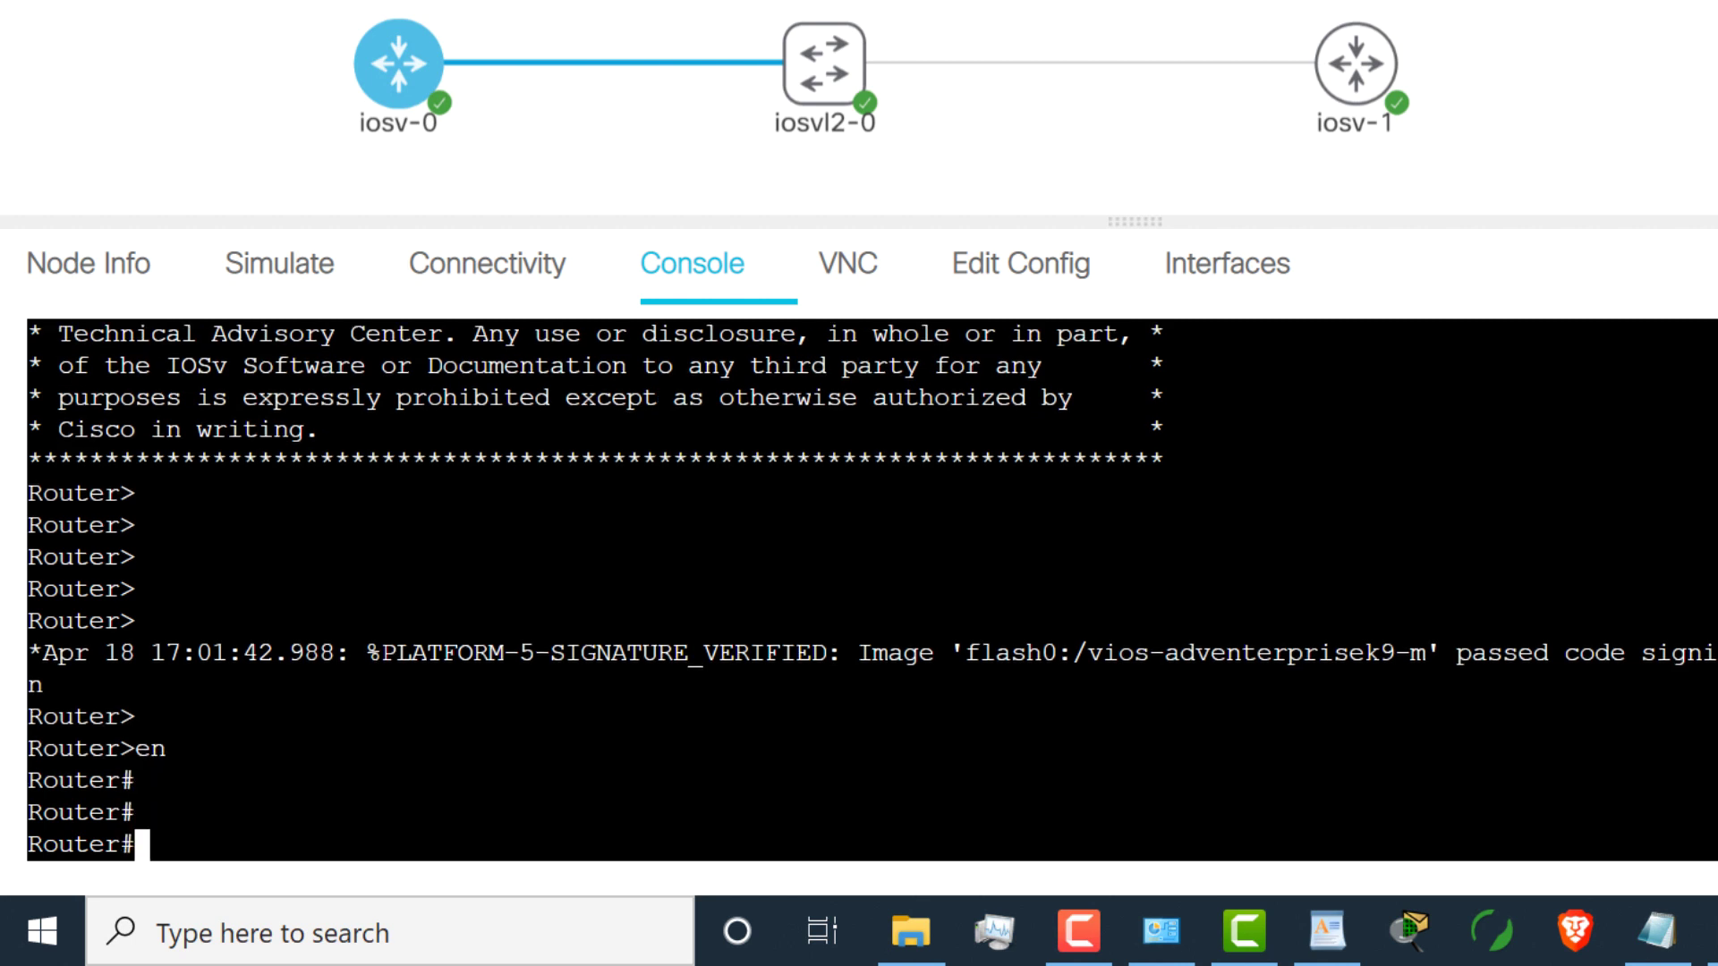
{"action": "type", "text": "conf t"}
{"action": "key", "text": "Return"}
{"action": "type", "text": "host R1"}
{"action": "key", "text": "Return"}
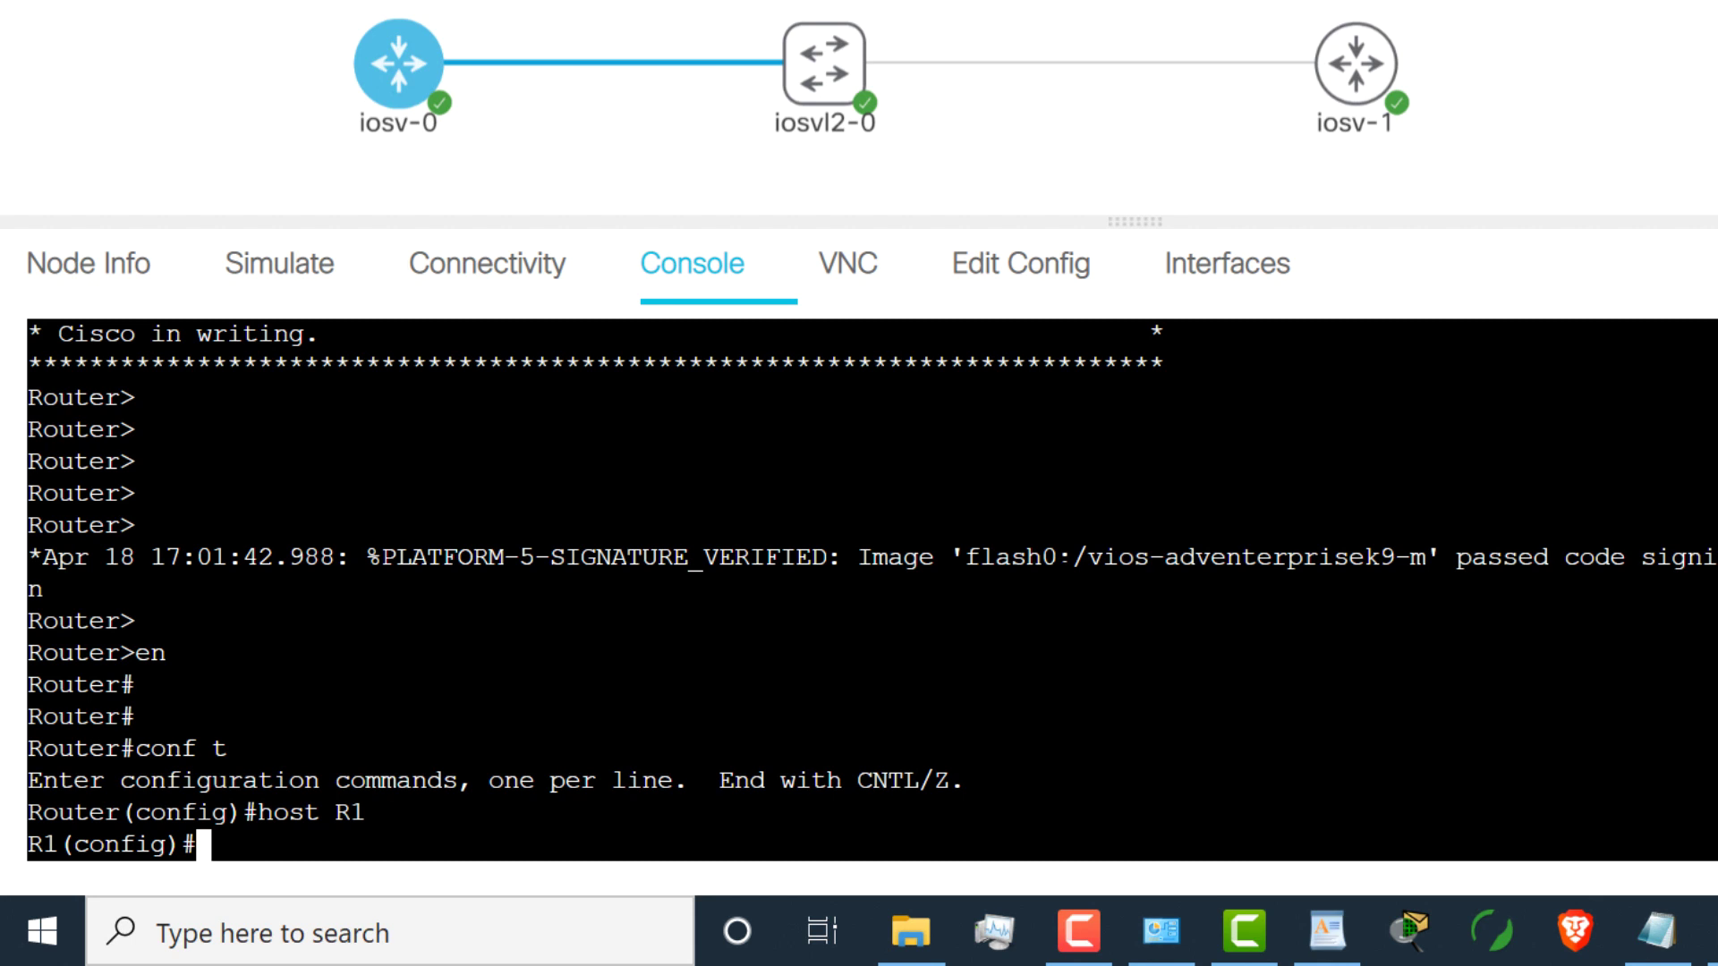
{"action": "type", "text": "int g0/0"}
{"action": "key", "text": "Return"}
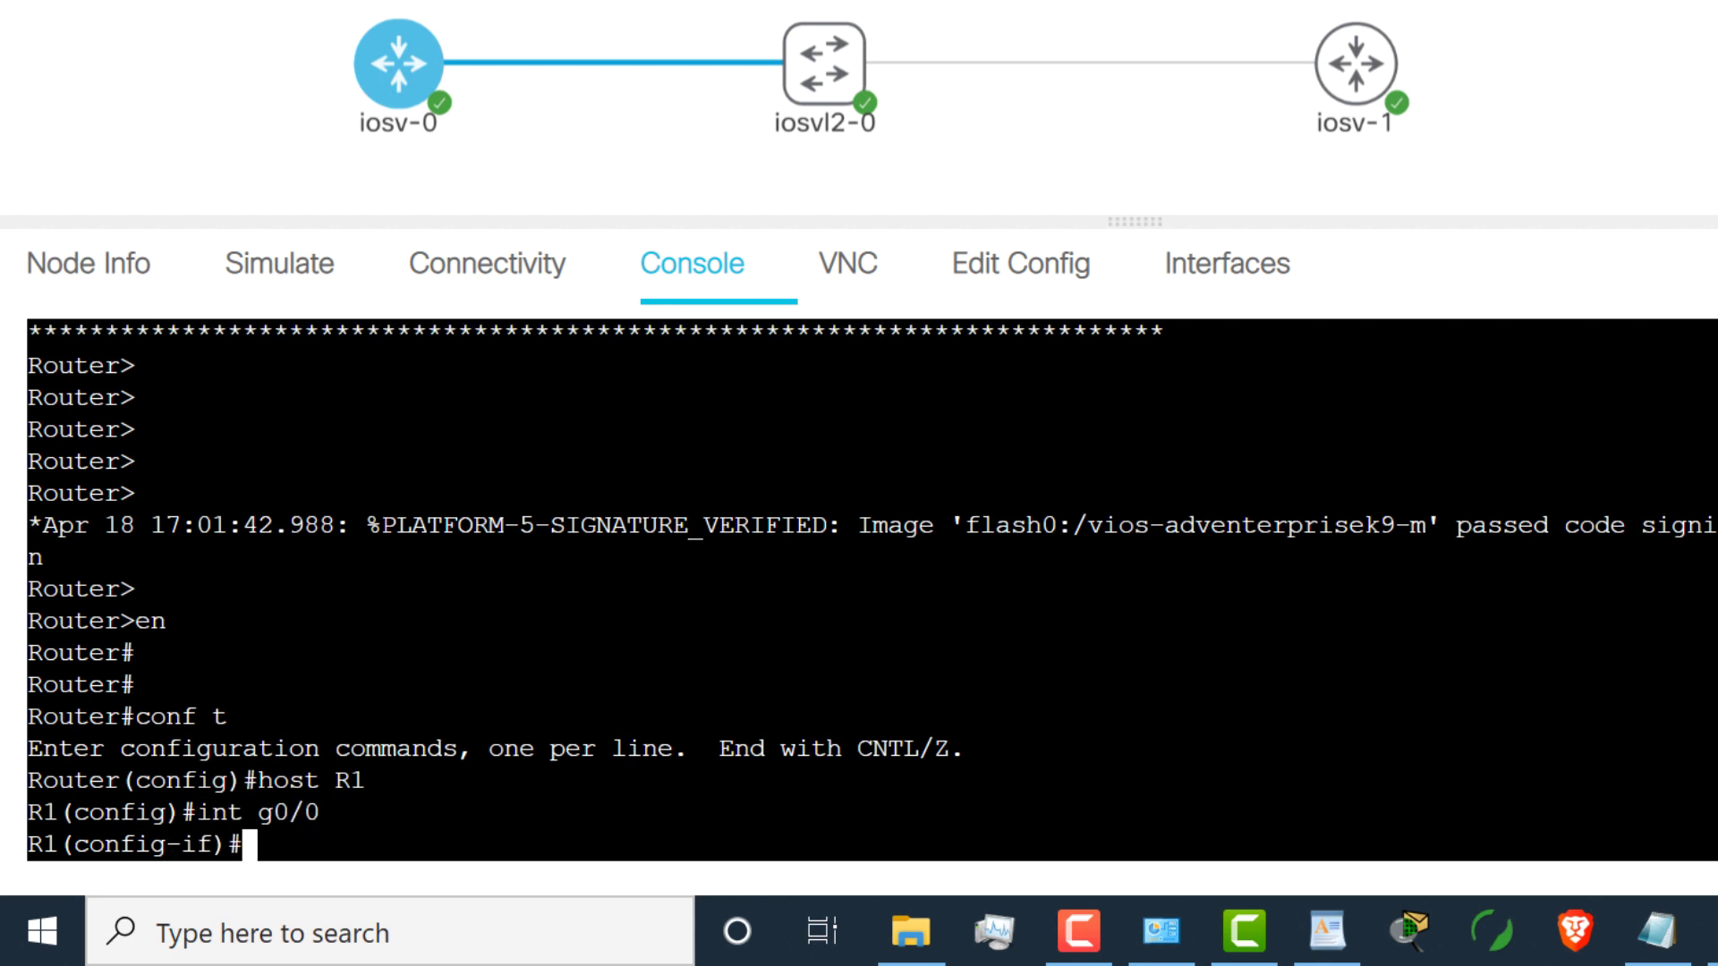
Step: Assign g0/0 address 10.1.1.1 255.255.255.0, end, and ping 10.1.1.2
{"action": "type", "text": "ip add"}
{"action": "key", "text": "Tab"}
{"action": "type", "text": "10.1.1.1 255."}
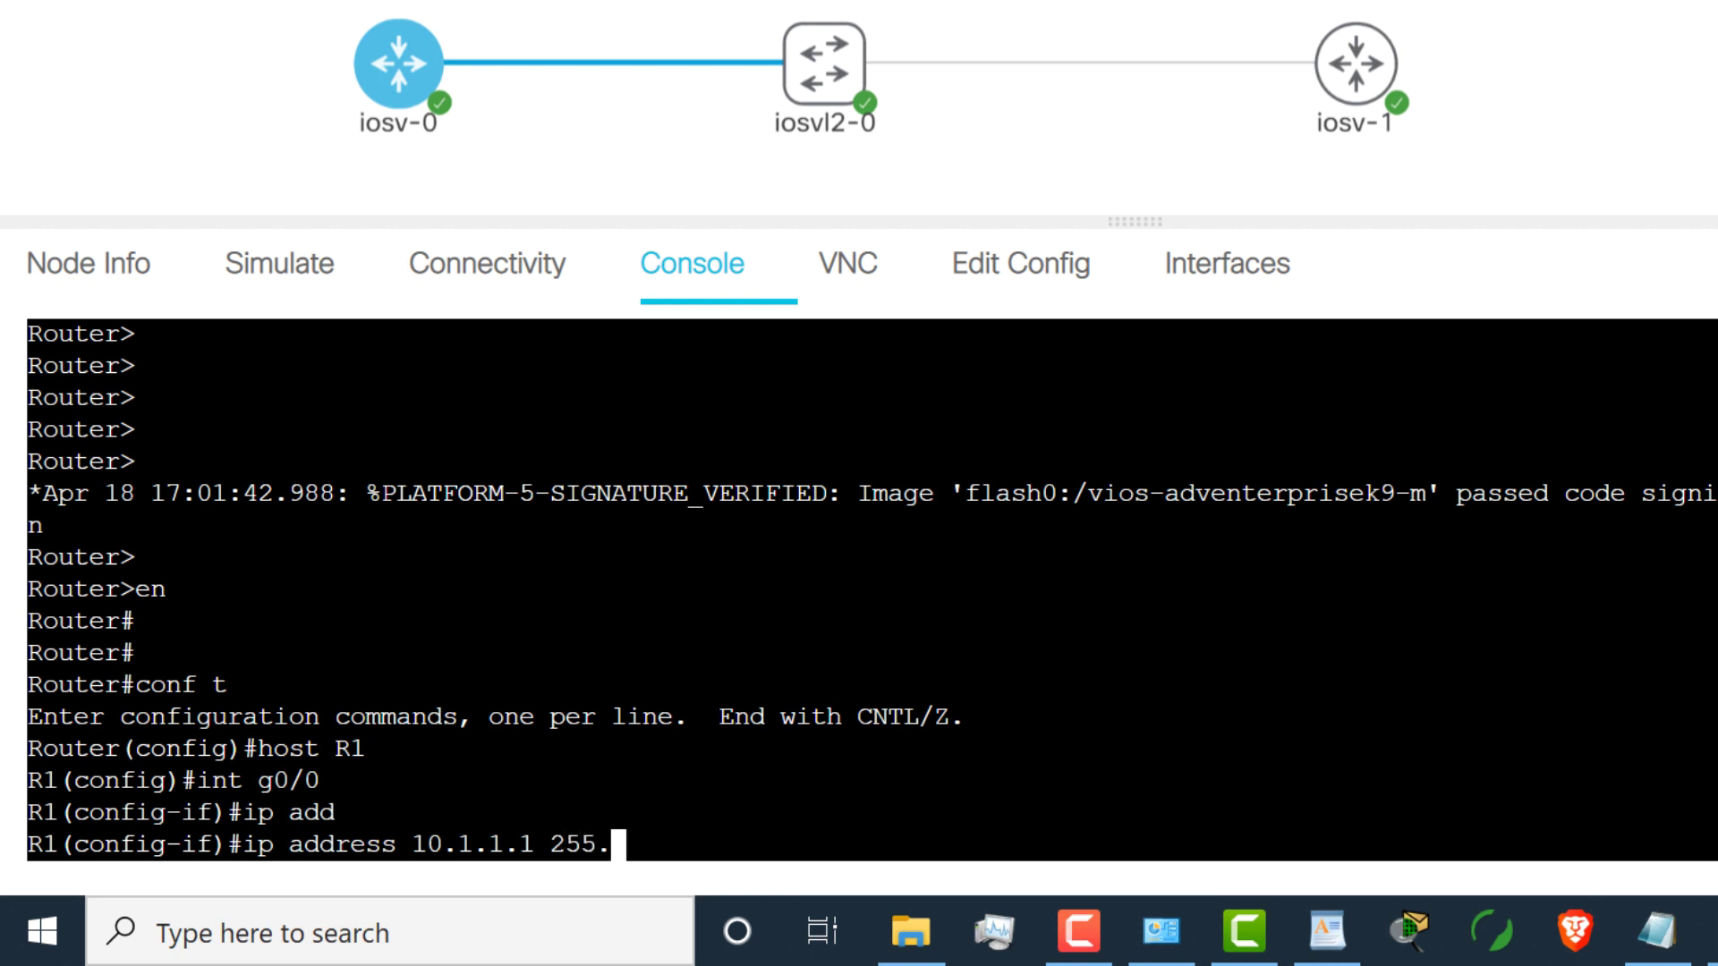
{"action": "type", "text": "255.255.0"}
{"action": "key", "text": "Return"}
{"action": "type", "text": "end"}
{"action": "key", "text": "Return"}
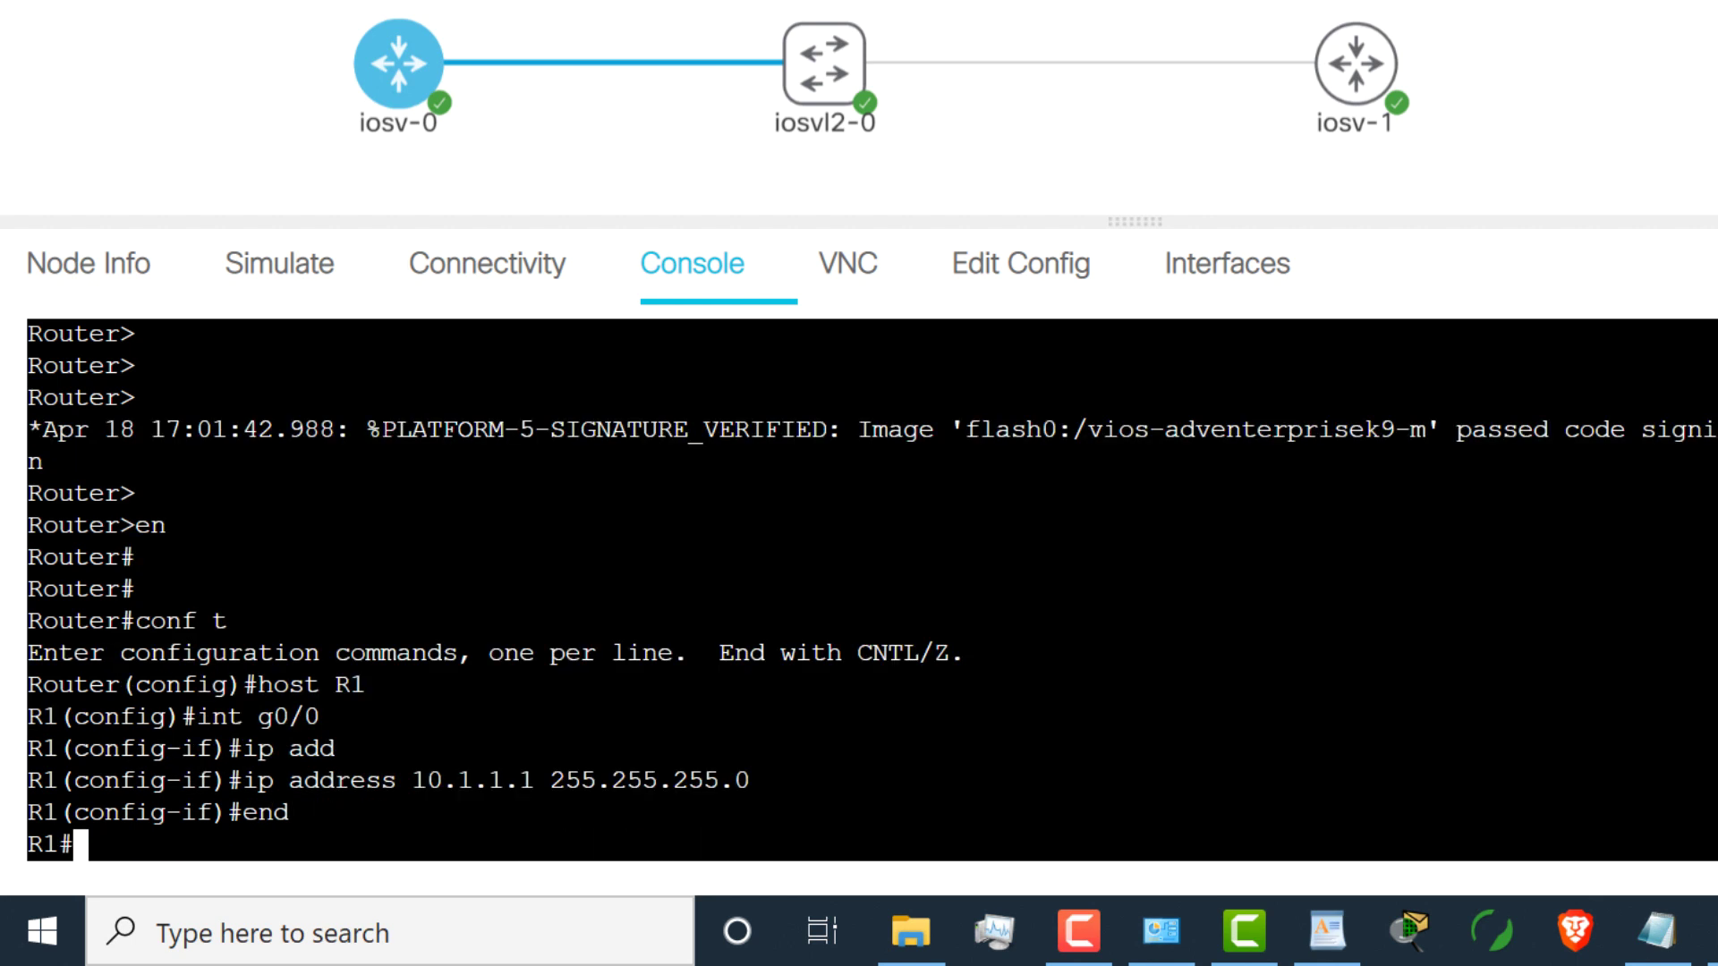
{"action": "type", "text": "ping "}
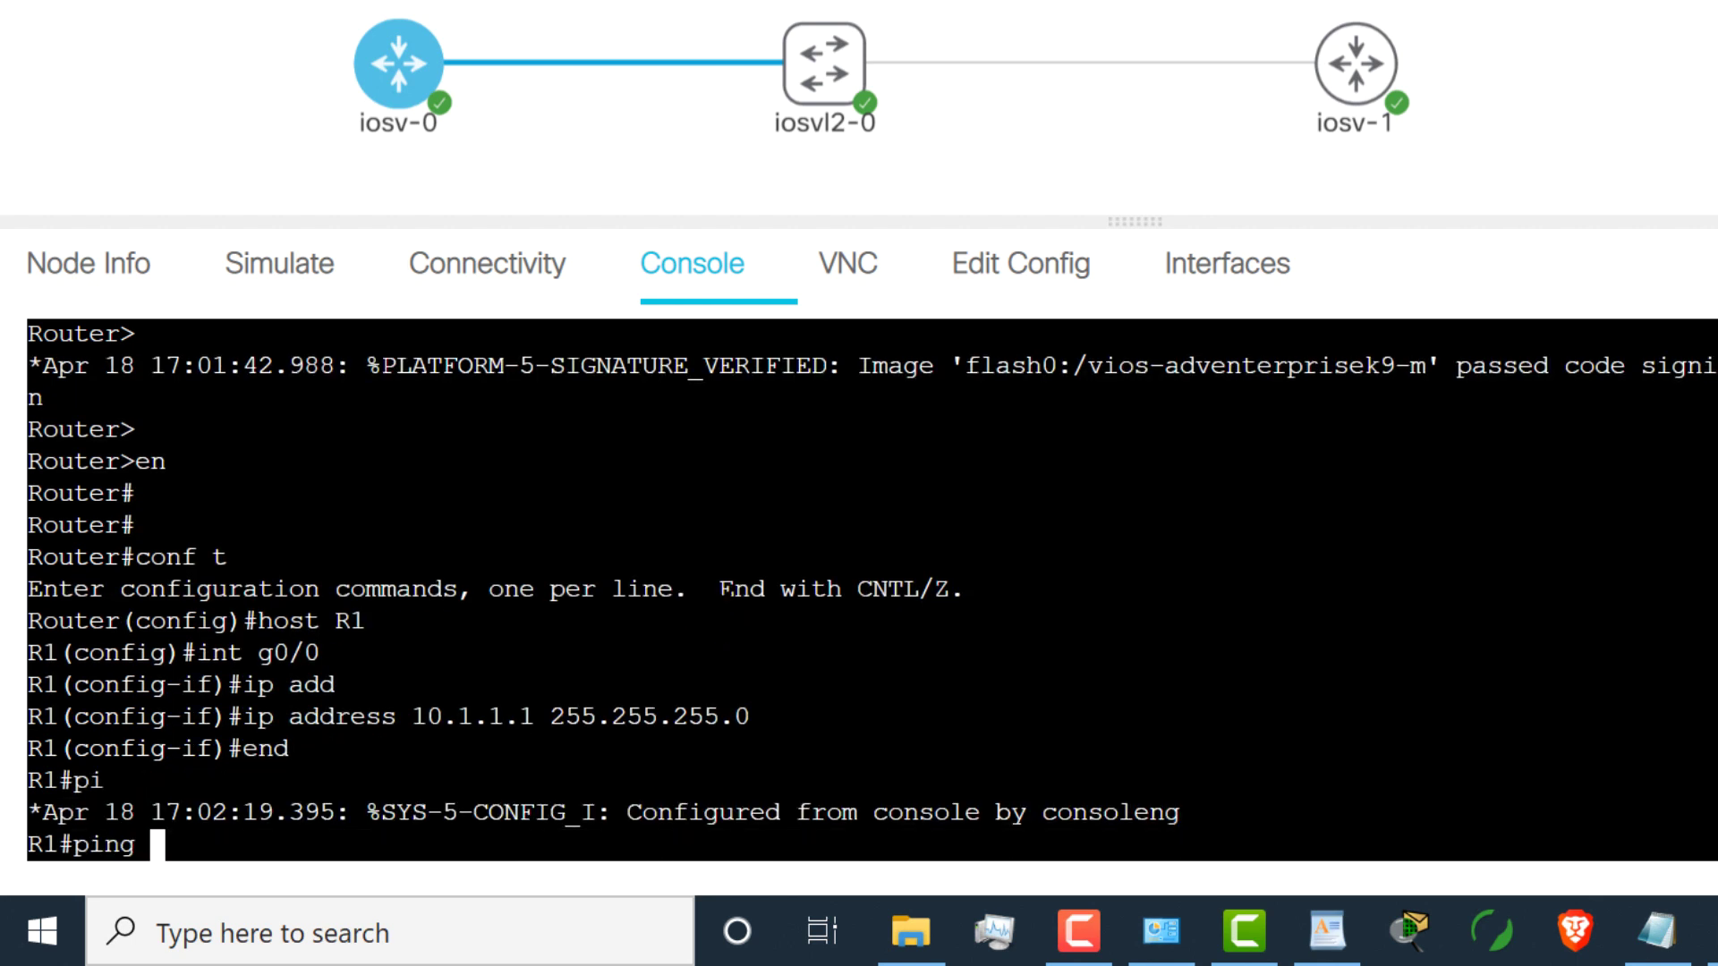
{"action": "type", "text": "10.1.1.2"}
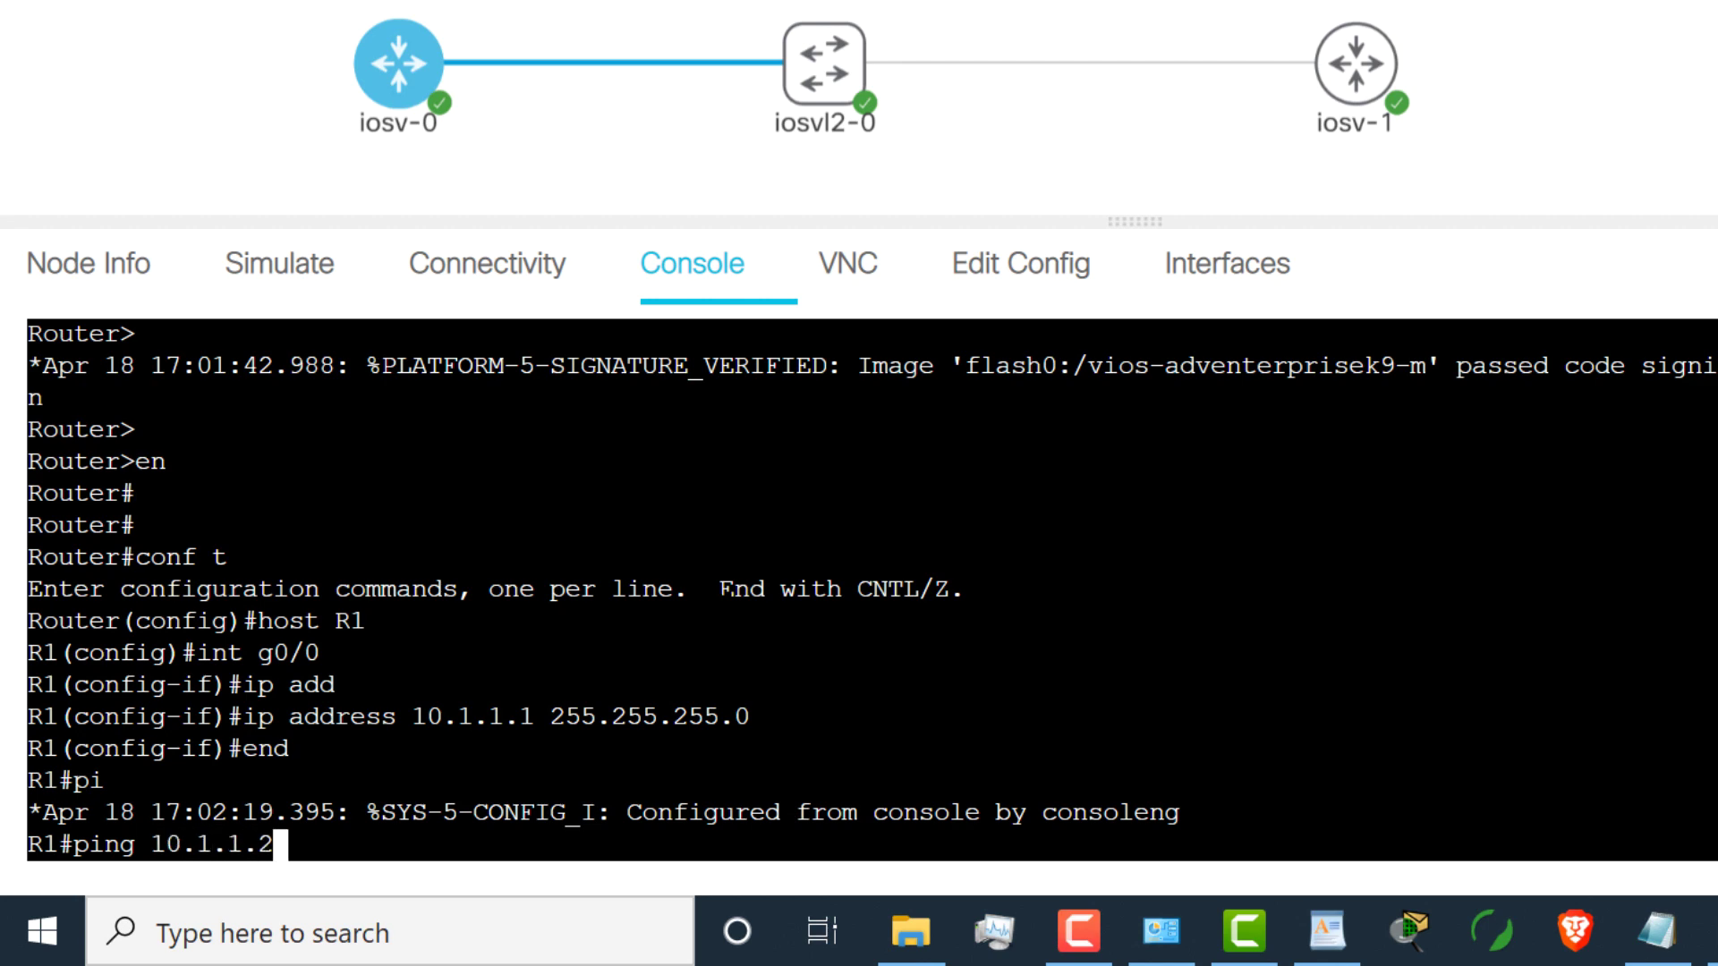
{"action": "key", "text": "Return"}
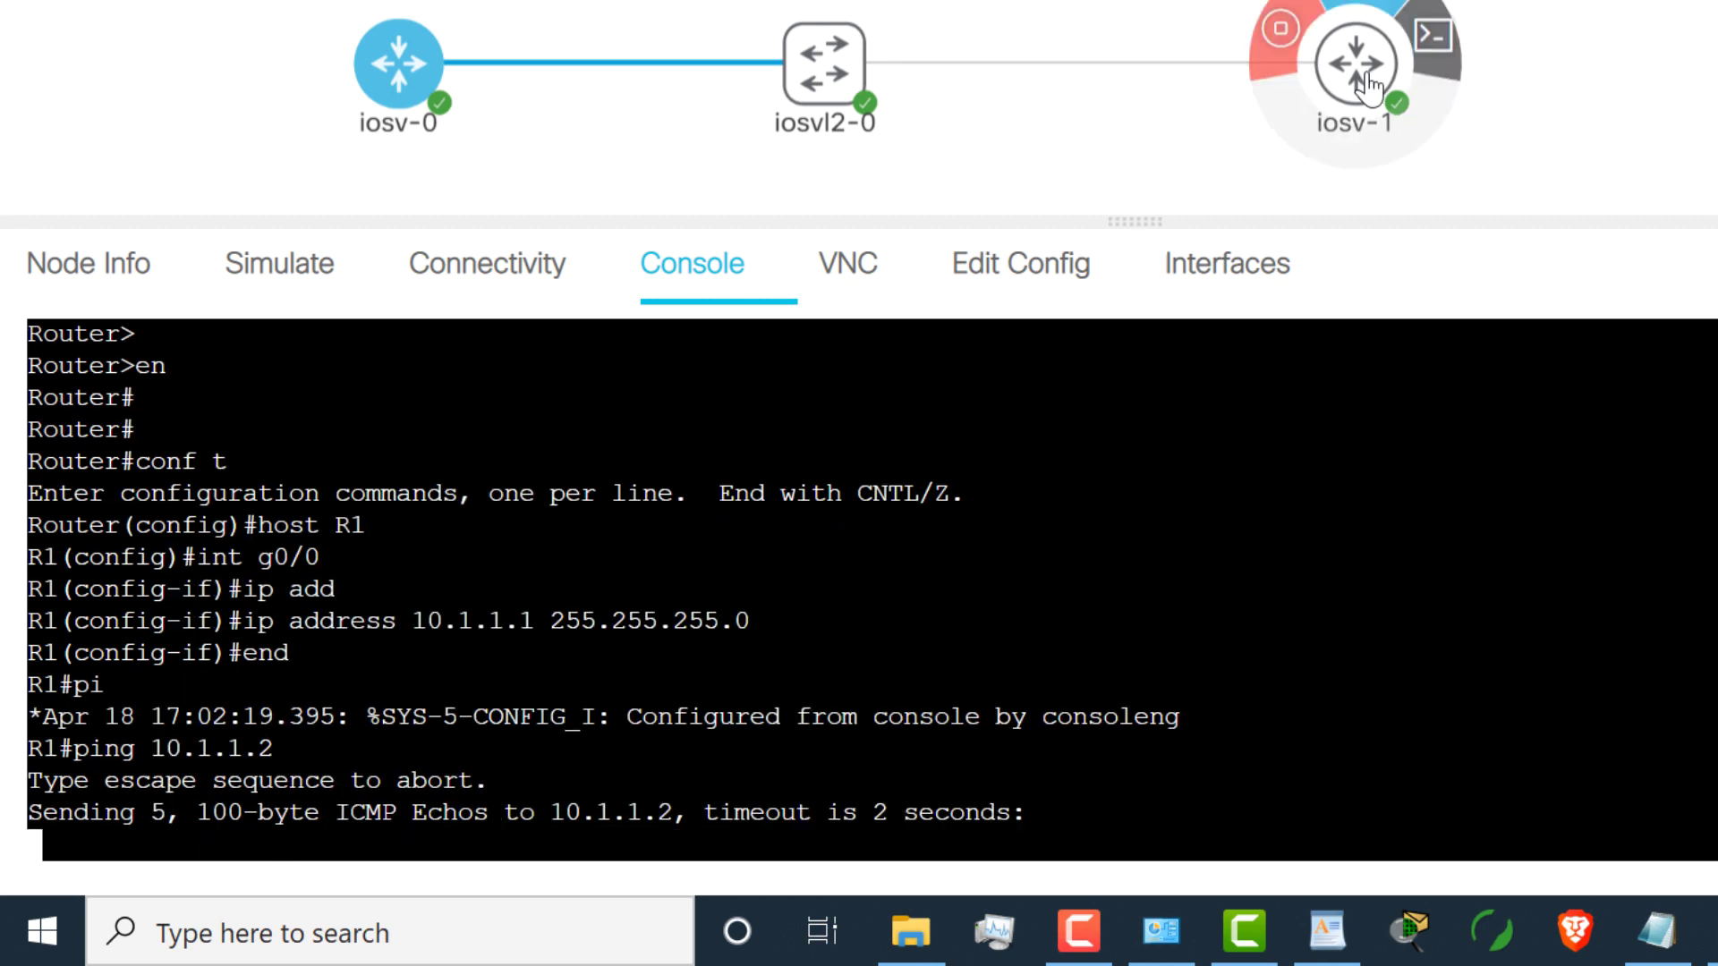
Step: On the iosv-1 console, enter global configuration and rename the router to R2
{"action": "left_click", "coordinate": [1356, 63]}
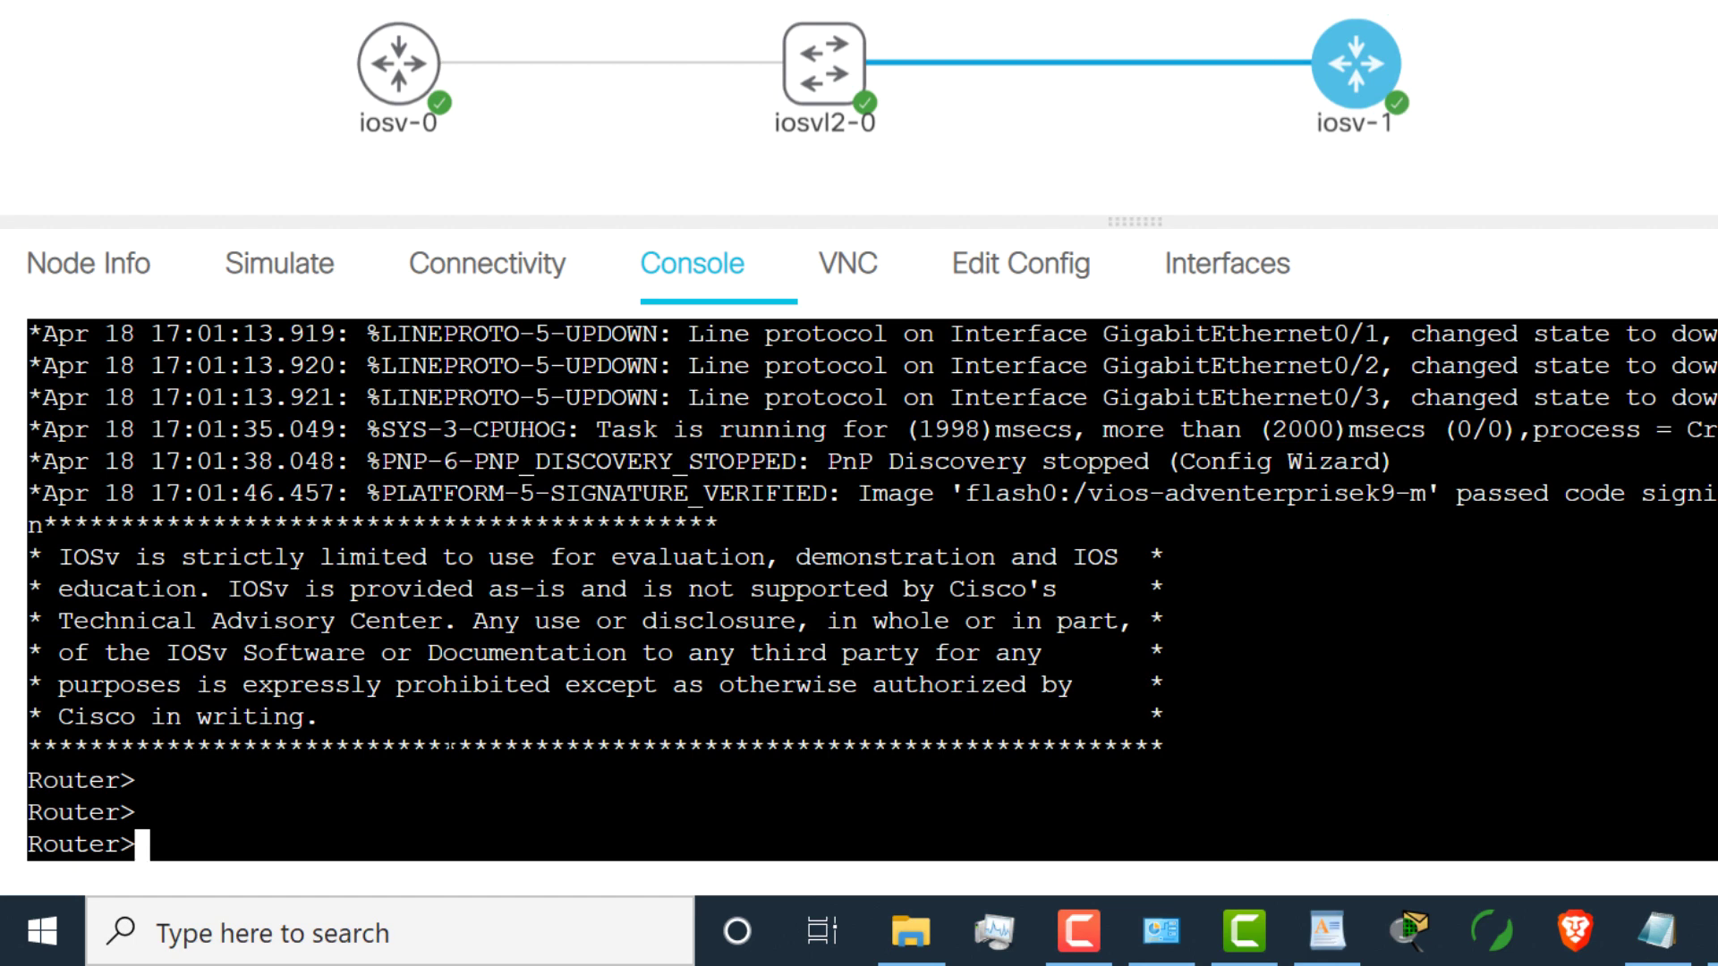
{"action": "type", "text": "en"}
{"action": "key", "text": "Return"}
{"action": "type", "text": "conf t"}
{"action": "key", "text": "Return"}
{"action": "type", "text": "host"}
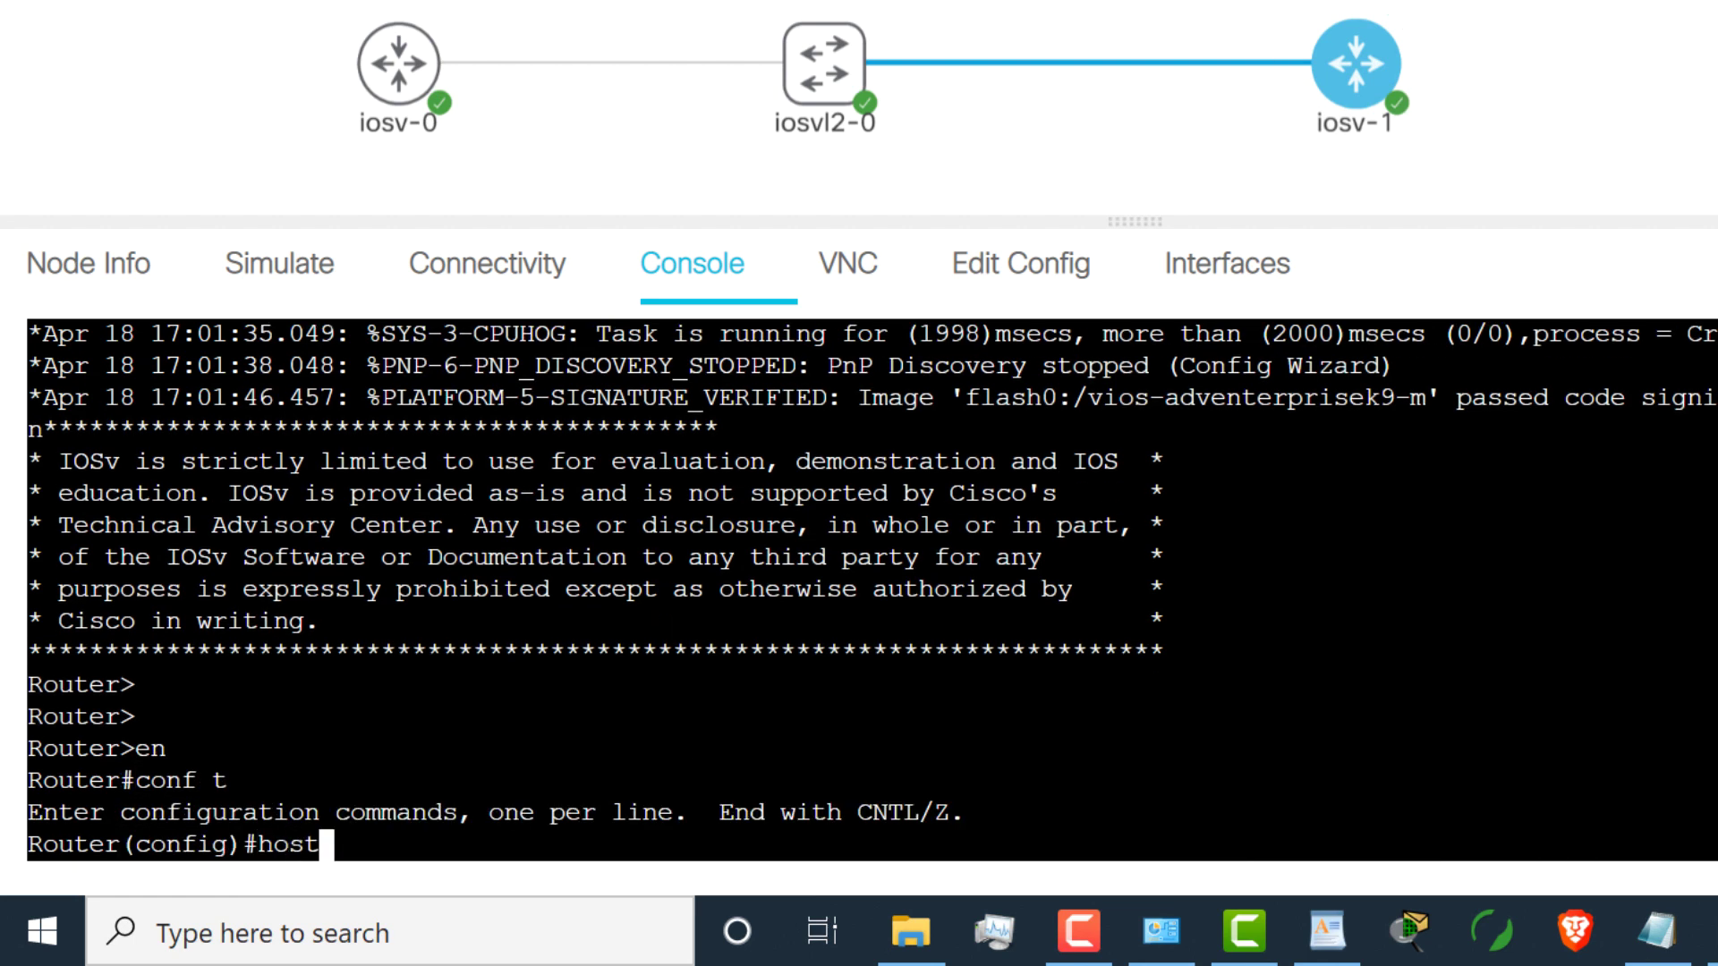
{"action": "type", "text": " R2"}
{"action": "key", "text": "Return"}
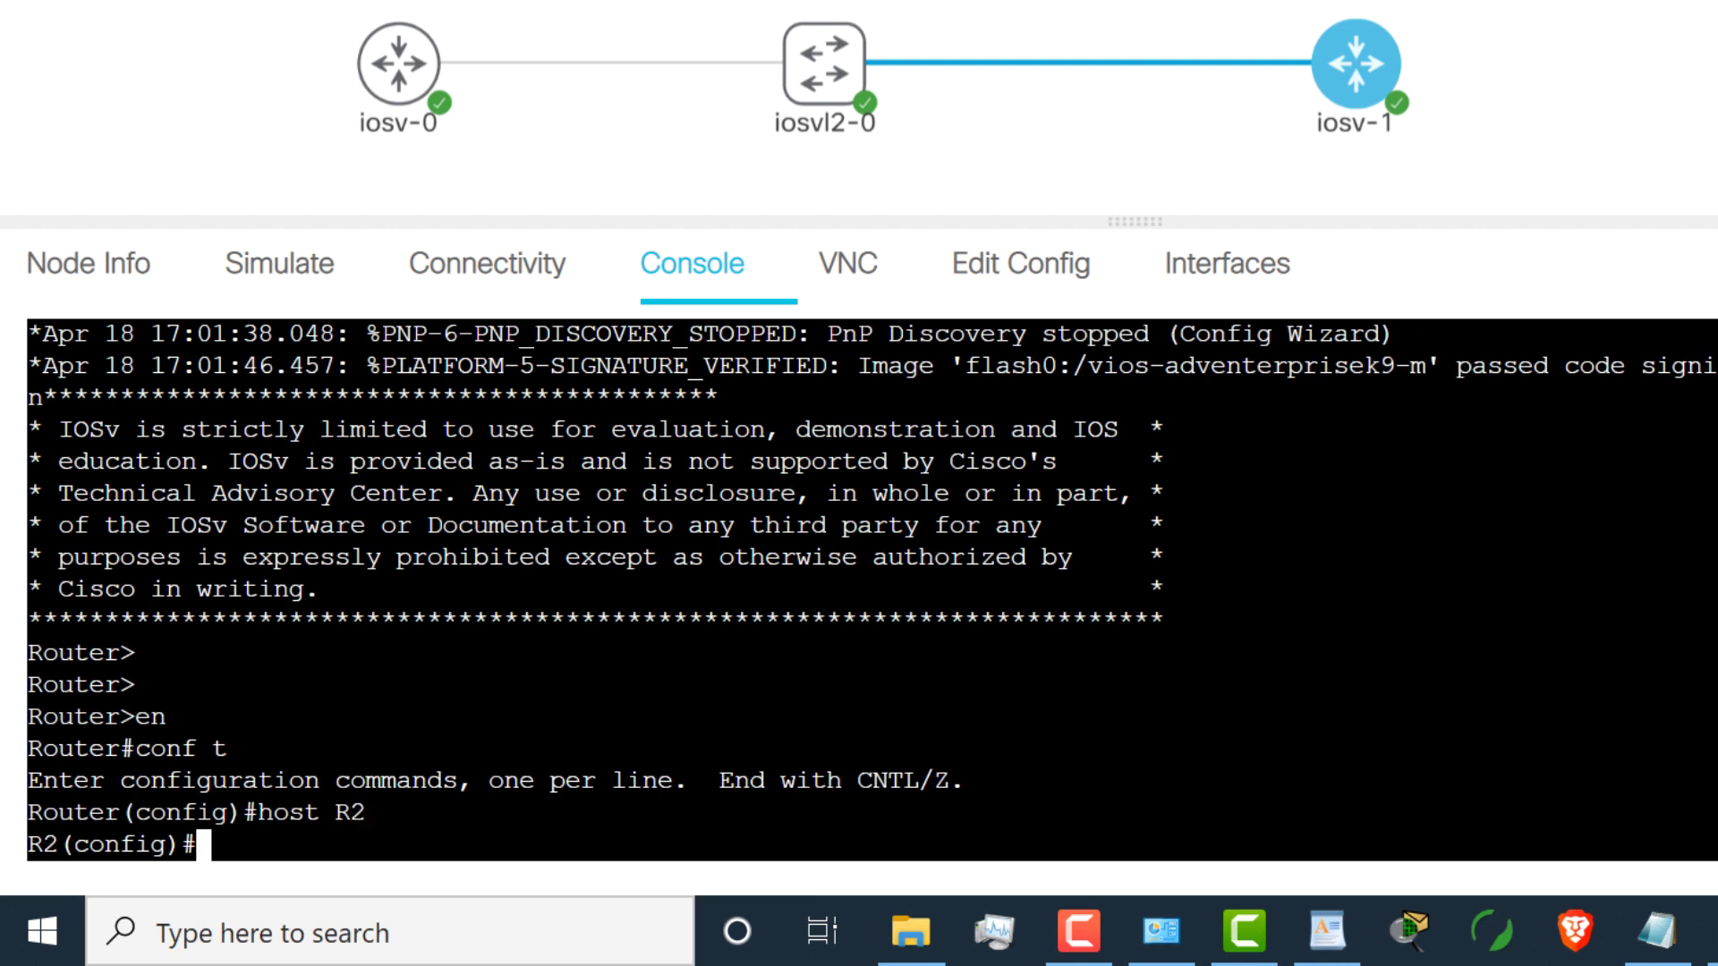
Step: Enable R2's g0/0 with address 10.1.1.2 255.255.255.0 and exit configuration mode
{"action": "type", "text": "int g0/0"}
{"action": "key", "text": "Return"}
{"action": "type", "text": "no shut"}
{"action": "key", "text": "Return"}
{"action": "type", "text": "ip add"}
{"action": "key", "text": "Tab"}
{"action": "type", "text": "10.1.1.2 255.255.255.0"}
{"action": "key", "text": "Return"}
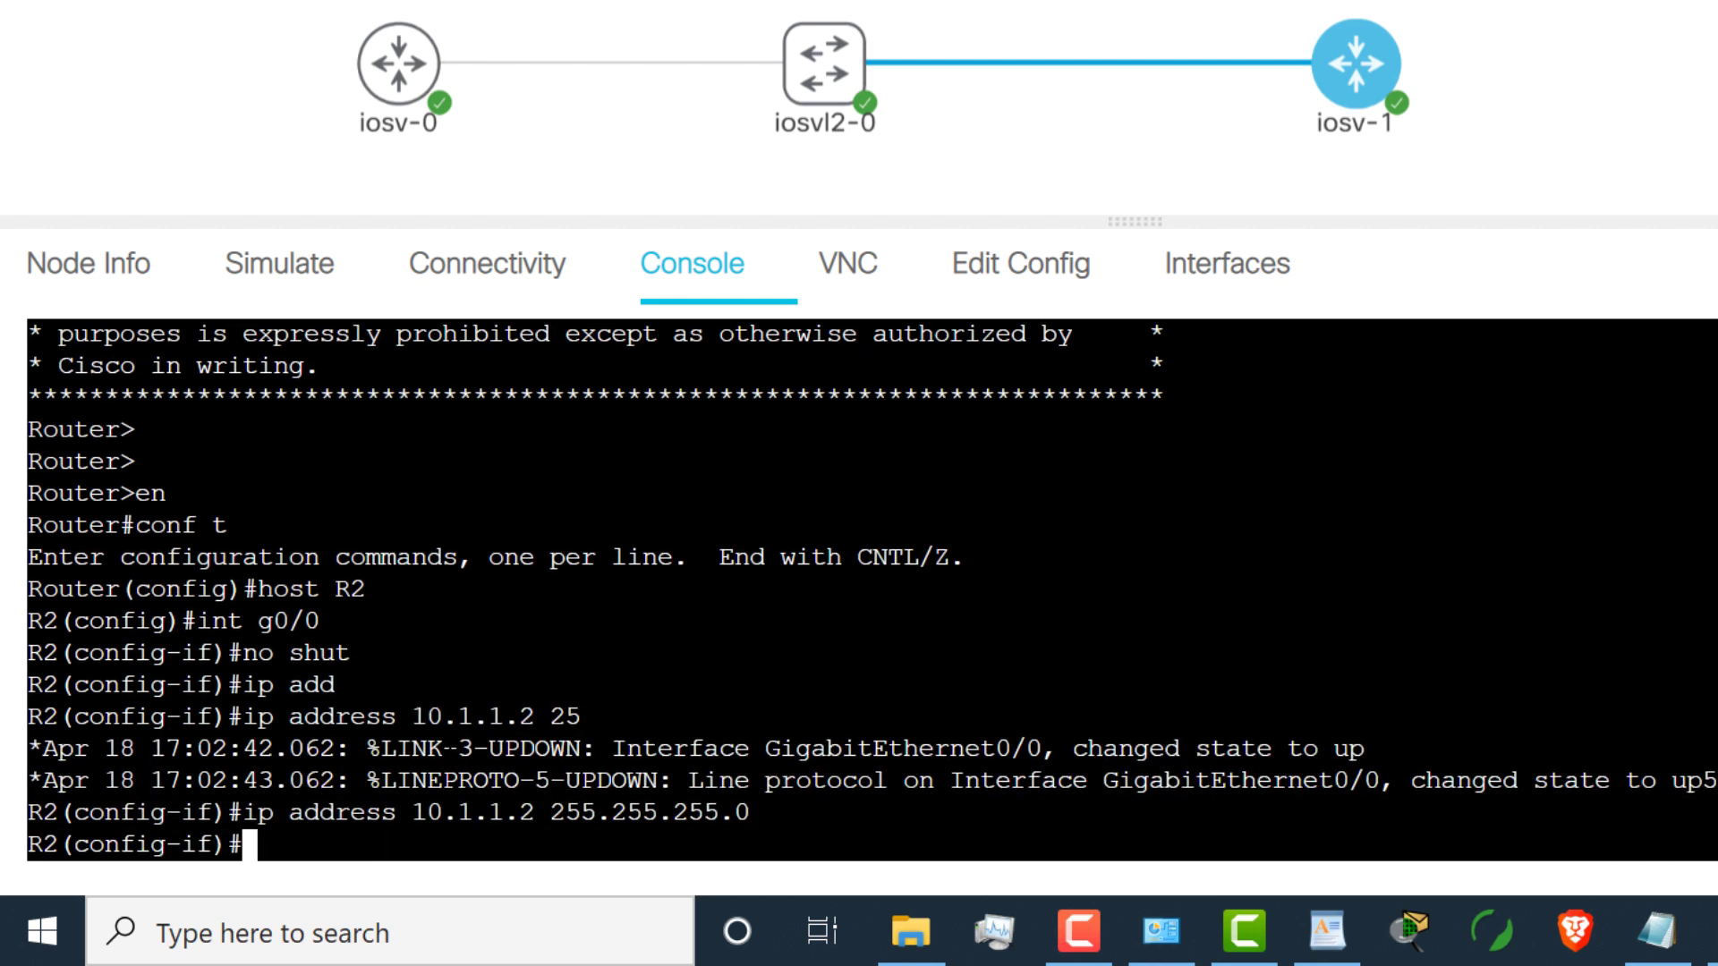
{"action": "type", "text": "end"}
{"action": "key", "text": "Return"}
Step: Back on R1's console, bring interface g0/0 up with no shut
{"action": "left_click", "coordinate": [387, 72]}
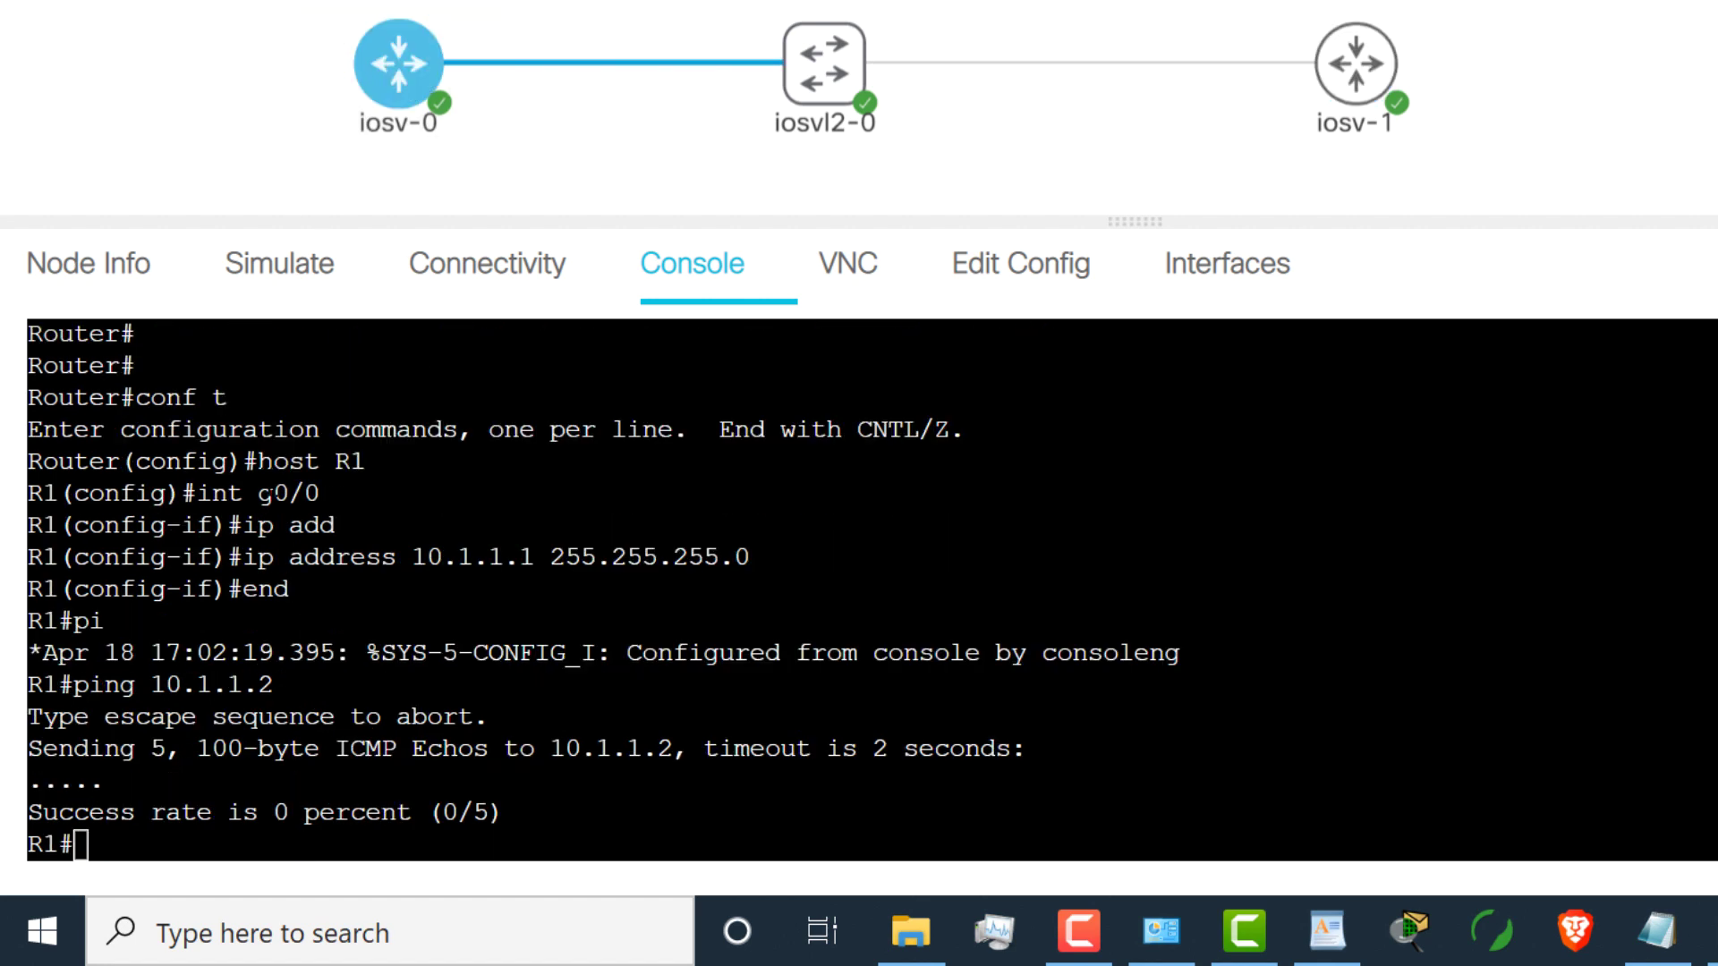
{"action": "left_click_drag", "start_coordinate": [258, 461], "coordinate": [495, 568]}
{"action": "left_click", "coordinate": [495, 568]}
{"action": "type", "text": "conf t"}
{"action": "key", "text": "Return"}
{"action": "type", "text": "int g0/0"}
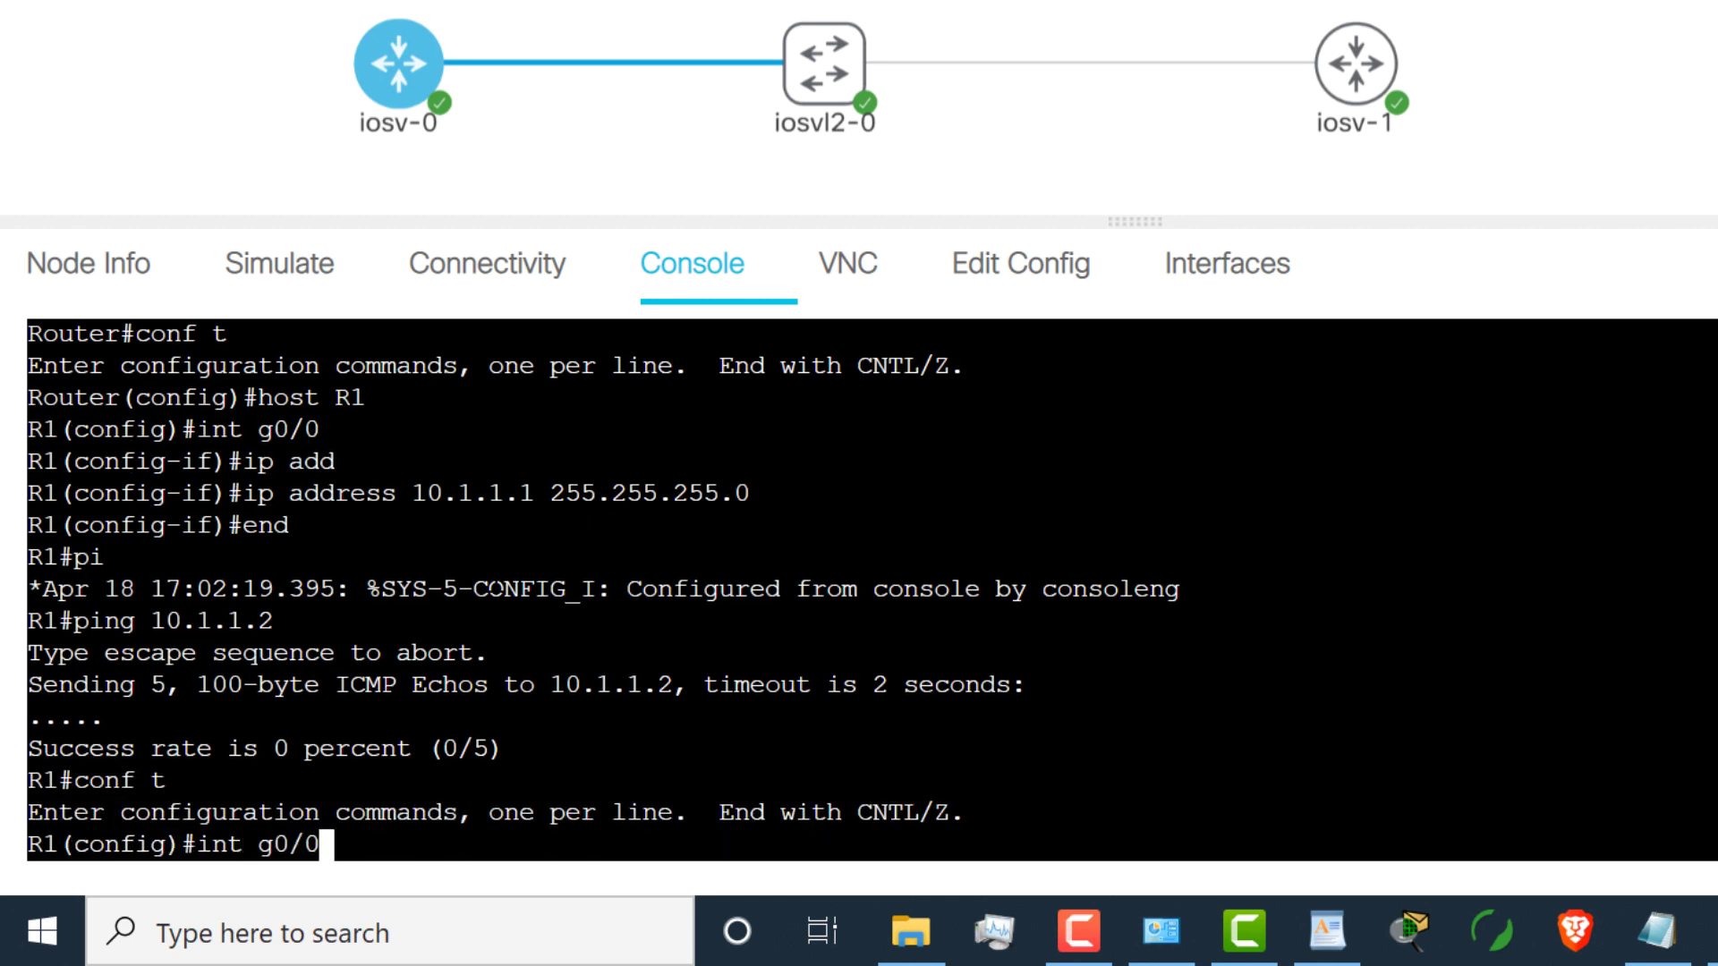
{"action": "key", "text": "Return"}
{"action": "type", "text": "no shut"}
{"action": "key", "text": "Return"}
{"action": "type", "text": "end"}
{"action": "key", "text": "Return"}
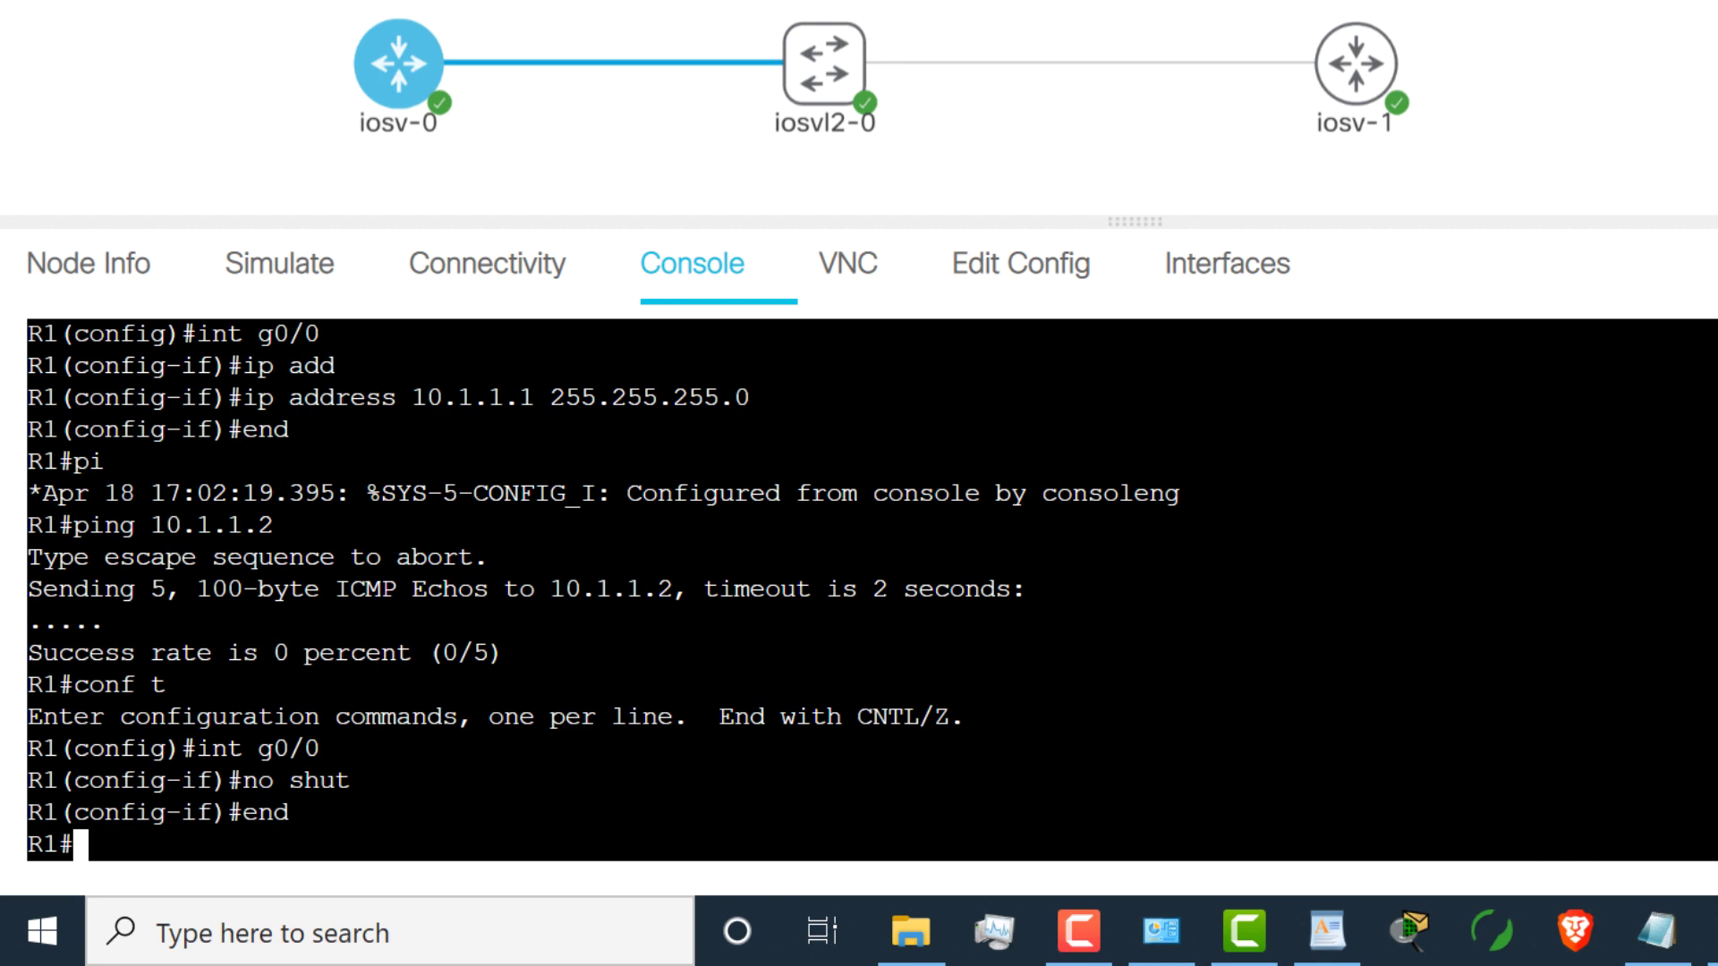
Step: Ping 10.1.1.2 from R1 and repeat the ping to confirm replies
{"action": "key", "text": "Return"}
{"action": "key", "text": "Return"}
{"action": "key", "text": "Return"}
{"action": "type", "text": "ping 10.1.1.2"}
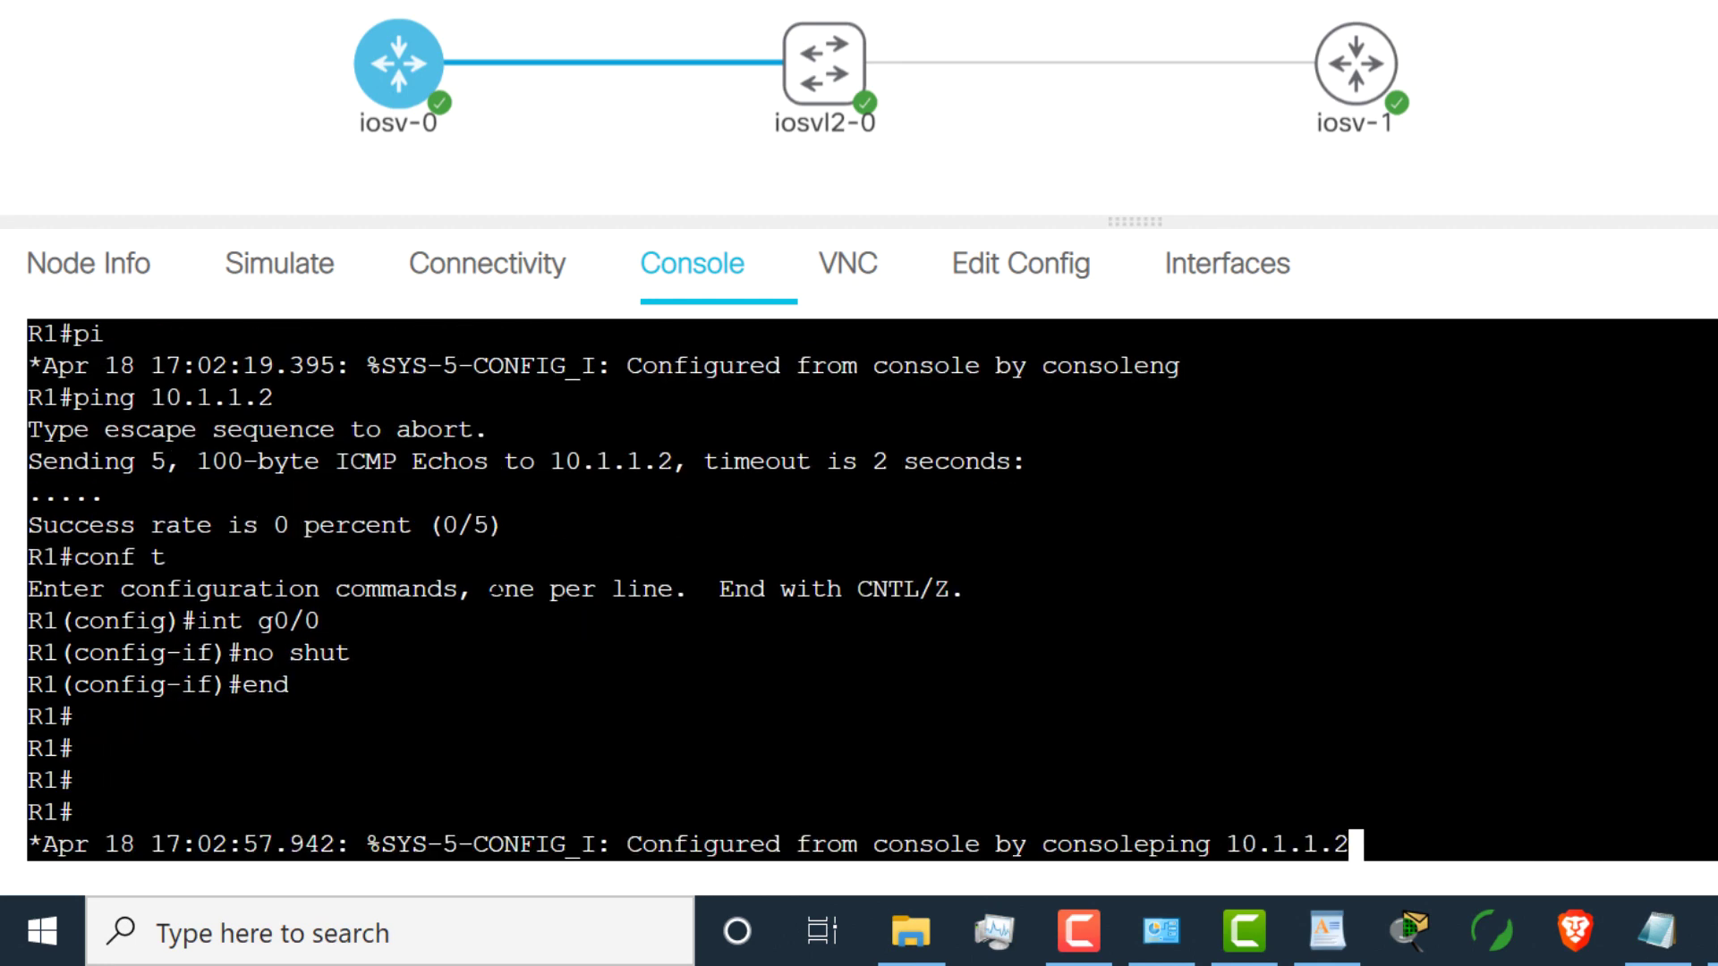
{"action": "key", "text": "Tab"}
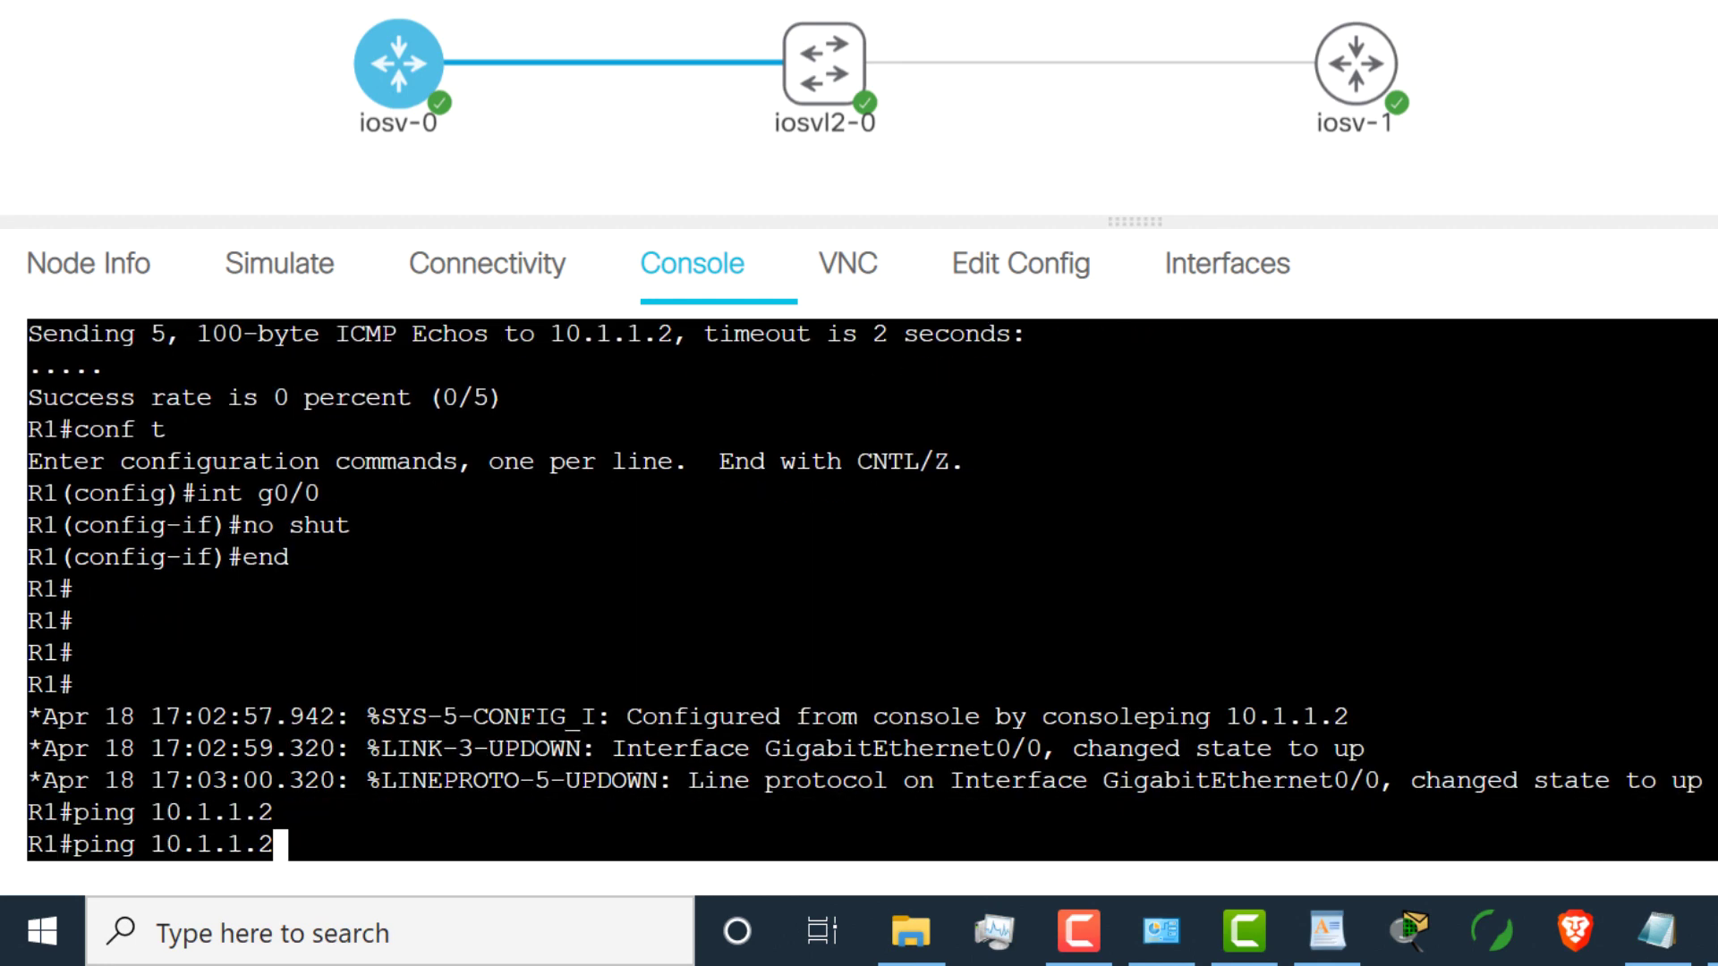
{"action": "key", "text": "Return"}
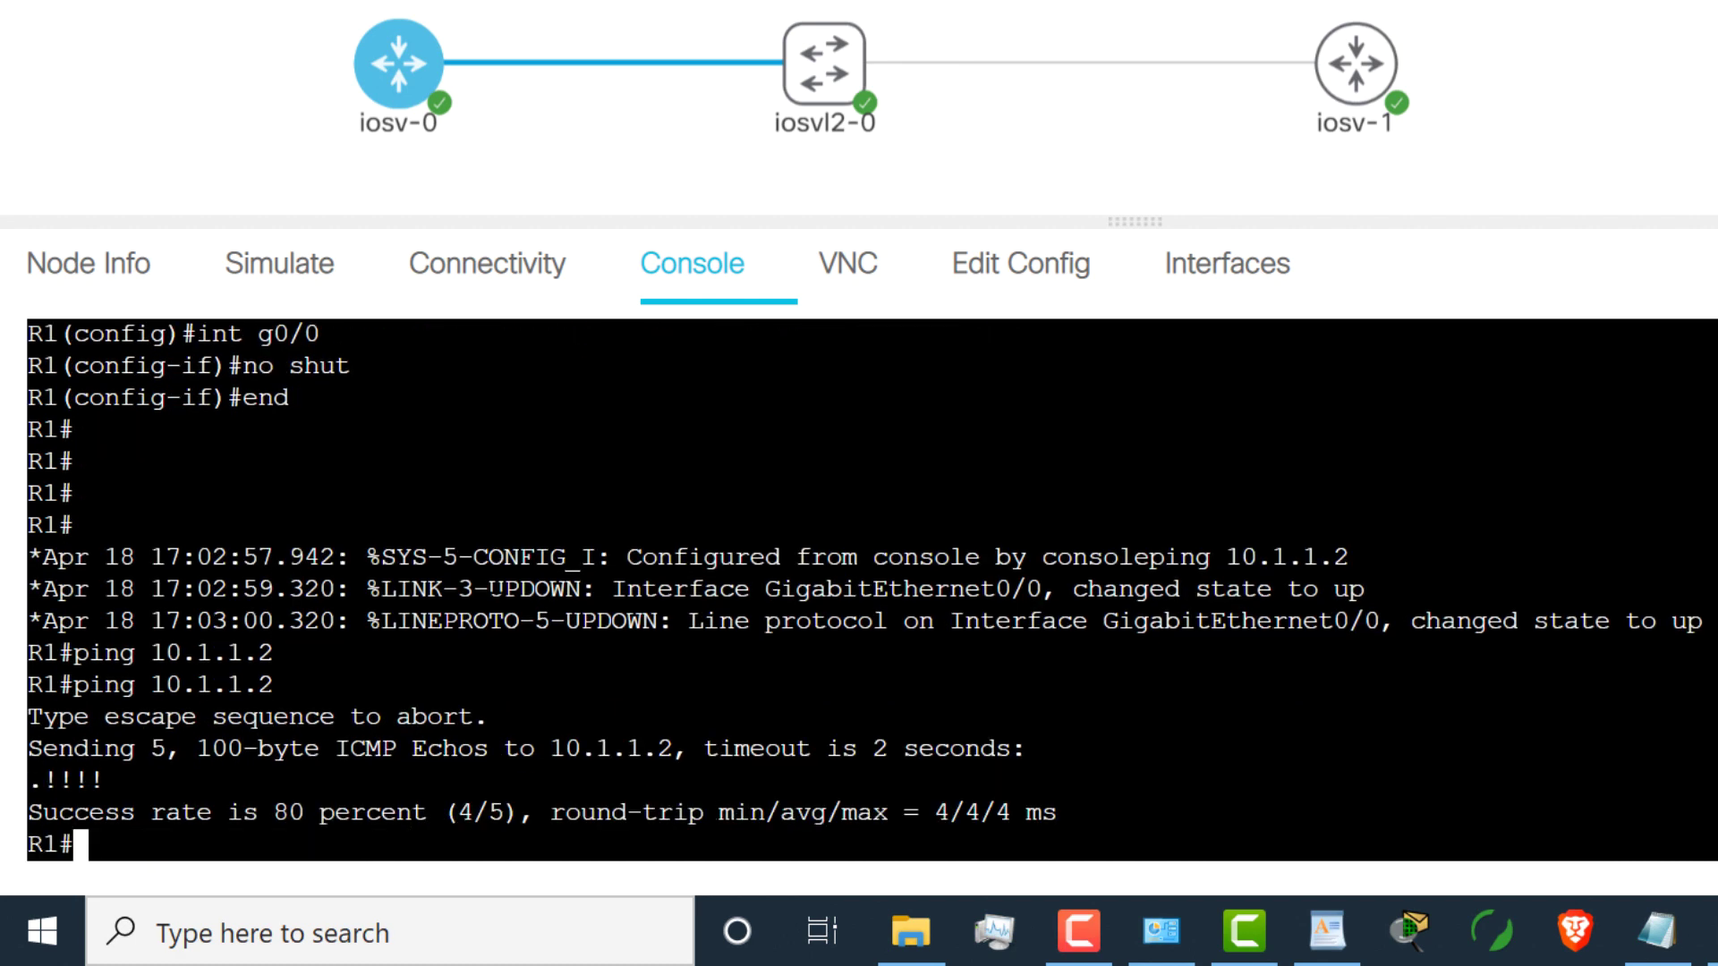
{"action": "key", "text": "Up"}
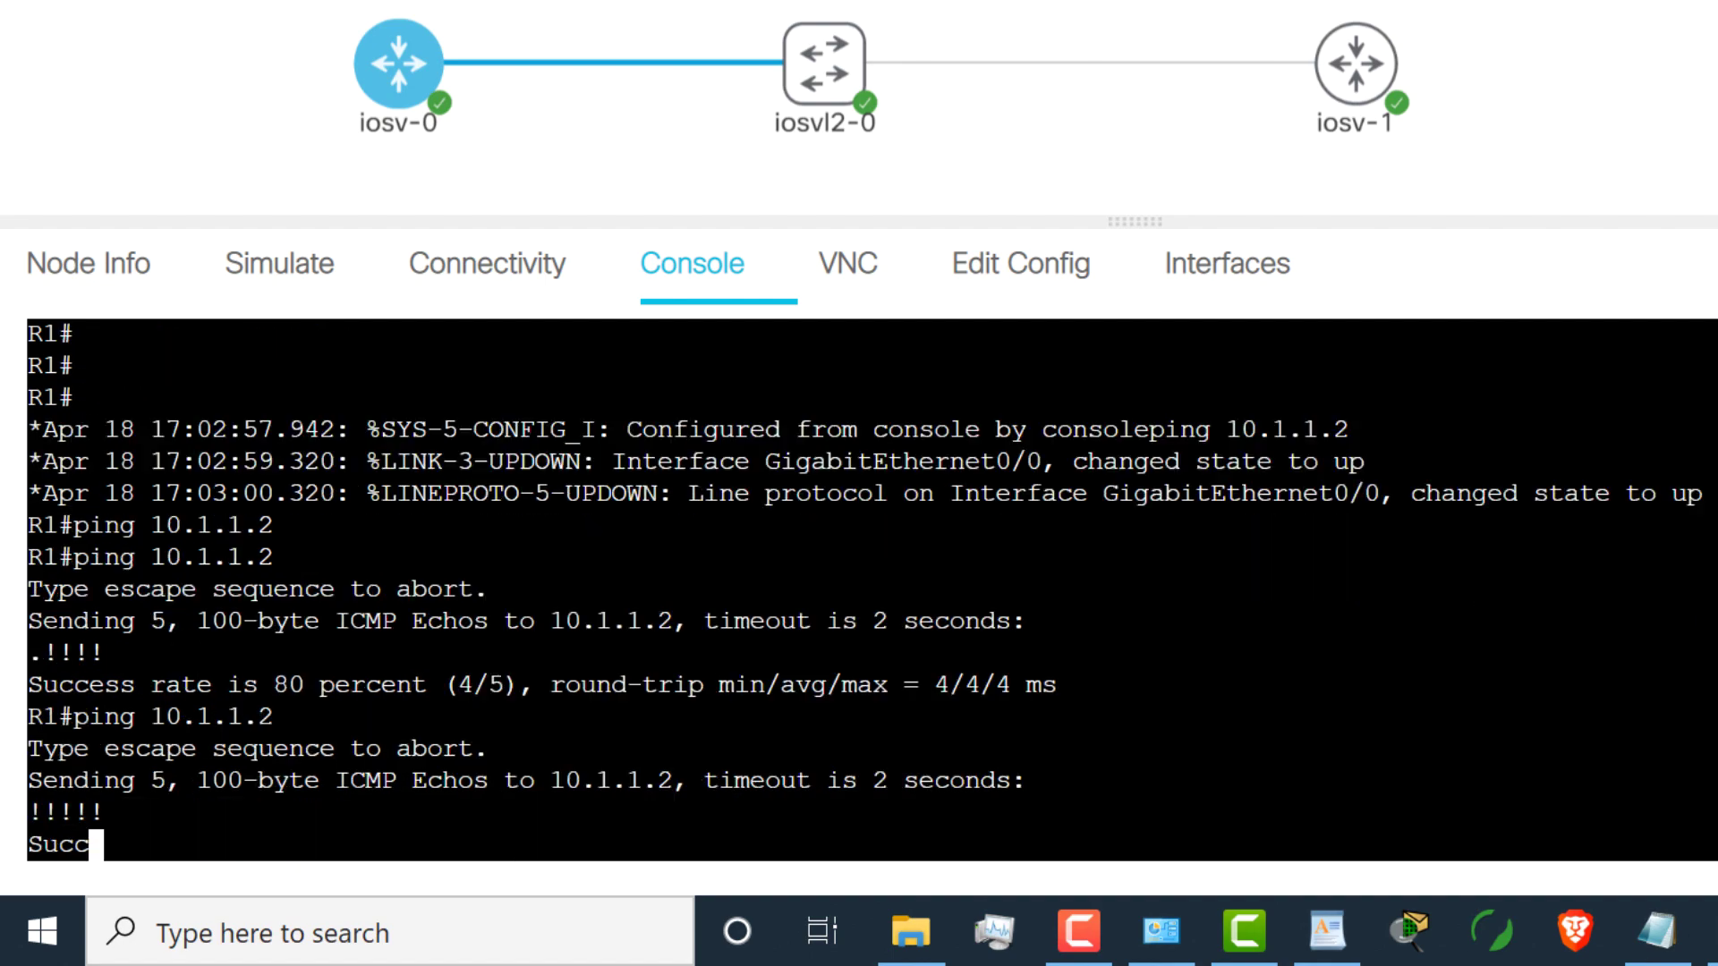